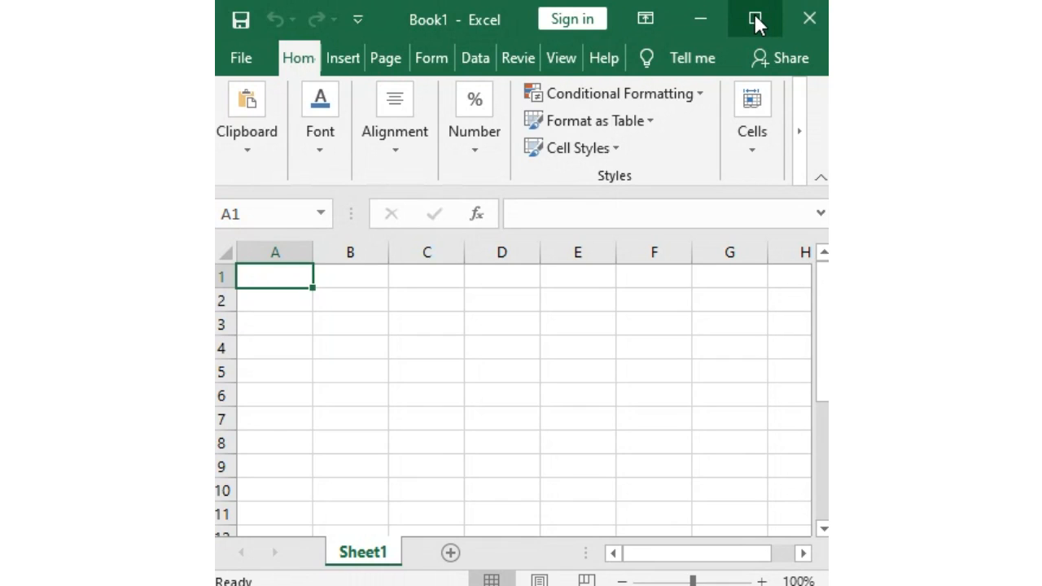
Step: Maximize the workbook window
click(756, 20)
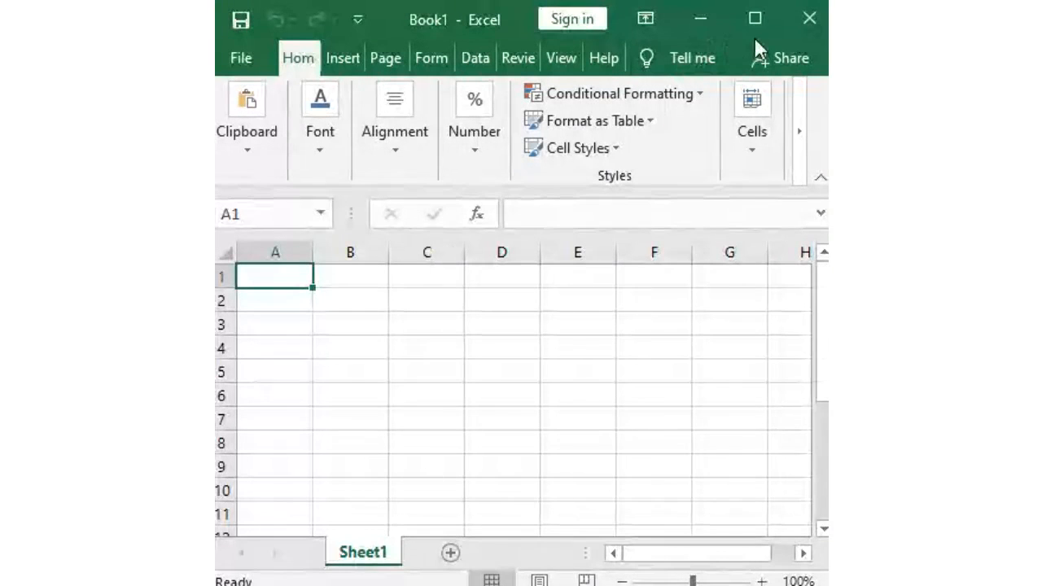
click(754, 21)
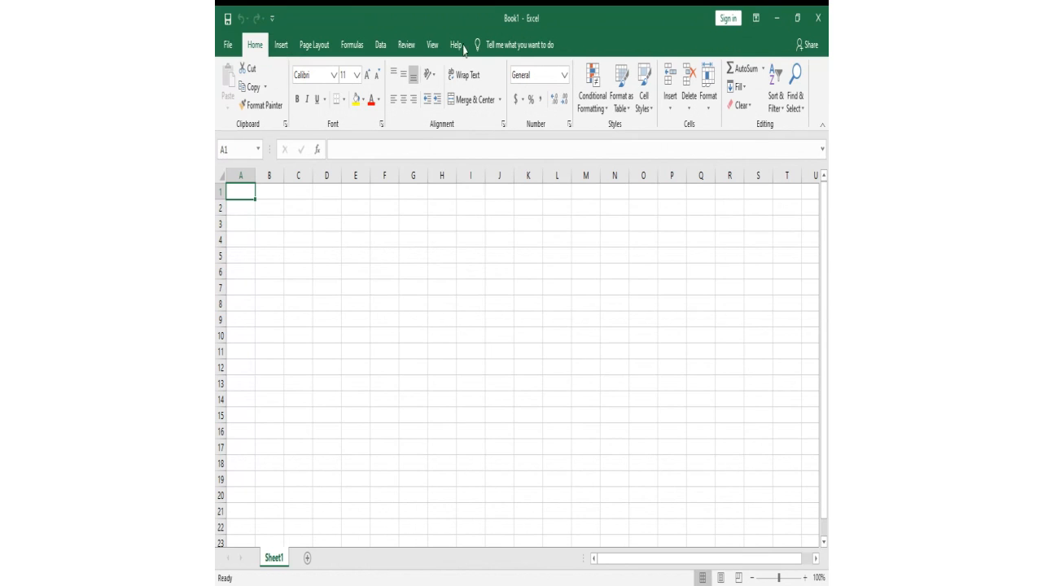
Step: Examine individual worksheet cells and their addresses by selecting cells such as C4, B9, G4, B3, D3 and A1
click(301, 221)
click(286, 242)
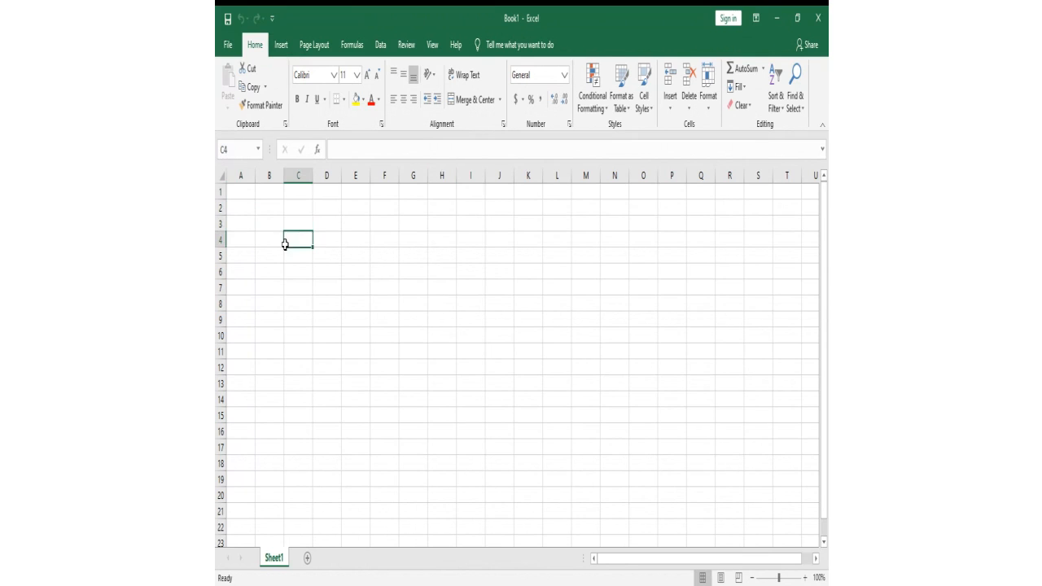
click(372, 290)
click(275, 315)
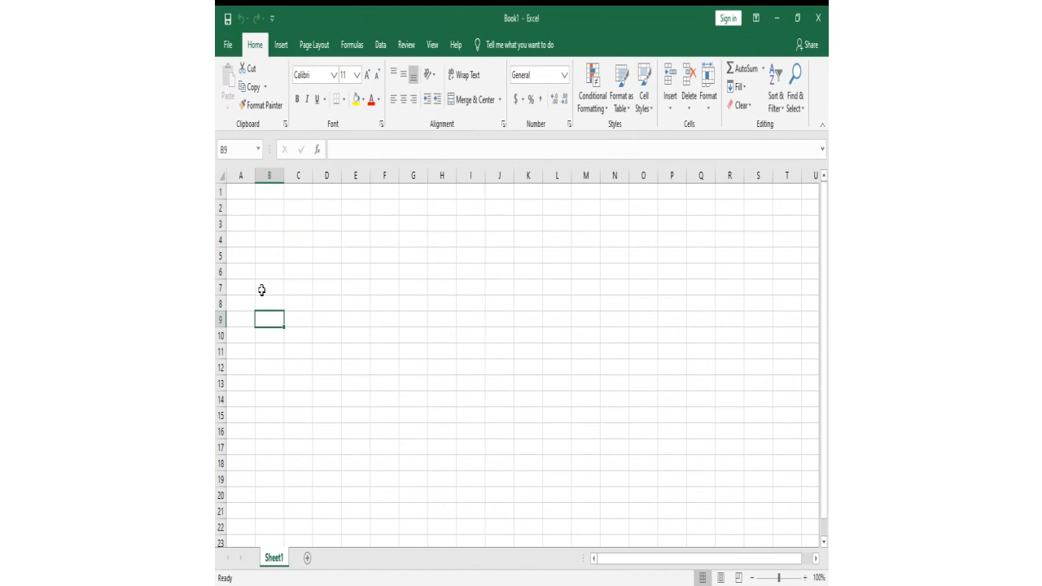
click(237, 222)
click(236, 189)
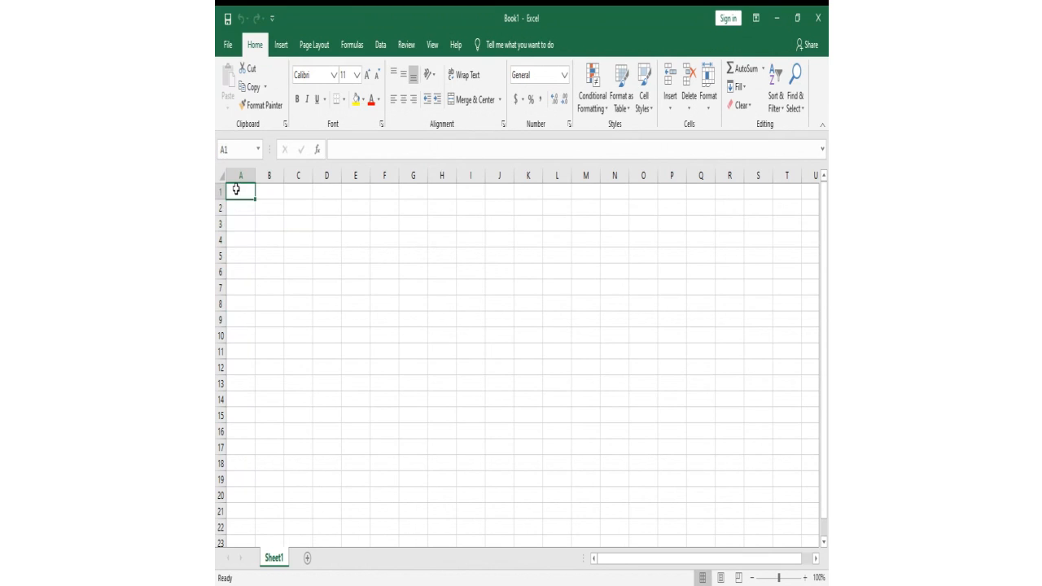
click(294, 225)
click(357, 242)
click(401, 242)
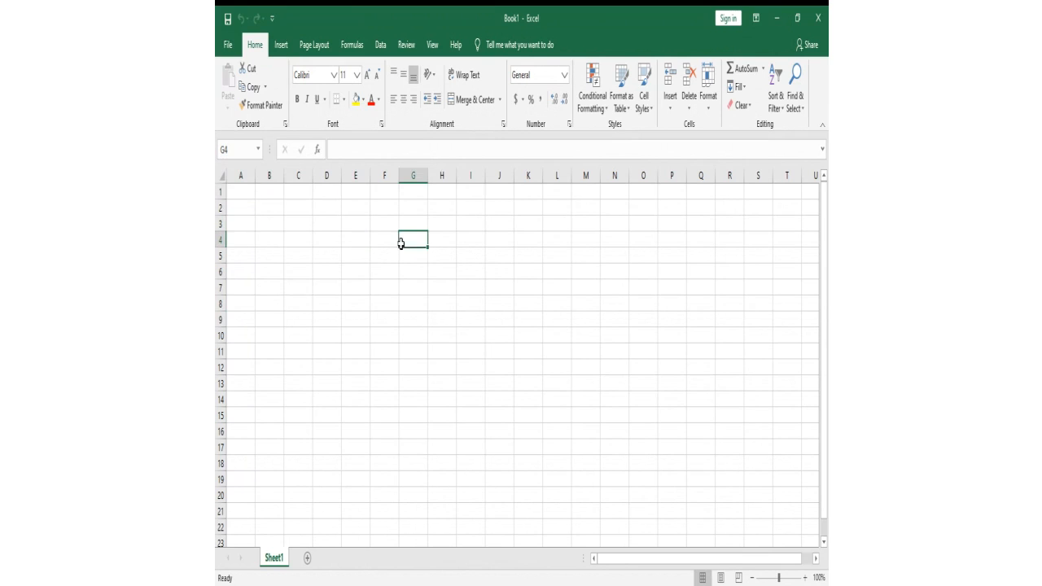
click(251, 198)
click(278, 225)
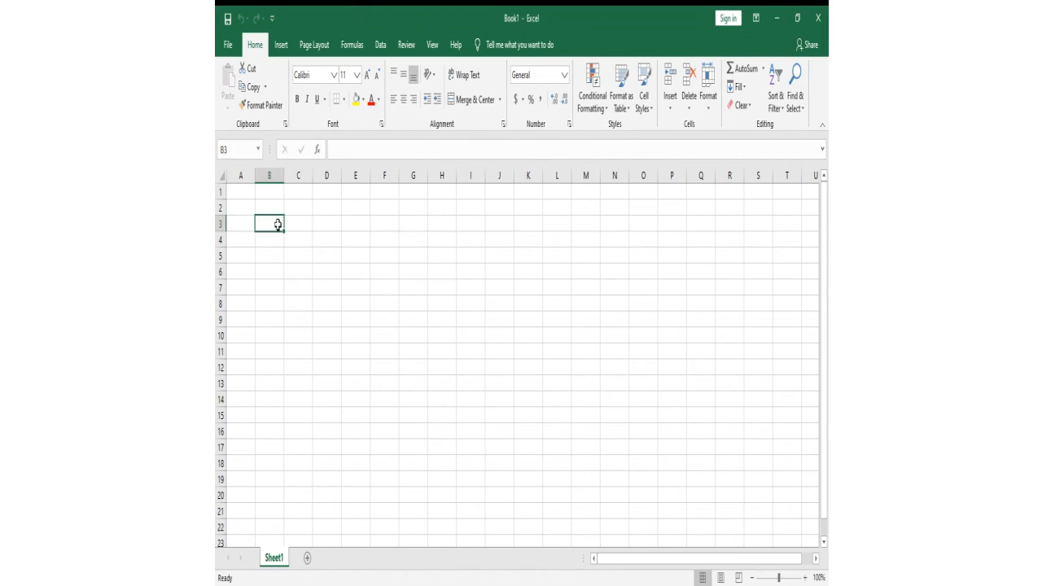
click(305, 225)
click(339, 221)
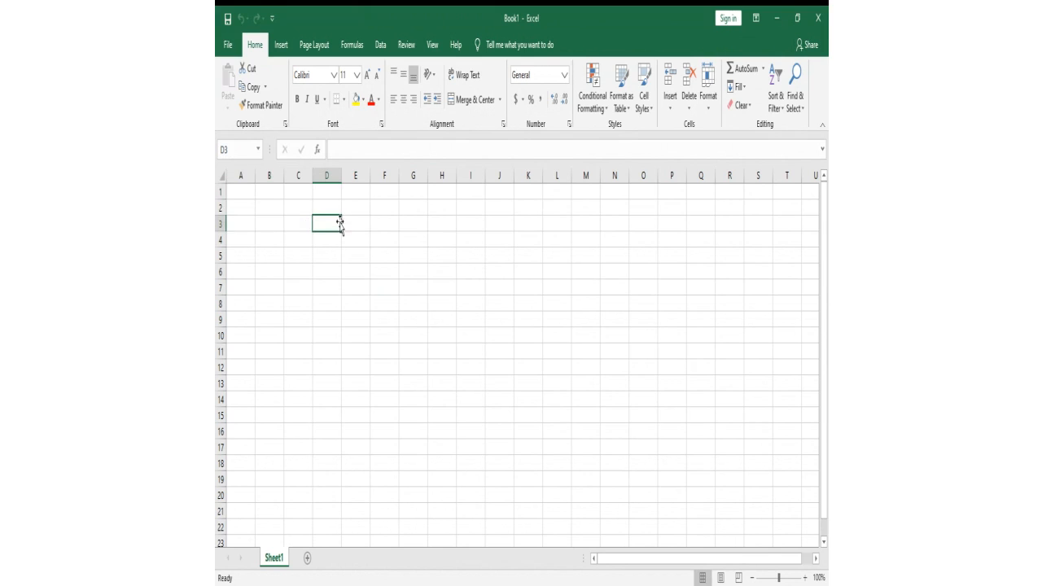
click(383, 235)
click(250, 198)
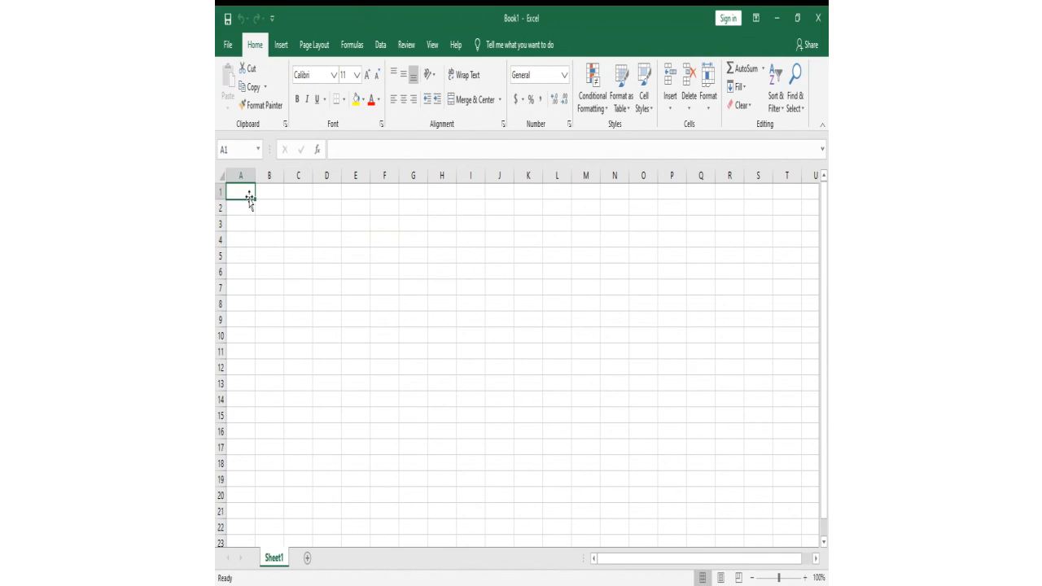
click(272, 194)
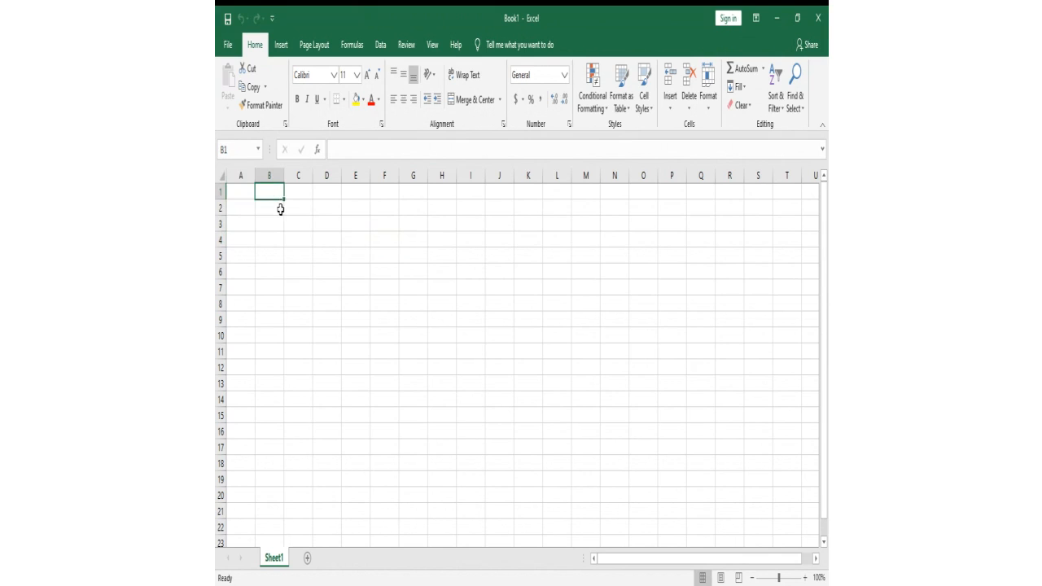
click(250, 197)
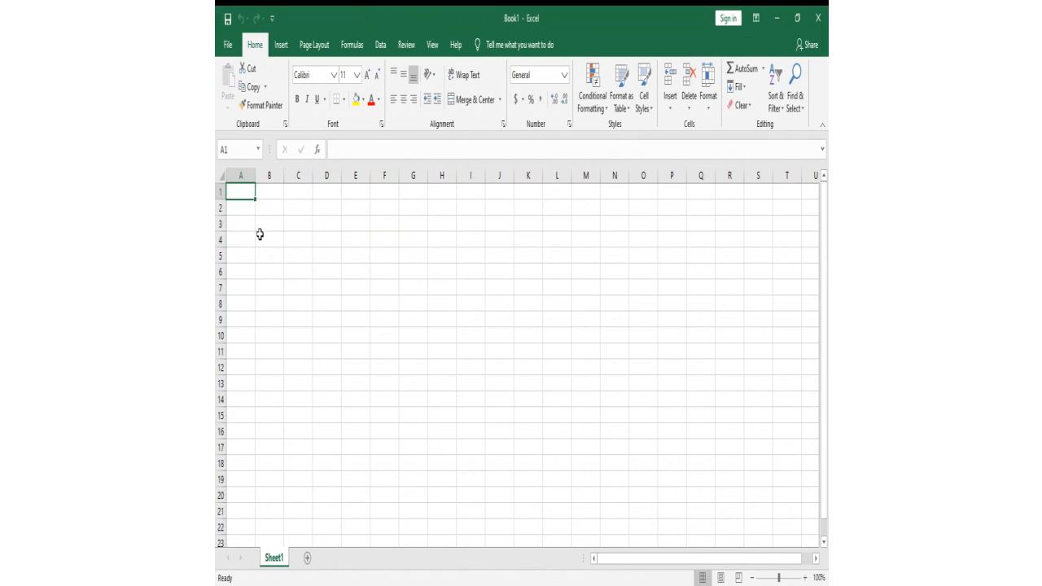
Step: Examine the grid's rows and columns by highlighting rows 1 to 19 and columns A to I, ending on cell G4
click(217, 193)
drag(218, 193, 256, 465)
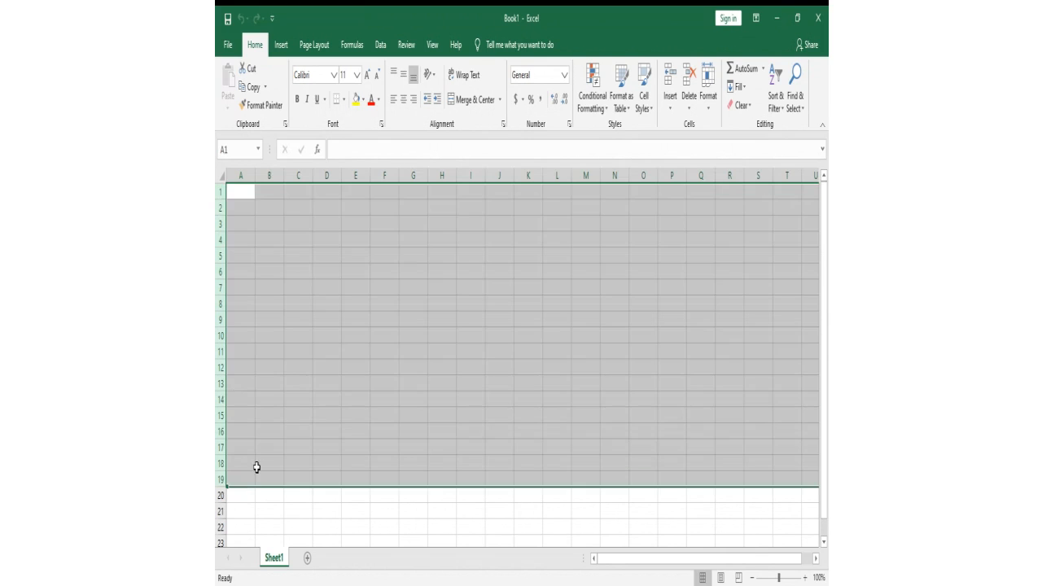
click(296, 400)
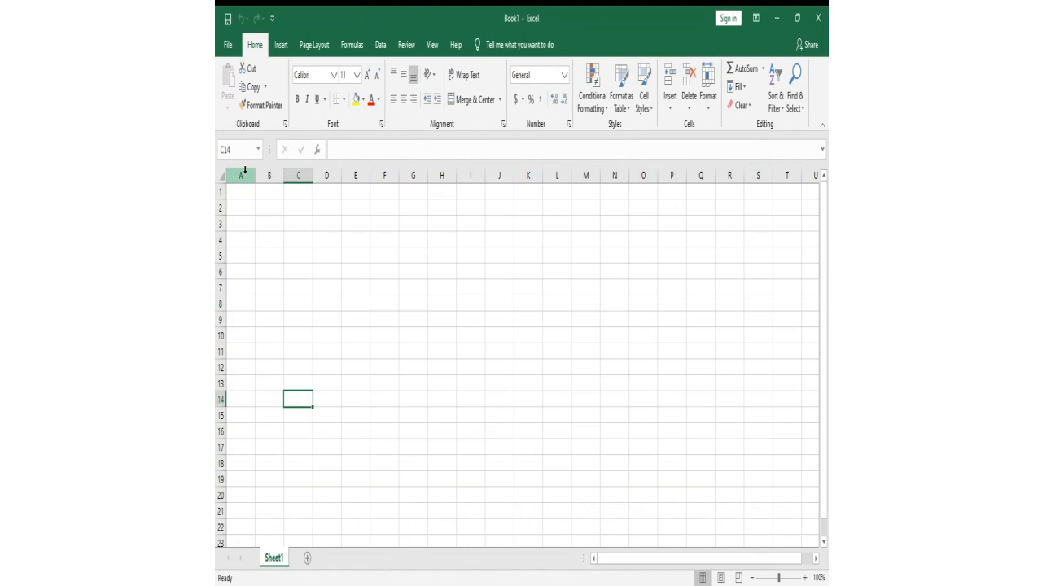
drag(241, 175, 477, 193)
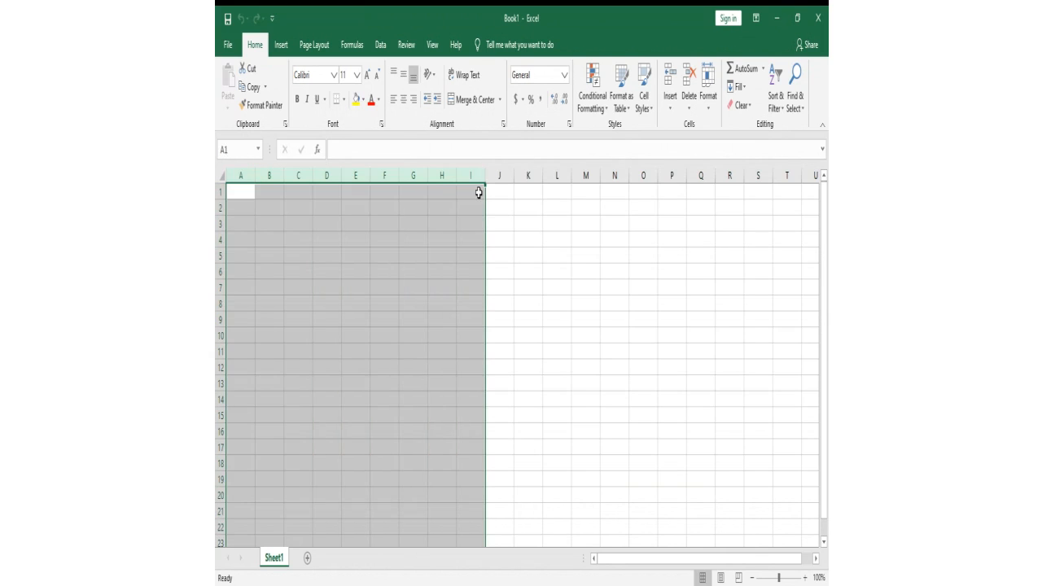
click(400, 240)
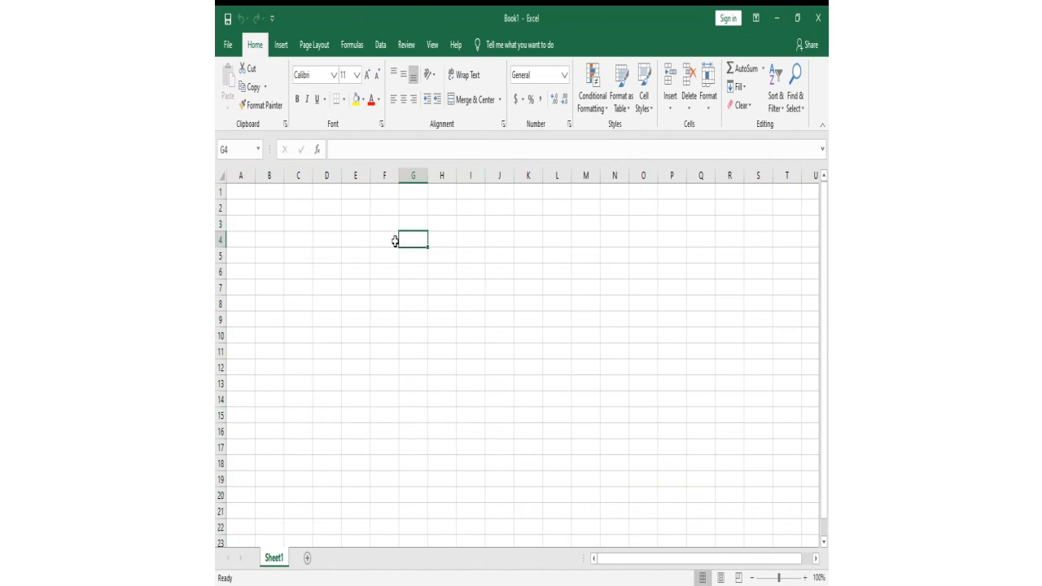
click(239, 194)
click(279, 193)
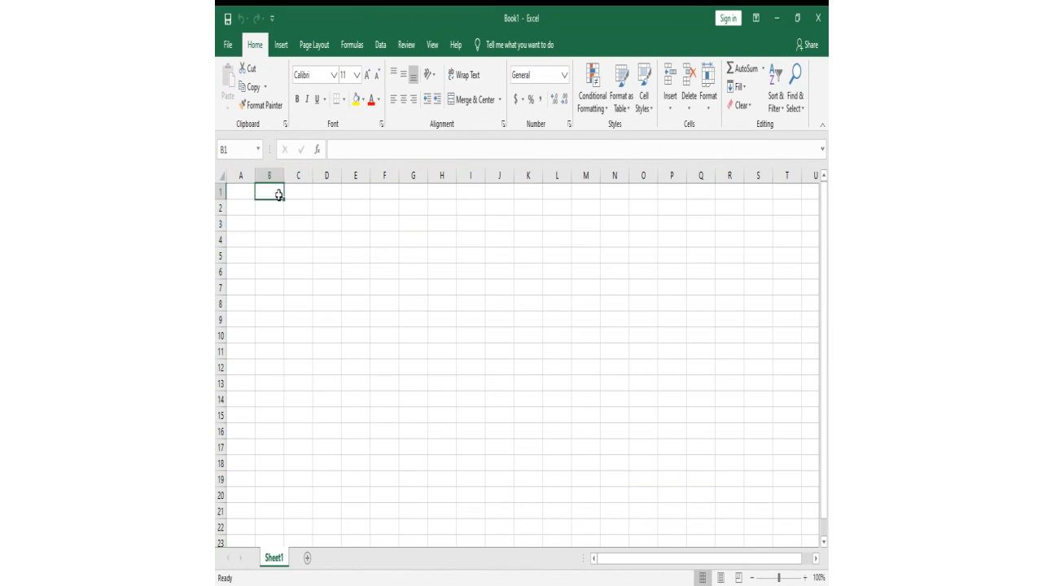
click(318, 207)
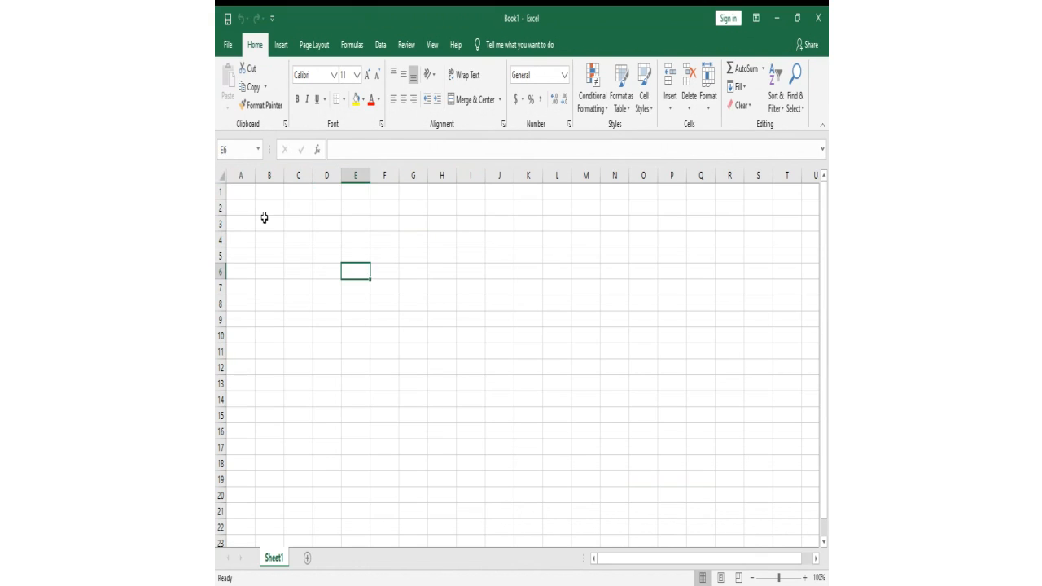
click(238, 194)
click(321, 220)
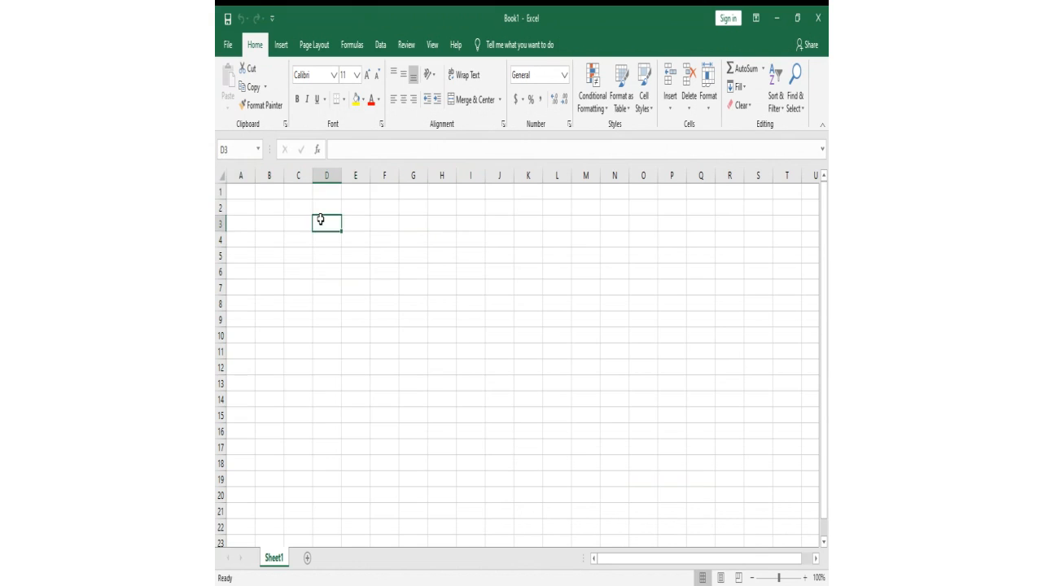
click(444, 300)
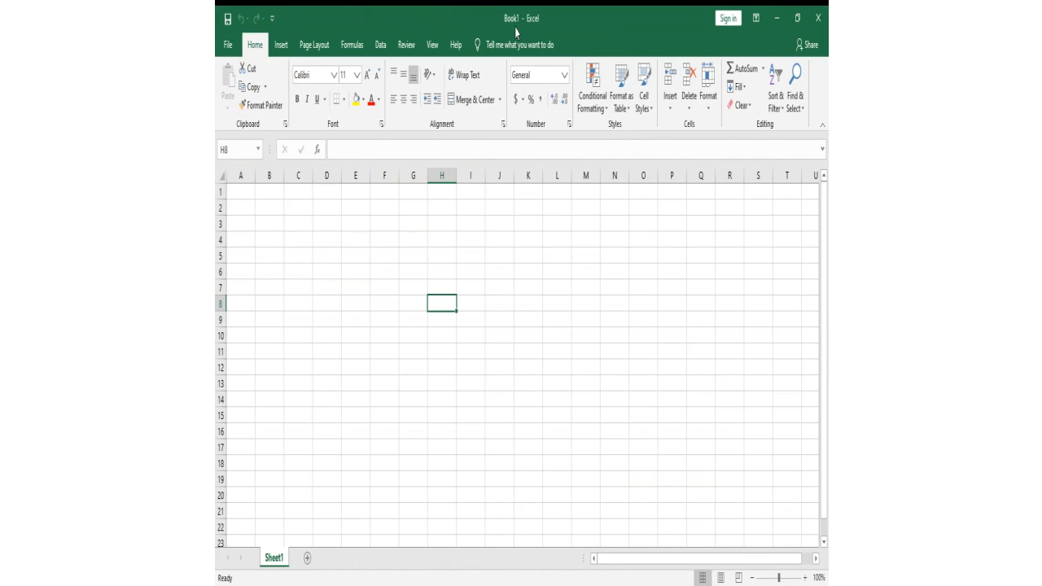
Step: Examine the File page and the Insert, Data, Review, View and Help command sets, ending on the Home commands
click(228, 46)
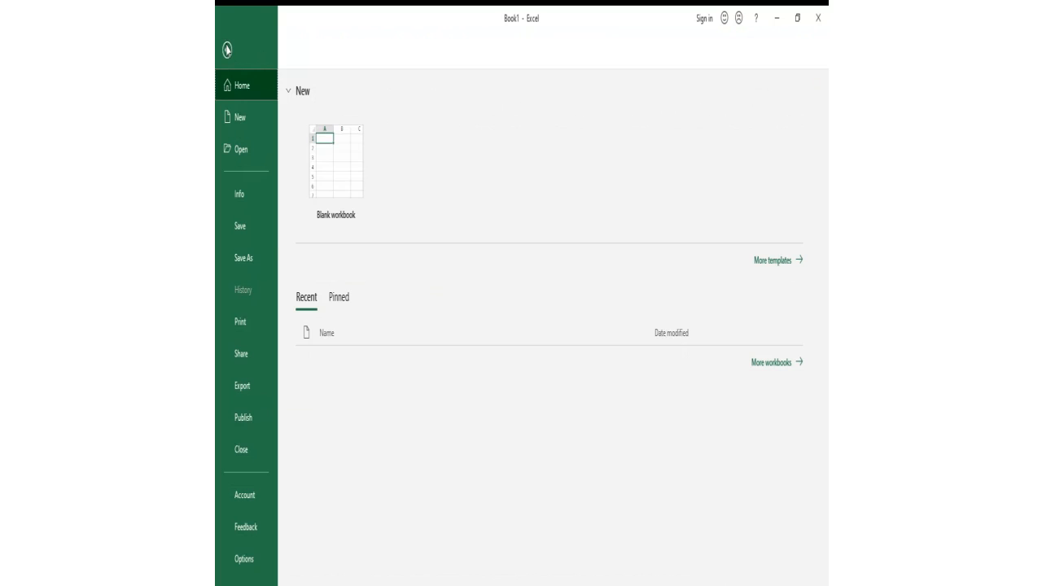
click(227, 50)
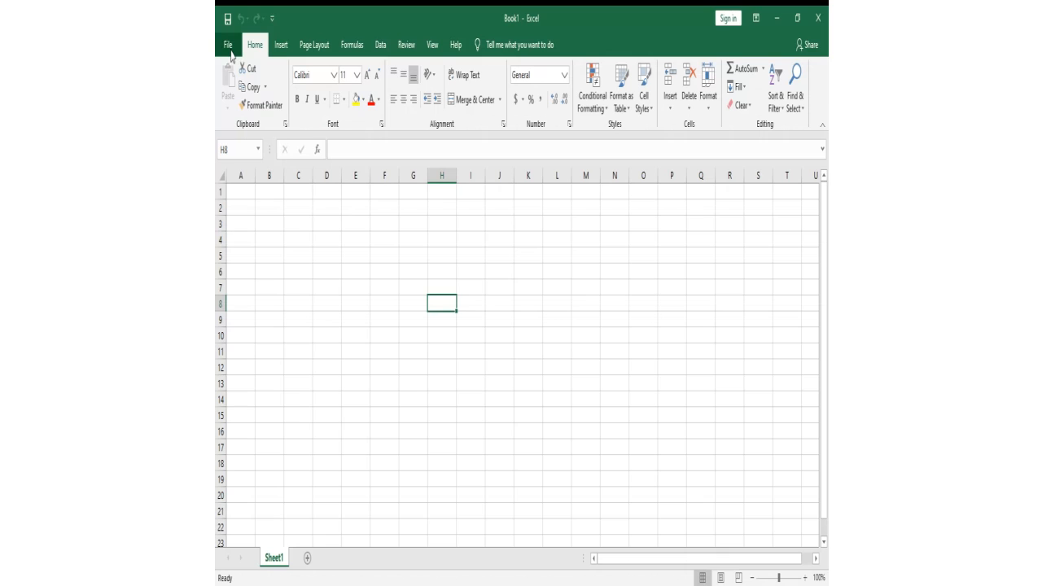
click(282, 47)
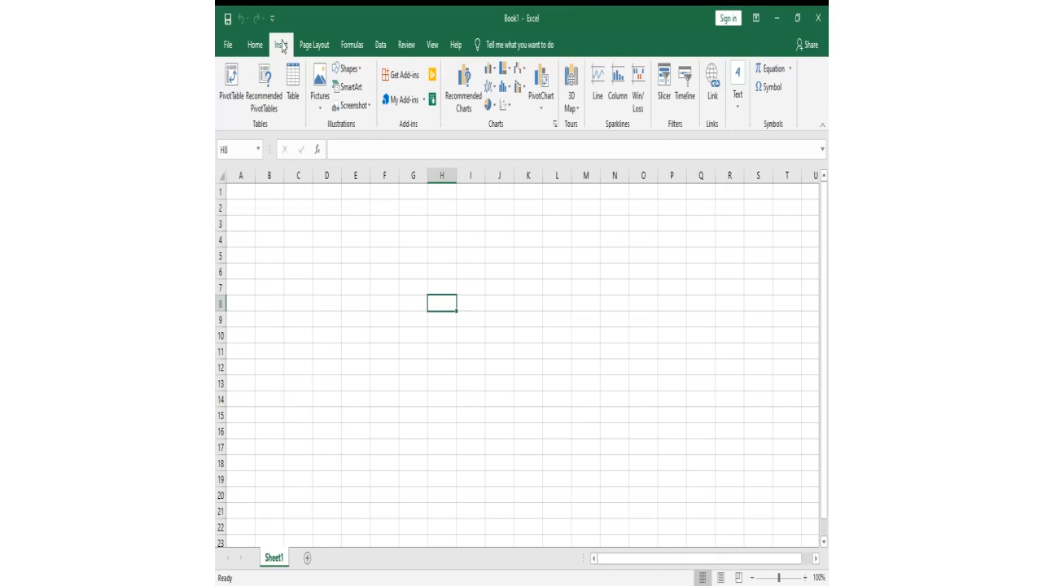
click(380, 45)
click(406, 46)
click(433, 47)
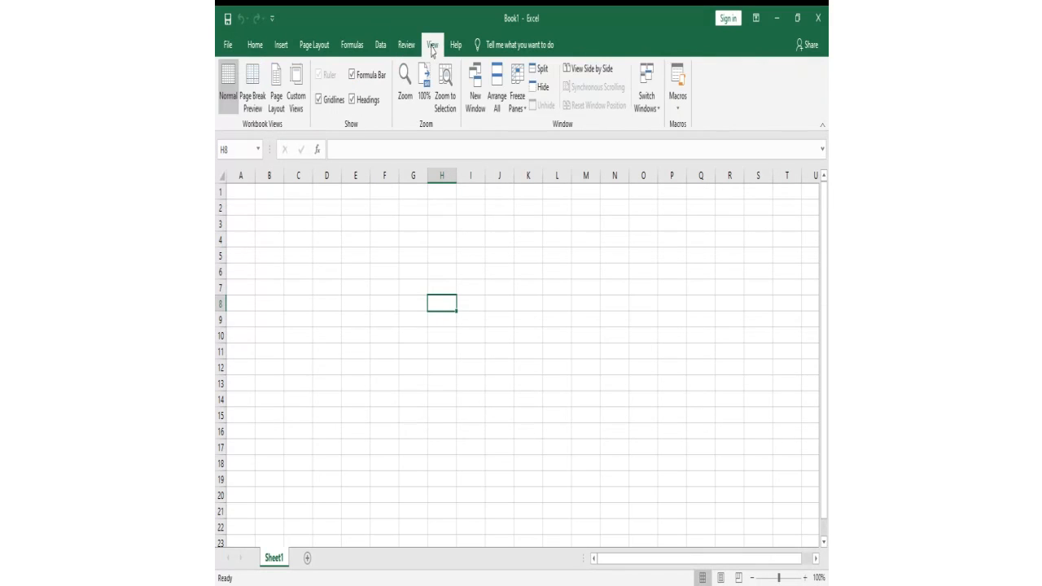
click(454, 48)
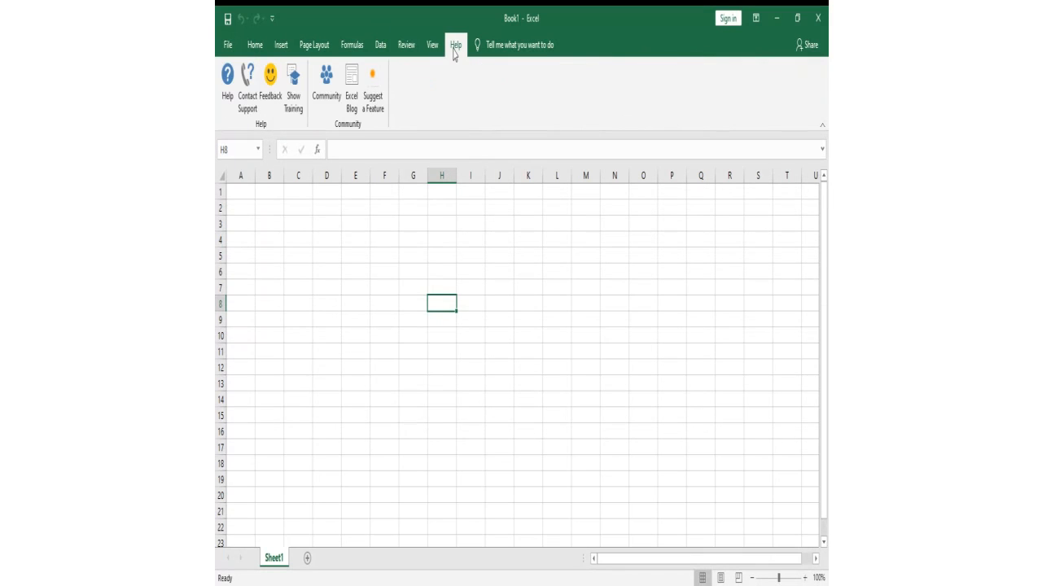
click(229, 46)
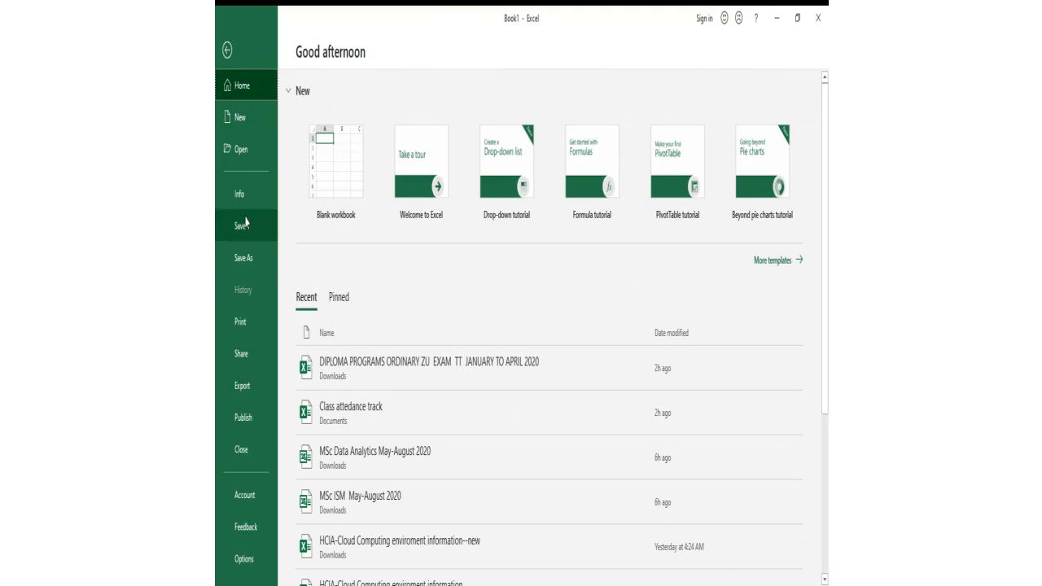
click(228, 52)
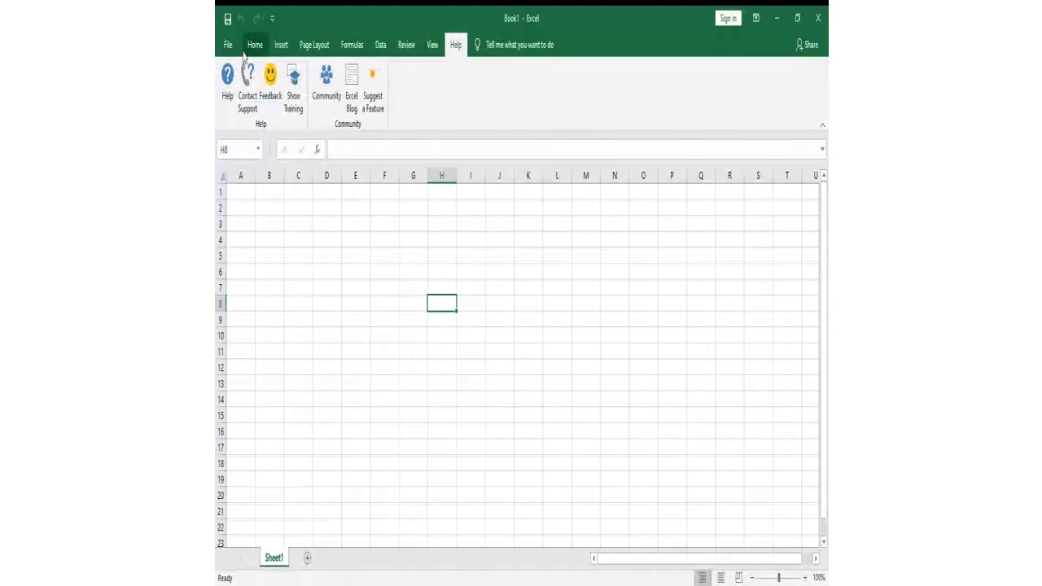
click(255, 46)
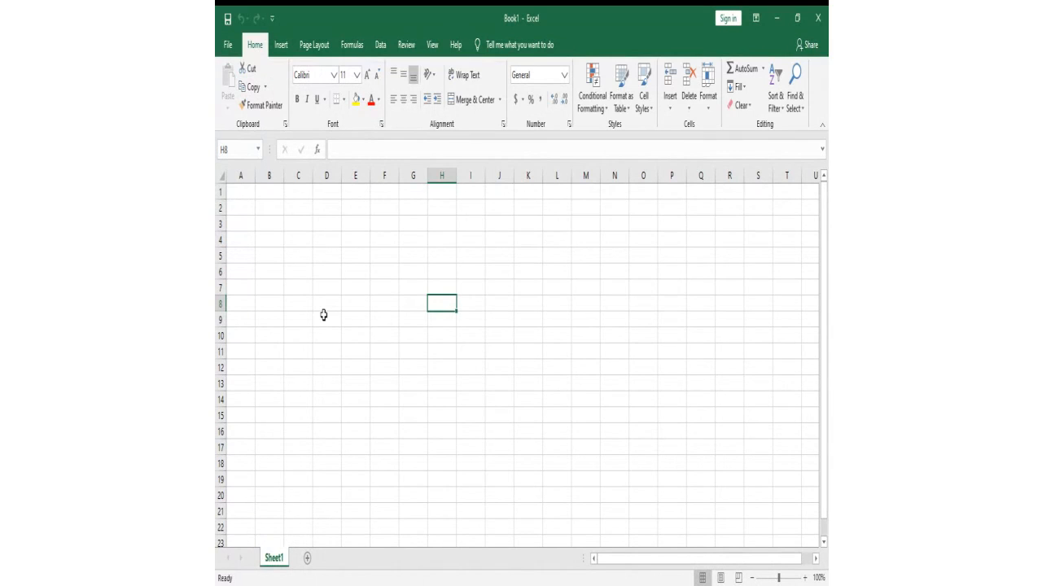
click(278, 281)
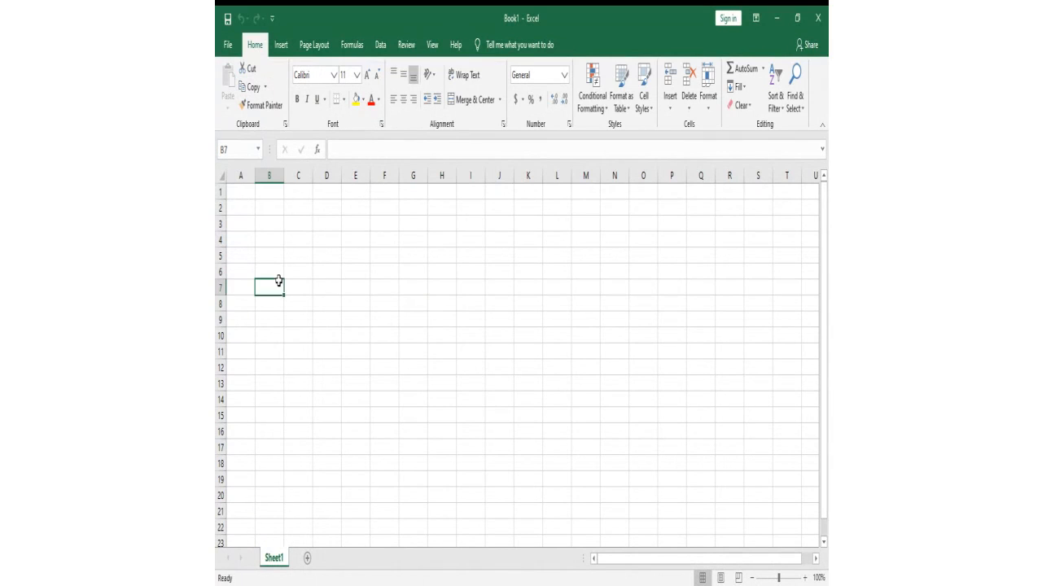
click(275, 272)
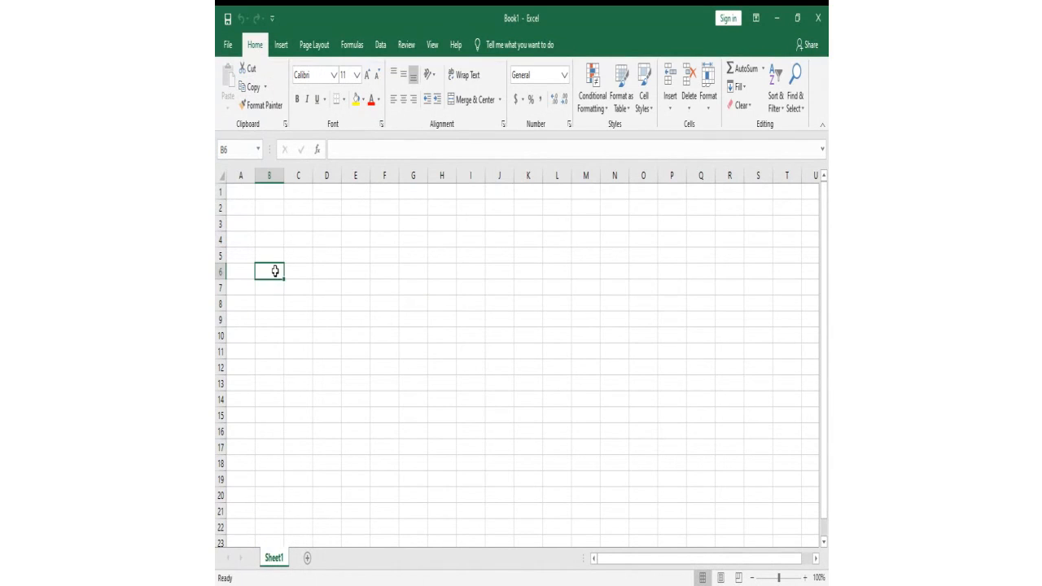
click(242, 204)
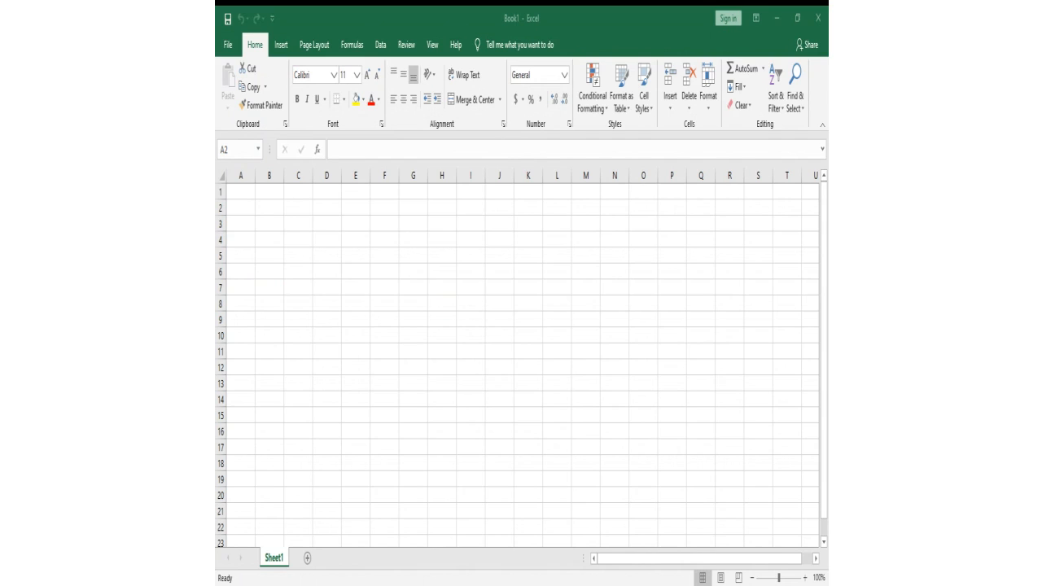
click(683, 542)
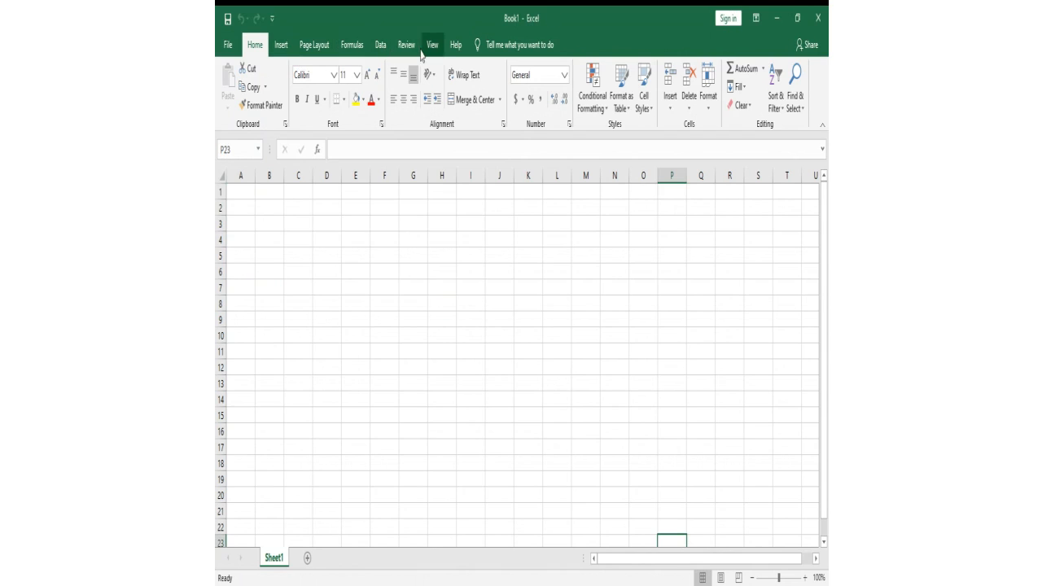
Step: Restore the workbook window to its smaller size and maximize it again
click(797, 27)
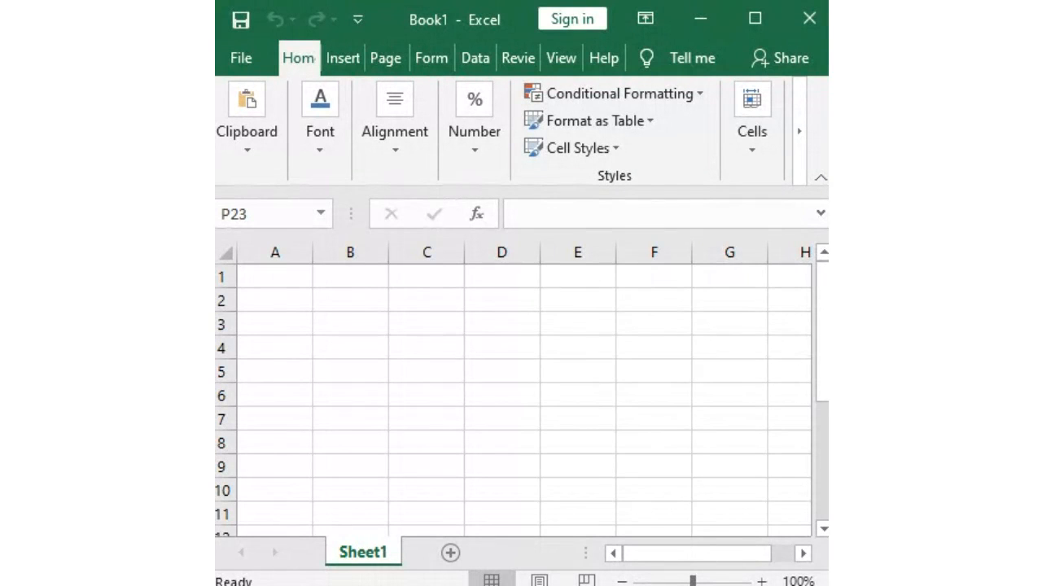
click(759, 23)
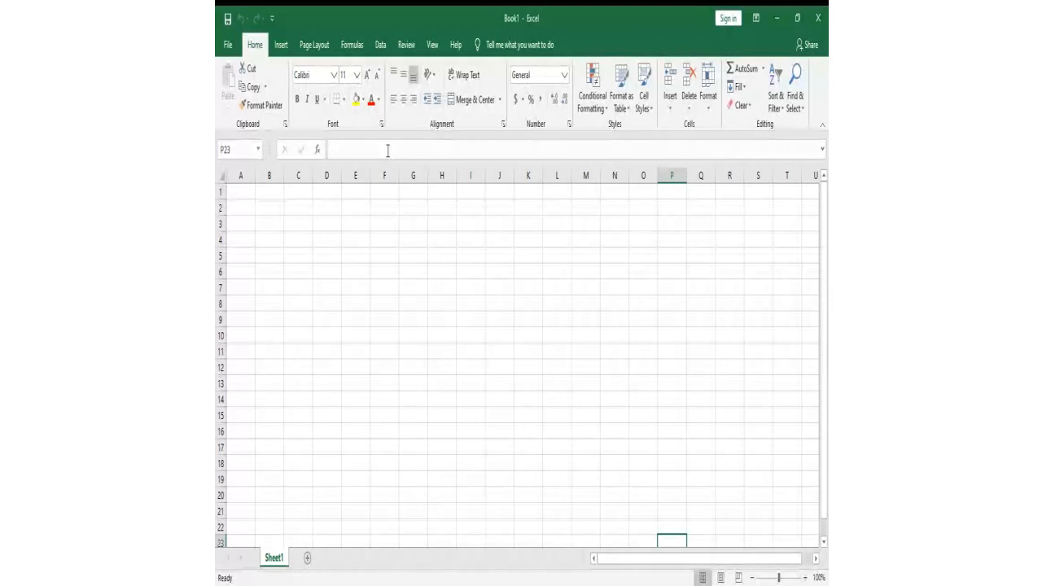
Step: Open cell P23 for editing in the formula bar, and leave editing by selecting Sheet1
click(346, 157)
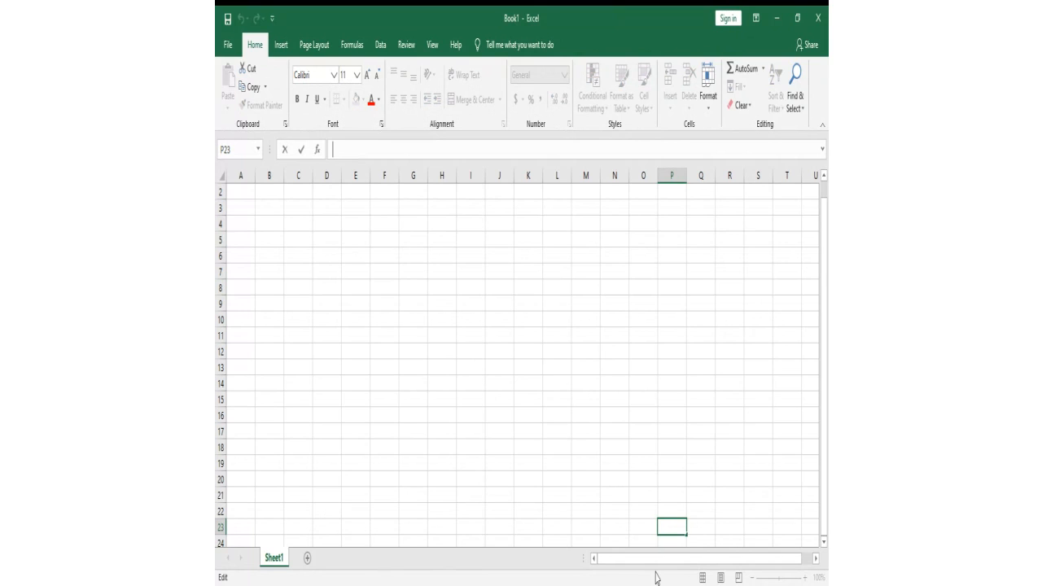
click(272, 563)
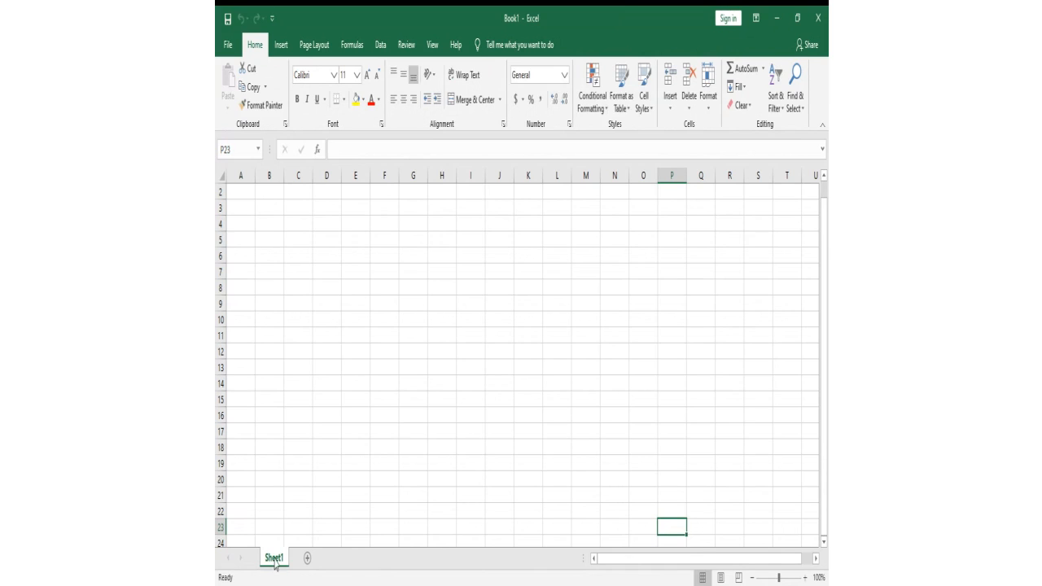
Step: Rename the Sheet1 worksheet as "studets"
right_click(274, 564)
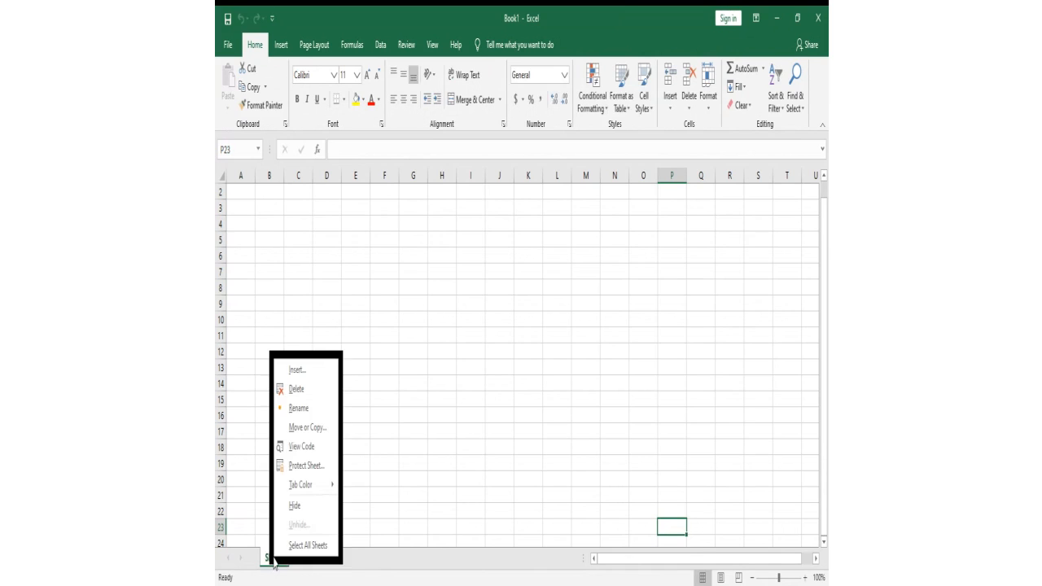
click(296, 415)
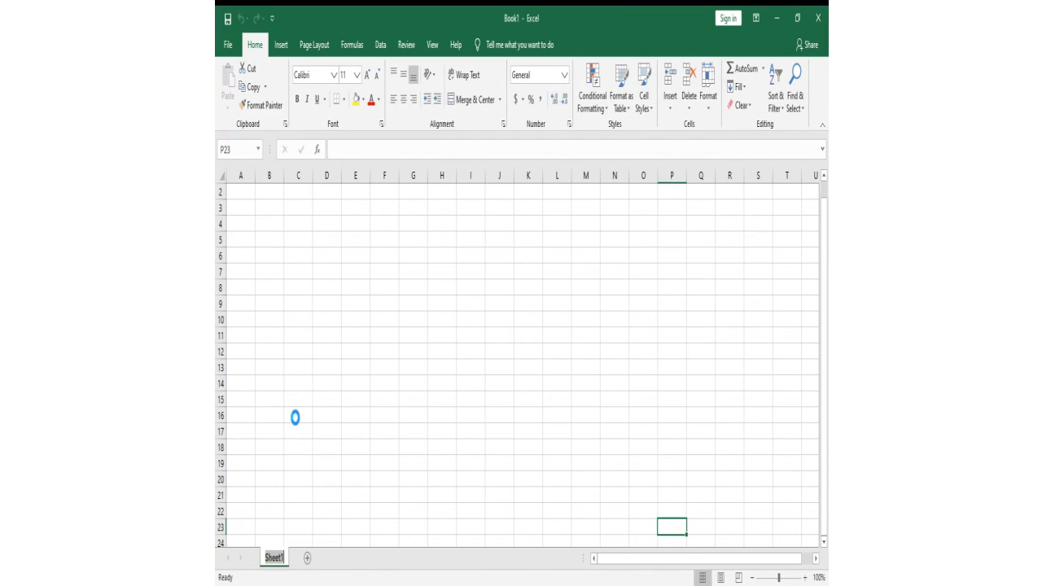
text(s)
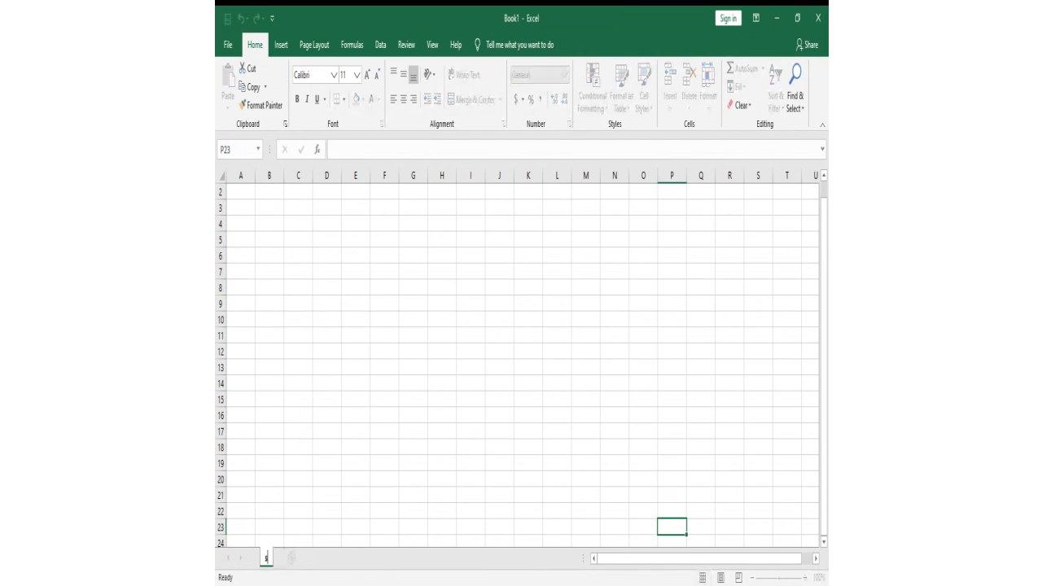
text(tudets)
Step: Add three new blank worksheets after the studets sheet
click(309, 558)
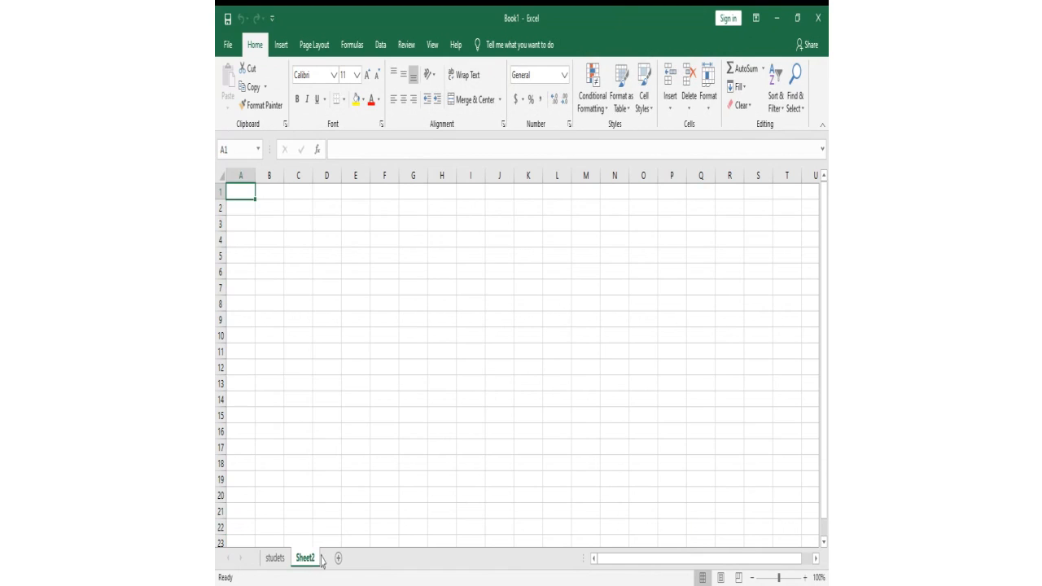
click(336, 558)
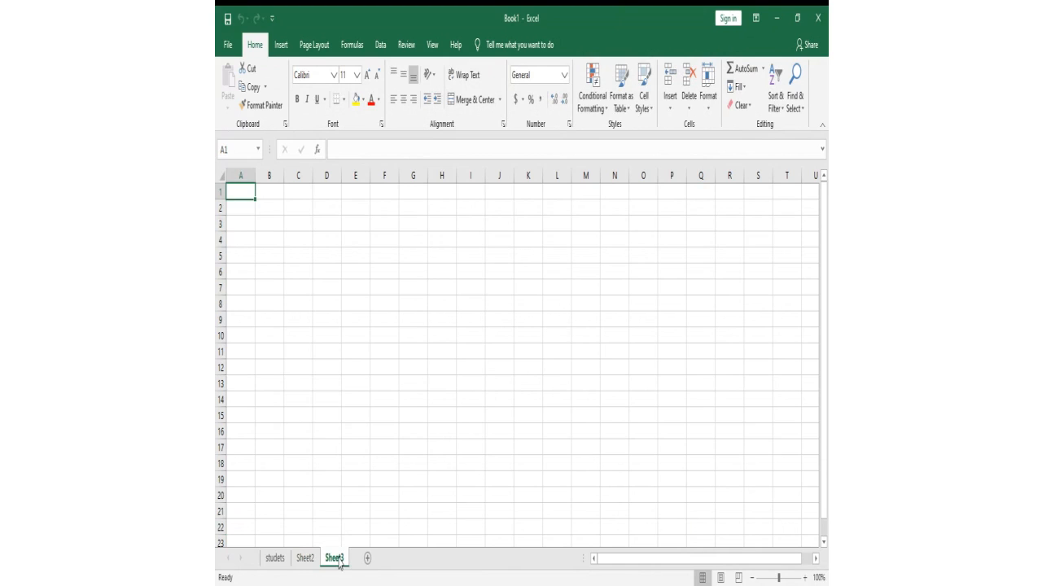
click(367, 559)
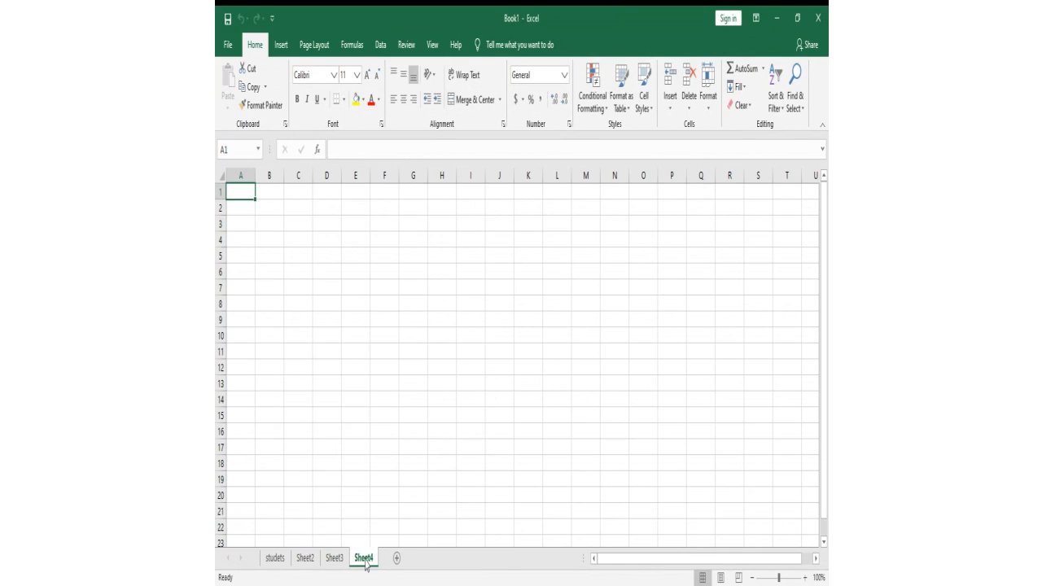
Step: Delete the Sheet4 and Sheet3 worksheets
right_click(367, 562)
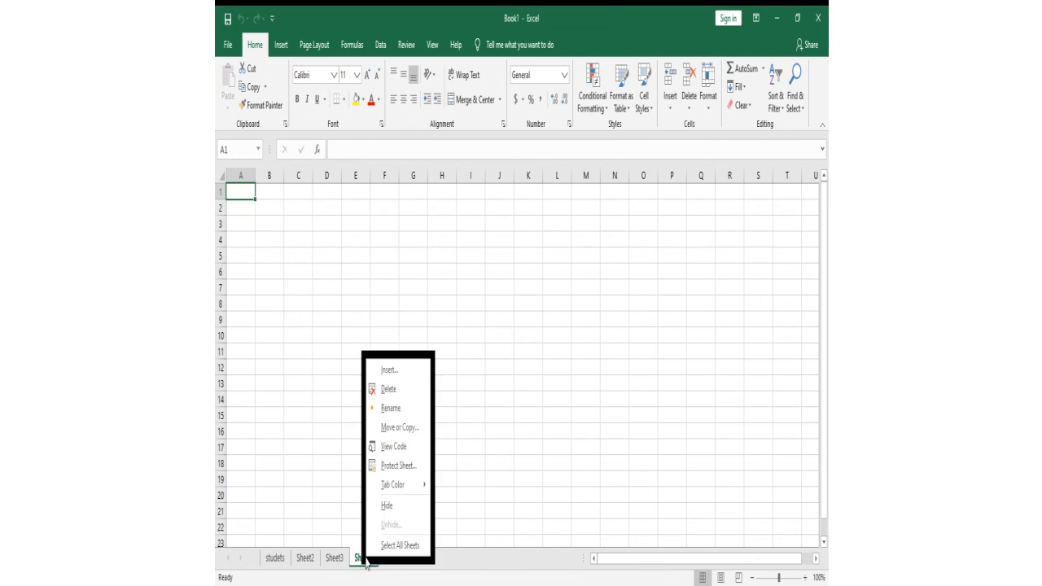
click(386, 389)
right_click(339, 560)
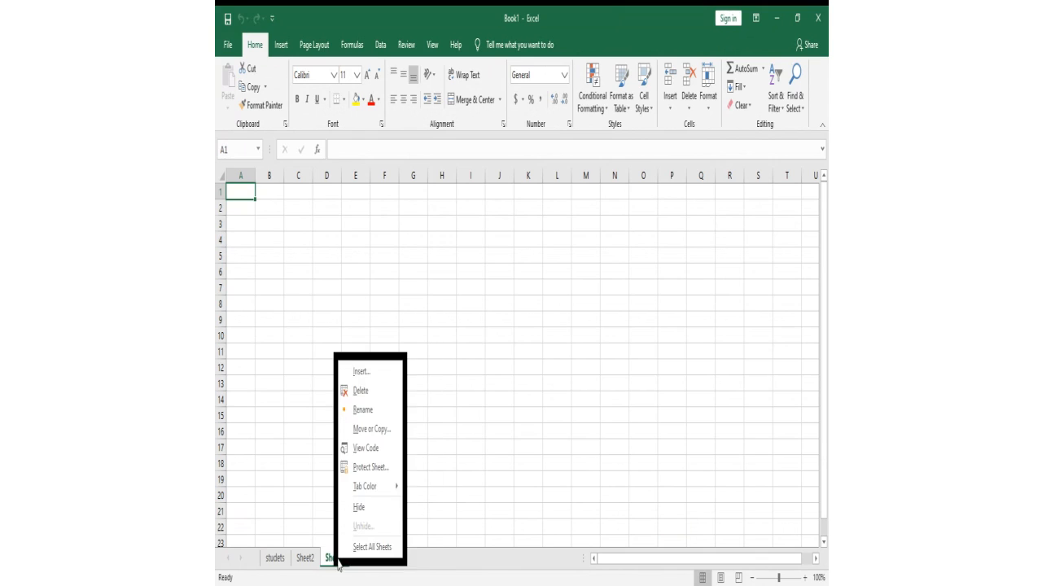
click(358, 391)
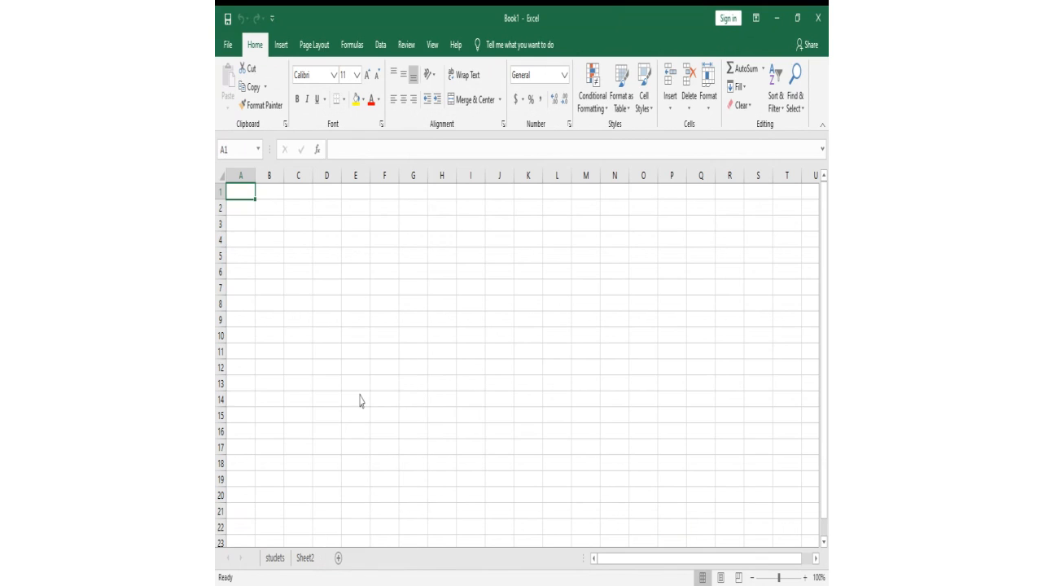
Step: Switch to the studets sheet, restore the workbook window to its smaller size and maximize it again
click(274, 564)
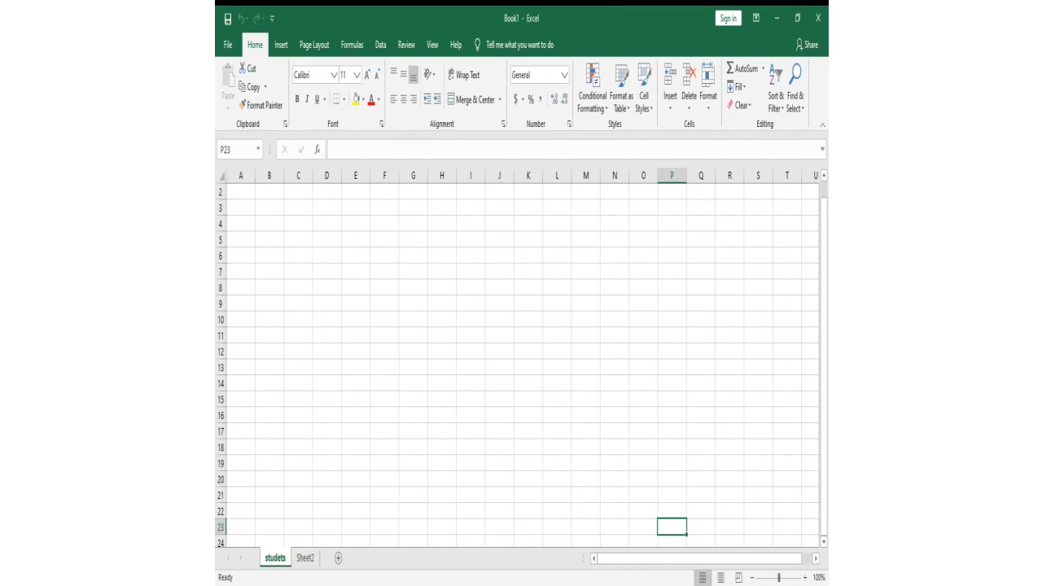
click(798, 18)
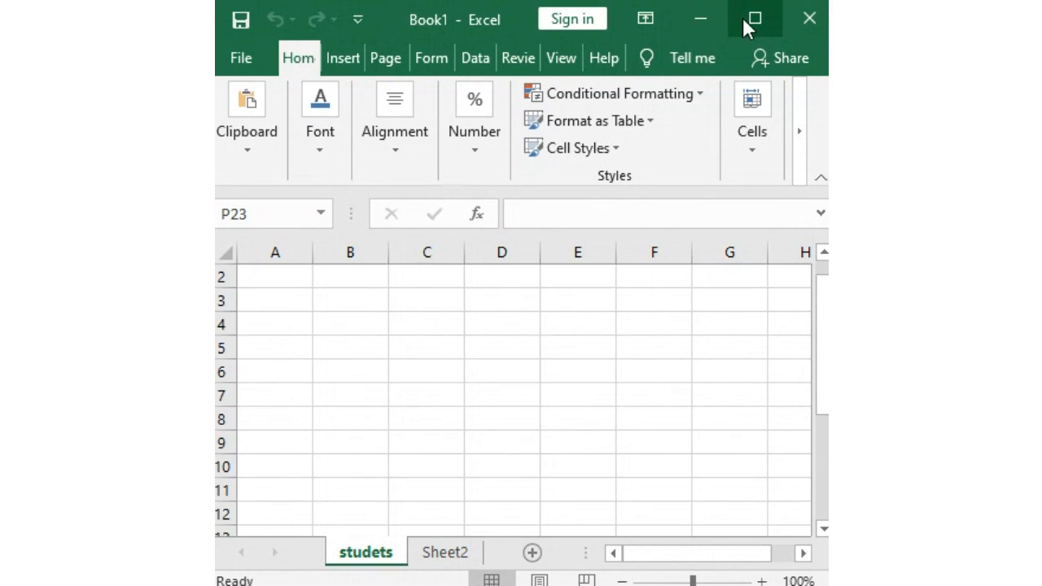
click(747, 27)
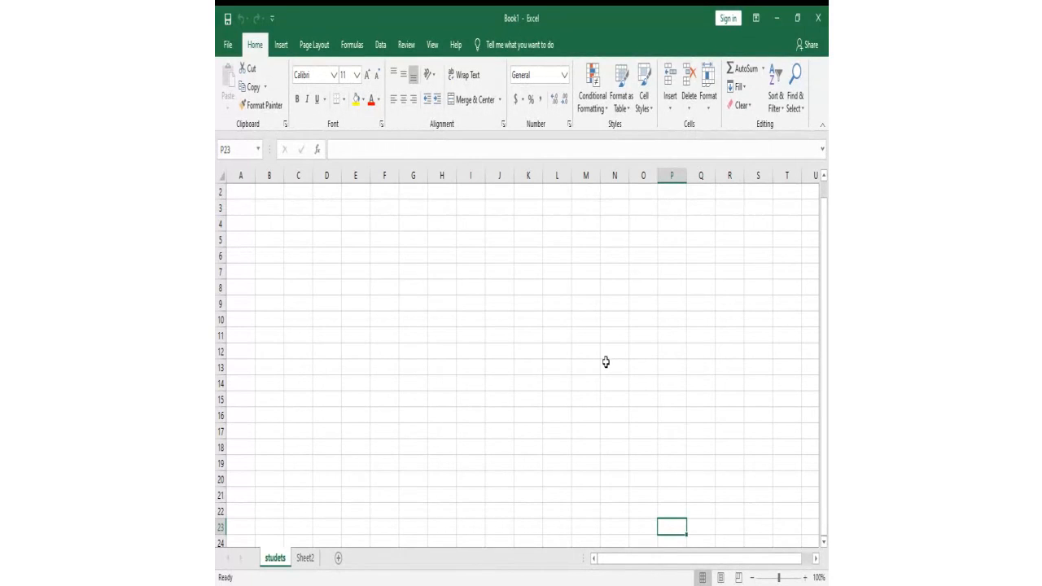
Step: Examine individual cells on the studets sheet by selecting A2 through E2 one after another
click(245, 194)
click(267, 194)
click(296, 193)
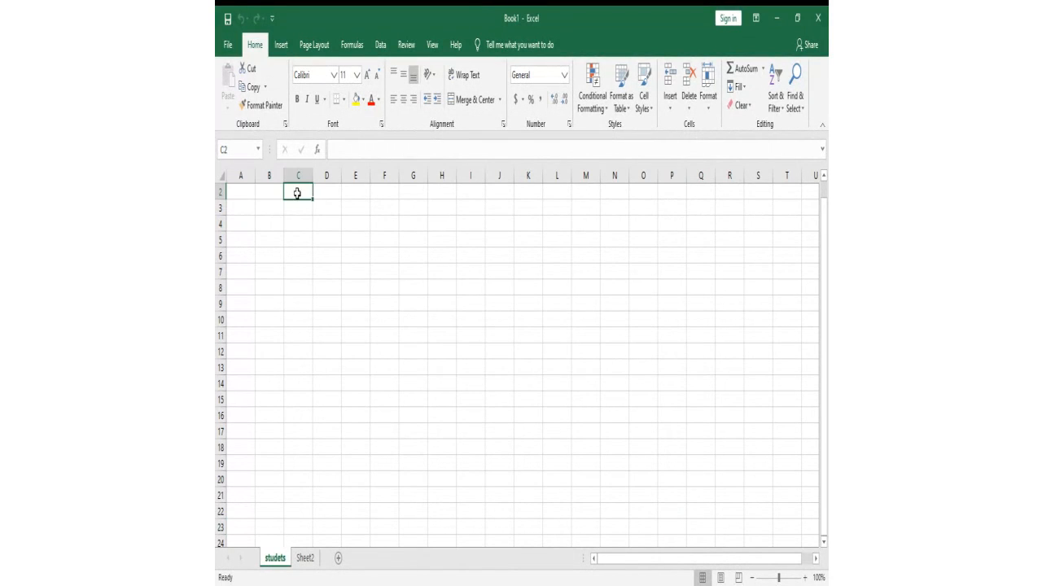
click(324, 193)
click(354, 196)
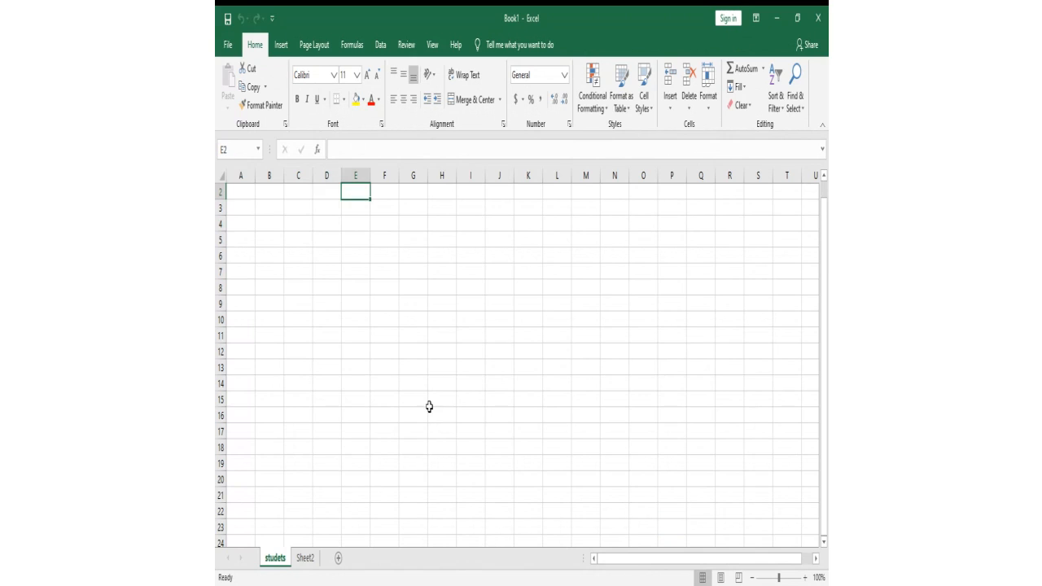
Step: Open Sheet2 and add two new blank worksheets after it
click(303, 559)
click(338, 558)
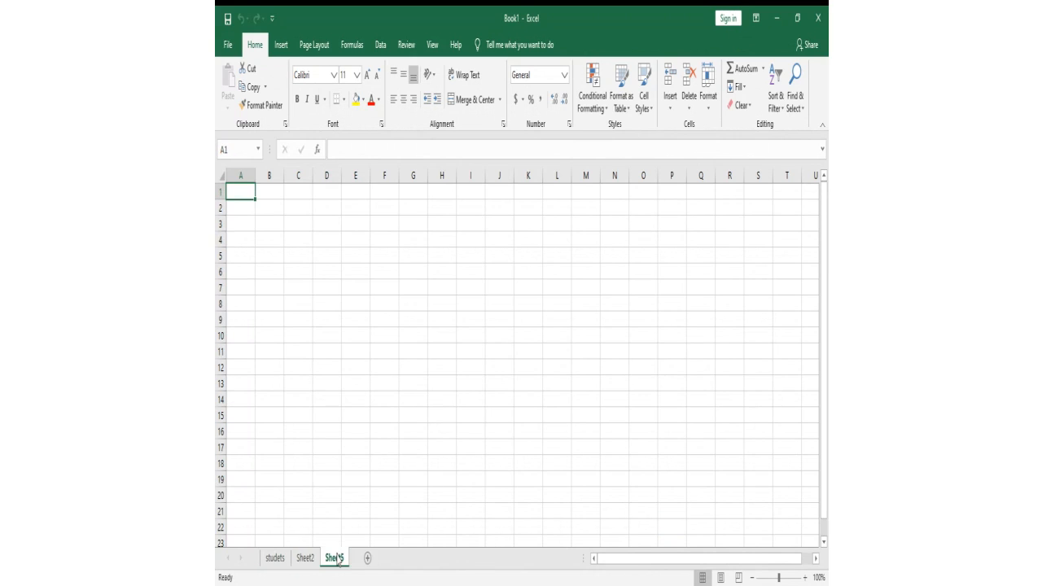
click(367, 558)
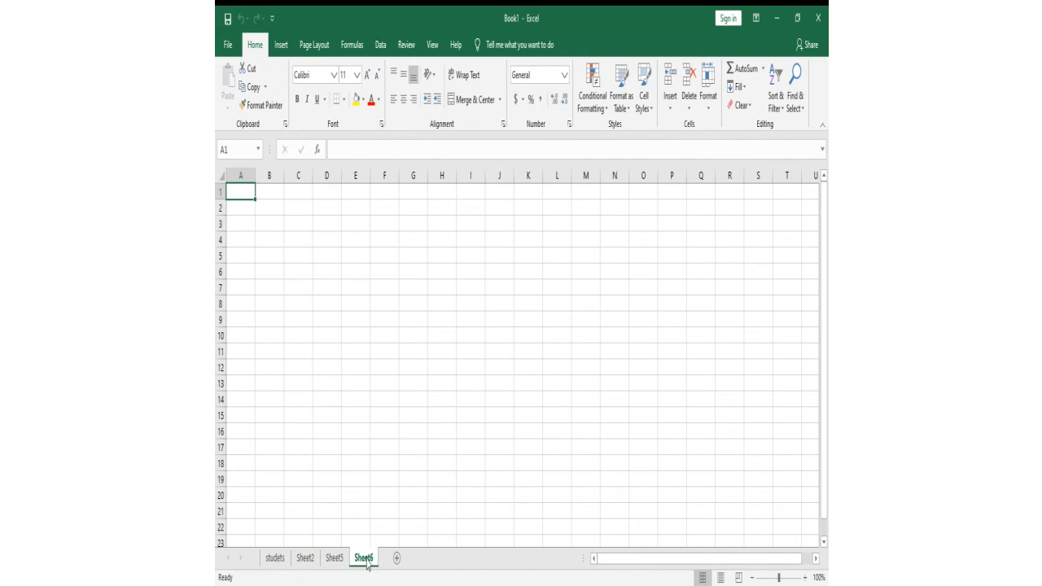
Step: Delete the Sheet6 and Sheet5 worksheets, returning to Sheet2
right_click(366, 562)
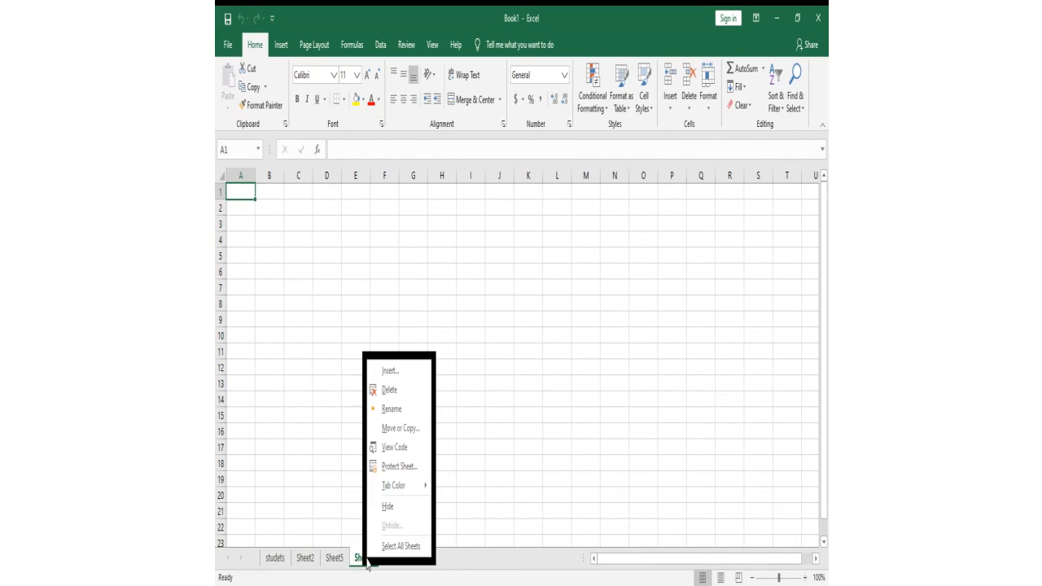
click(386, 390)
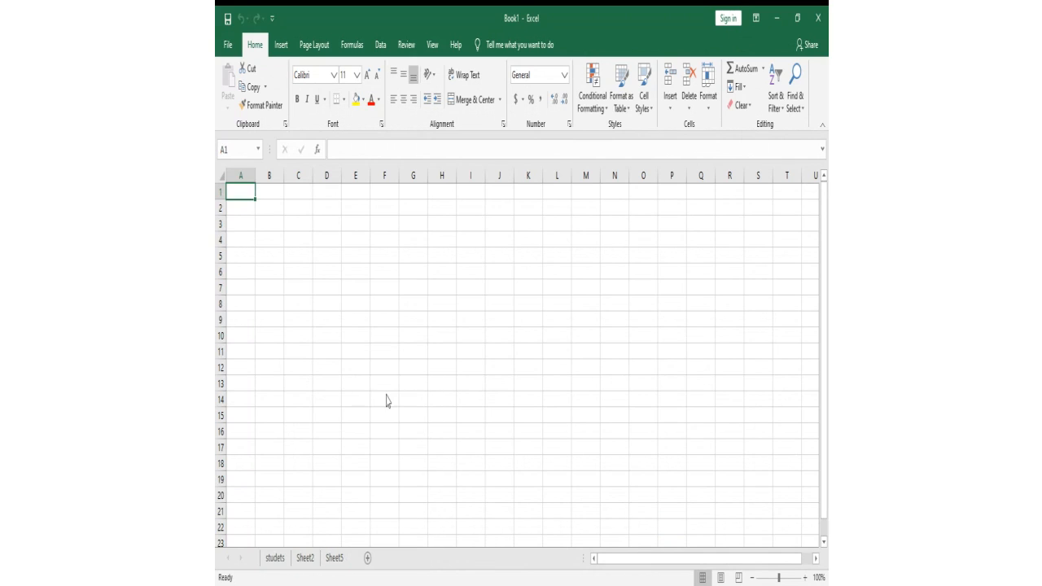
right_click(336, 562)
click(360, 392)
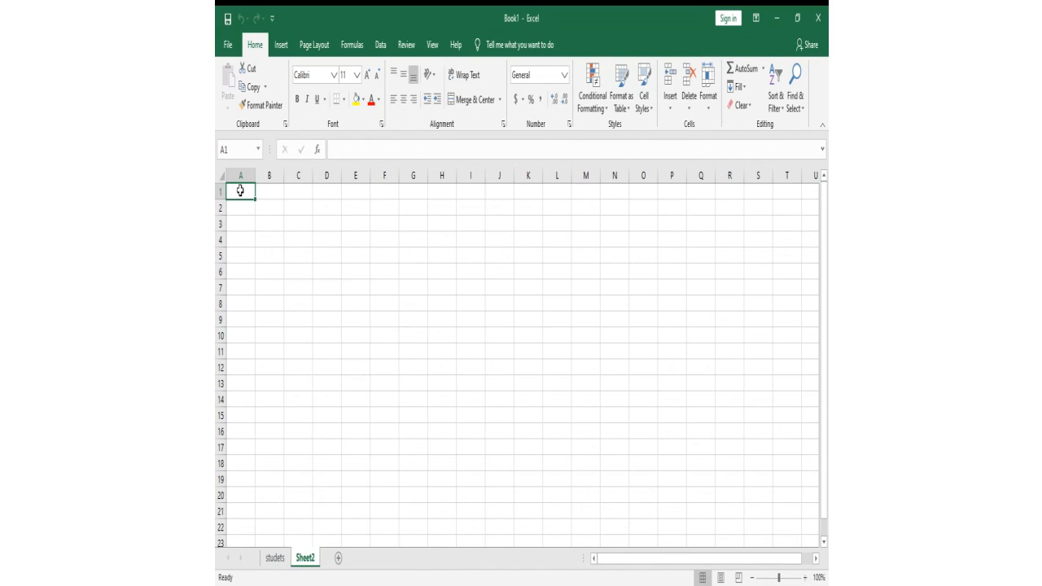
Step: Enter the heading STUDENTS NAME in cell A1 of Sheet2
key(F2)
text(d)
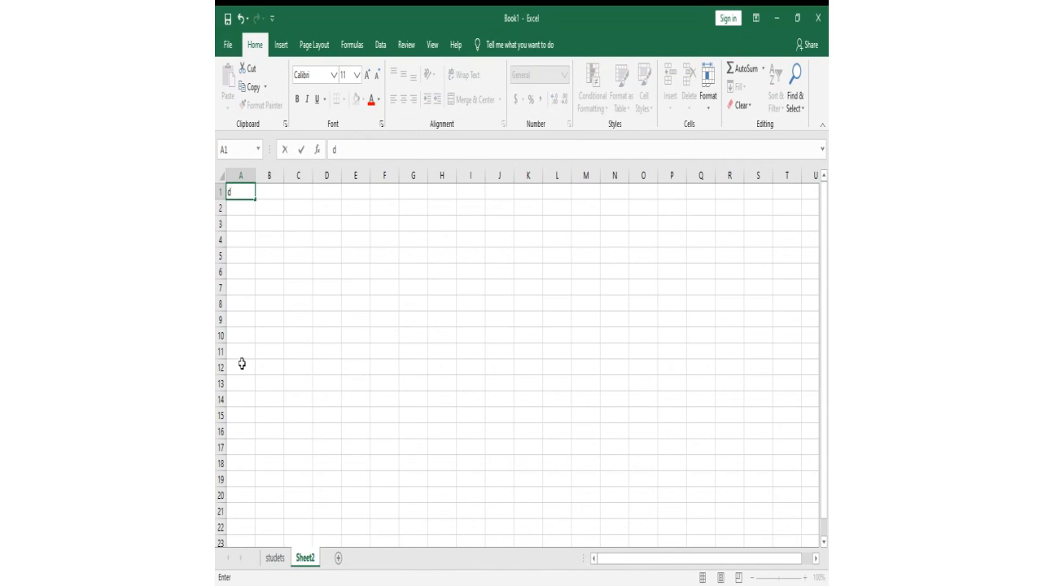
key(BackSpace)
text(STUDENTS NAME)
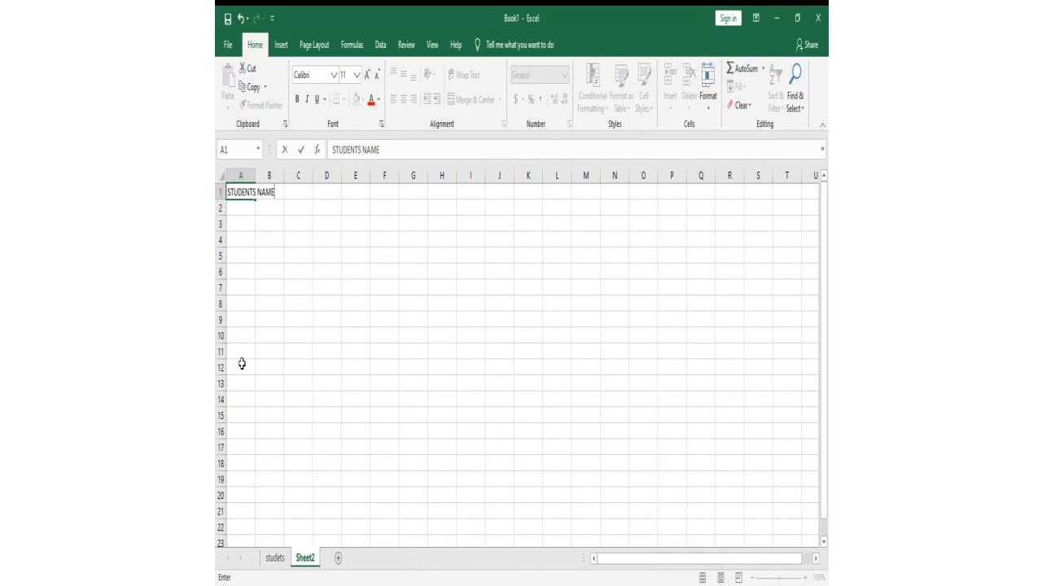
click(242, 334)
click(248, 269)
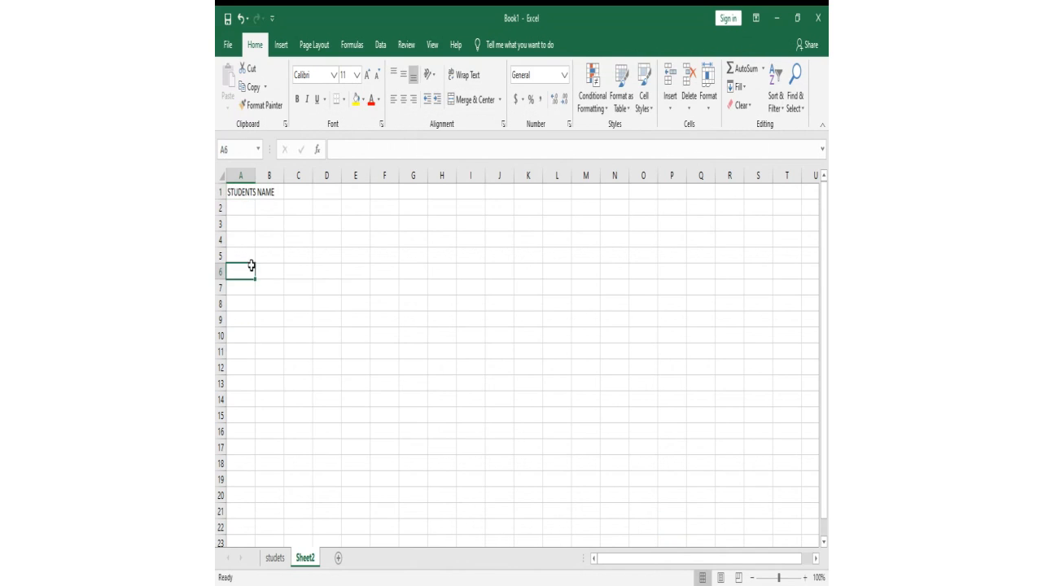
Step: Widen column A so the STUDENTS NAME heading fits inside its cell
click(237, 208)
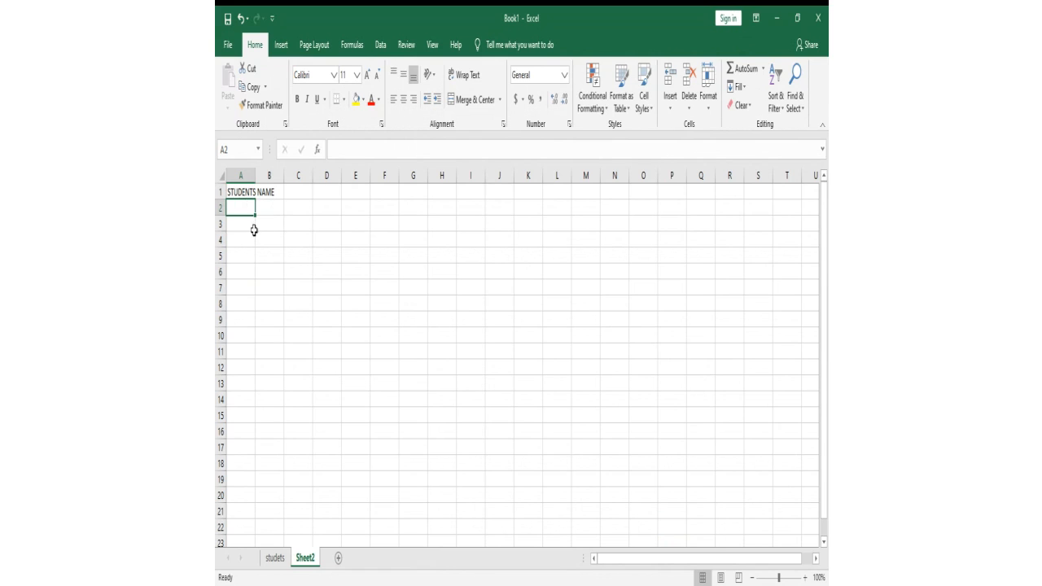
click(249, 239)
click(244, 214)
drag(254, 175, 282, 177)
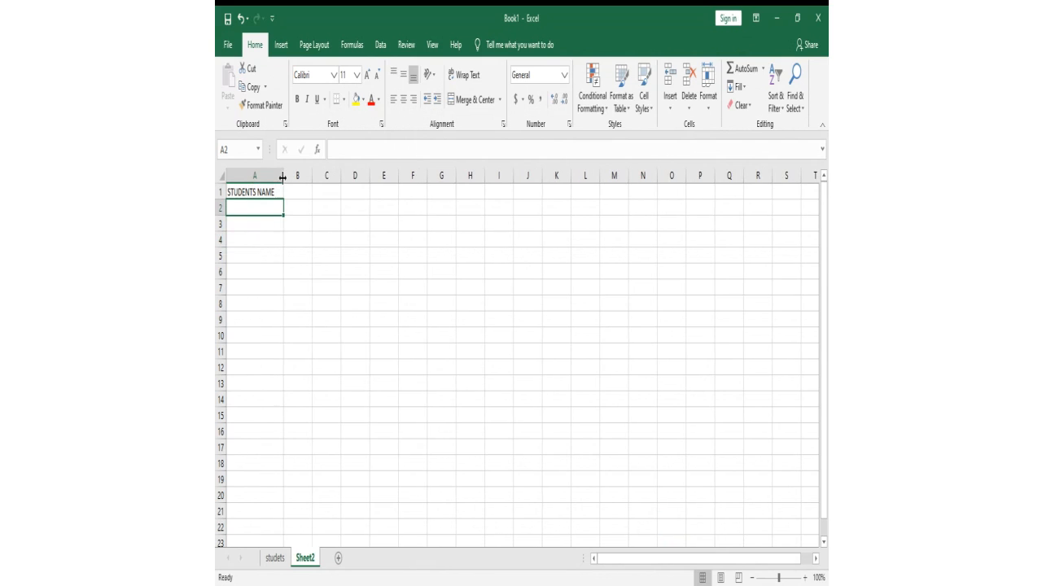
Step: Enter the headings CAT1, CAT 2, TOTAL and GRADE in cells B1 to E1
click(296, 193)
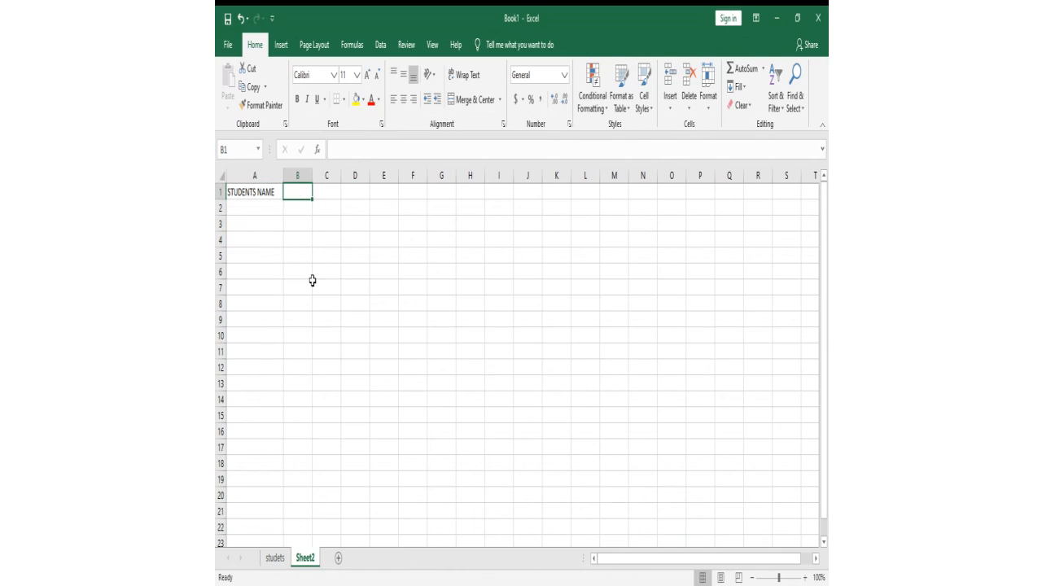
text(CA)
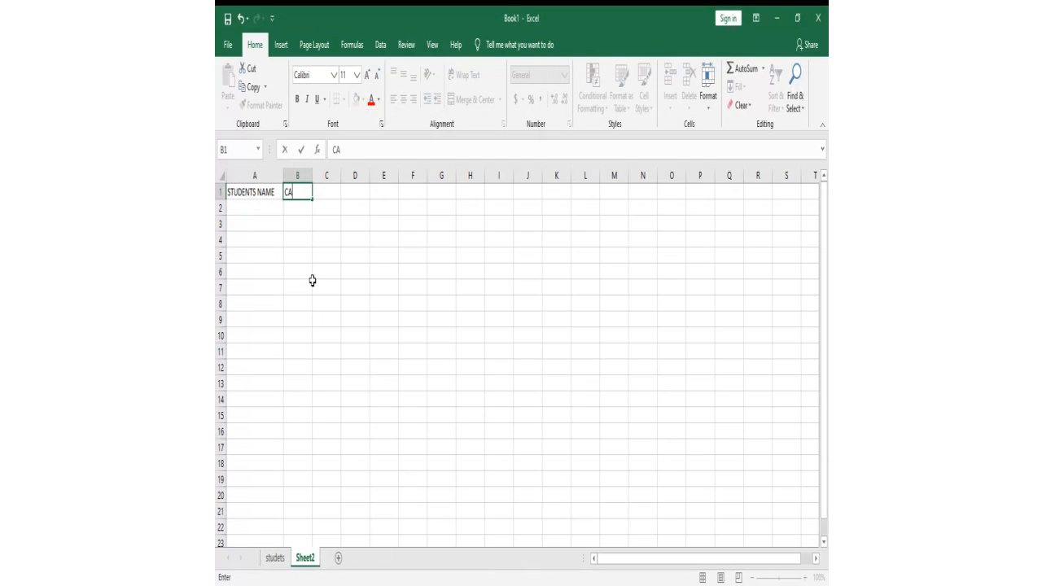
text(T1)
key(Tab)
text(CAT)
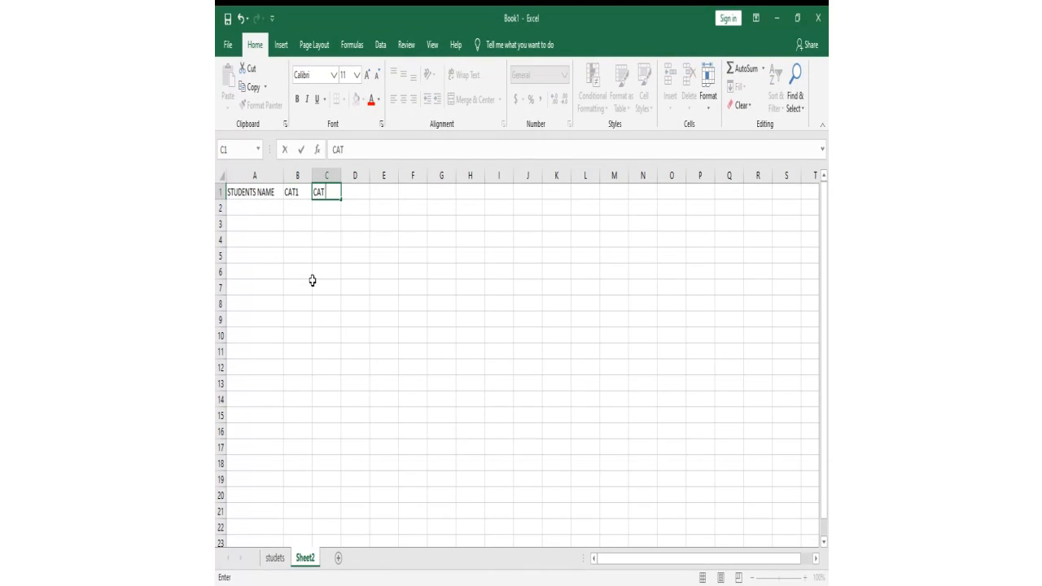
text( 2)
key(Tab)
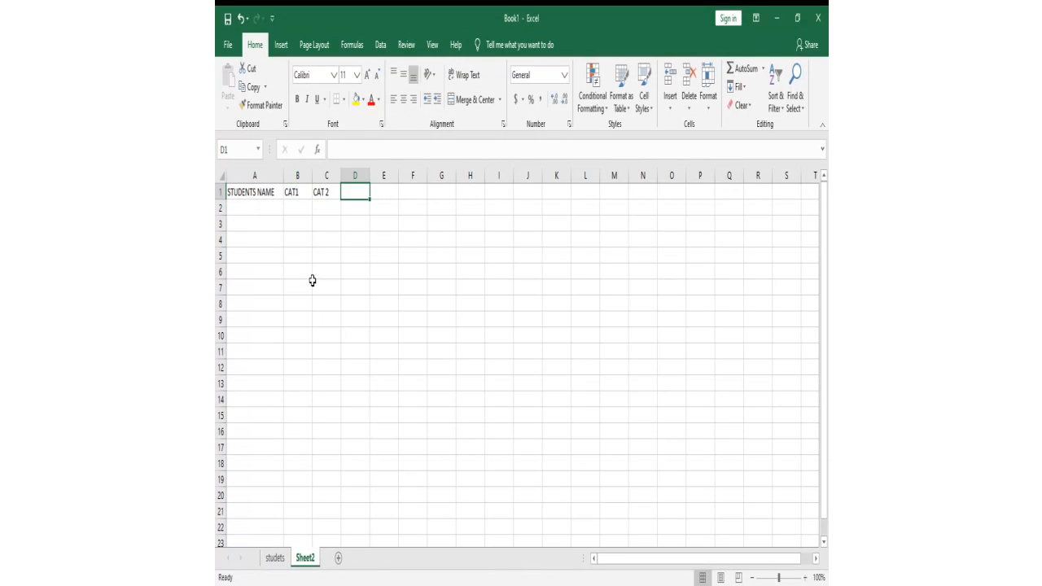
text(TO)
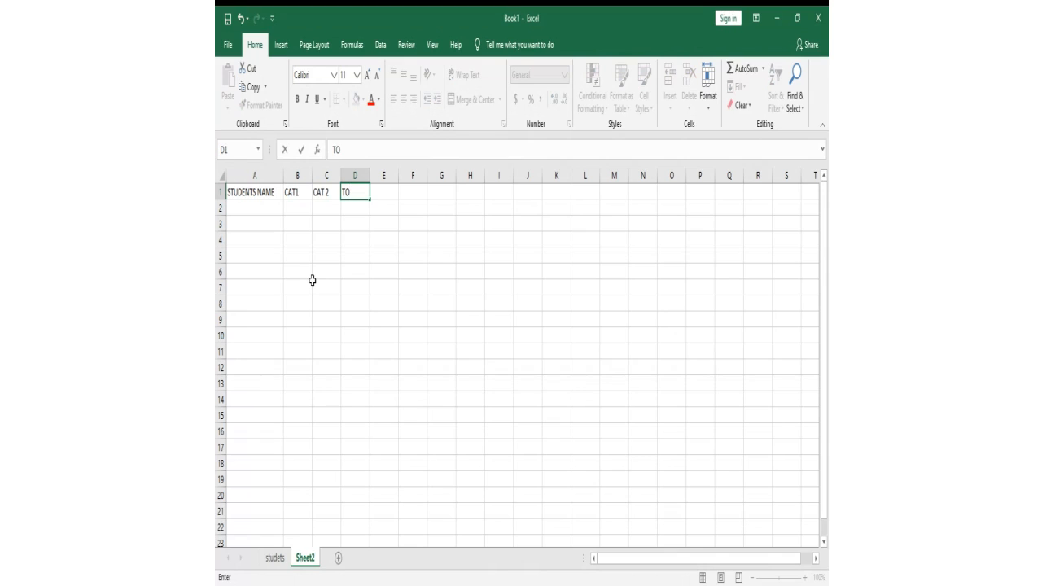
text(TAL)
key(Tab)
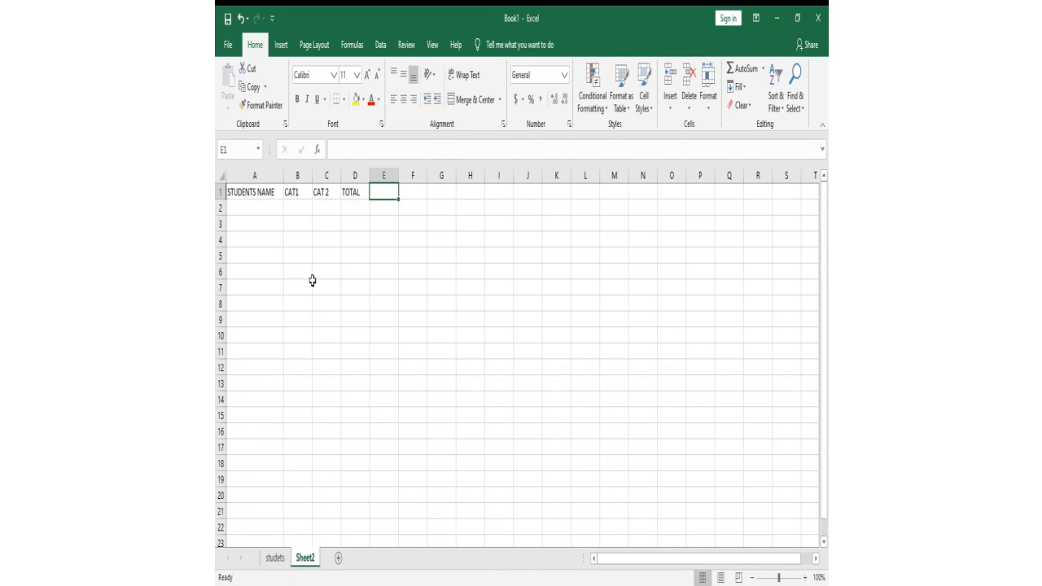
text(GRADE)
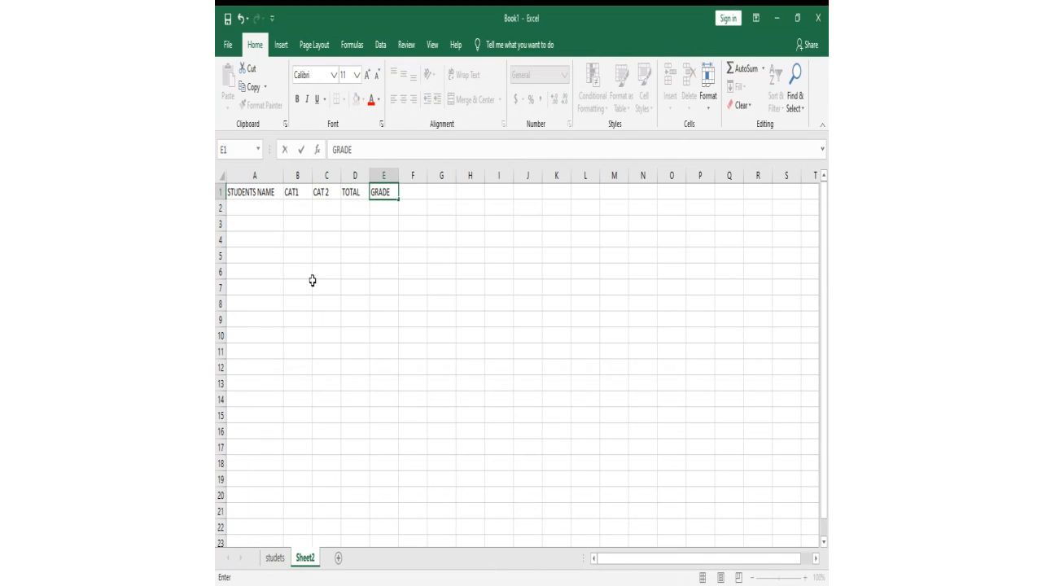
Step: Widen columns B to E slightly to give their headings more room, finishing on cell E4
click(312, 173)
drag(312, 175, 436, 176)
click(416, 238)
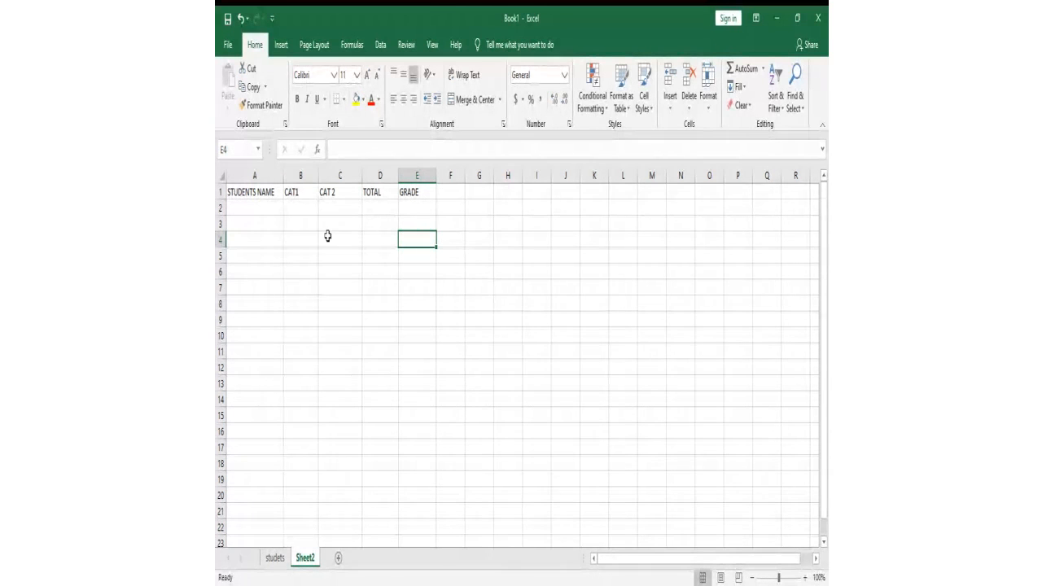
Step: Enter the first student's name in cell A2 under the STUDENTS NAME heading
click(276, 208)
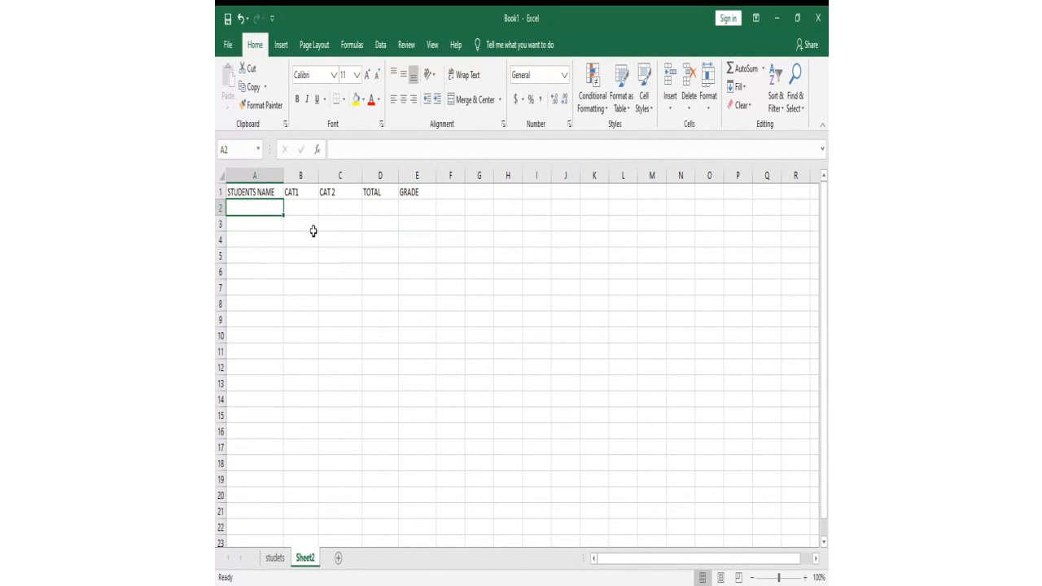
text(SUMAYA)
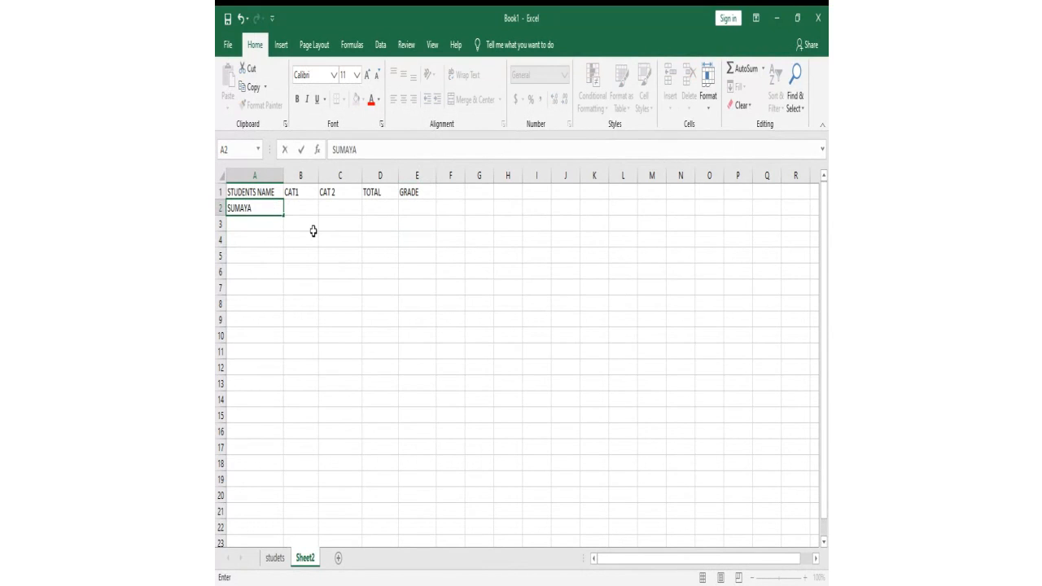
key(Return)
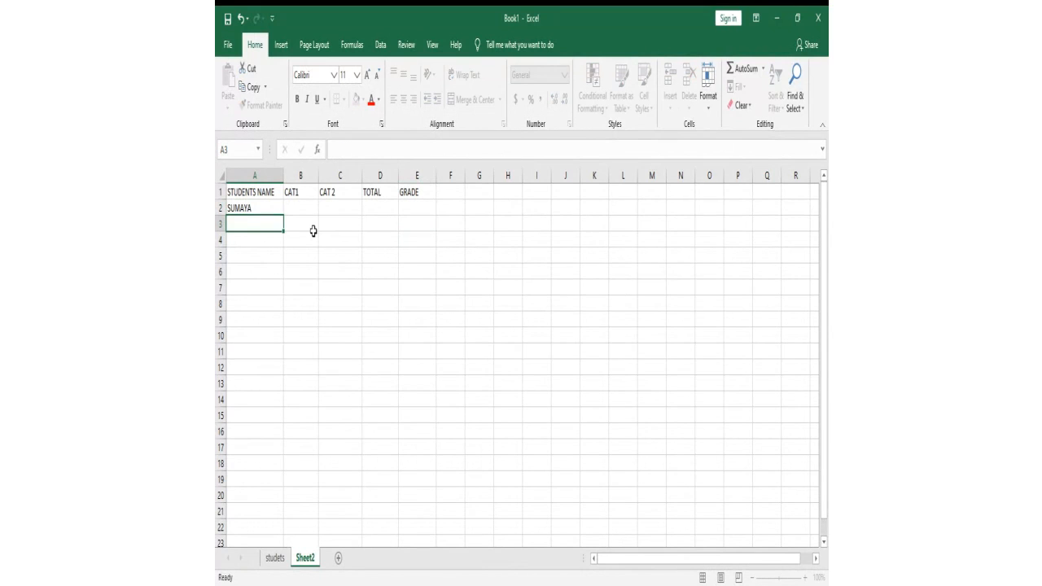
Step: Enter the second and third students' names in cells A3 and A4 under the STUDENTS NAME heading
text(KIMATI)
key(Return)
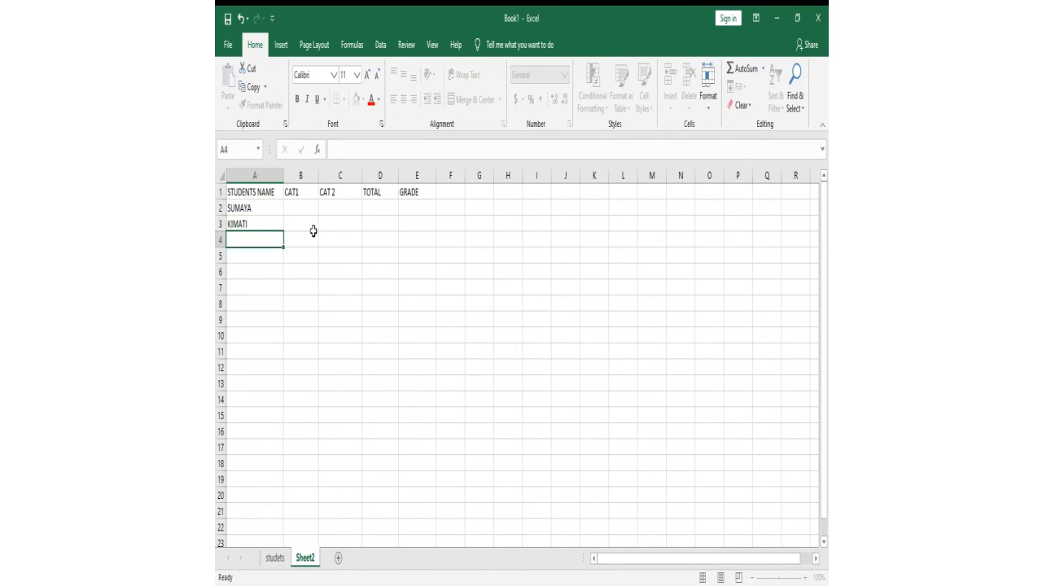
text(OMONDI)
Step: Enter the CAT1 marks 20, 29 and 39 for the three students in cells B2 to B4
click(304, 206)
text(2)
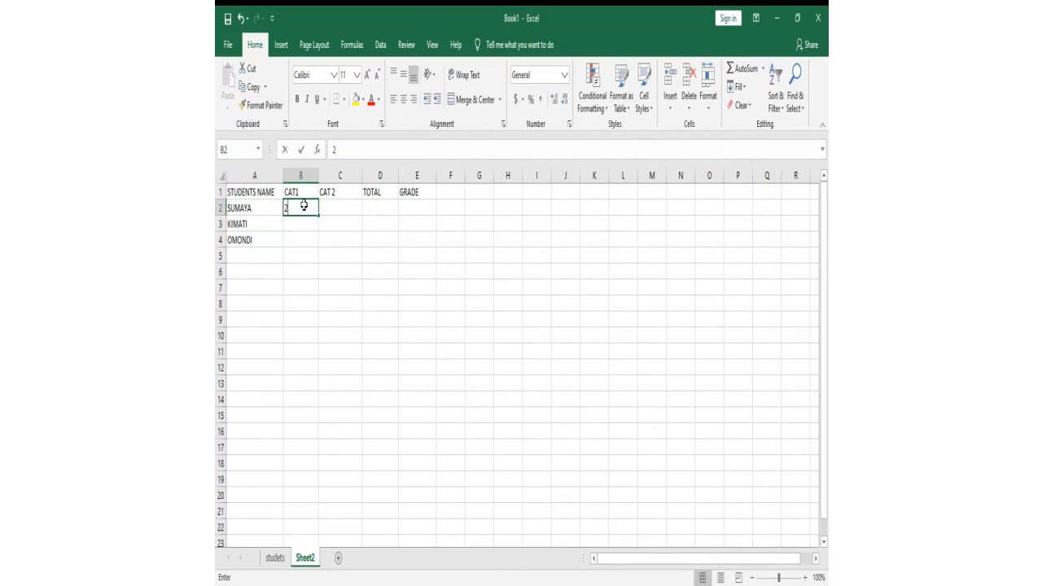
text(0)
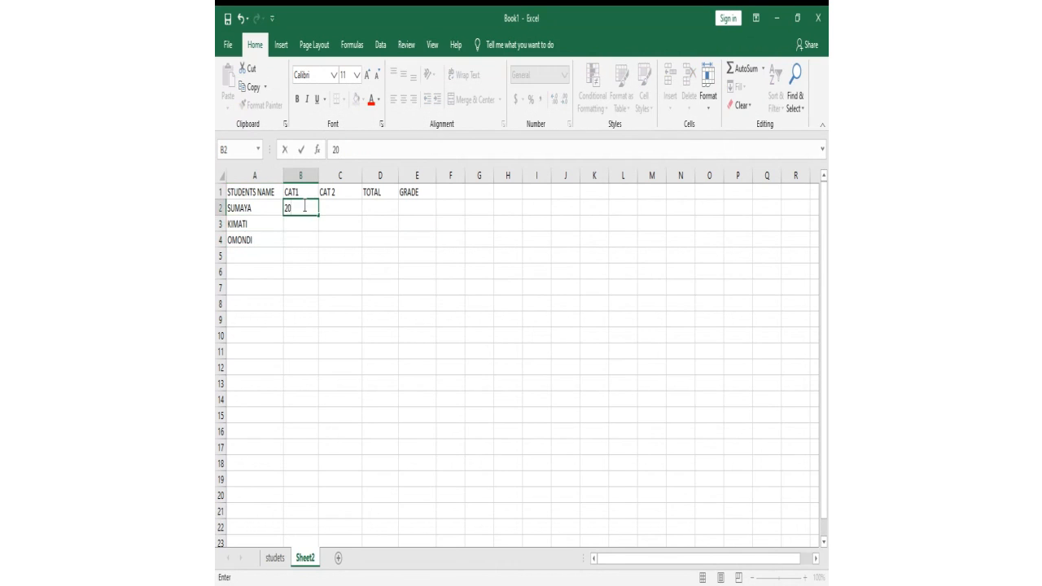
key(ctrl+Return)
key(Return)
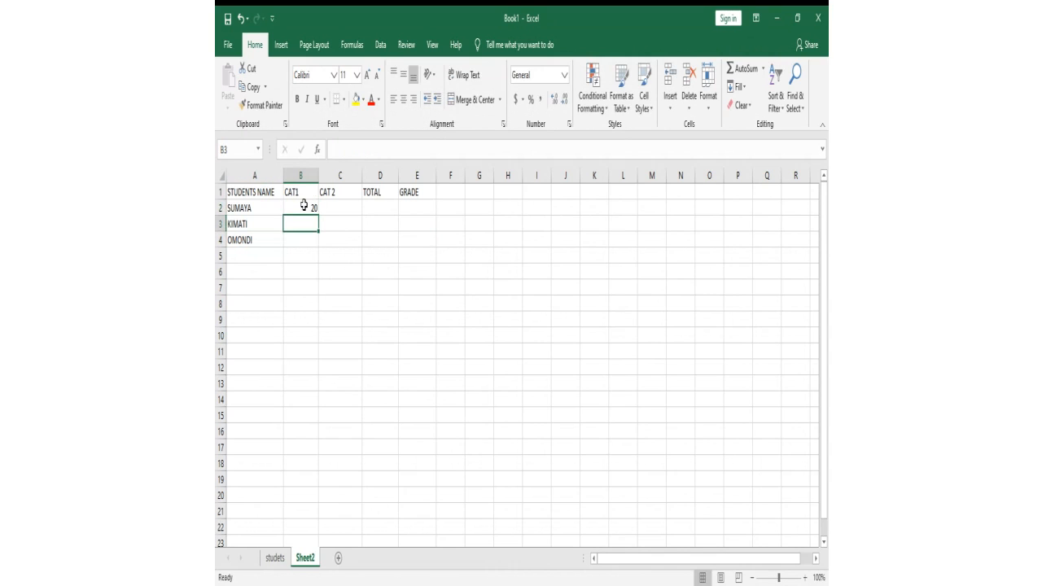
text(29)
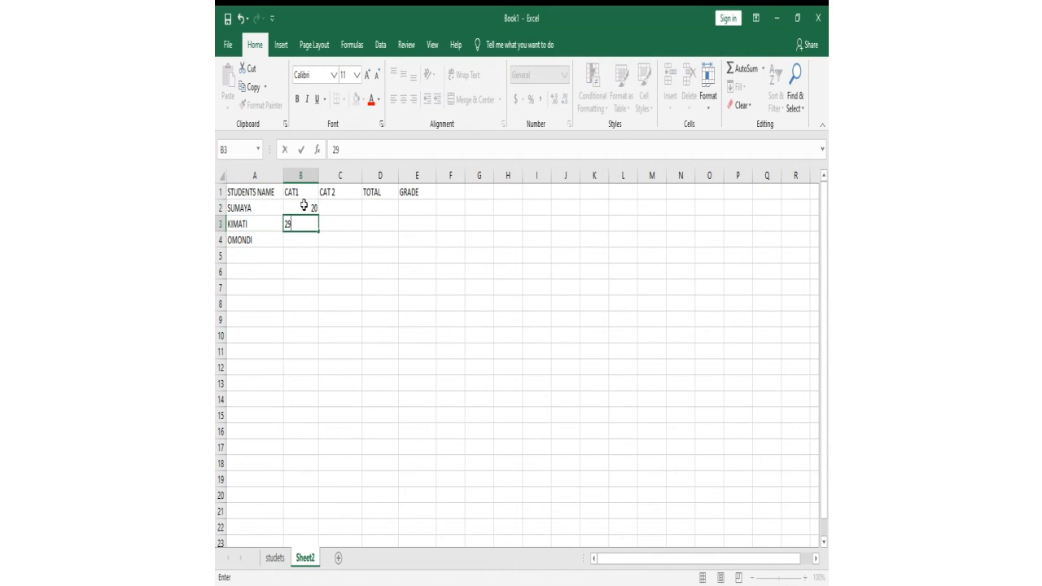
key(Return)
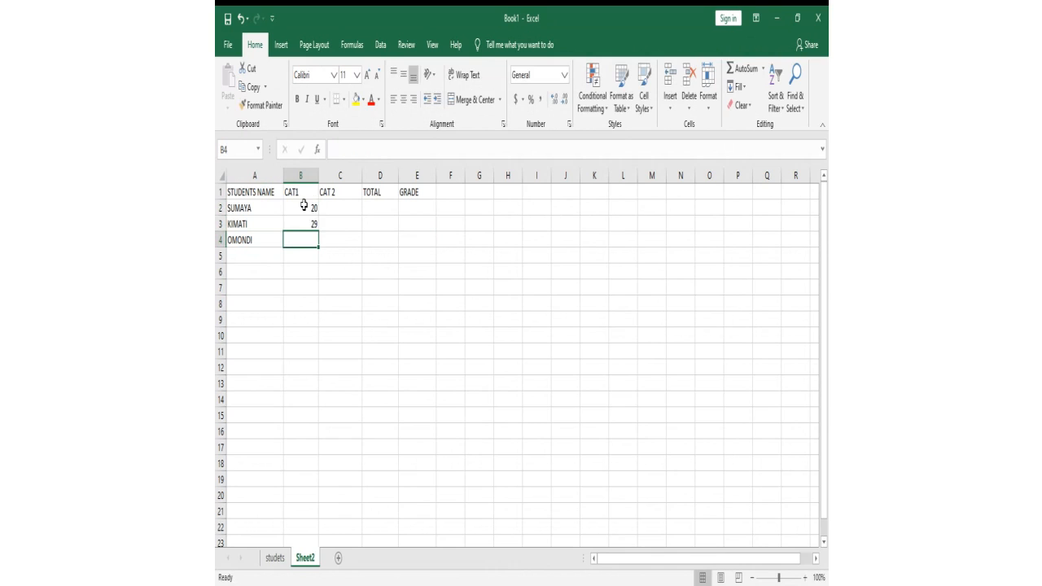
text(39)
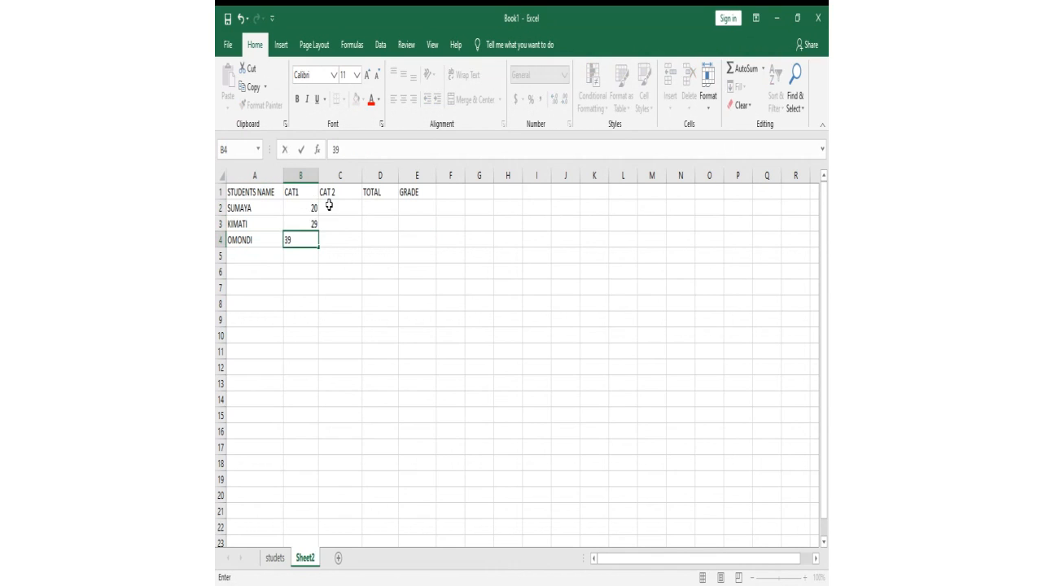
Step: Enter the CAT 2 marks 45, 50 and 60 for the three students in cells C2 to C4
click(333, 206)
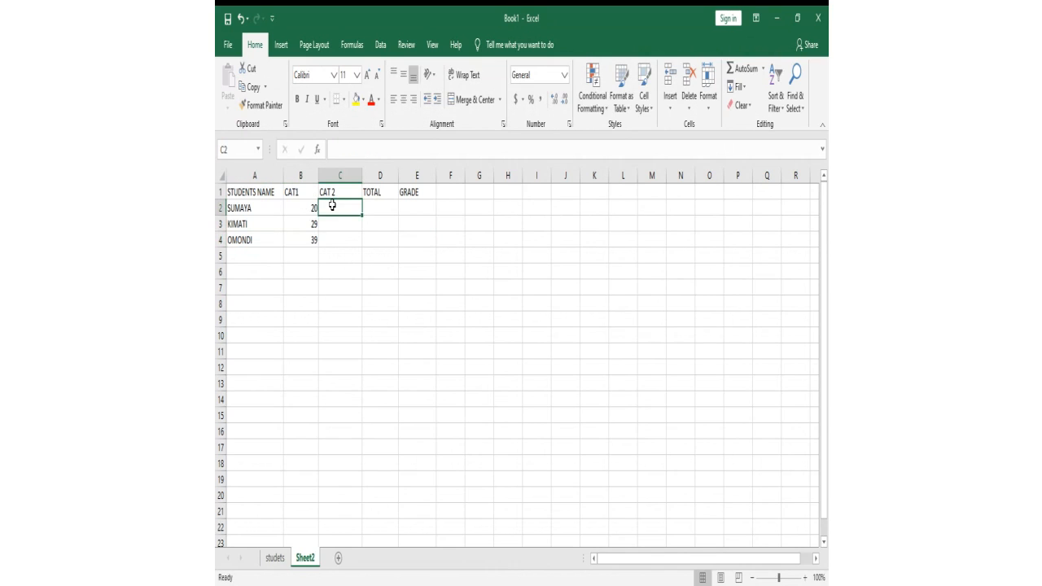
text(45)
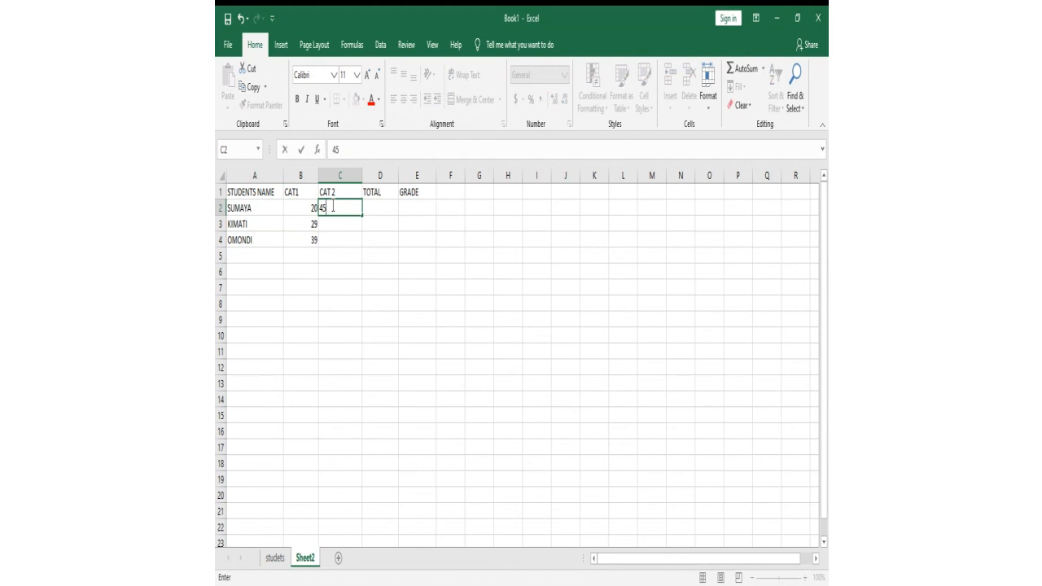
key(Return)
text(50)
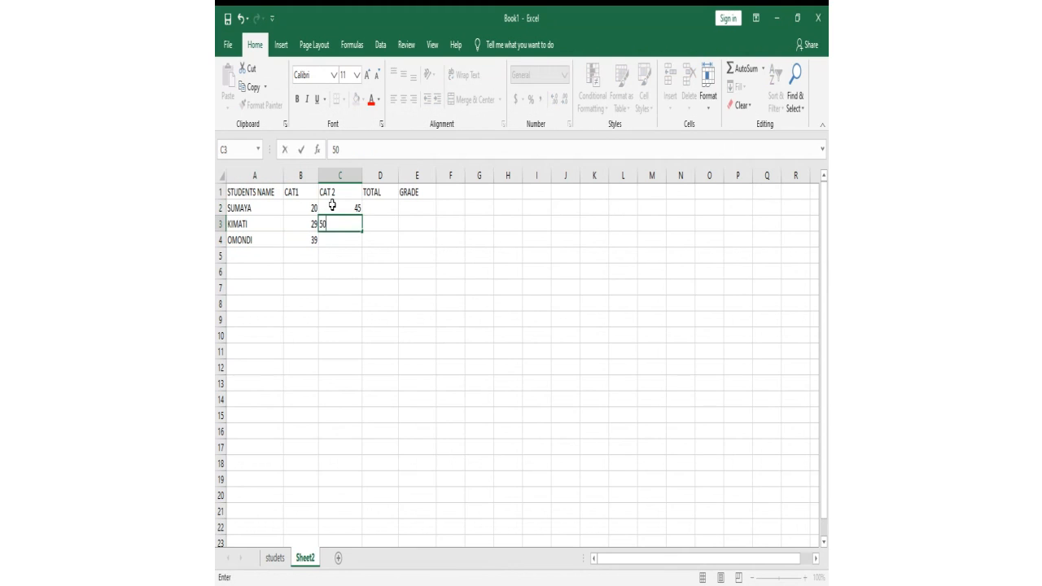
key(Return)
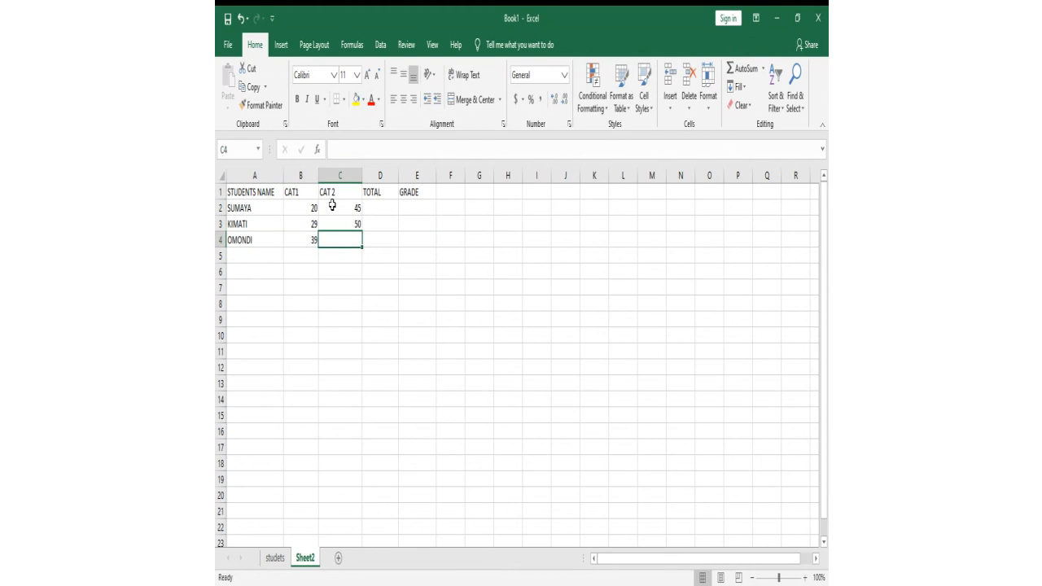
text(60)
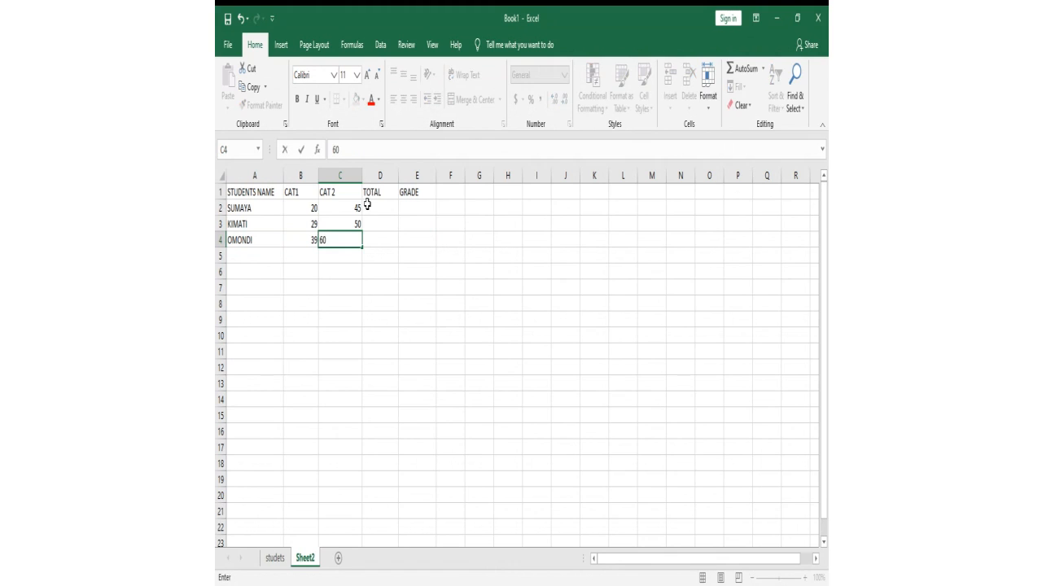
click(370, 207)
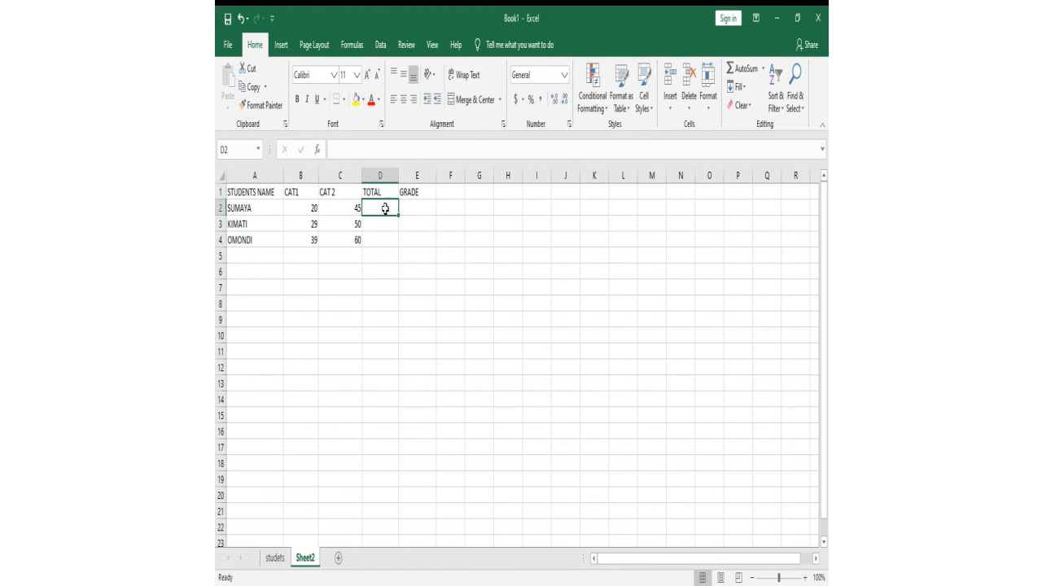
click(408, 211)
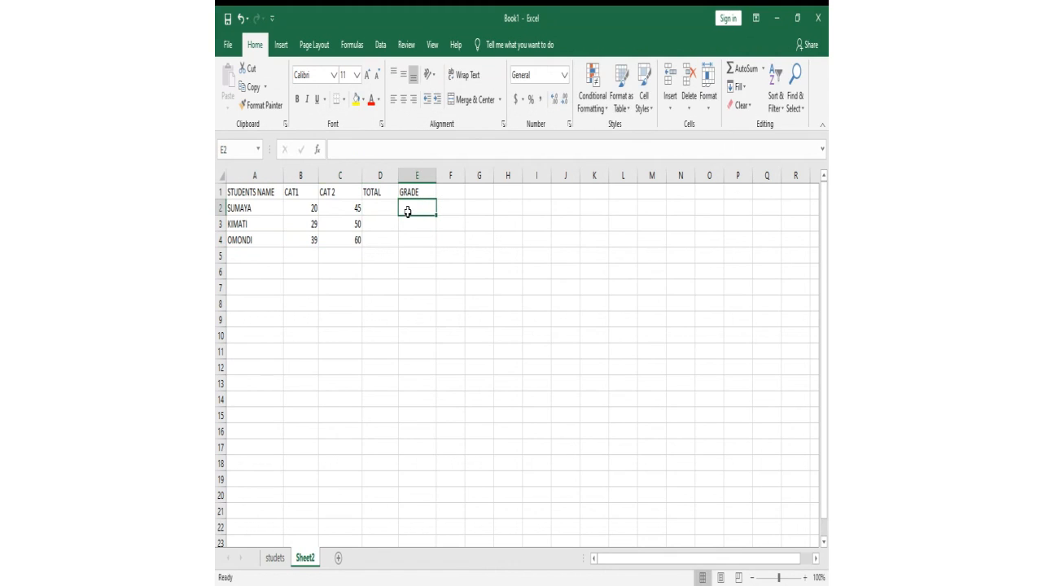
click(387, 240)
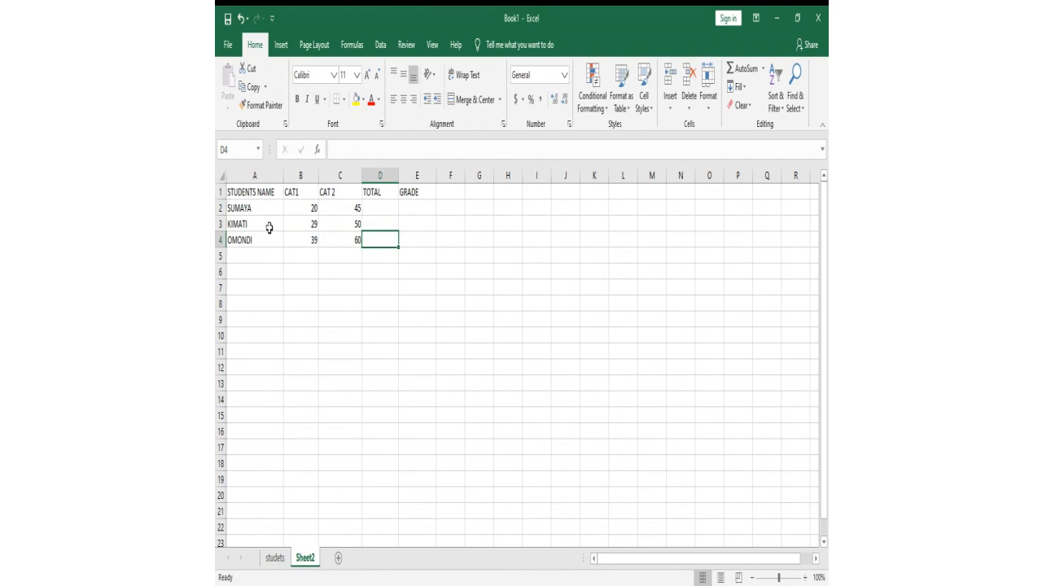
Step: Make the column headings in cells A1 to E1 bold
click(243, 193)
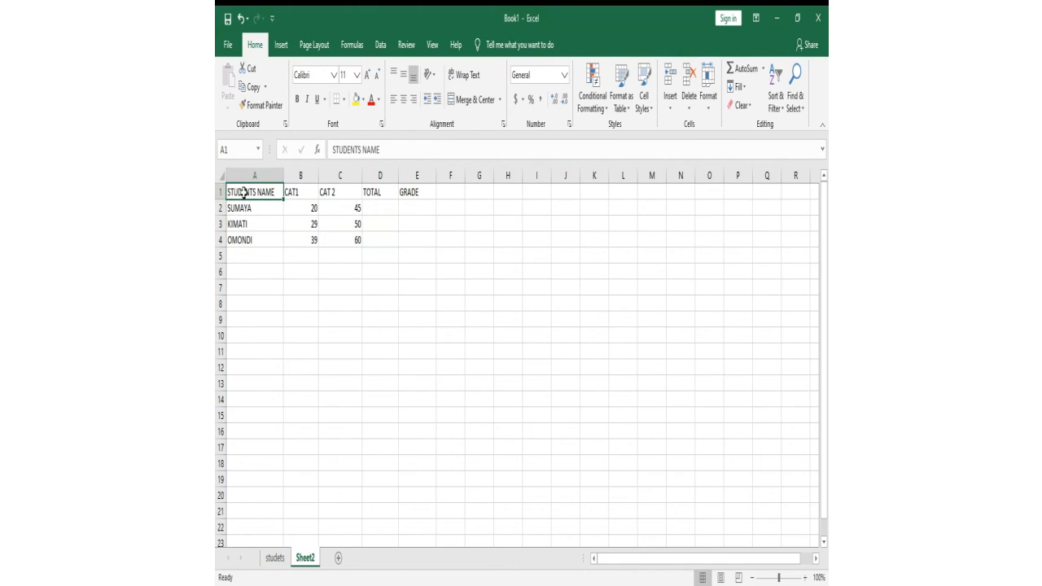
click(289, 193)
drag(260, 194, 410, 192)
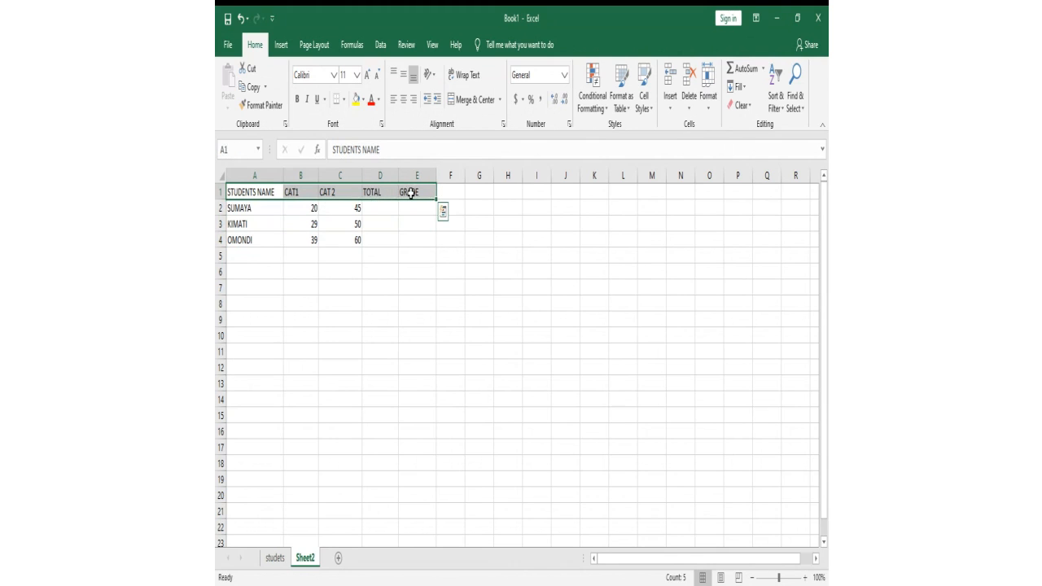
click(297, 99)
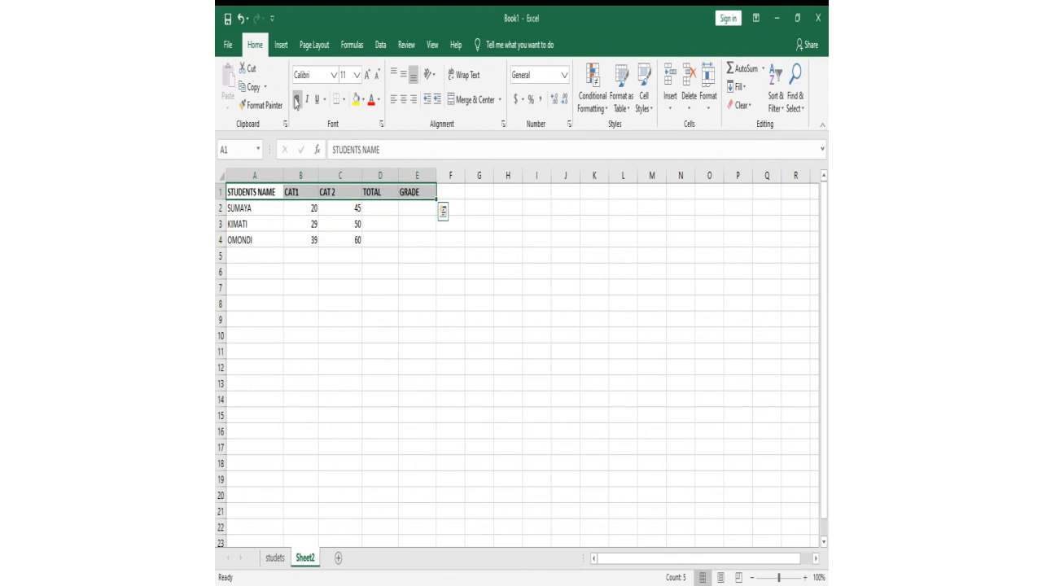
Step: Try font size 14 on the headings in A1 to E1 and undo the size change
click(357, 75)
click(347, 168)
click(321, 263)
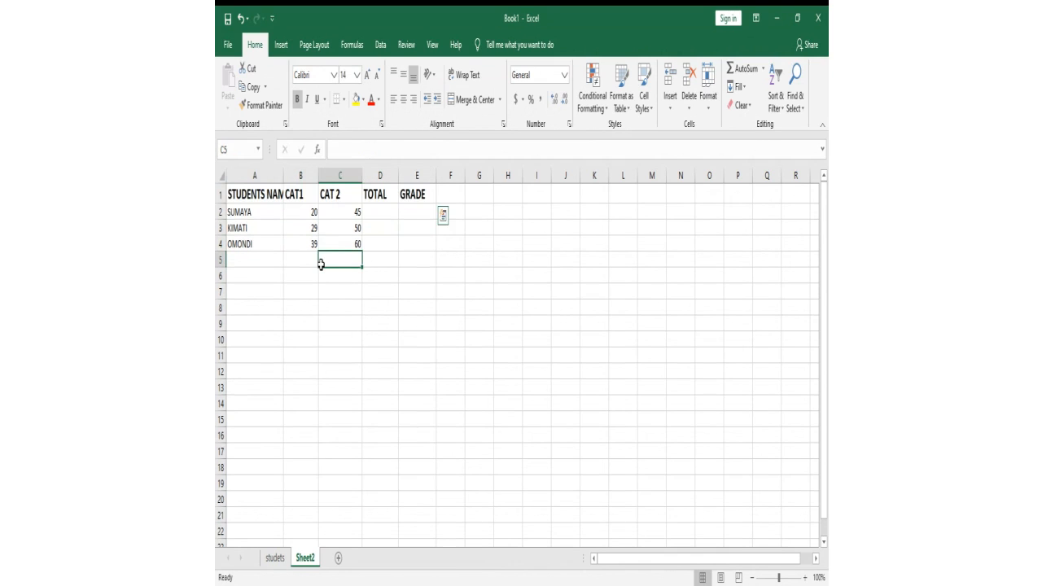
key(ctrl+z)
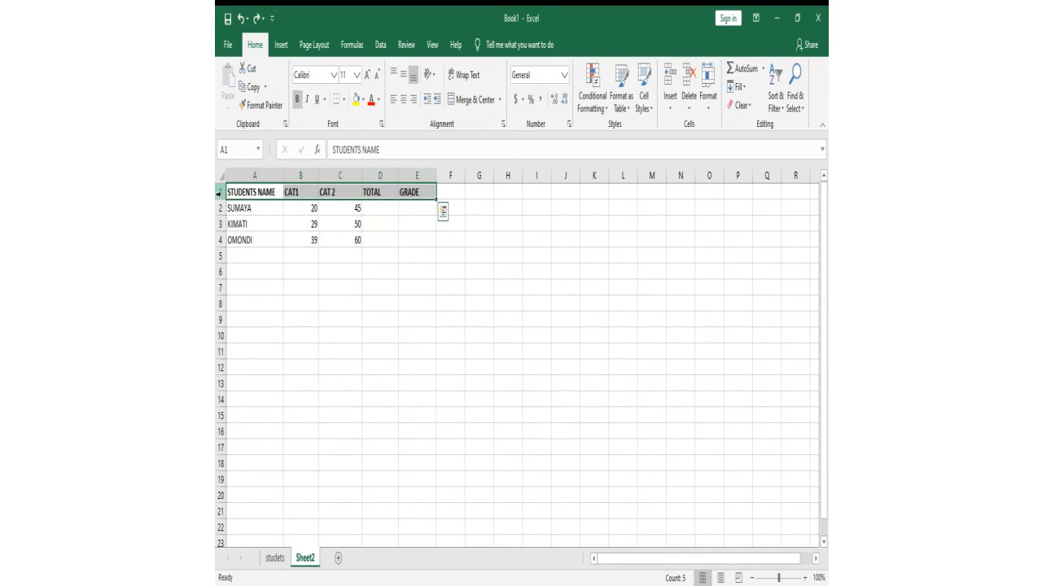
Step: Insert a blank row above the heading row of the marks table
click(219, 193)
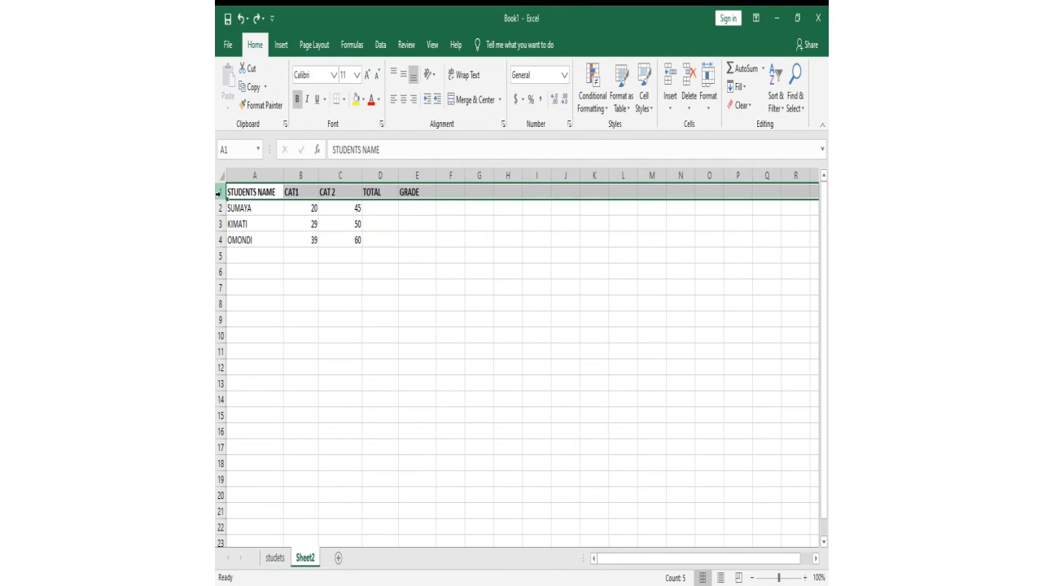
key(ctrl+shift+plus)
click(338, 334)
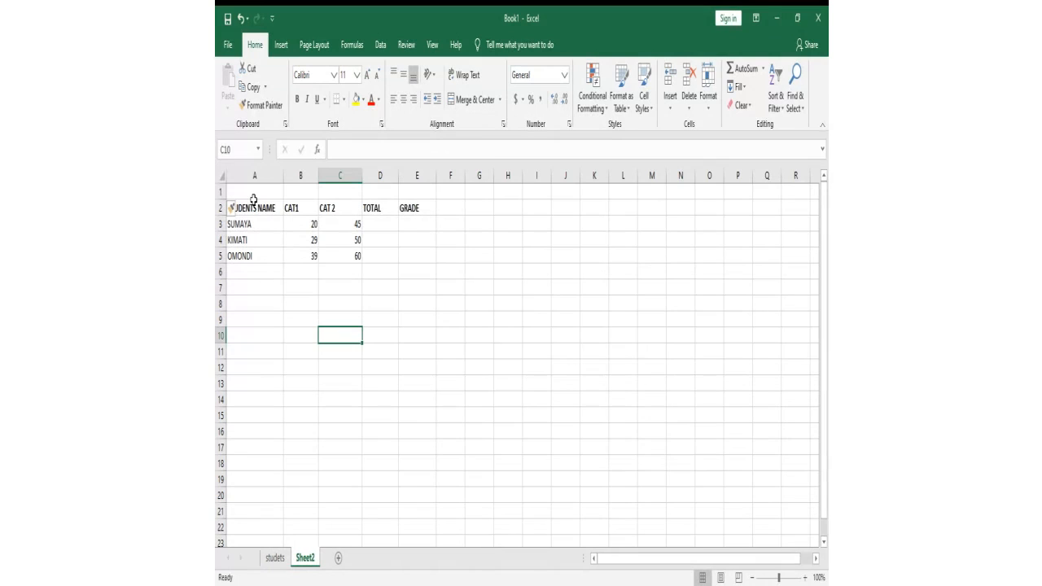
Step: Merge and center cells A1 to H1 in the blank row above the headings
click(254, 193)
click(293, 289)
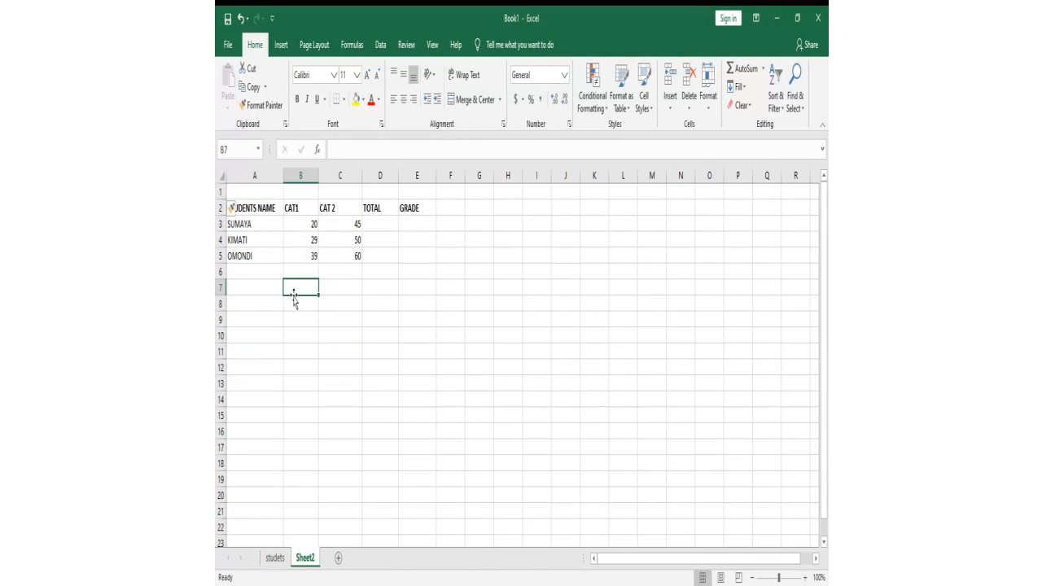
drag(258, 193, 503, 190)
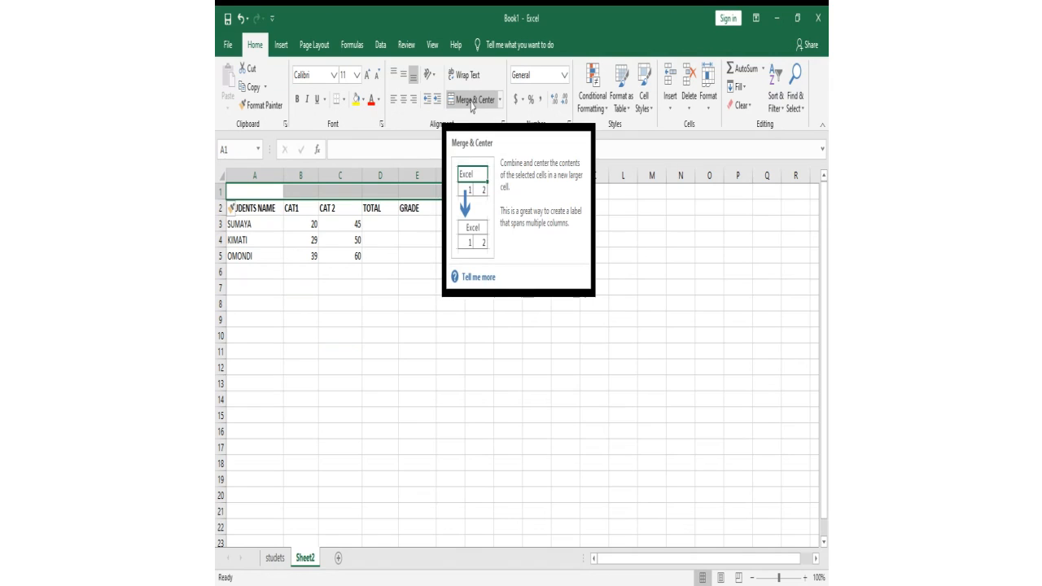
click(471, 104)
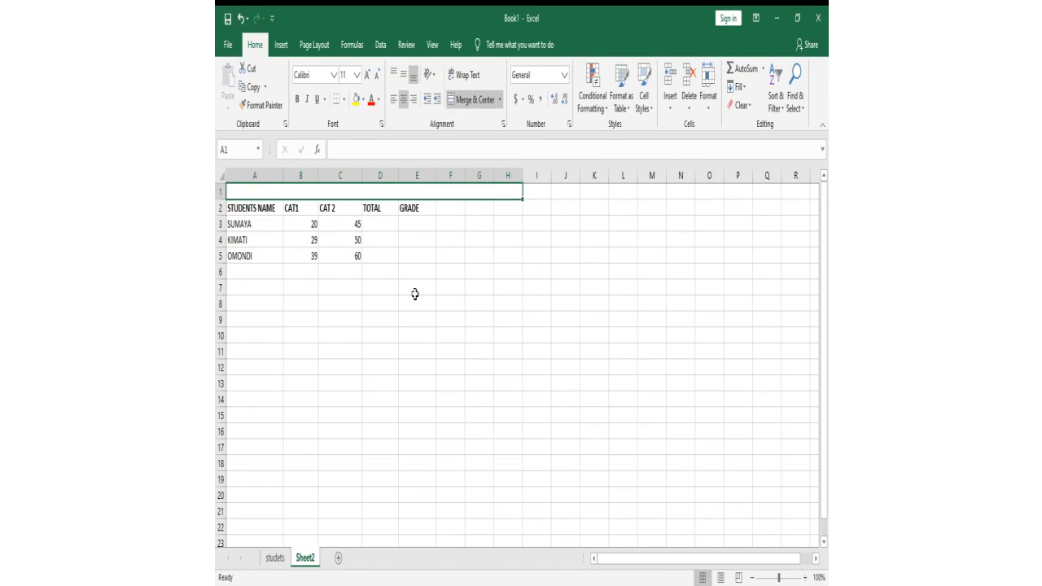
Step: Enter the title ZETECH UNIVERSITY in the merged cell in row 1
text(ZETE)
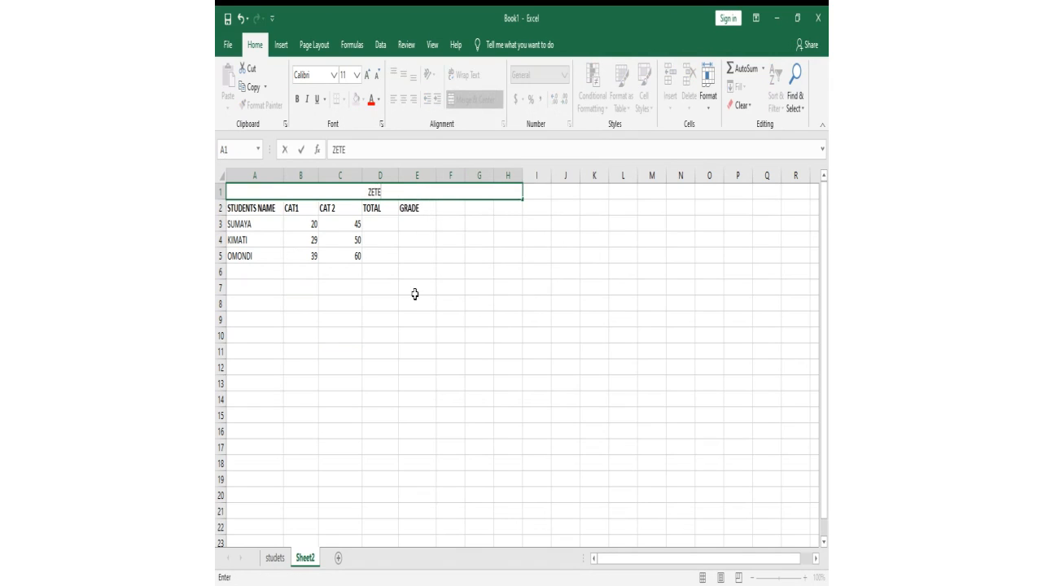
text(CH UNIVERSI)
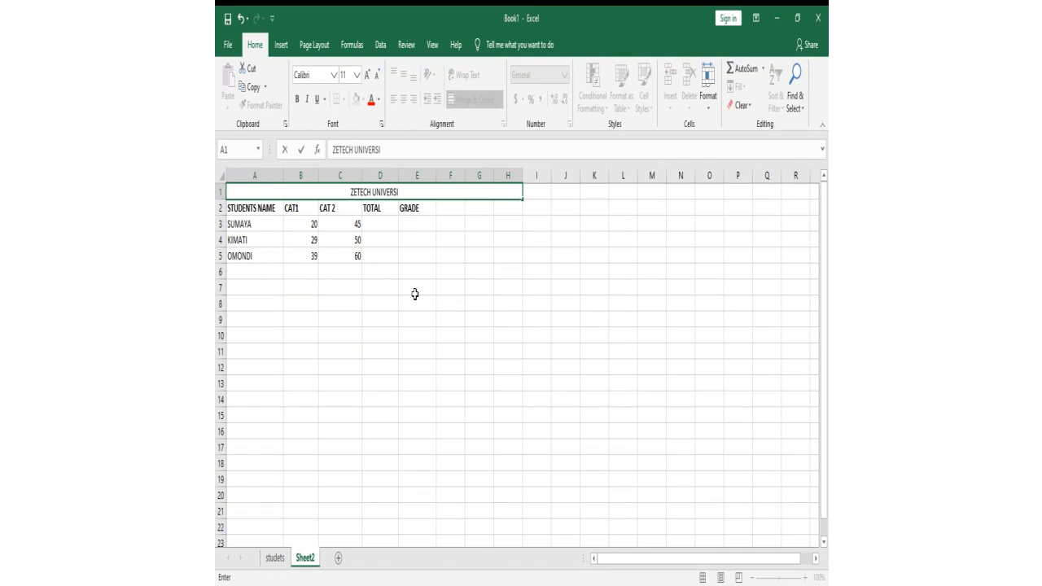
text(TY)
click(397, 287)
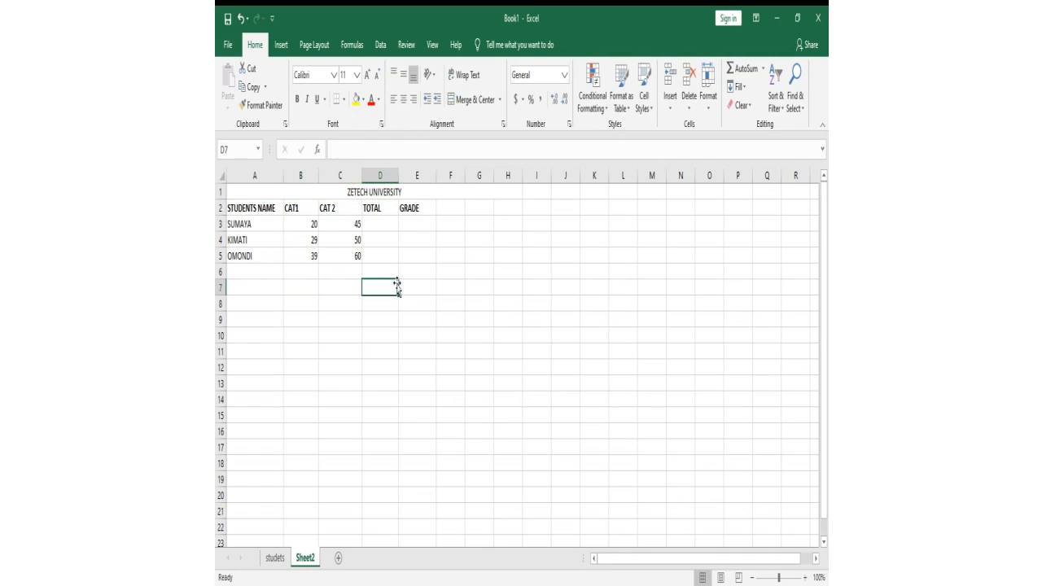
Step: Format the ZETECH UNIVERSITY title as bold with font size 22
click(349, 189)
click(297, 99)
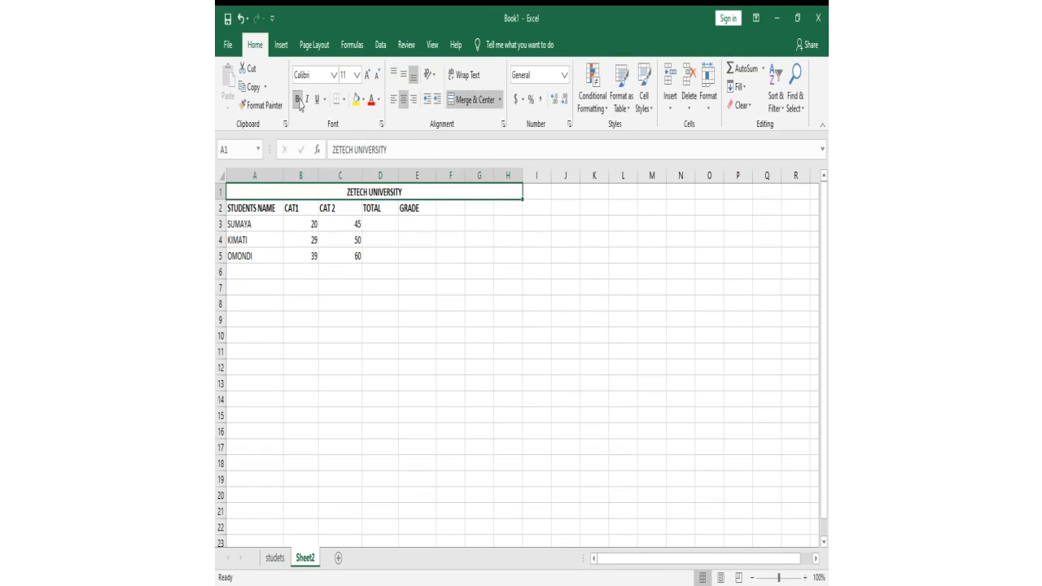
click(357, 75)
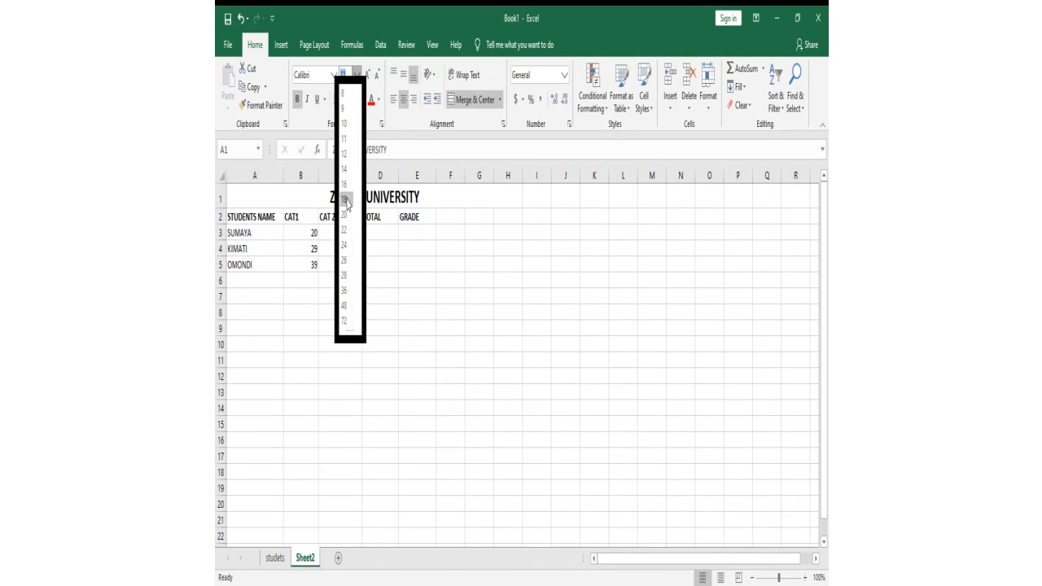
click(346, 232)
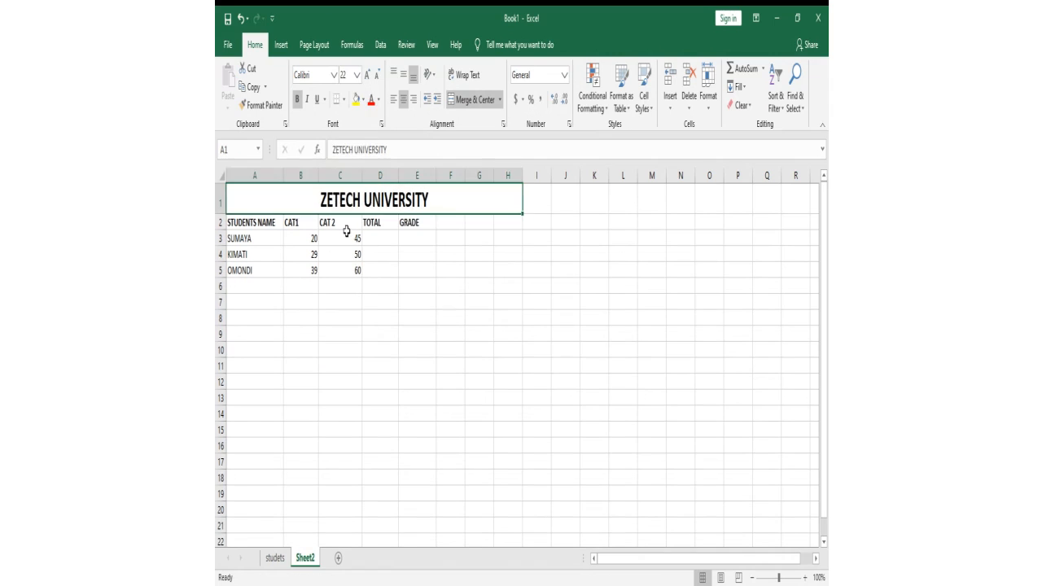
click(379, 287)
click(404, 254)
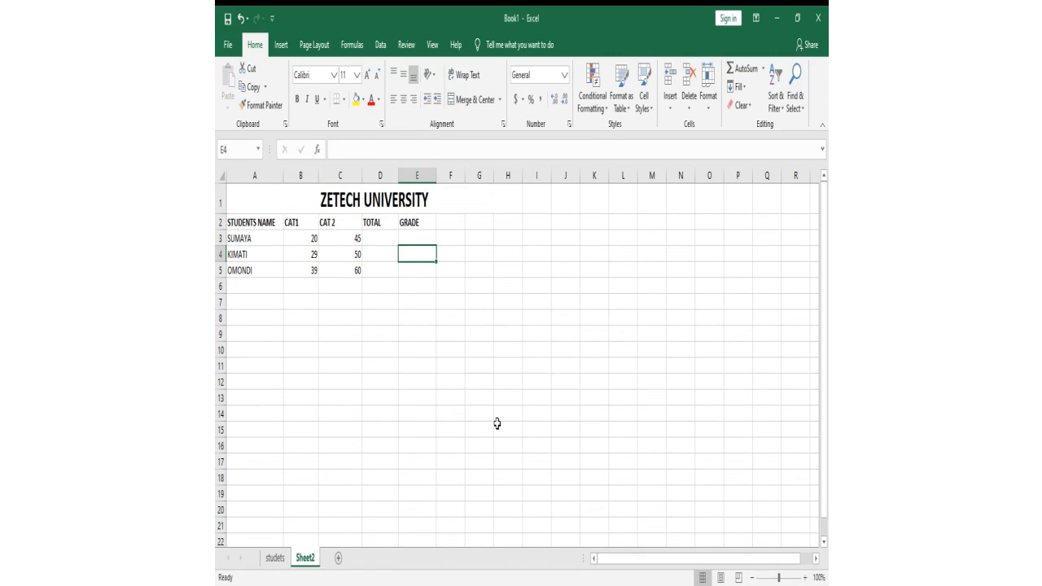
click(419, 366)
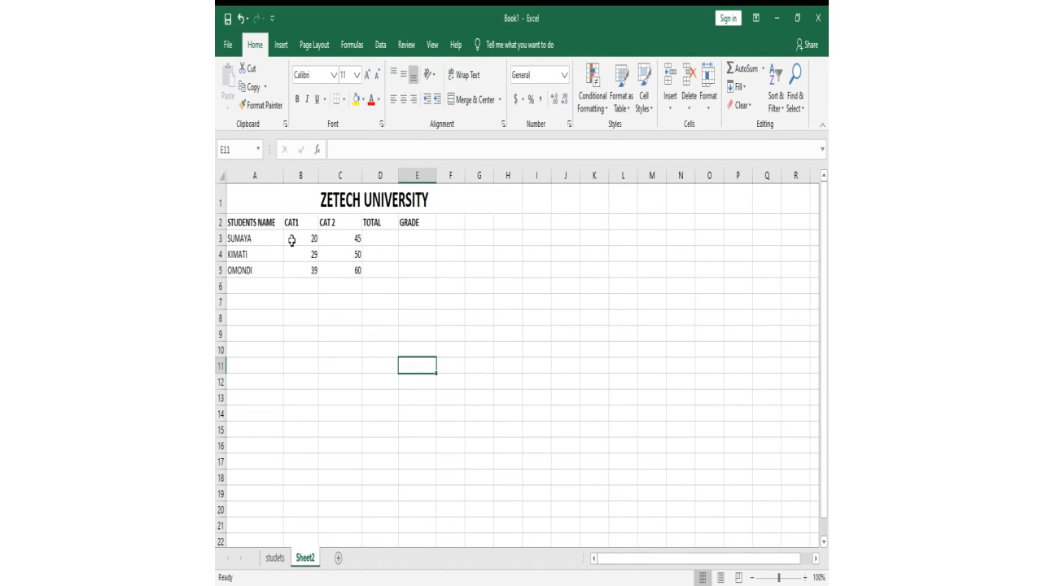
Step: Insert a blank row at row 4 of the marks table and delete that blank row again
right_click(335, 171)
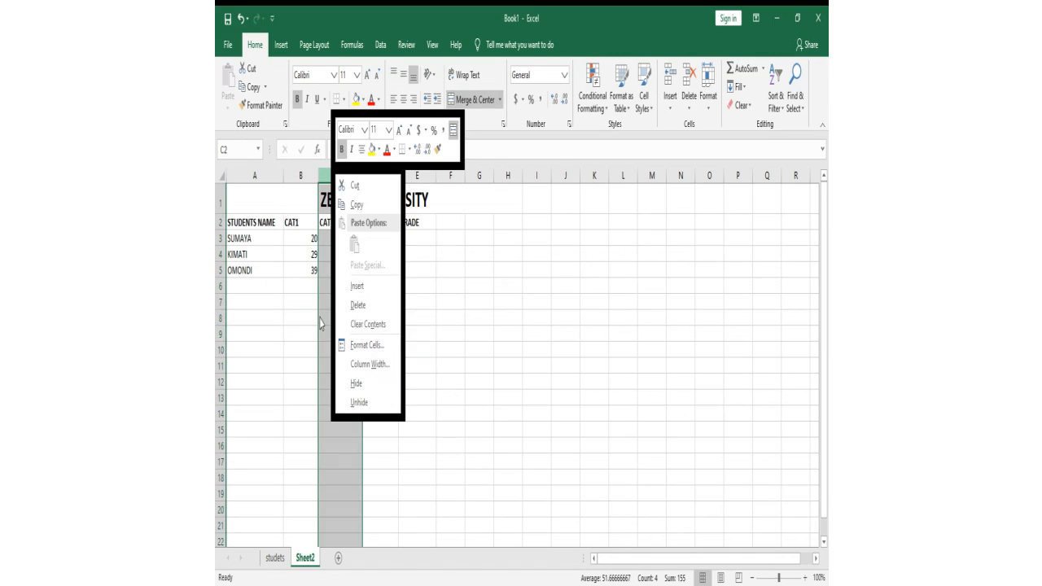
key(Escape)
right_click(218, 255)
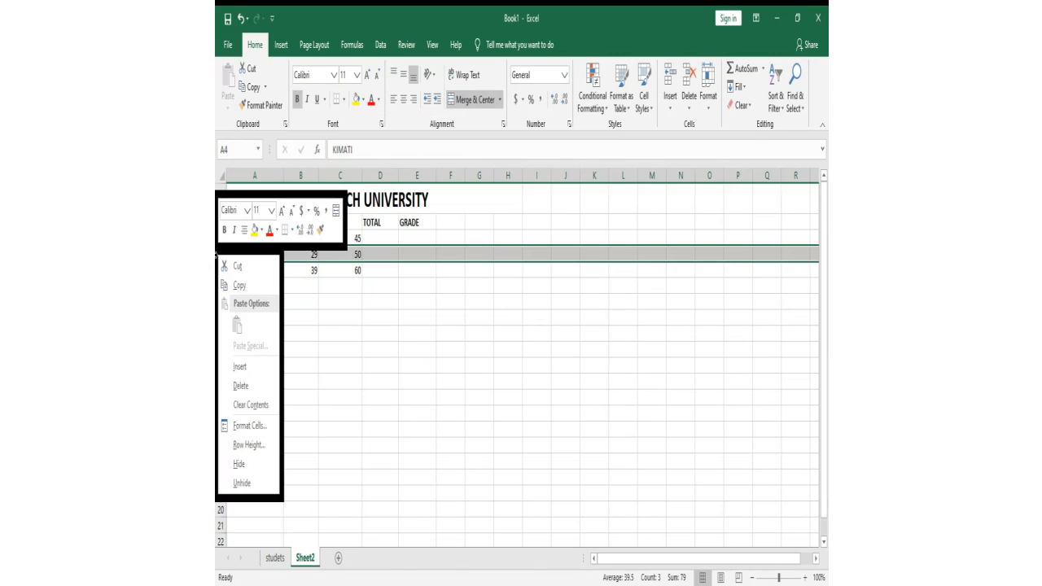
click(240, 367)
click(248, 366)
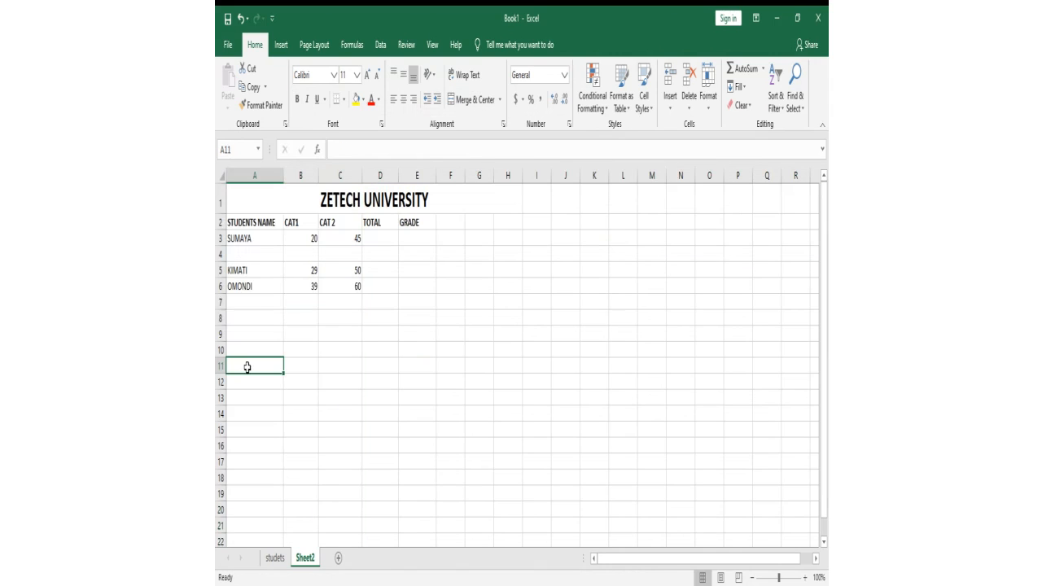
right_click(218, 254)
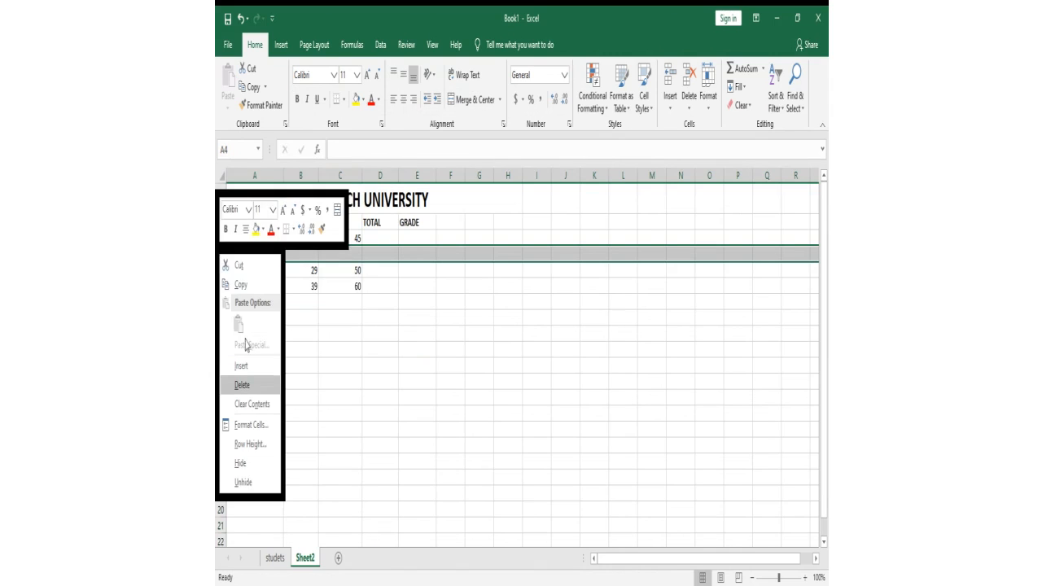
click(246, 386)
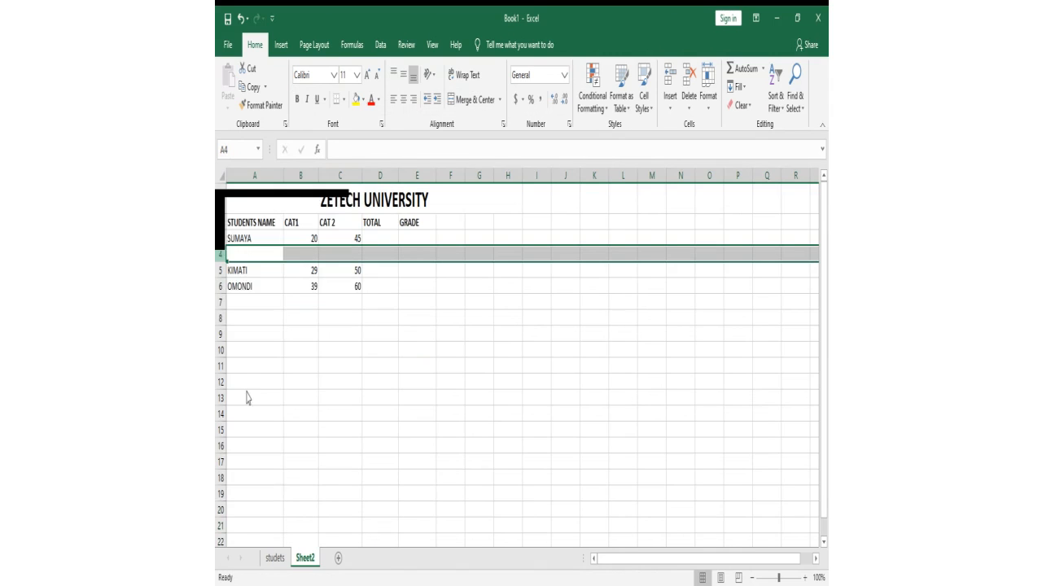
Step: Insert a blank column before the CAT 2 column and delete that blank column again
right_click(339, 173)
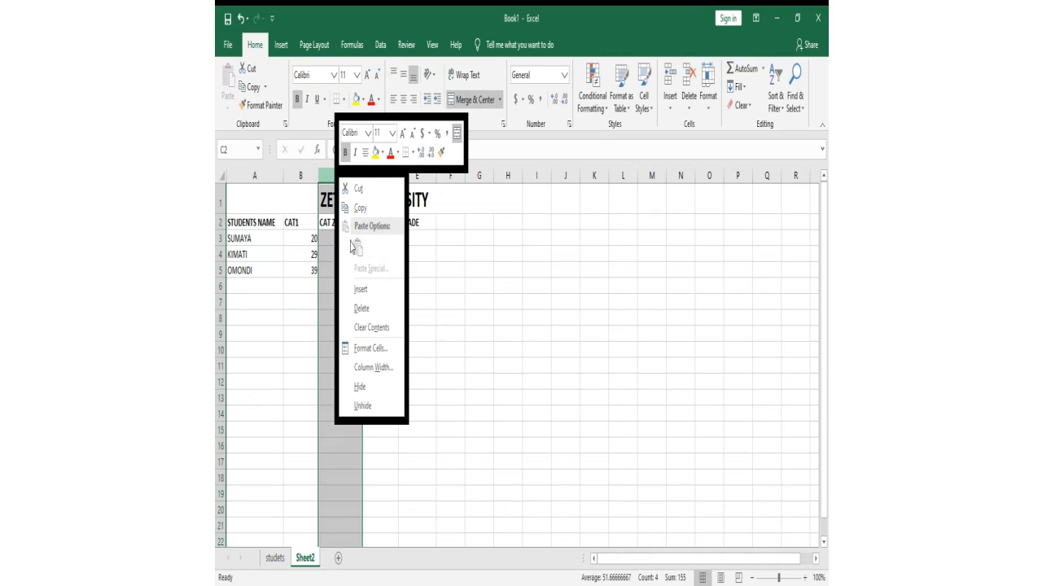
click(361, 291)
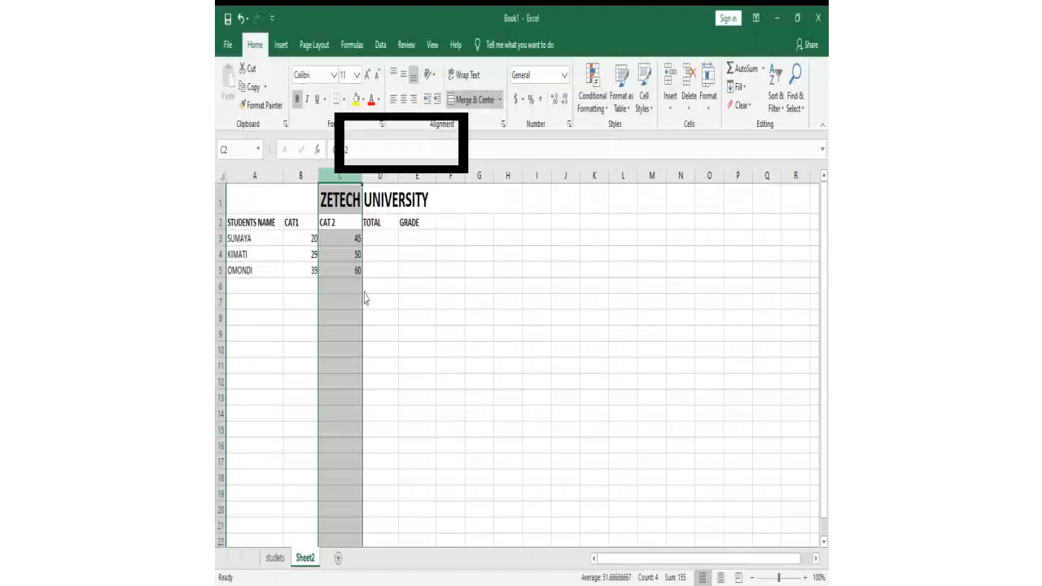
right_click(337, 173)
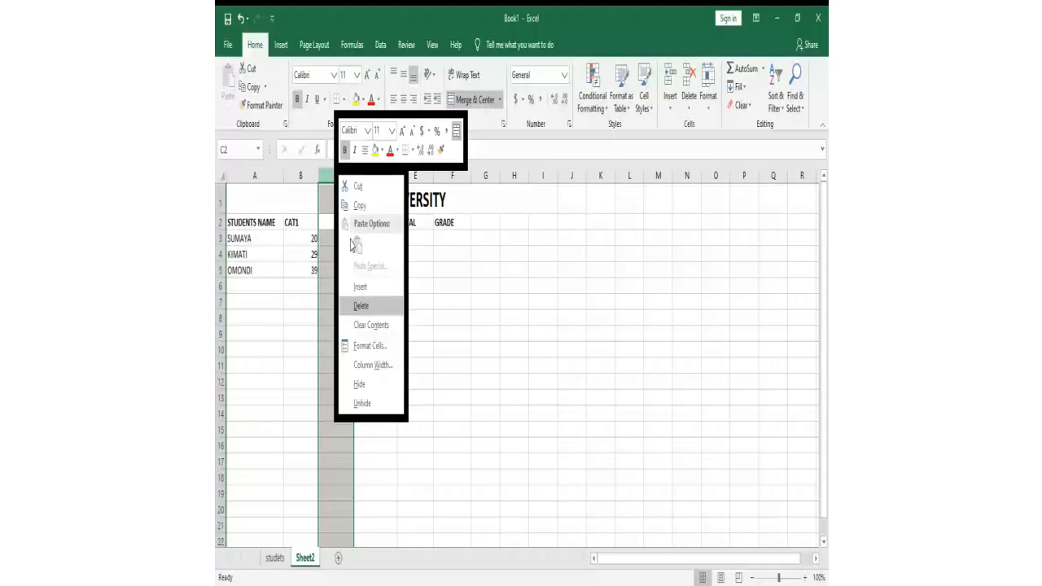
click(360, 306)
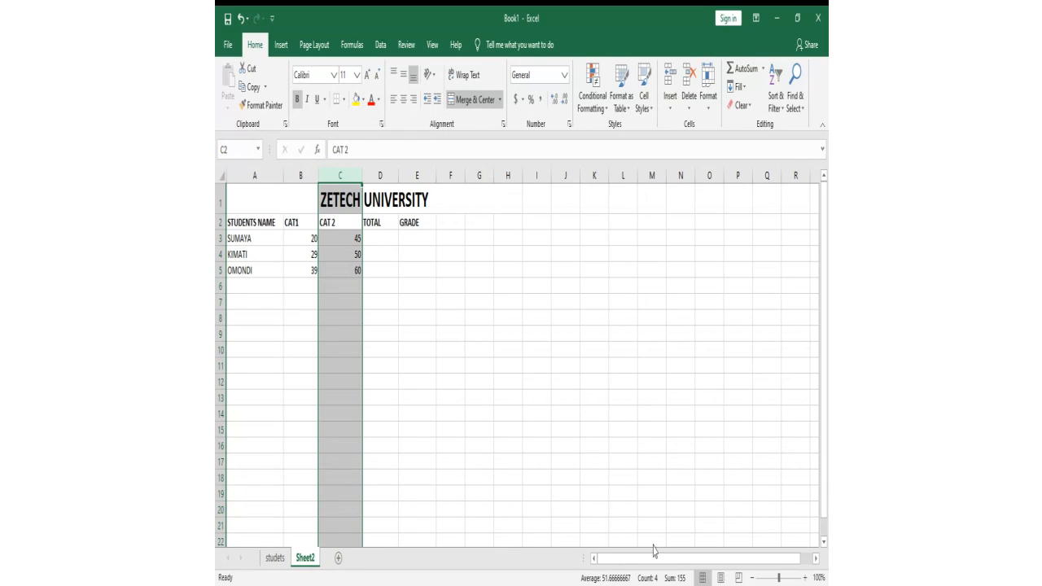
click(653, 584)
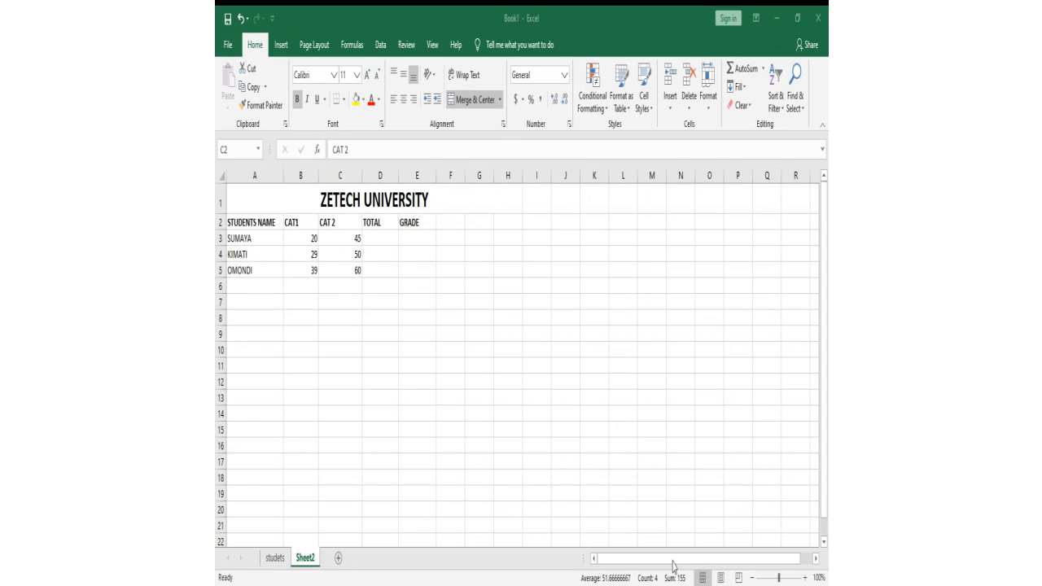
click(340, 175)
click(406, 379)
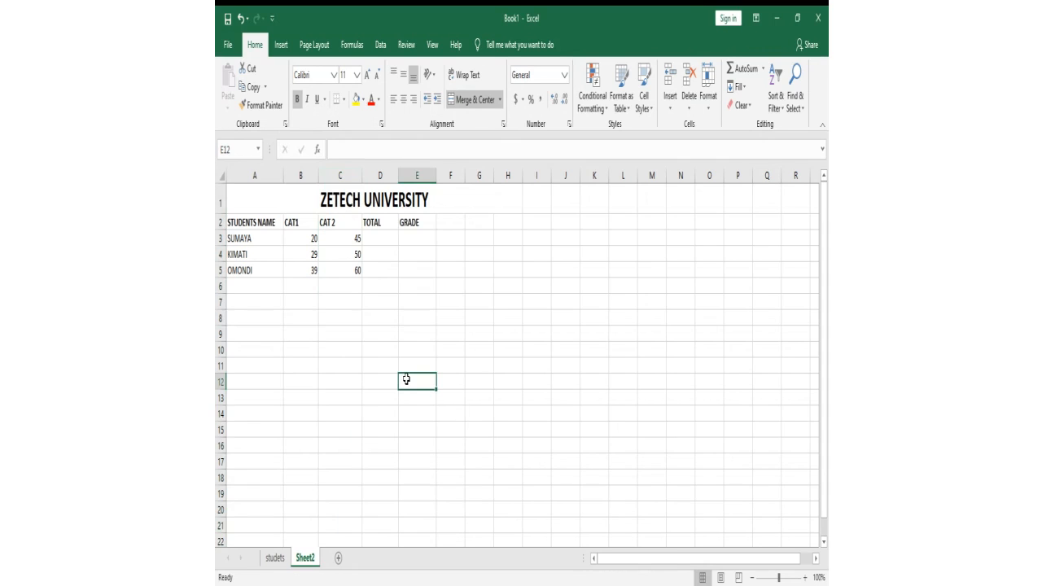
Step: Move the active cell across row 10 from A10 to around column N and back to A10
click(249, 347)
key(Right)
key(Right)
key(Right)
key(Right)
key(Right)
key(Right)
key(Right)
key(Right)
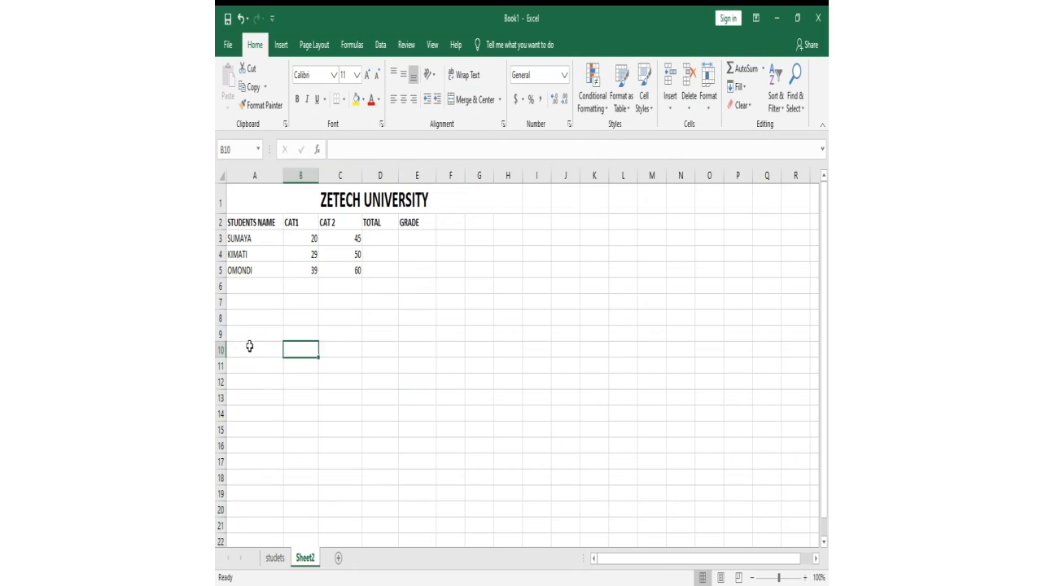
key(Right)
key(Right)
key(Right)
key(Right)
key(Right)
key(Right)
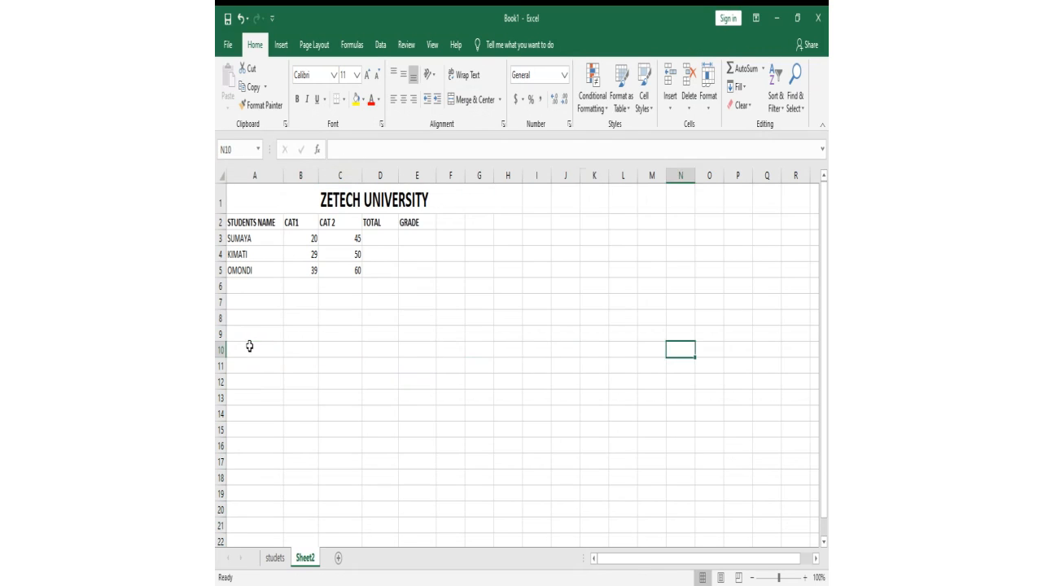
key(Left)
key(Left)
key(Left)
key(Left)
key(Left)
key(Left)
key(Left)
key(Left)
key(Left)
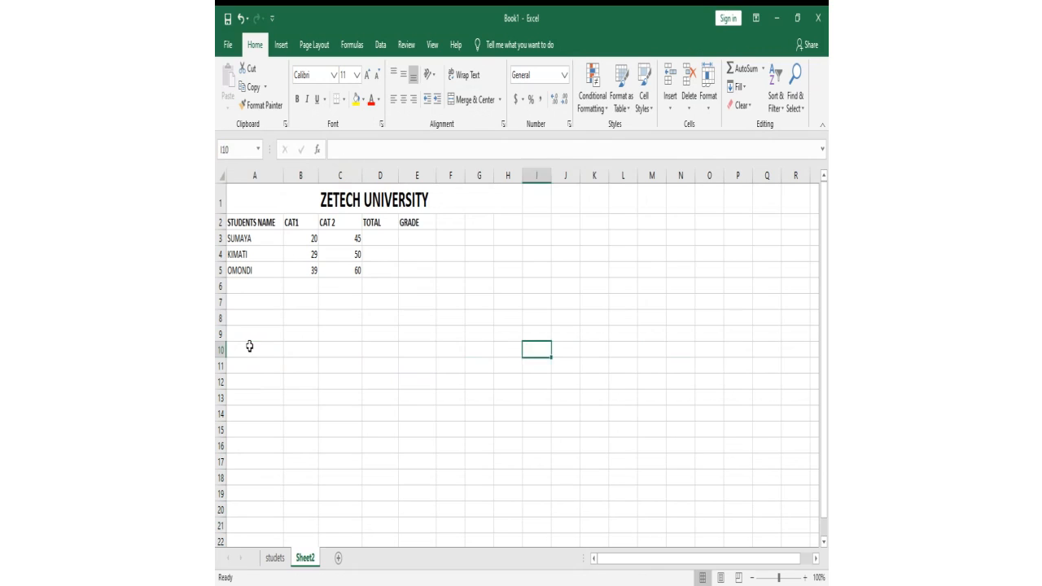
key(Left)
key(Left)
key(Left)
key(Left)
key(Left)
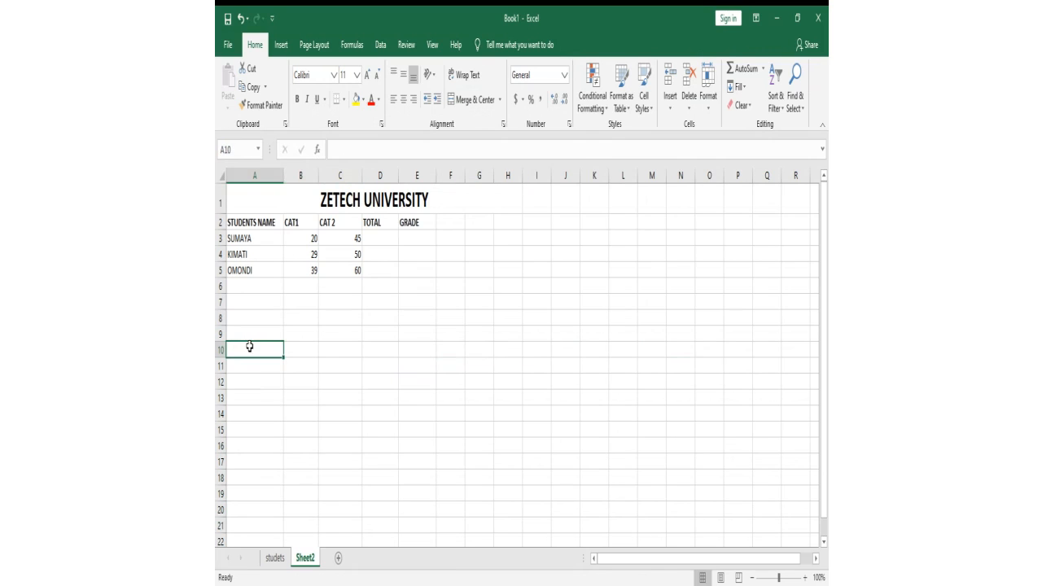
Step: Move the active cell through column A, up to the headings, down past row 15 and back to the title
key(Up)
key(Up)
key(Up)
key(Up)
key(Up)
key(Up)
key(Up)
key(Up)
key(Up)
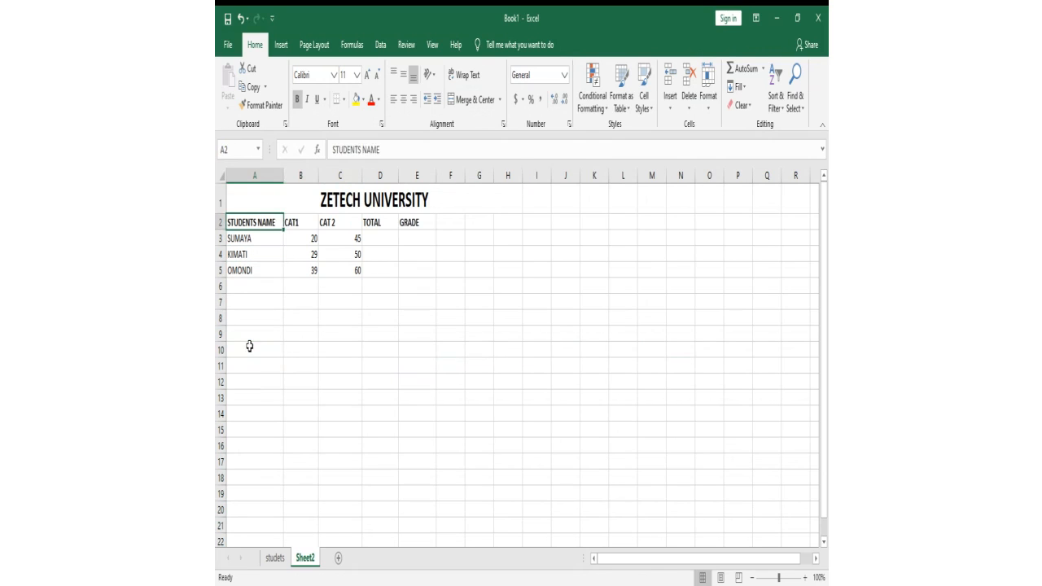
key(Down)
key(Down)
key(Down)
key(Down)
key(Down)
key(Down)
key(Down)
key(Down)
key(Down)
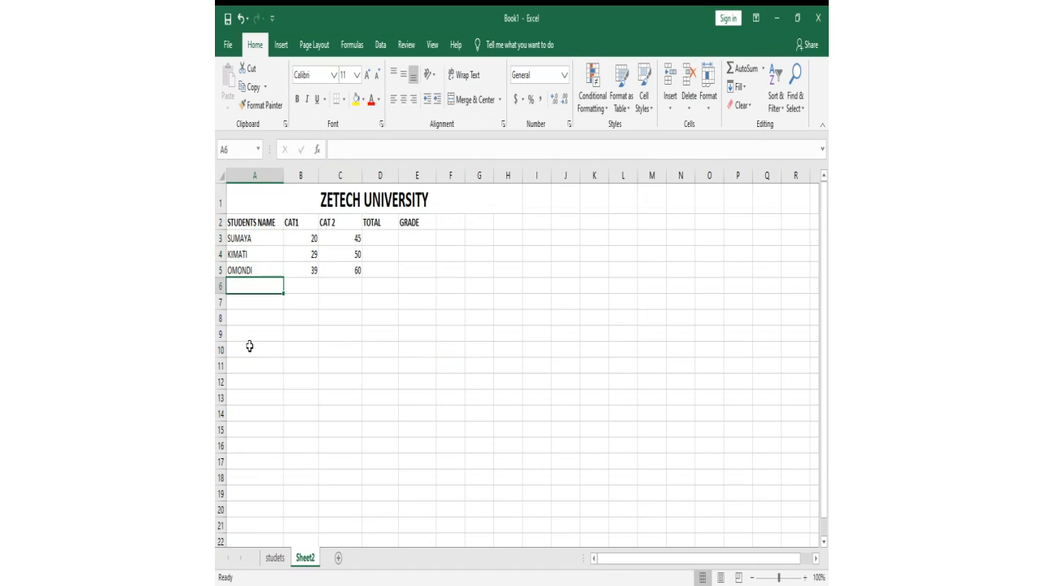
key(Down)
key(Down)
key(Down)
key(Down)
key(Down)
key(Down)
key(Down)
key(Down)
key(Down)
key(Down)
key(Down)
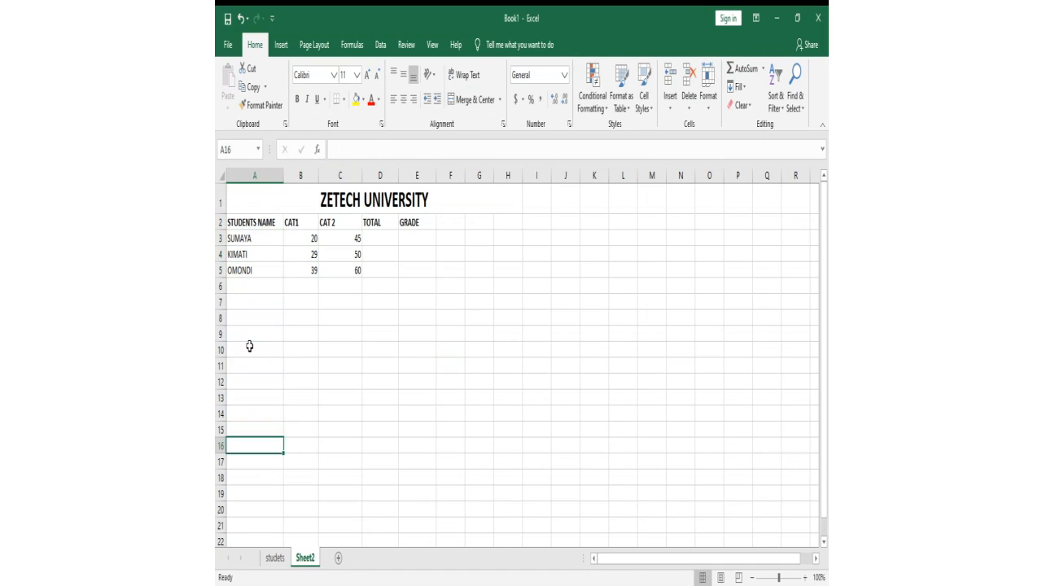
key(Up)
key(Up)
key(Up)
key(Up)
key(Up)
key(Up)
key(Up)
key(Up)
key(Up)
key(Up)
key(Up)
key(Up)
key(Up)
key(Up)
key(Up)
key(Up)
key(Up)
key(Up)
key(Up)
key(Up)
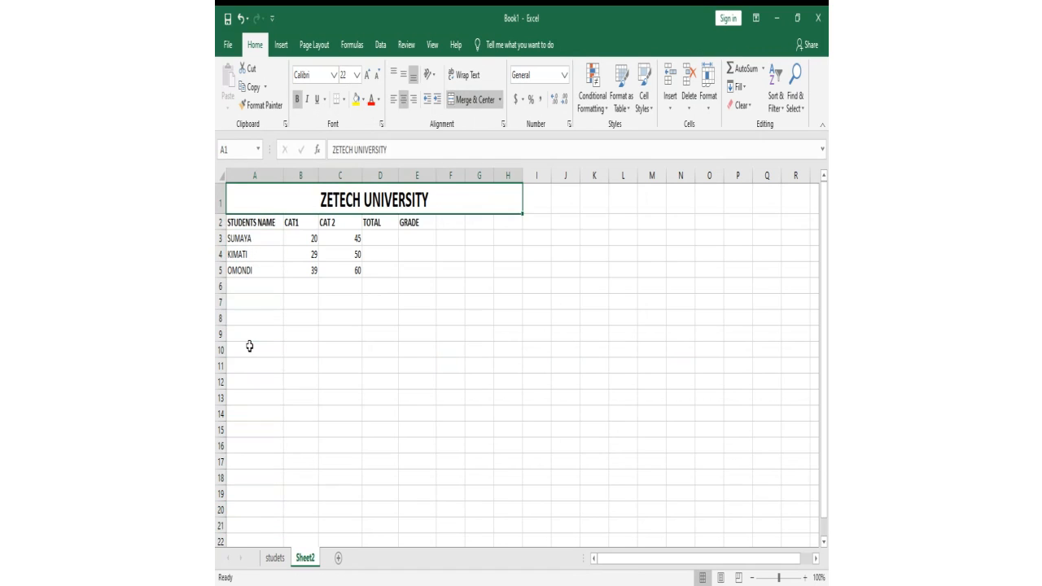
Step: Move the active cell to row 7, go across the row past column F and return to the title cell
key(Down)
key(Down)
key(Down)
key(Down)
key(Down)
key(Down)
key(Right)
key(Right)
key(Right)
key(Right)
key(Right)
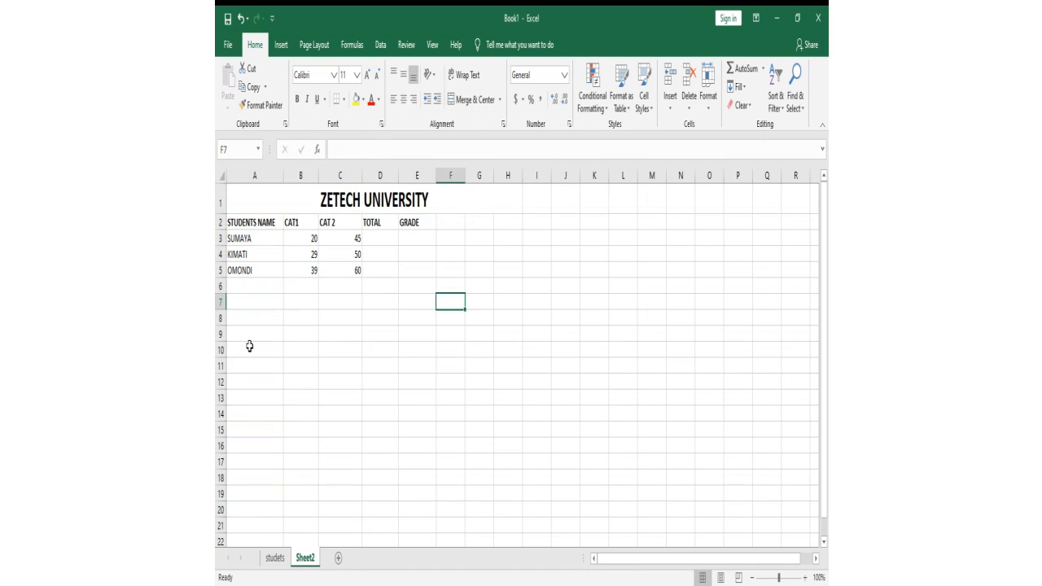
key(Right)
key(Right)
key(Right)
key(Right)
key(Right)
key(Right)
key(Right)
key(Left)
key(Left)
key(Left)
key(Left)
key(Left)
key(Left)
key(Left)
key(Left)
key(Left)
key(Left)
key(Left)
key(Left)
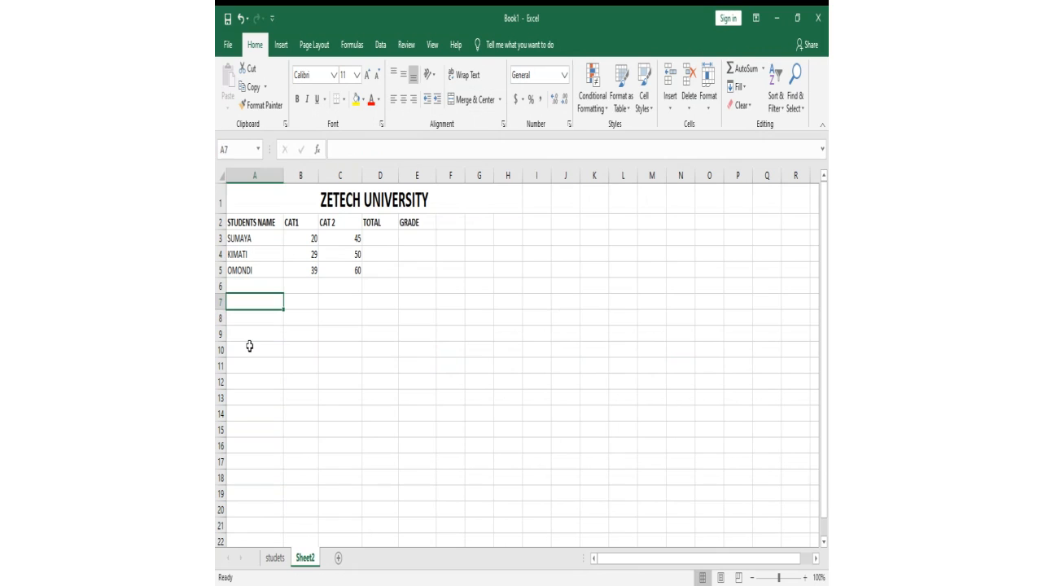
key(Up)
key(Up)
key(Up)
key(Up)
key(Up)
key(Up)
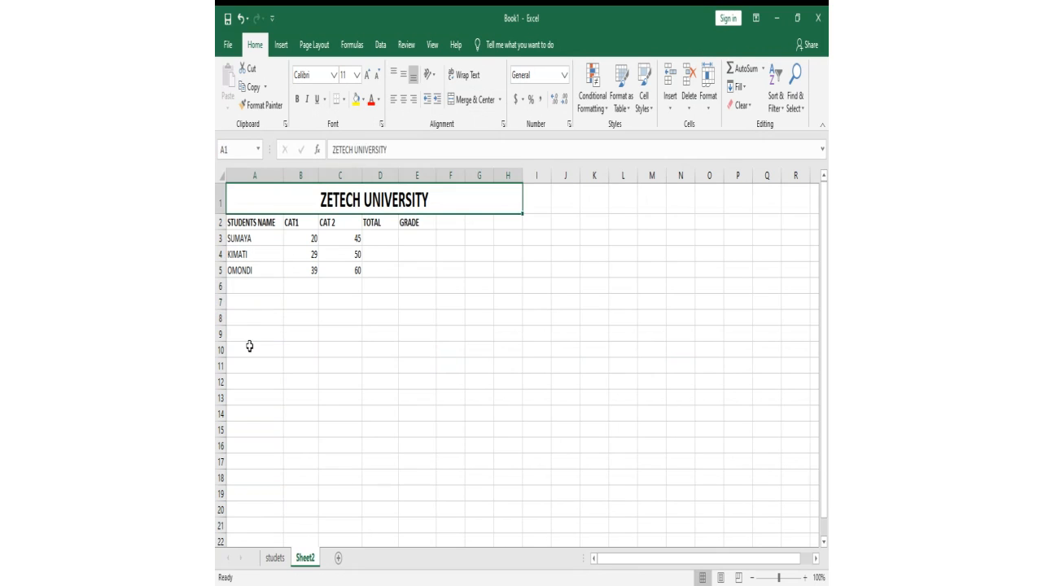
Step: Move the active cell down column A to row 13 and back up to the title, and select cell C8
key(Down)
key(Down)
key(Down)
key(Down)
key(Down)
key(Down)
key(Down)
key(Down)
key(Down)
key(Down)
key(Down)
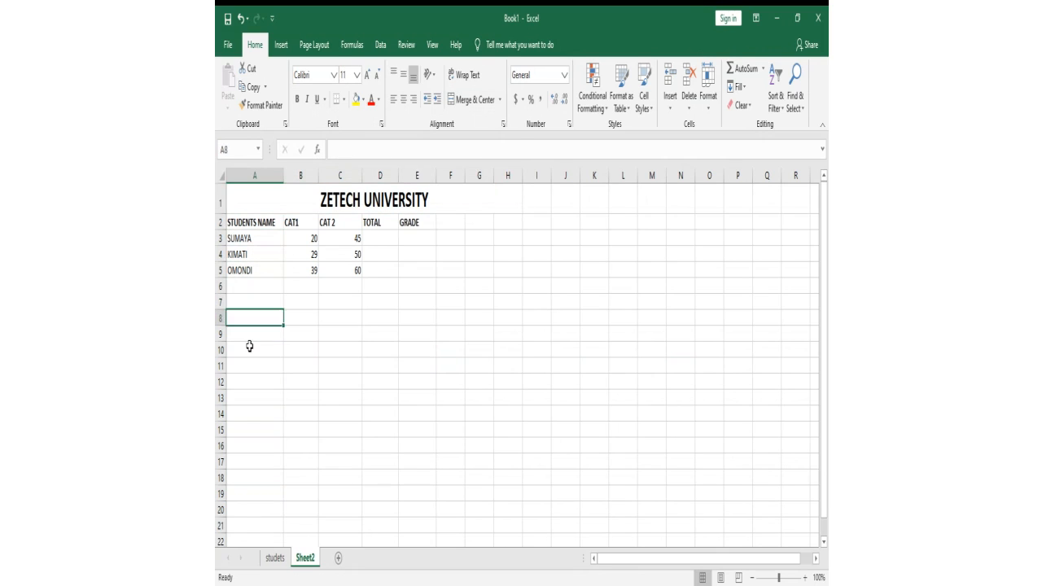
key(Down)
key(Down)
key(Up)
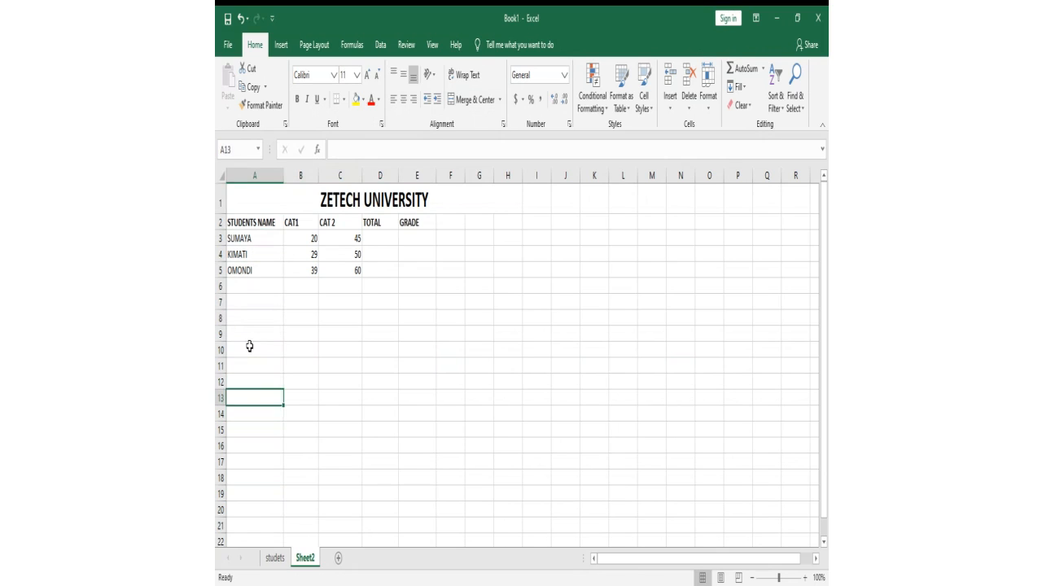
key(Up)
key(Up)
key(Up)
key(Up)
key(Up)
key(Up)
key(Up)
key(Up)
key(Up)
key(Up)
key(Up)
key(Up)
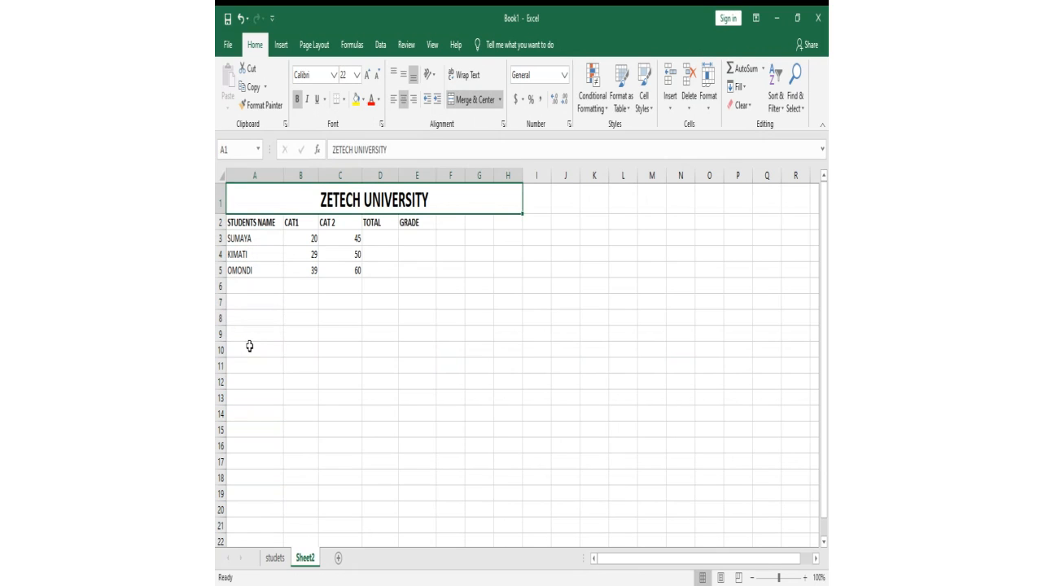
click(331, 320)
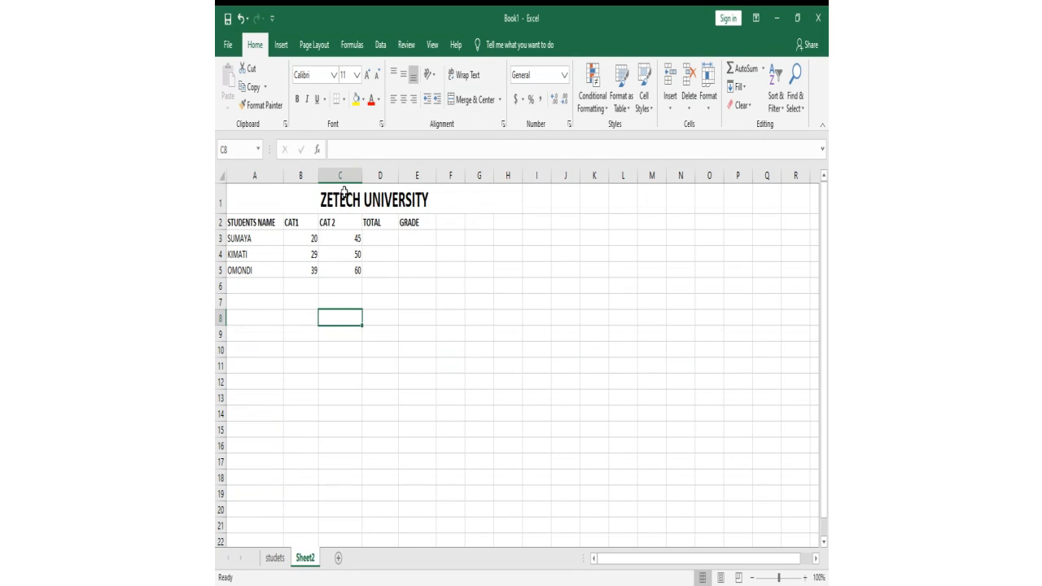
Step: Save the workbook as an Excel Workbook named COMP APP1 in the Documents folder
click(226, 47)
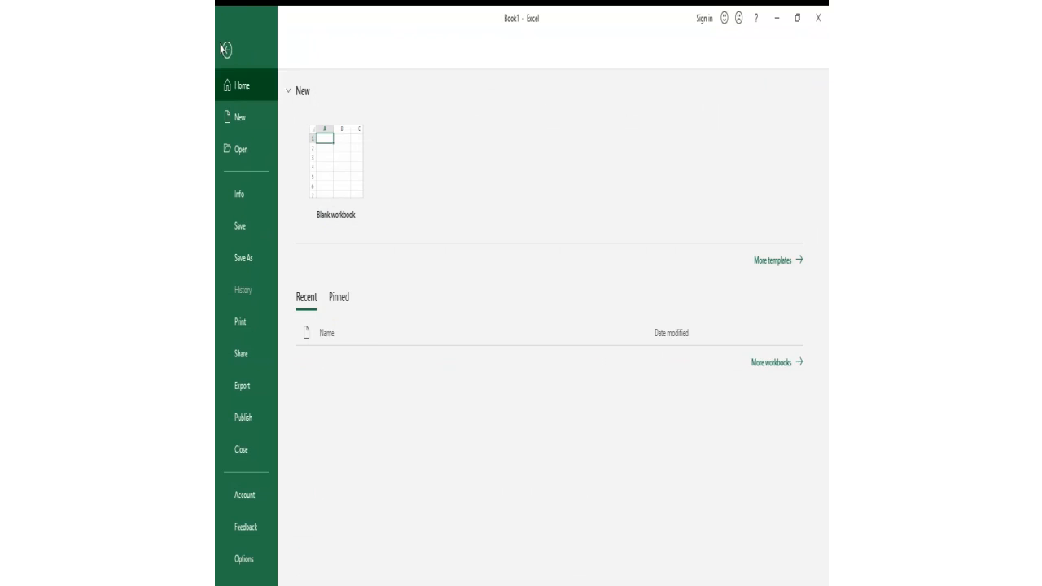
click(258, 270)
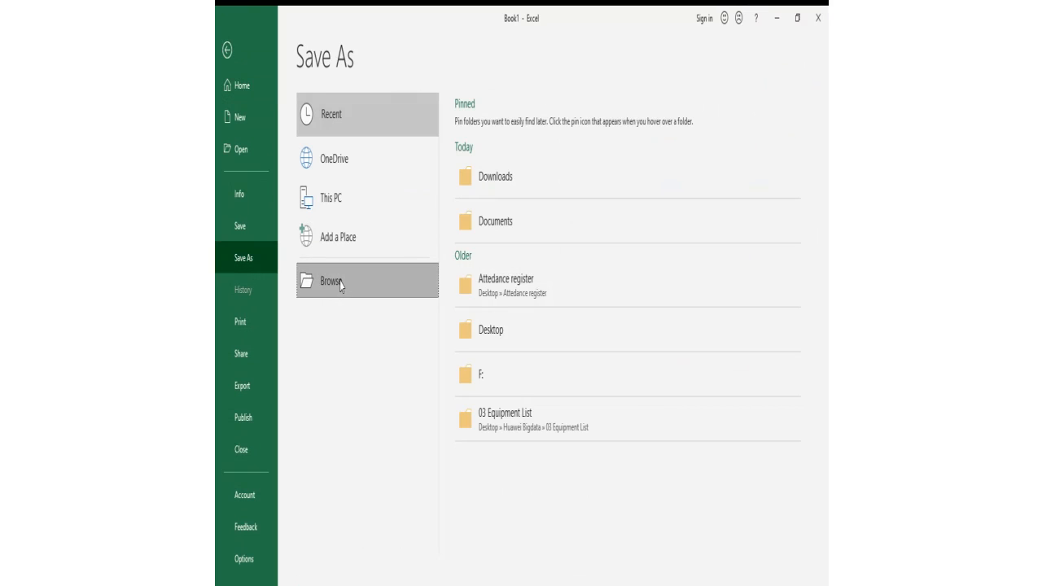
click(340, 283)
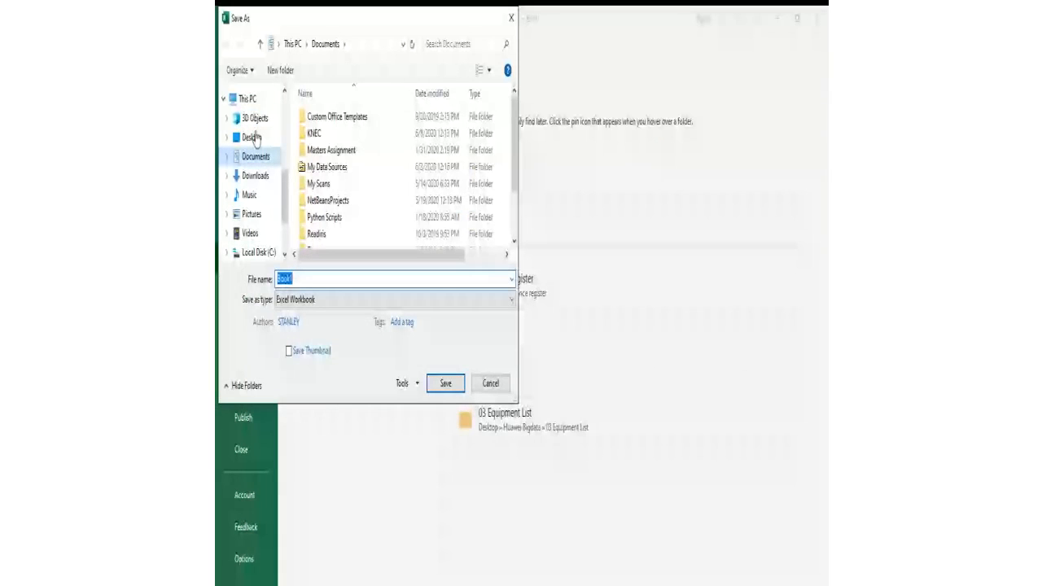
click(260, 162)
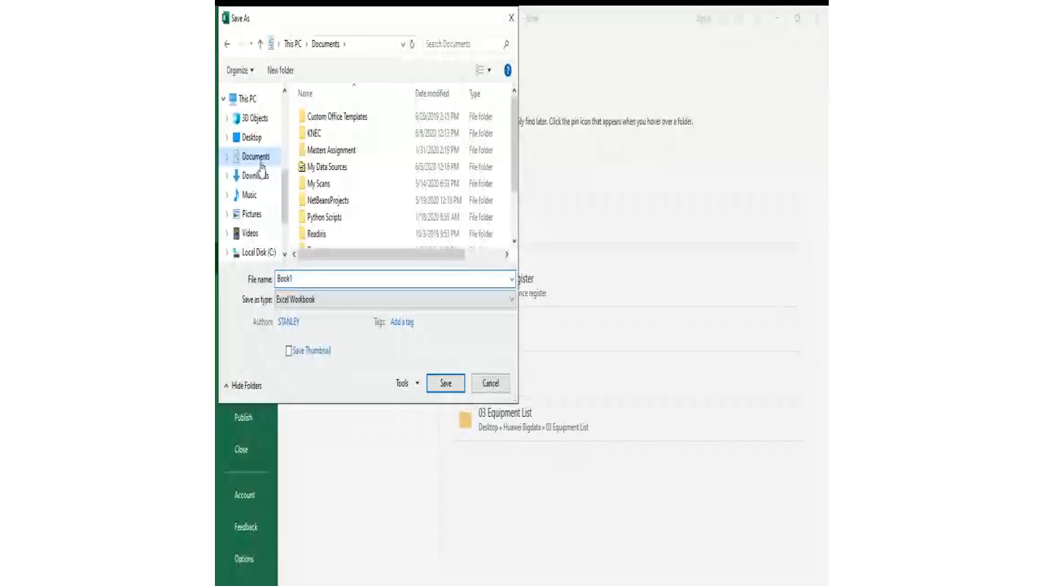
double_click(302, 281)
key(BackSpace)
text(COMP)
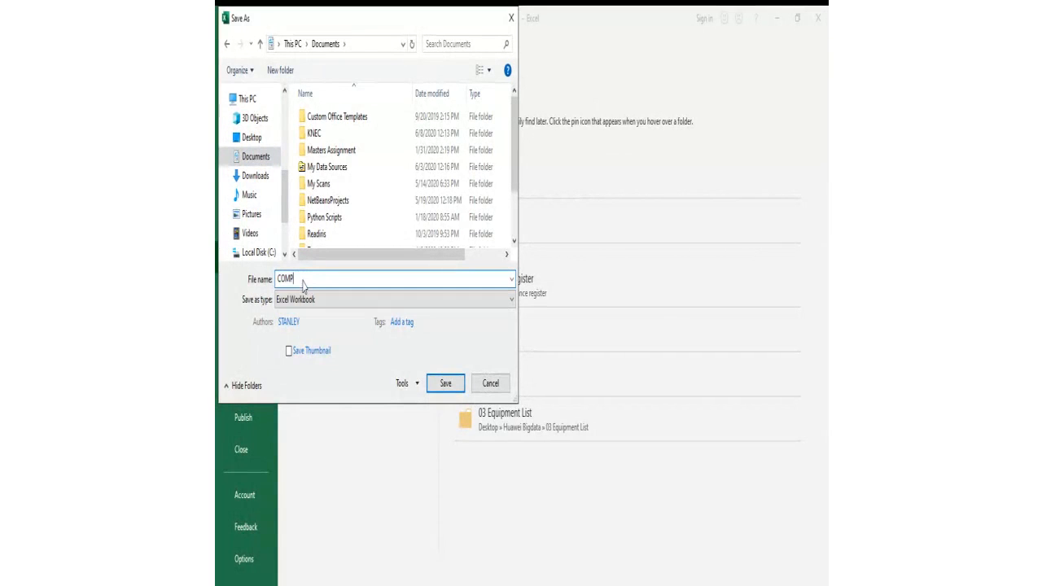
text(A)
key(BackSpace)
text(APRIL)
click(444, 384)
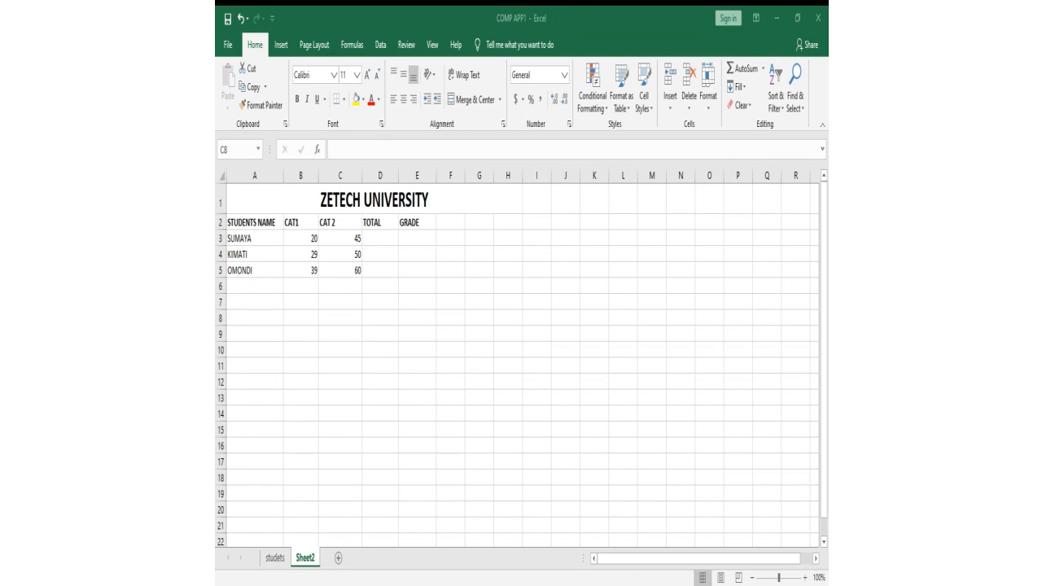
Step: Copy the range A1:H9 from Sheet2 and paste it on the studets sheet starting at cell A2
click(674, 565)
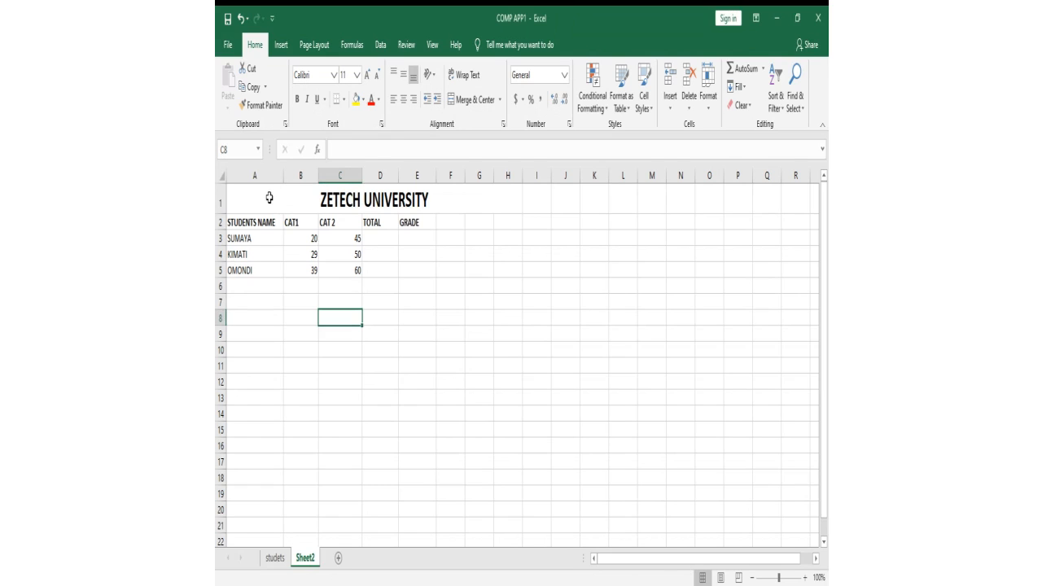
drag(269, 198, 305, 326)
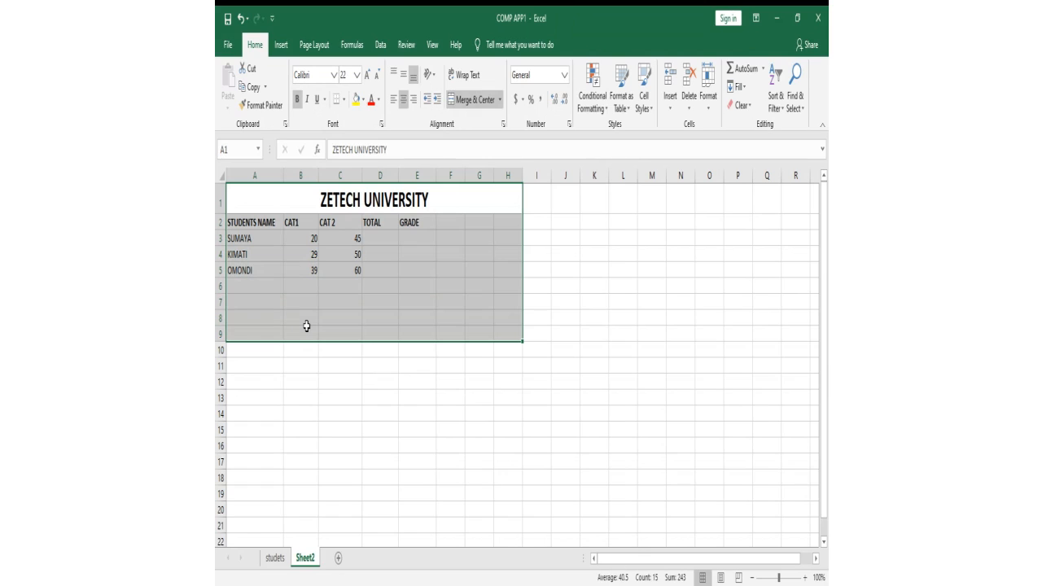
click(253, 86)
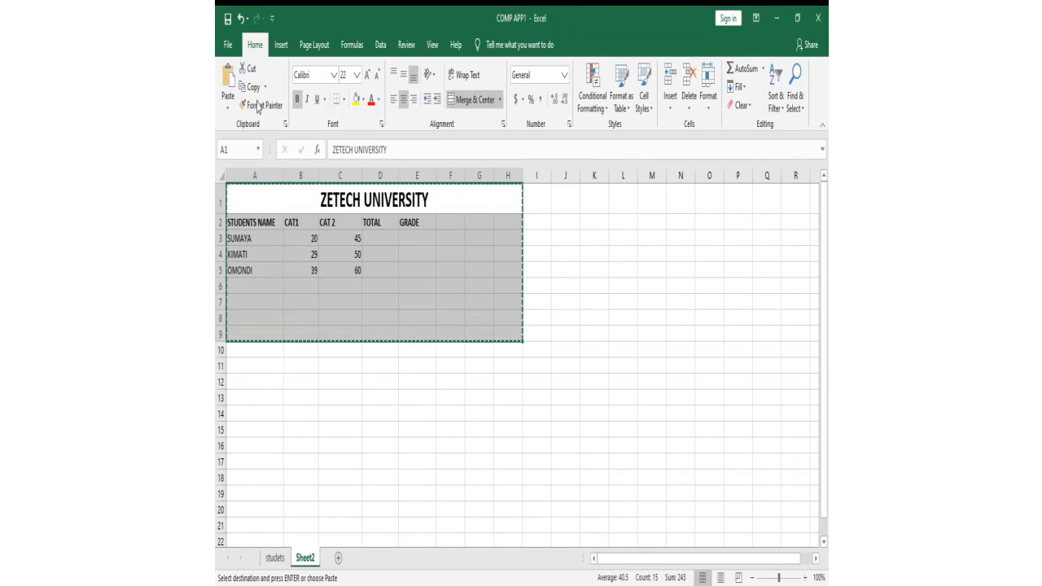
click(275, 558)
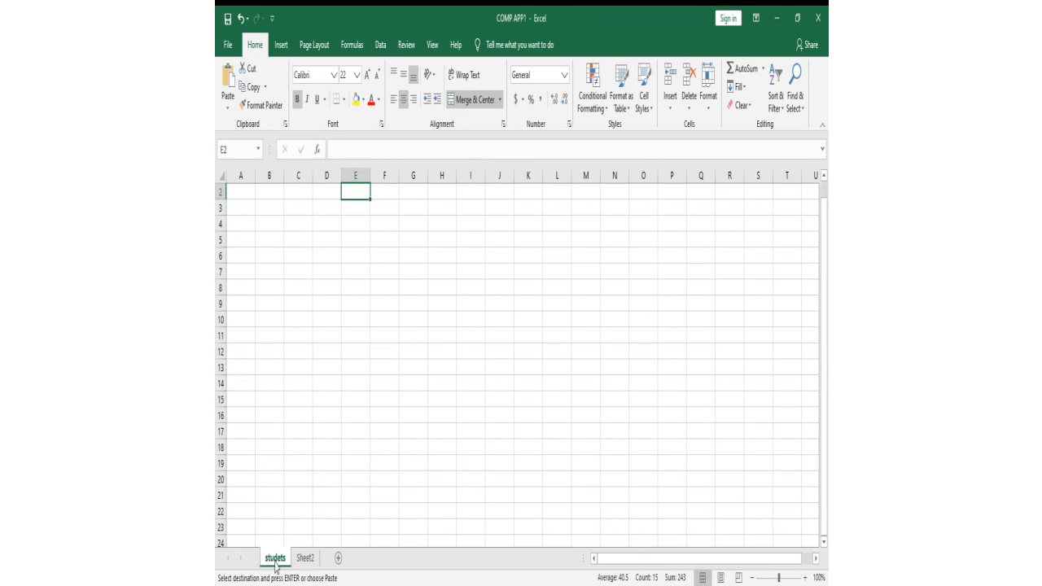
click(233, 195)
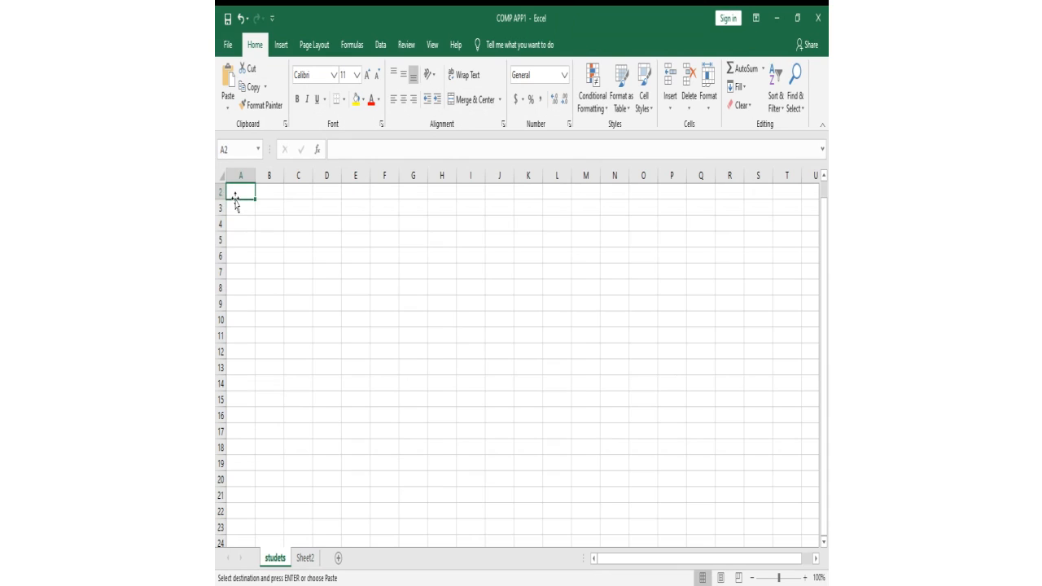
key(ctrl+v)
click(346, 319)
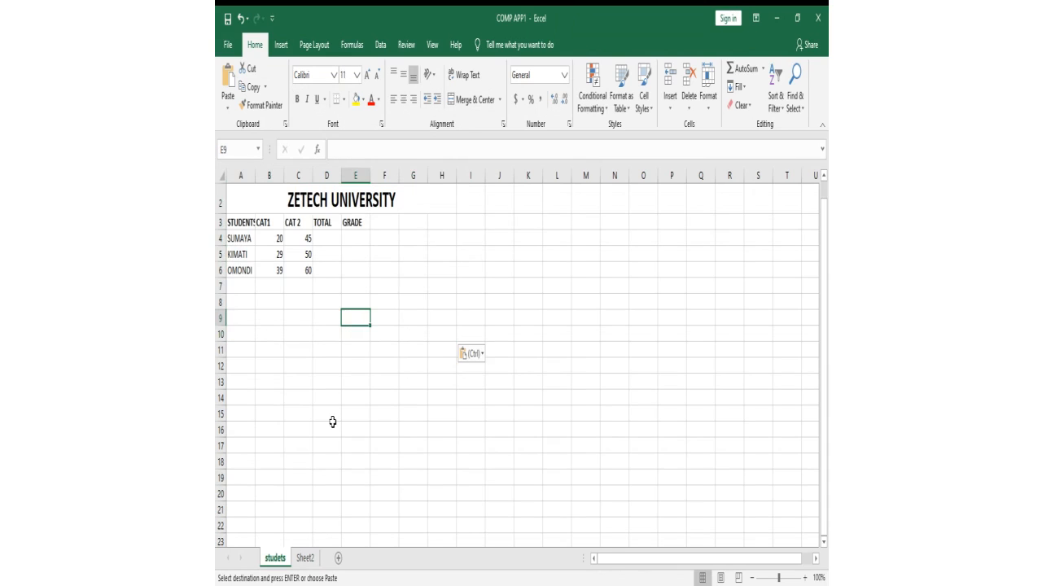
click(306, 557)
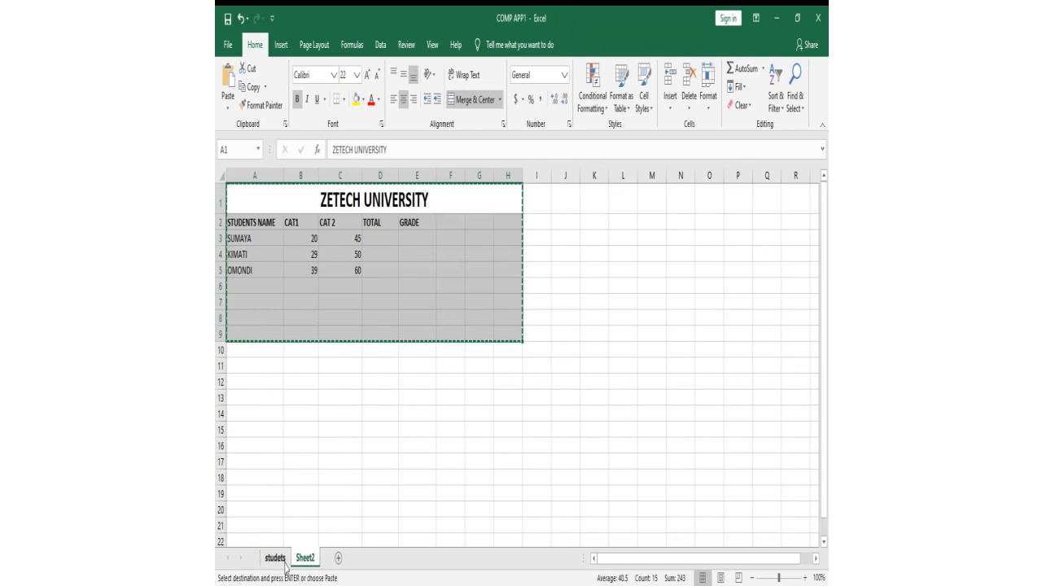
click(279, 559)
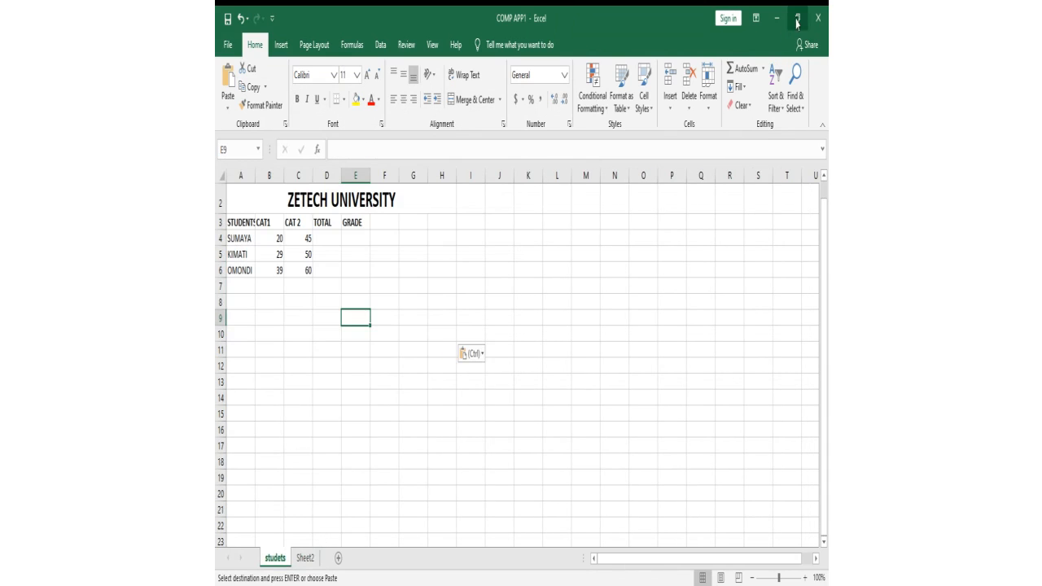
click(797, 18)
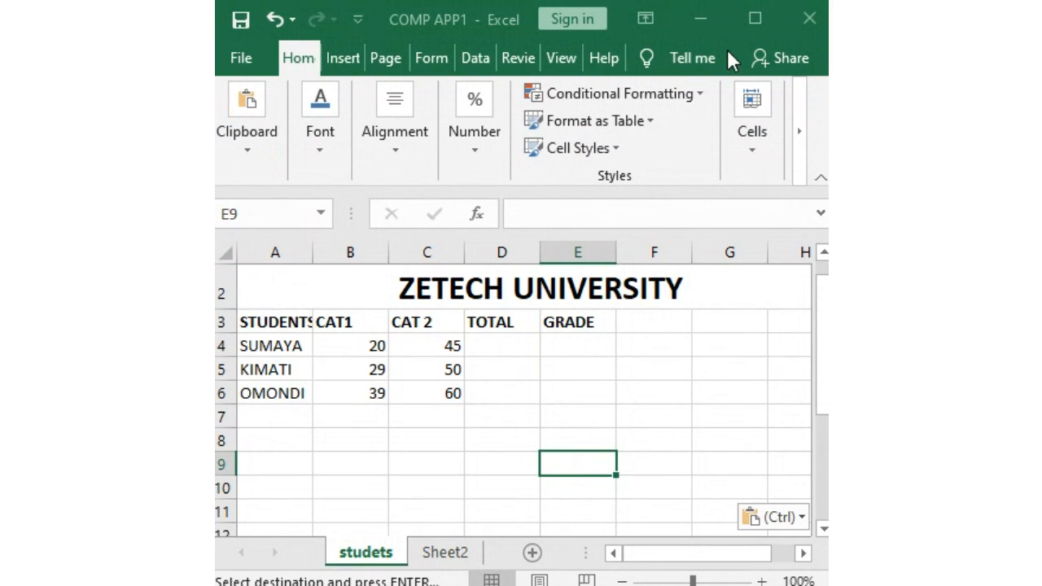
click(752, 21)
Step: Clear and unmerge the ZETECH UNIVERSITY title cell on the studets sheet and delete its row 2
click(350, 199)
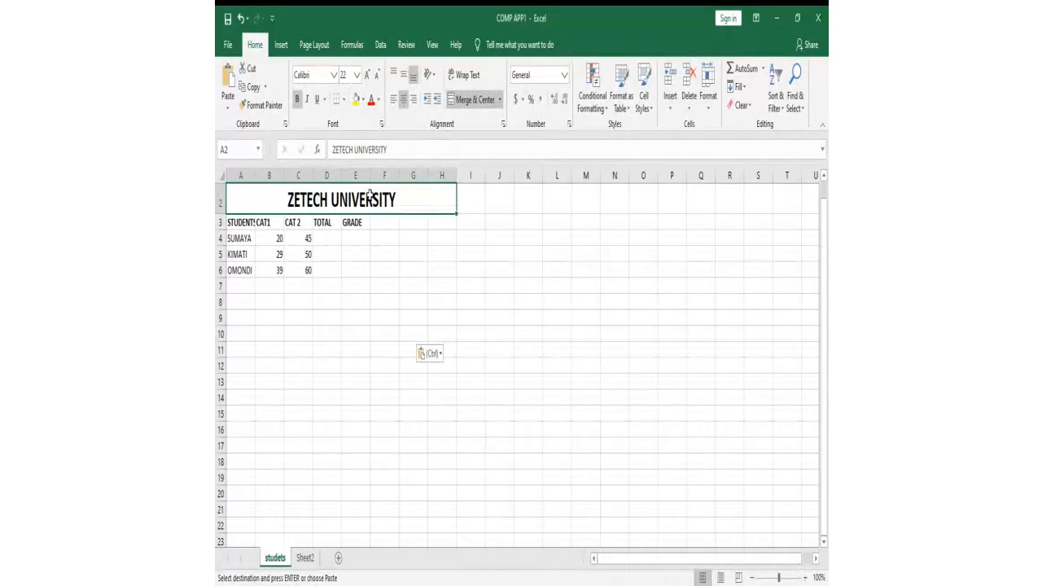
key(Delete)
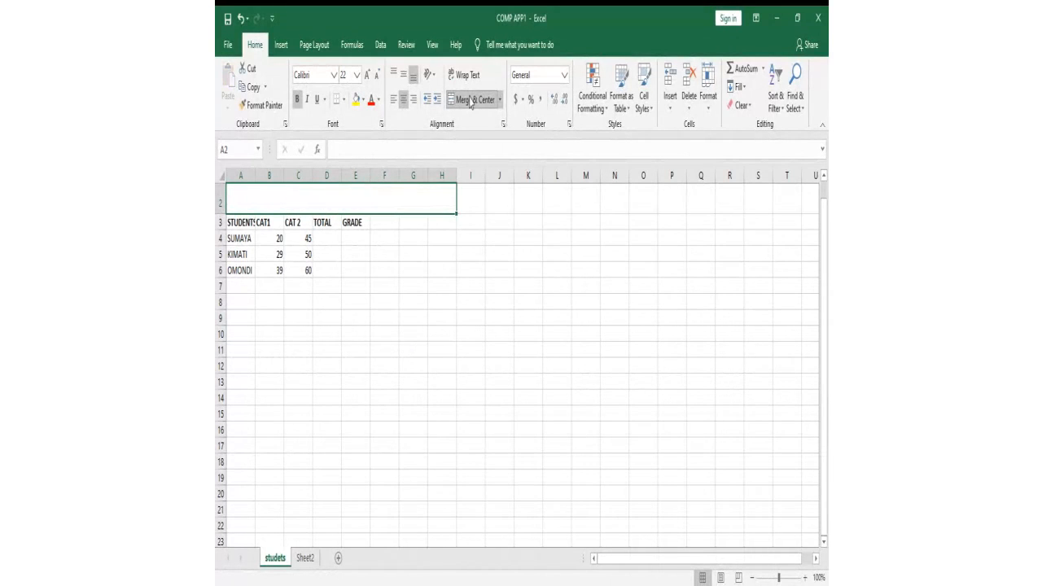
click(473, 99)
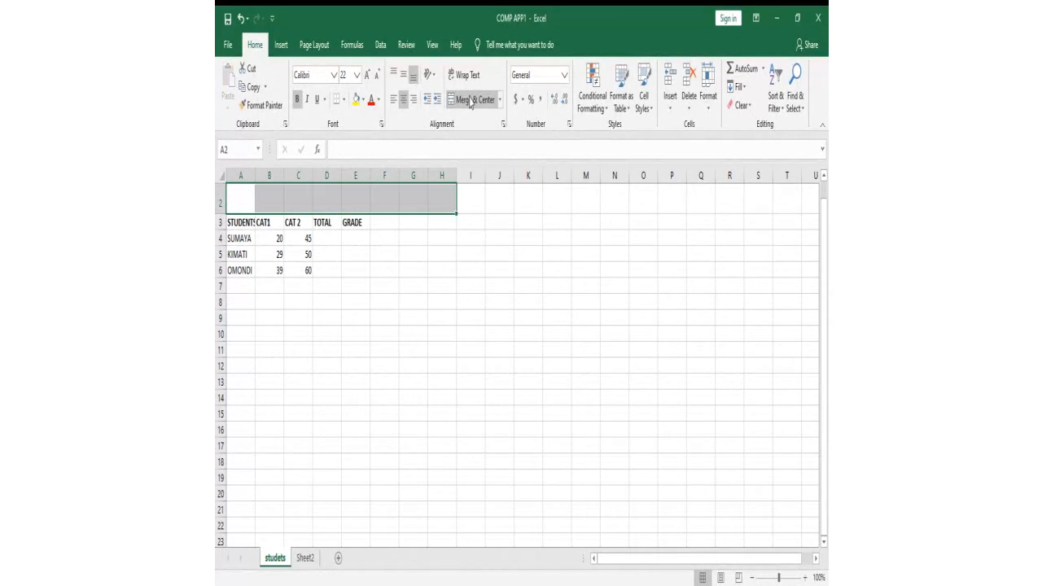
right_click(219, 204)
click(246, 335)
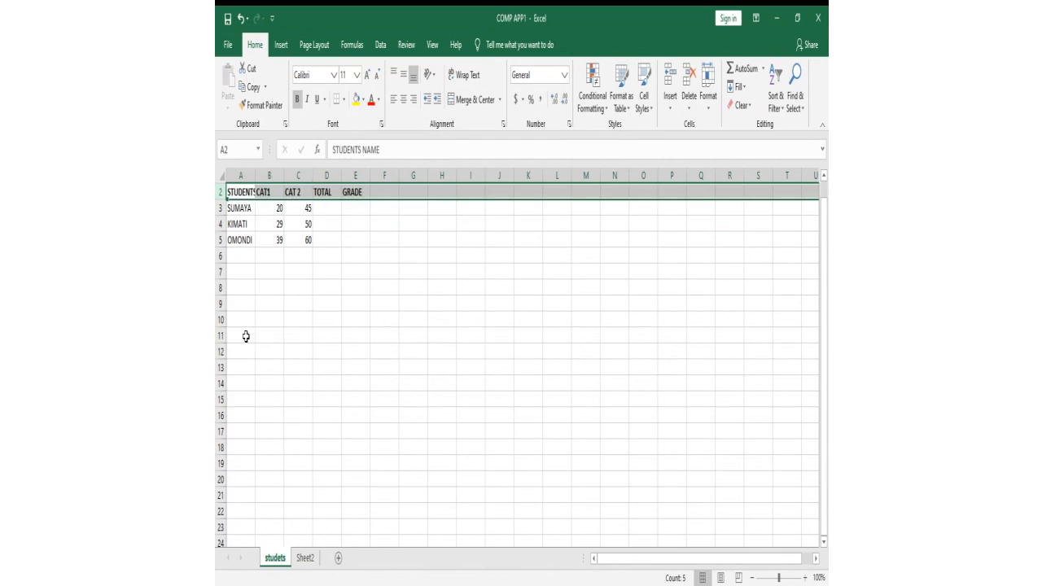
Step: Widen columns A through E on the studets sheet so the headings fit
click(327, 352)
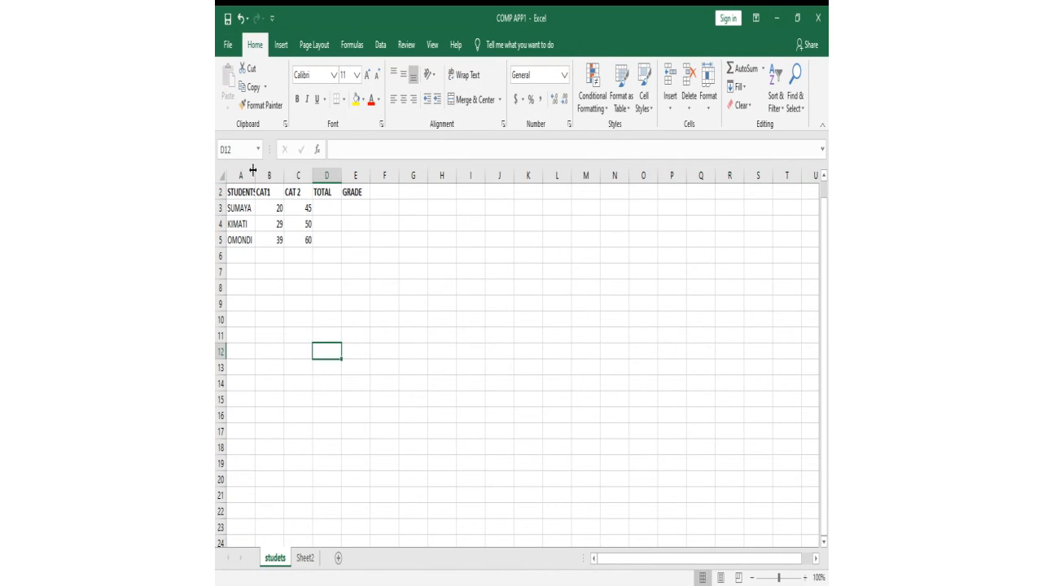
drag(254, 171, 483, 176)
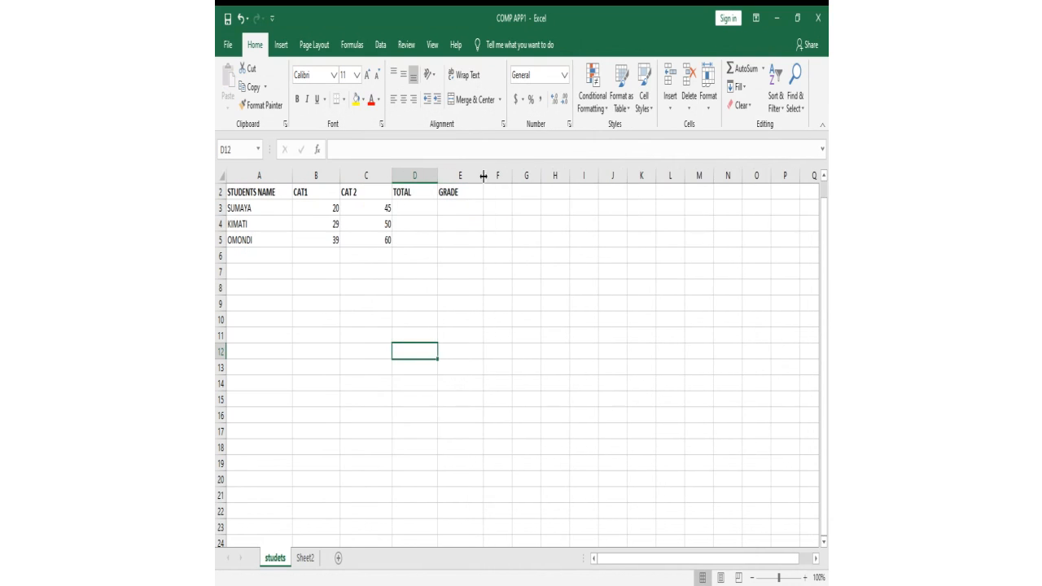
click(530, 289)
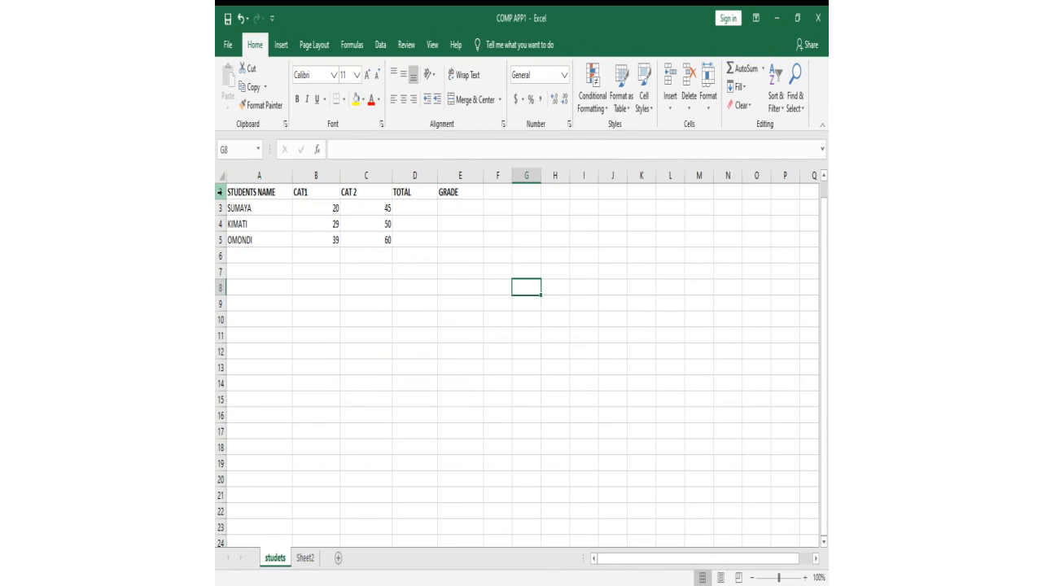
right_click(220, 192)
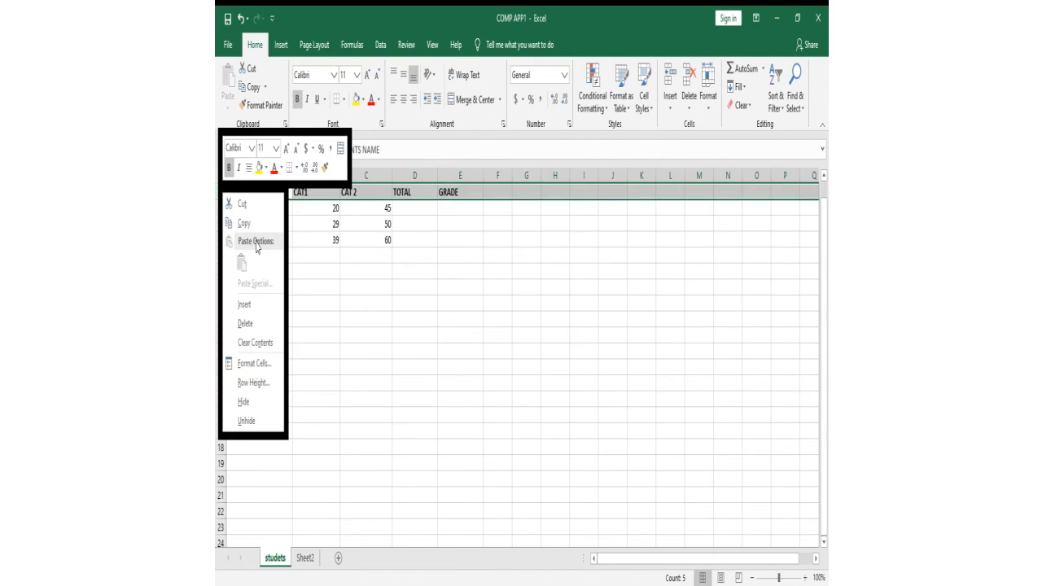
click(257, 304)
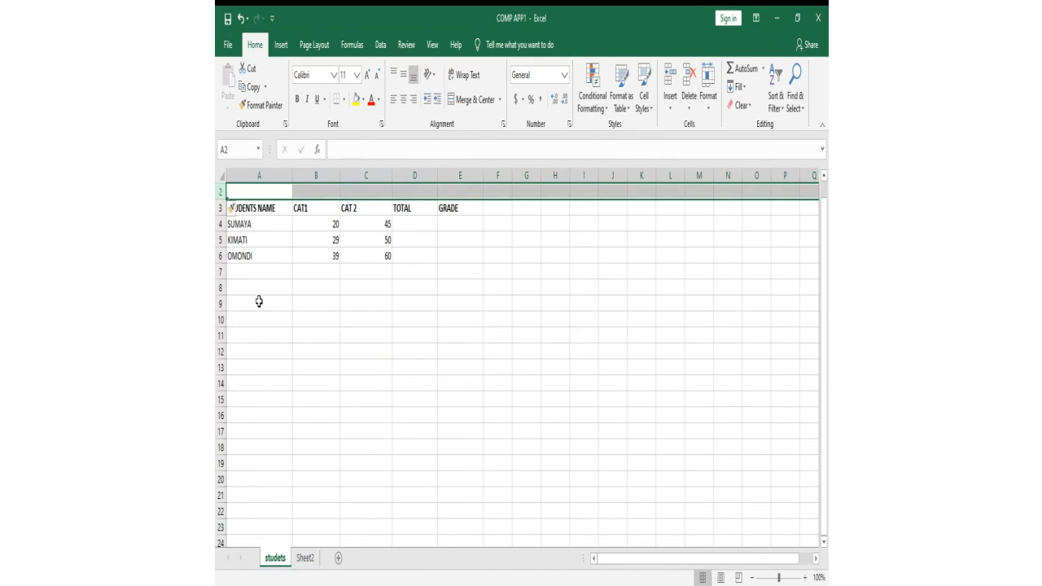
click(304, 300)
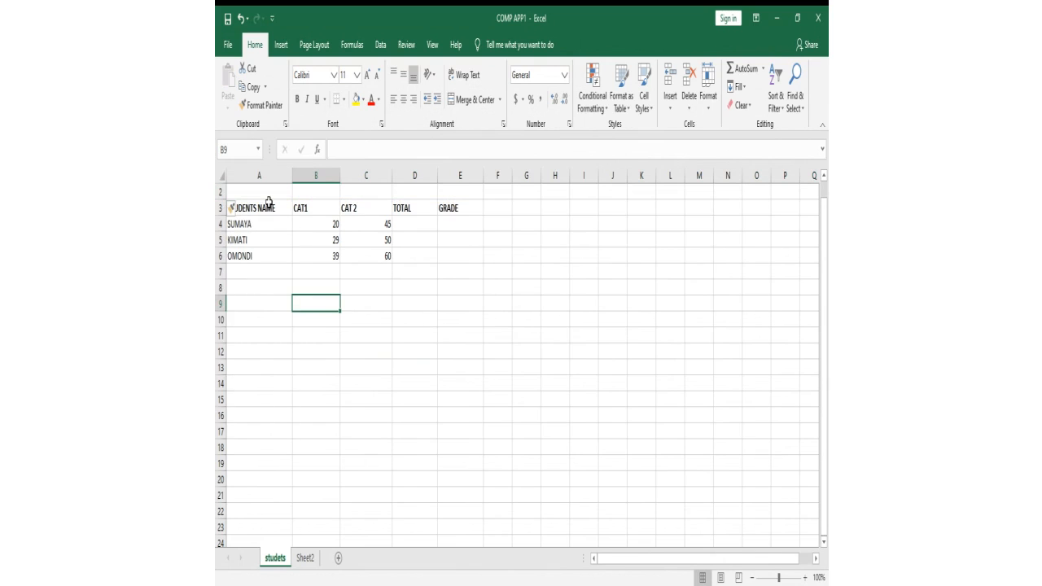
drag(268, 192, 451, 176)
click(495, 270)
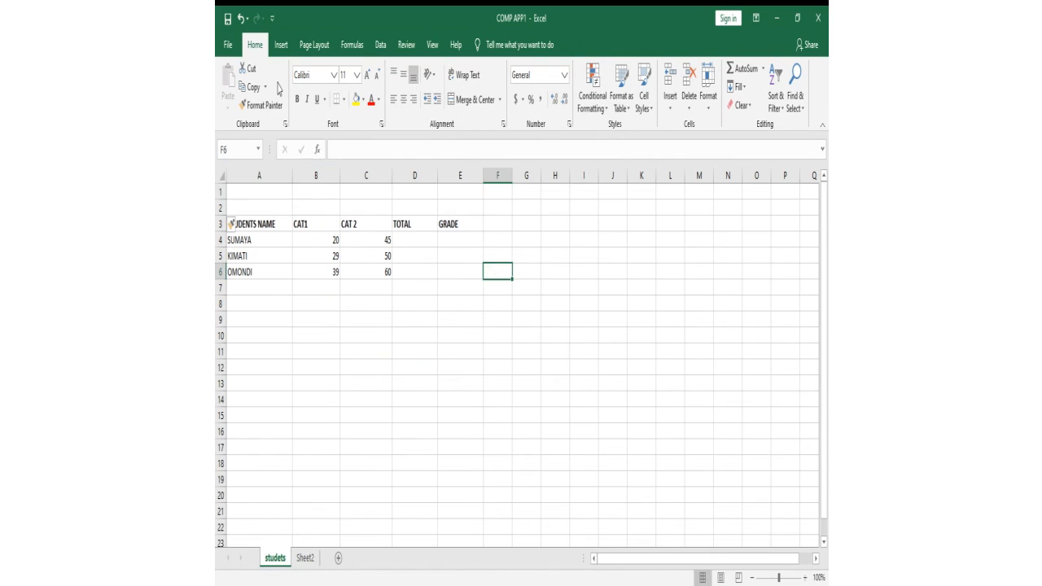
click(241, 20)
click(241, 19)
click(317, 254)
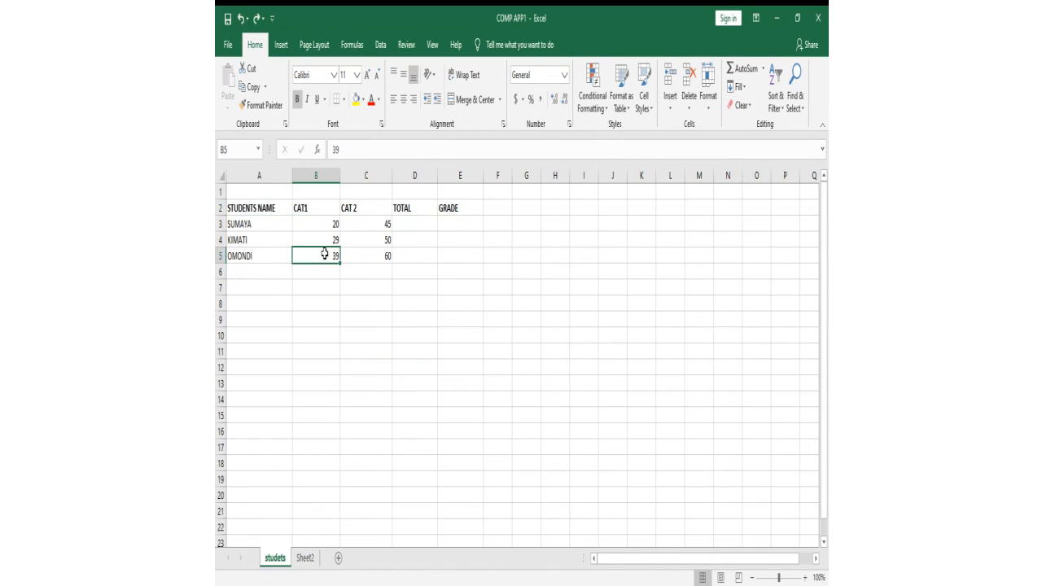
Step: Merge and center cells A1 through H1 above the table headings on the studets sheet
click(273, 191)
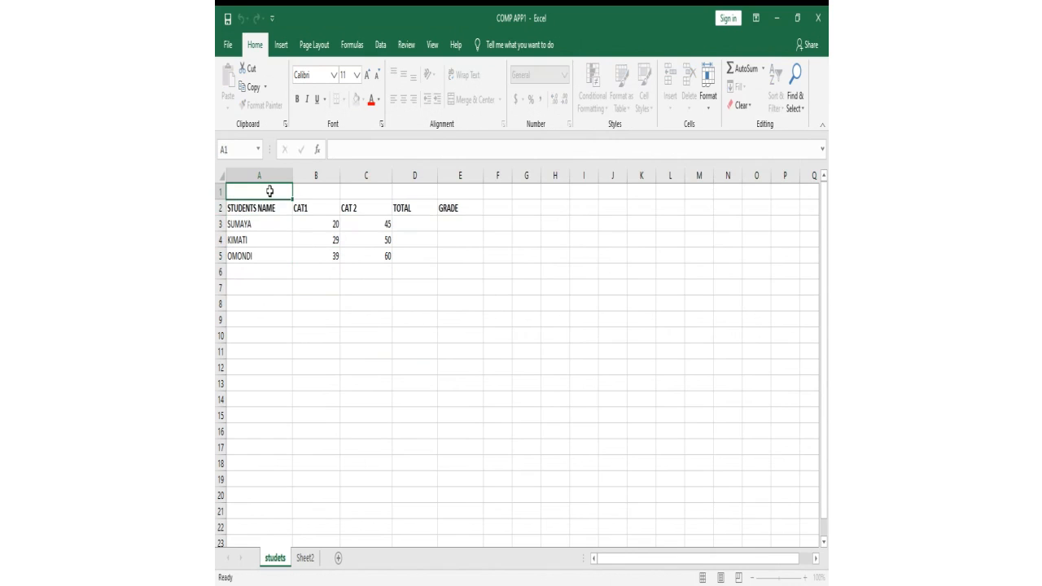
drag(272, 191, 542, 191)
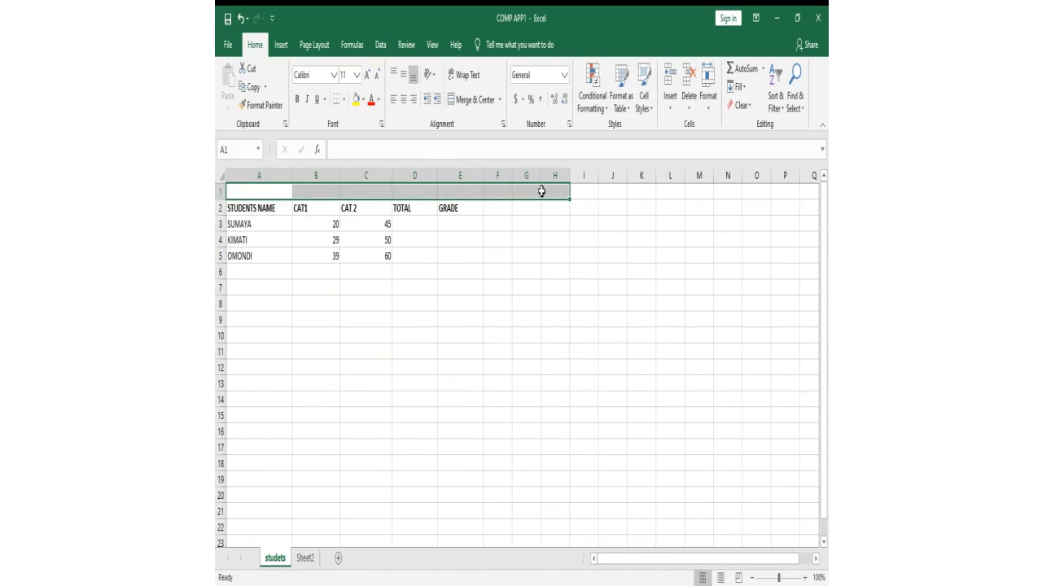
click(475, 104)
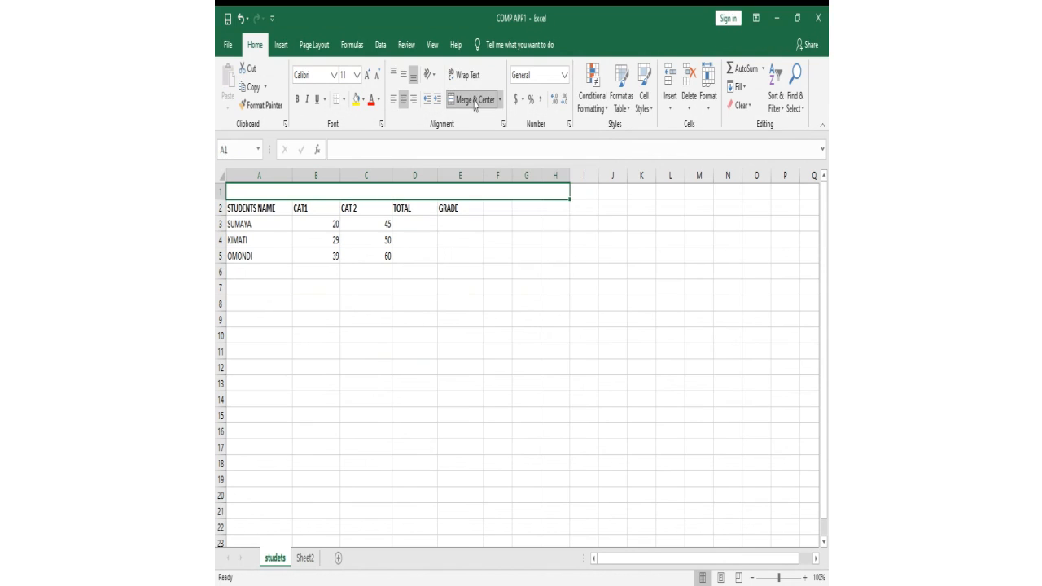
click(464, 296)
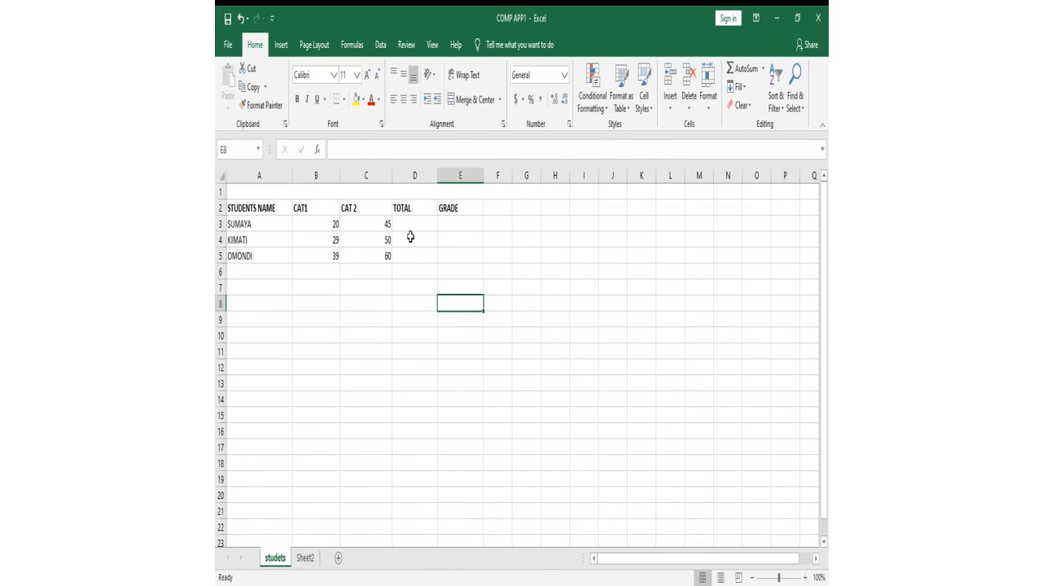
Step: Enter the title ZETECH UNIVERSITY in the merged cell A1 and select that title cell again
click(377, 192)
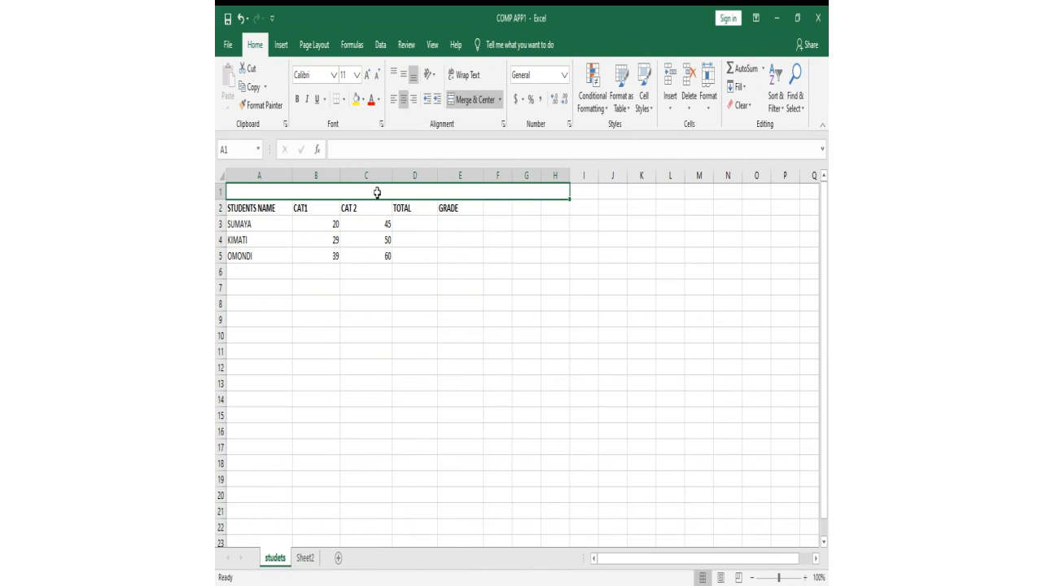
text(ZETECH)
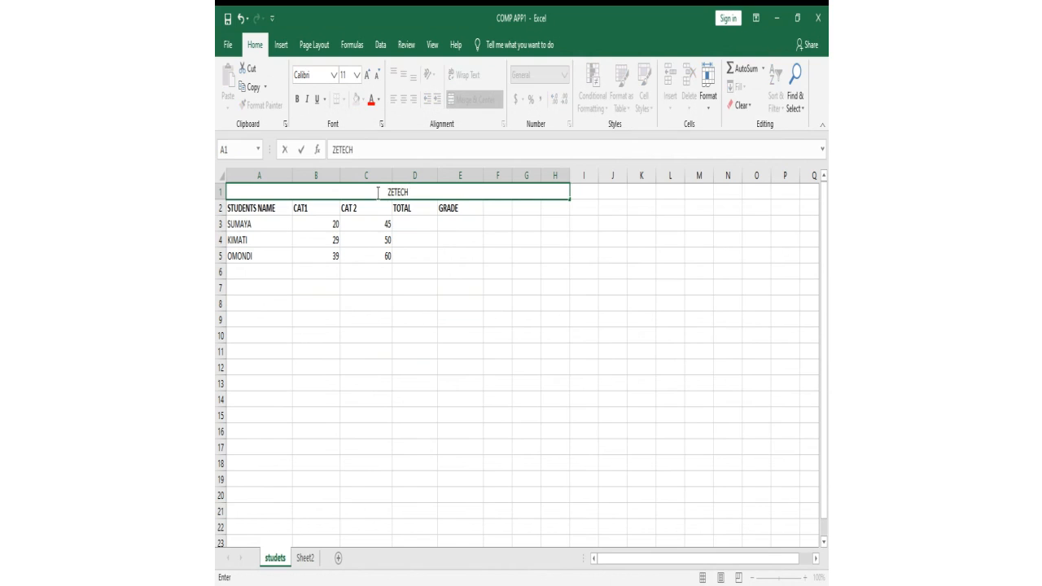
text( UNIVERS)
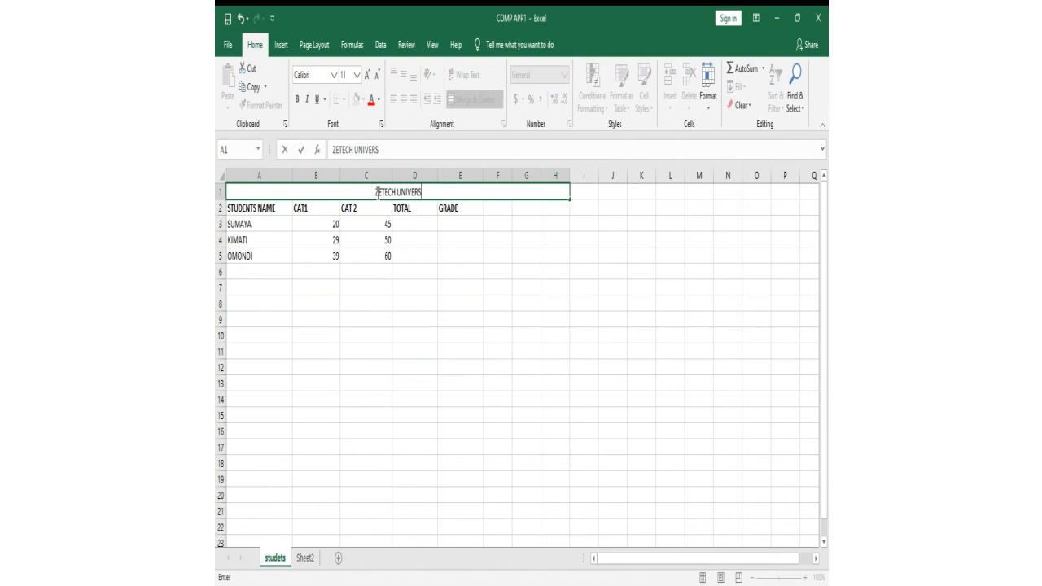
text(ITY)
click(405, 272)
click(380, 193)
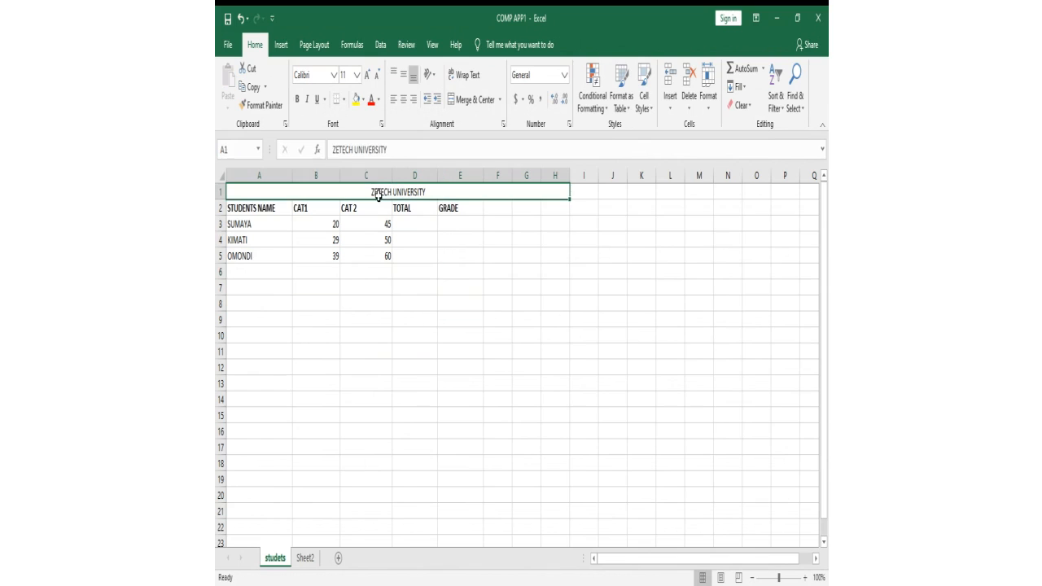
Step: Make the ZETECH UNIVERSITY title on the studets sheet bold and set its font size to 22
click(296, 101)
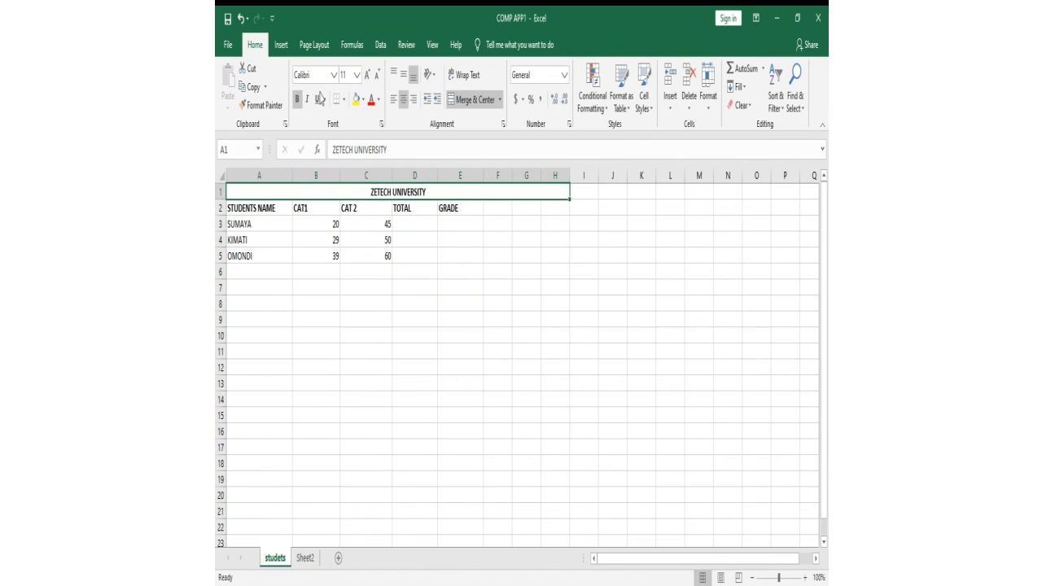
click(355, 75)
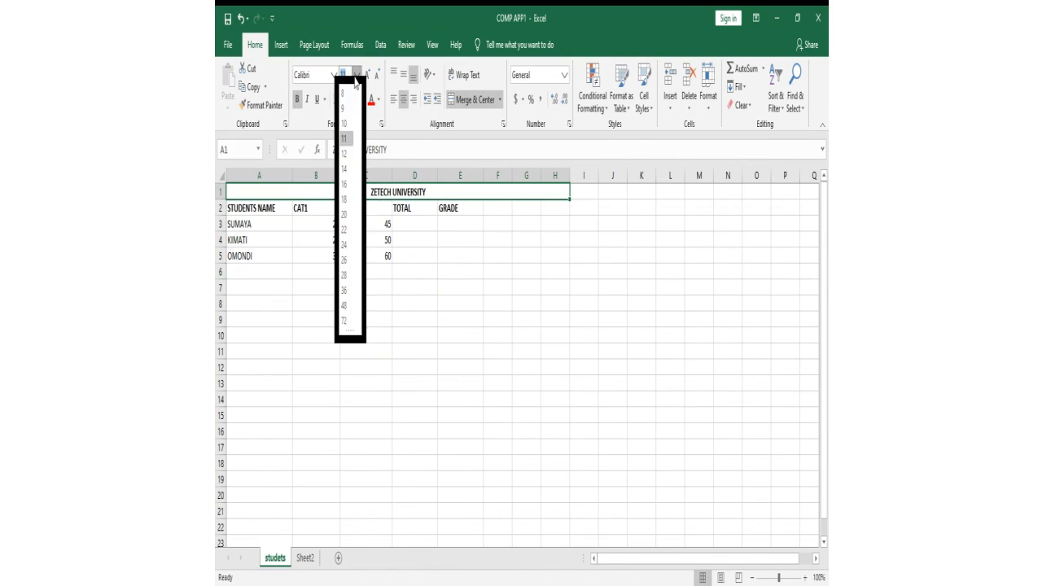
click(344, 230)
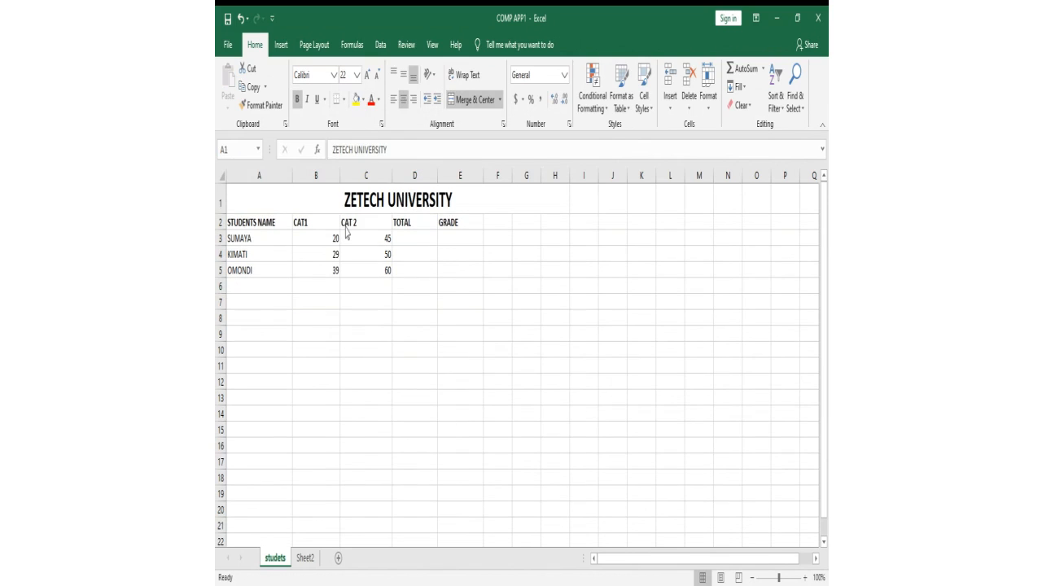
click(417, 306)
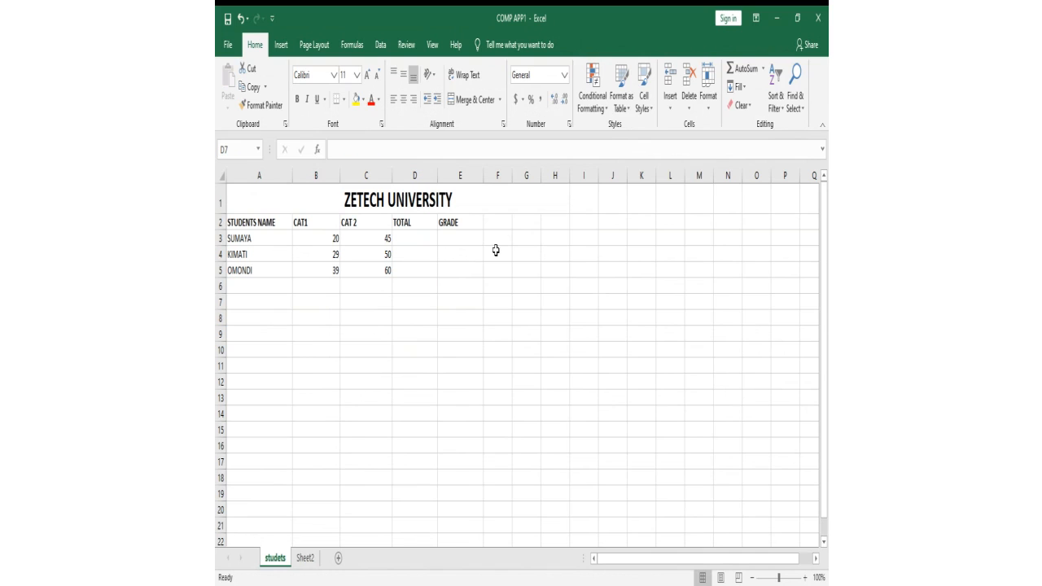
click(493, 225)
click(494, 302)
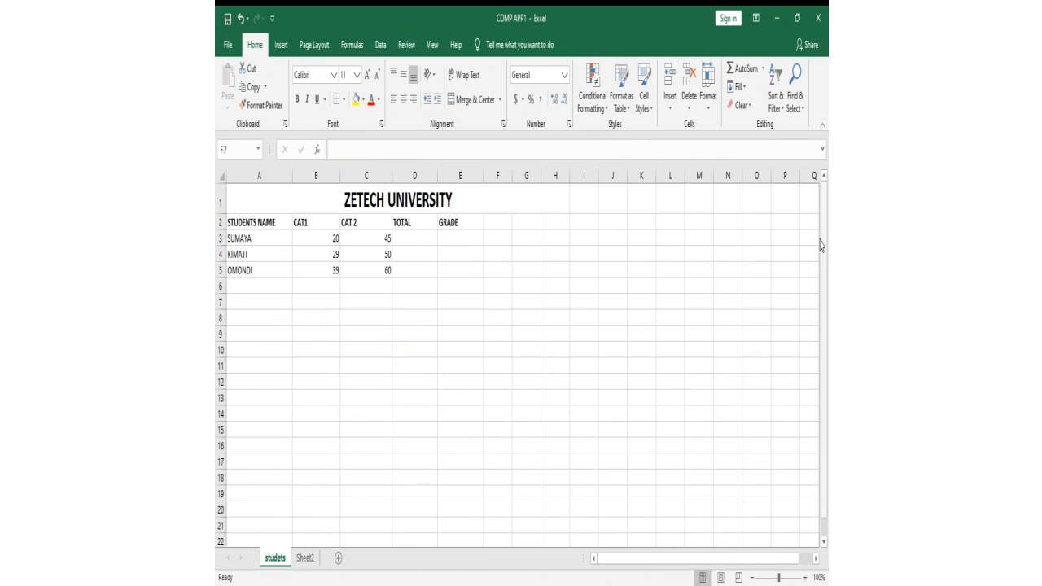
drag(828, 240, 828, 386)
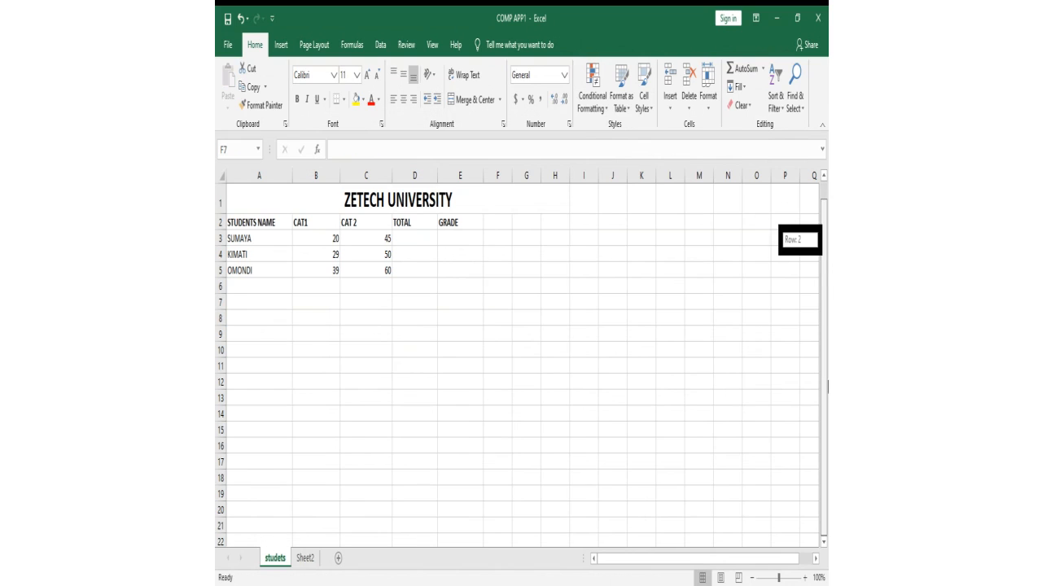
drag(828, 268, 828, 269)
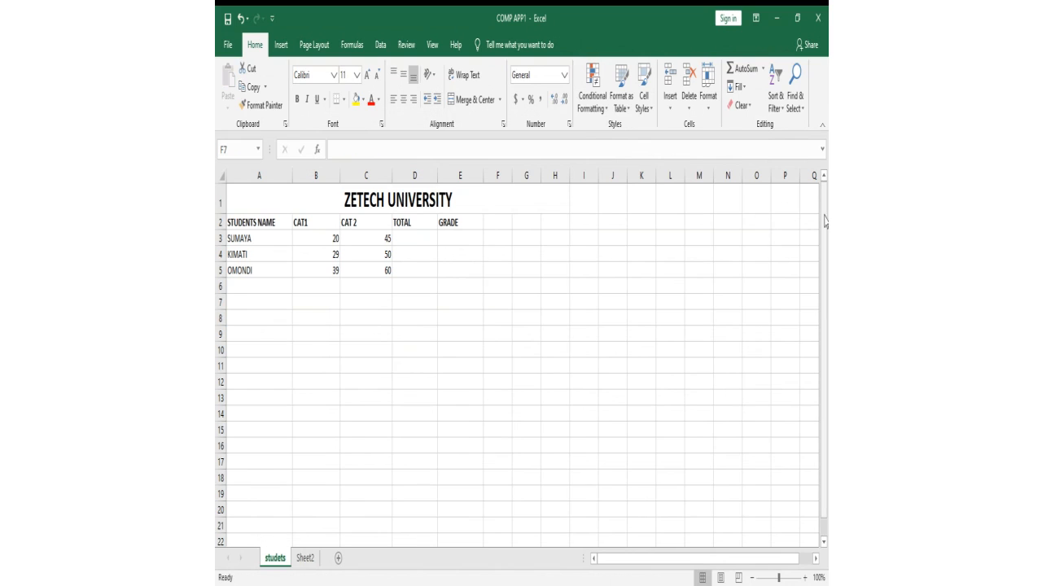
click(498, 226)
click(421, 298)
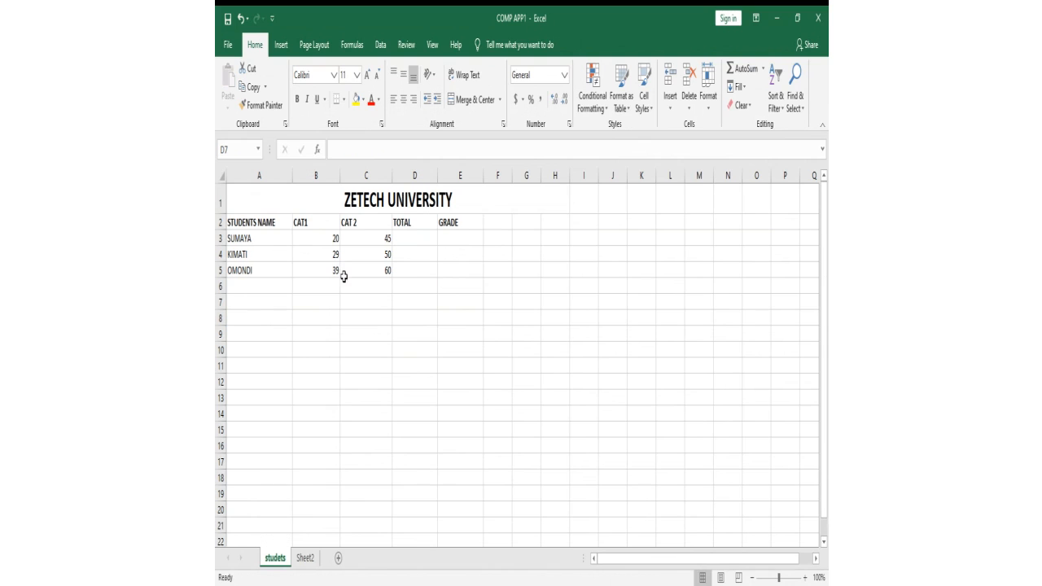
click(282, 49)
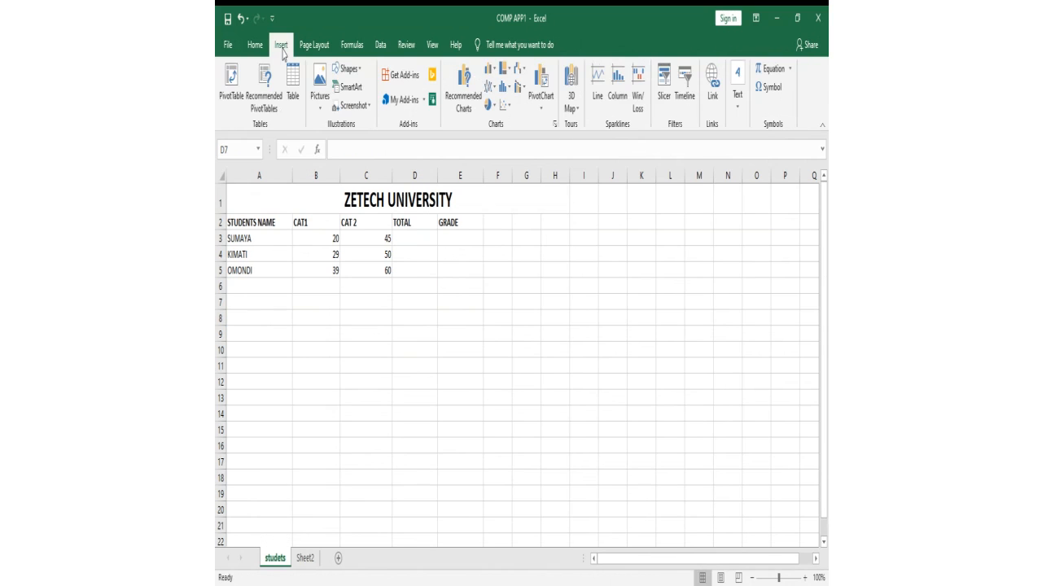
click(305, 47)
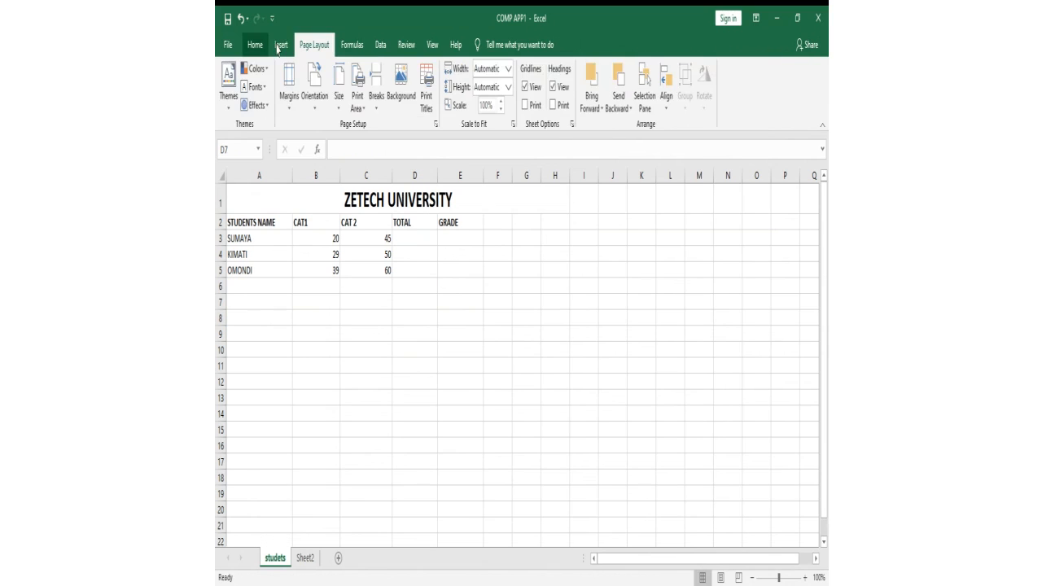
click(255, 44)
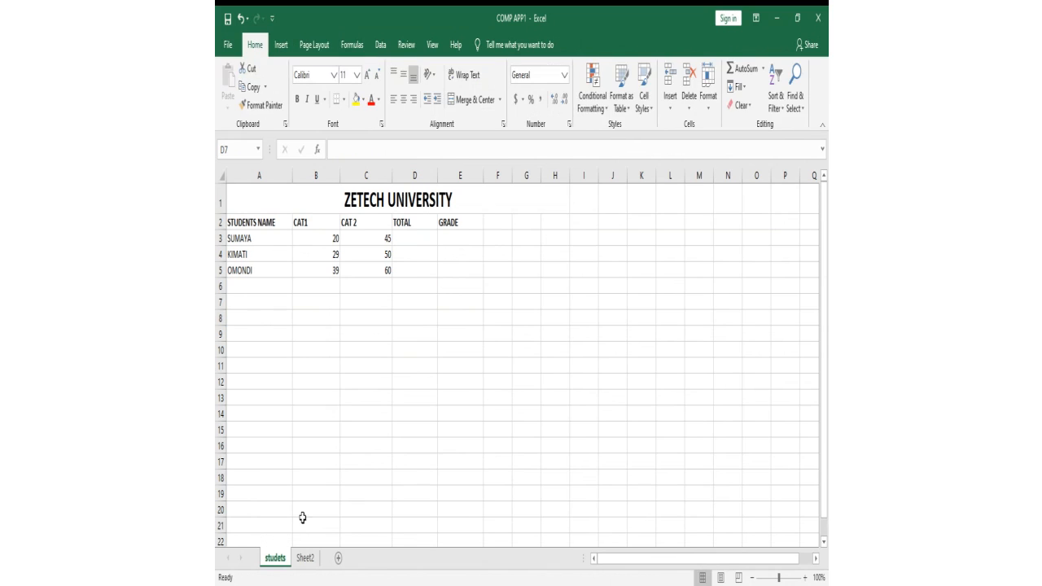
key(ctrl+a)
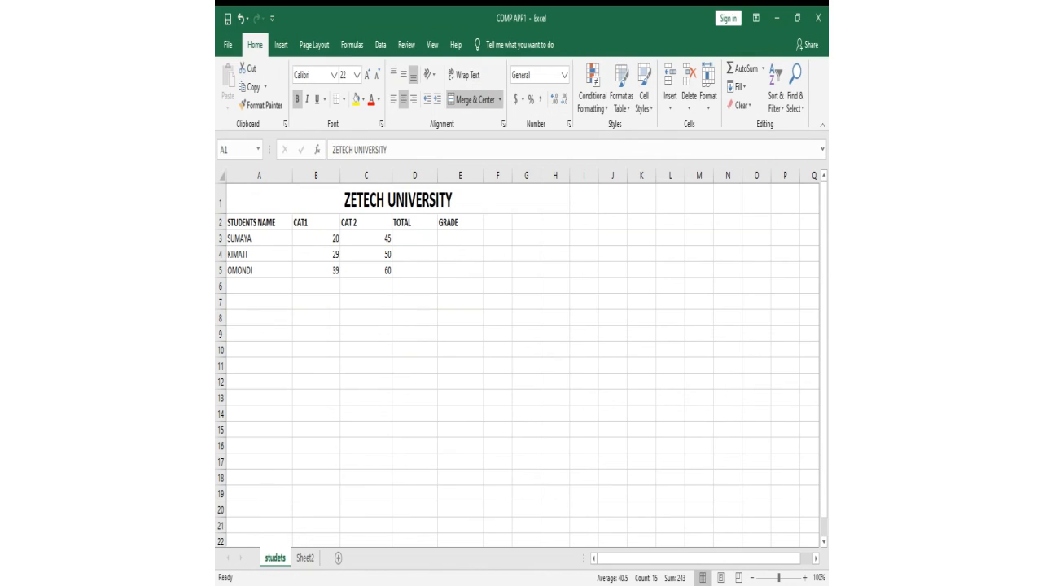
click(227, 45)
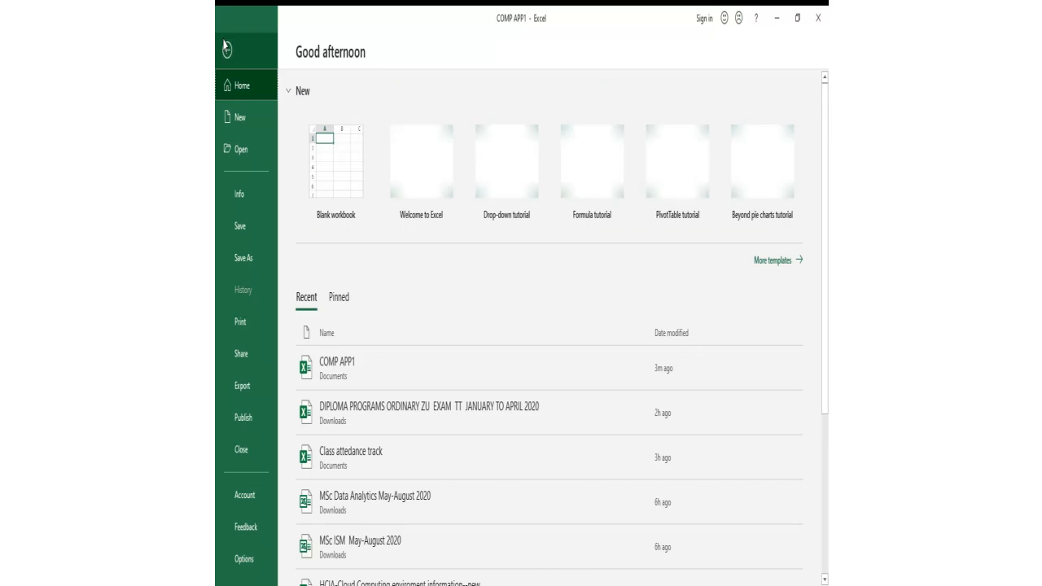
click(228, 50)
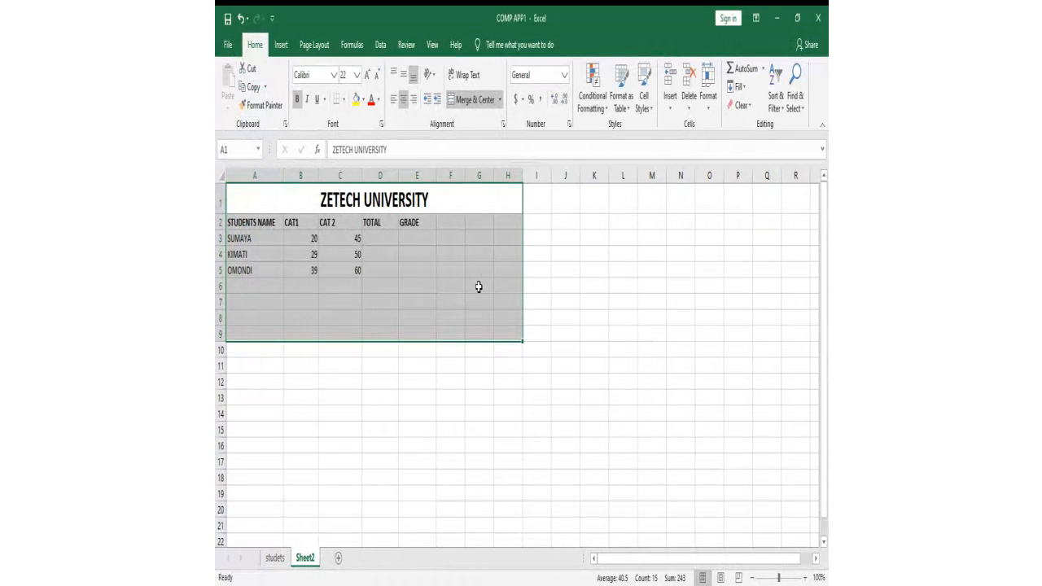
Step: Add the heading AVERAGE SCORE in cell F2 of Sheet2, beside the GRADE heading
click(409, 239)
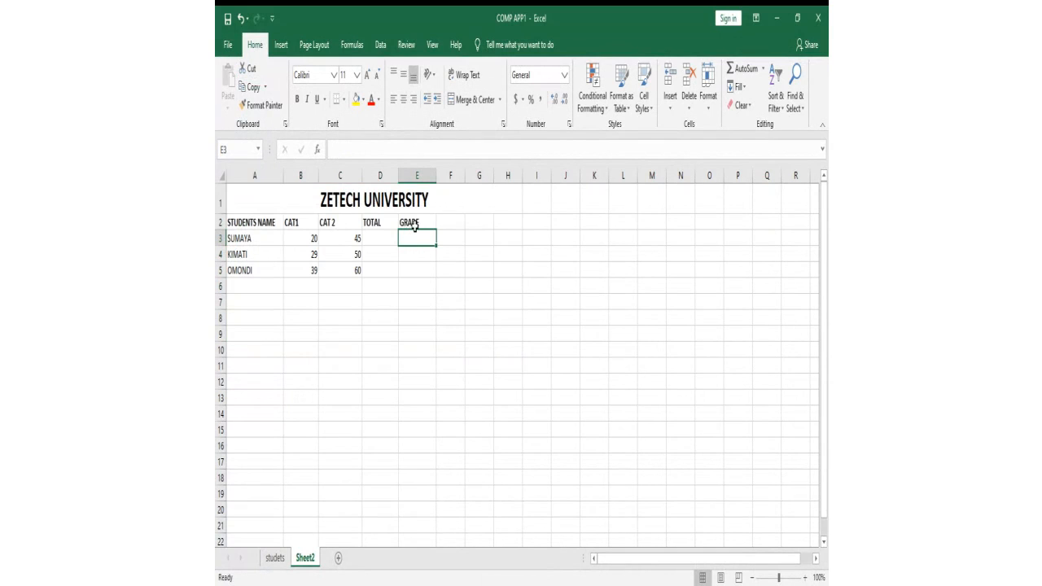
click(441, 224)
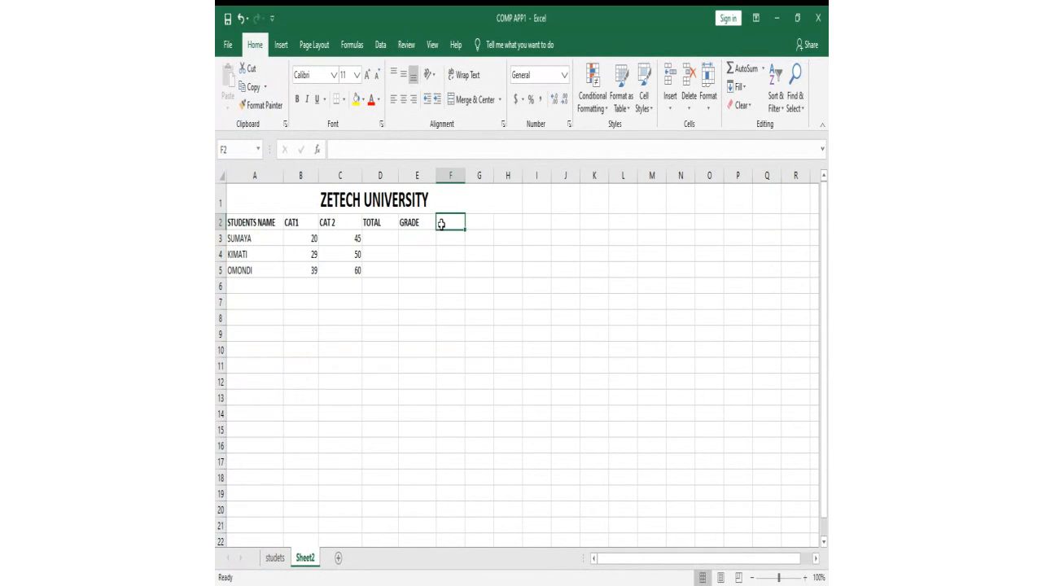
text(A)
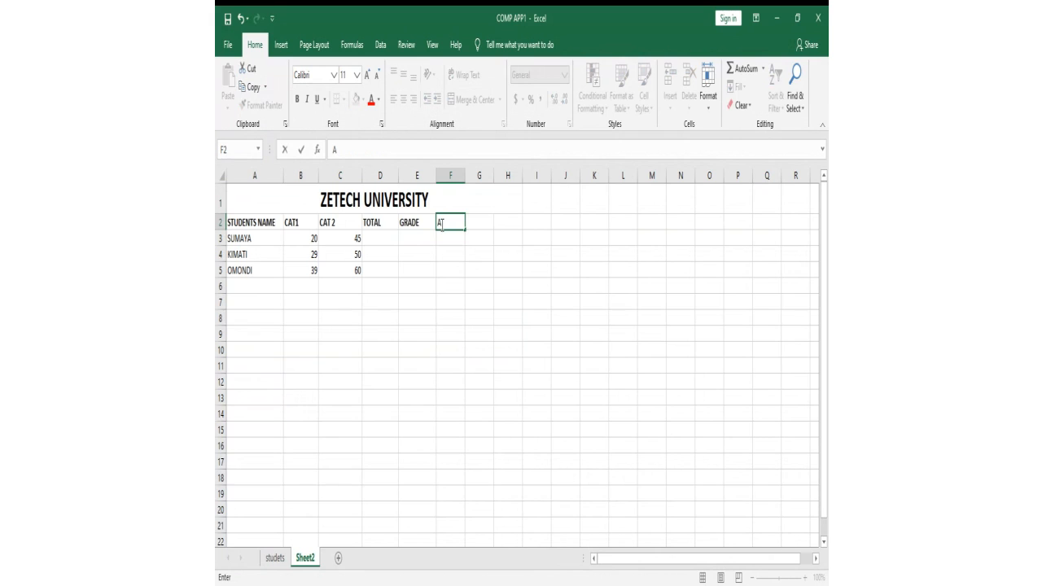
text(VERAGE SCORE)
key(Return)
Step: Widen column F on Sheet2 so the AVERAGE SCORE heading fits within its cell
click(448, 221)
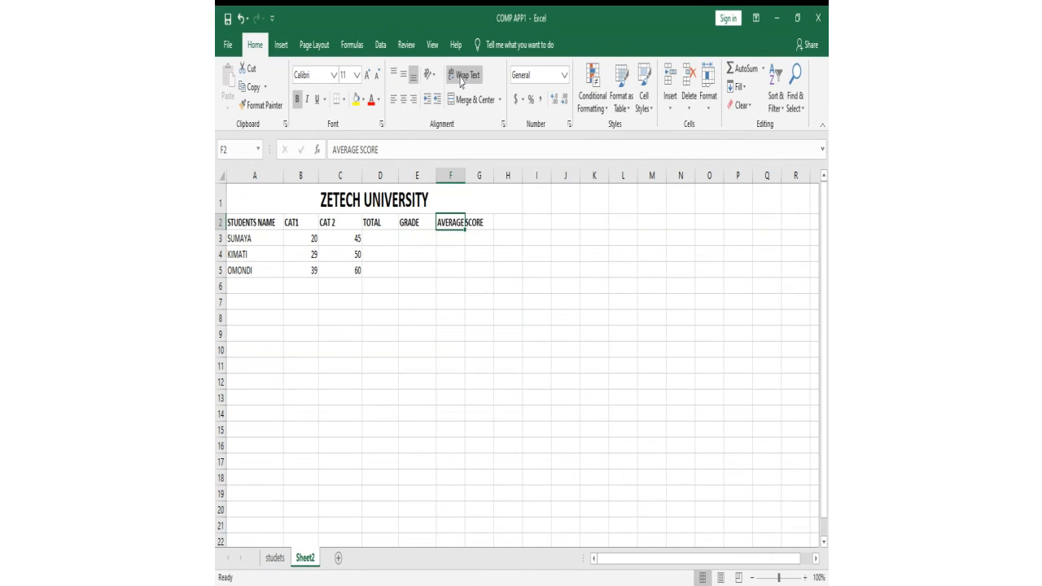
click(453, 270)
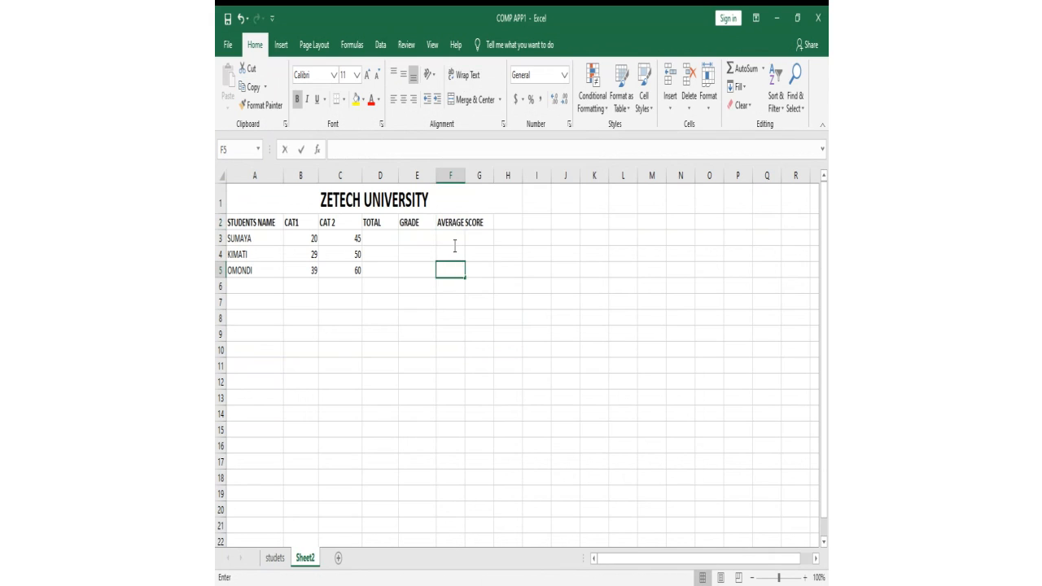
key(F2)
click(453, 221)
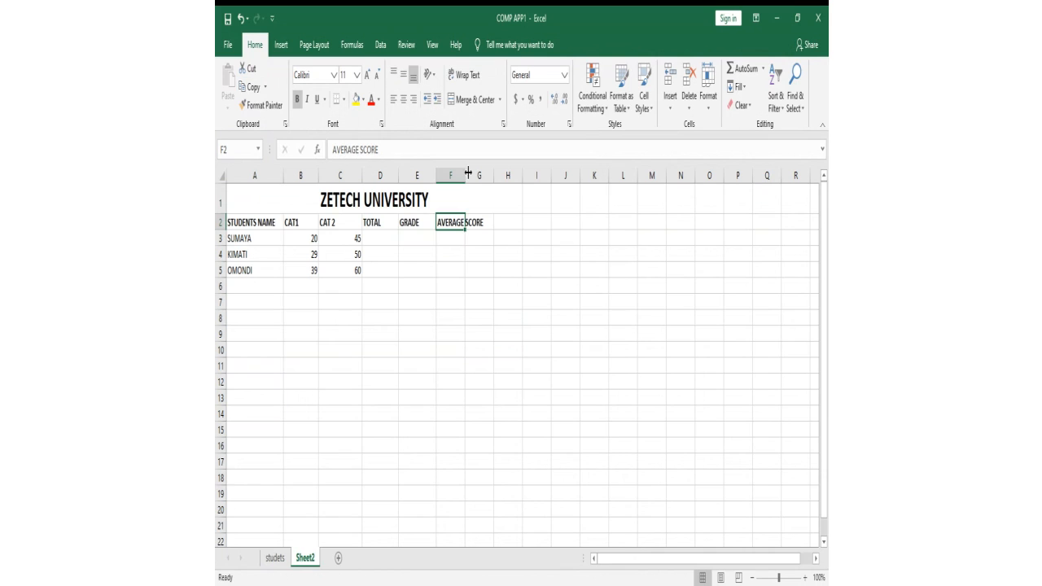
drag(466, 188, 487, 183)
click(476, 239)
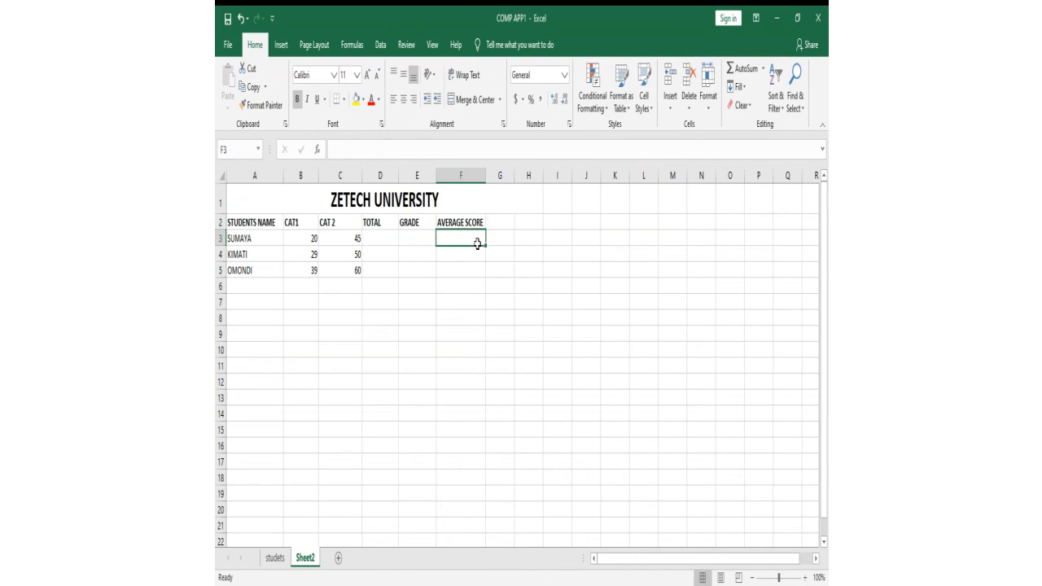
click(469, 220)
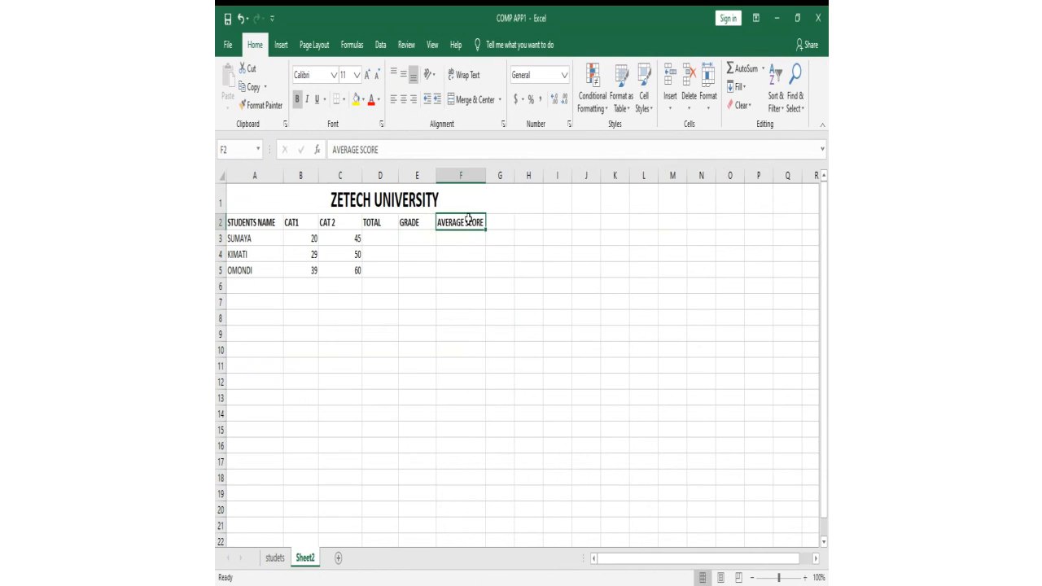
click(462, 78)
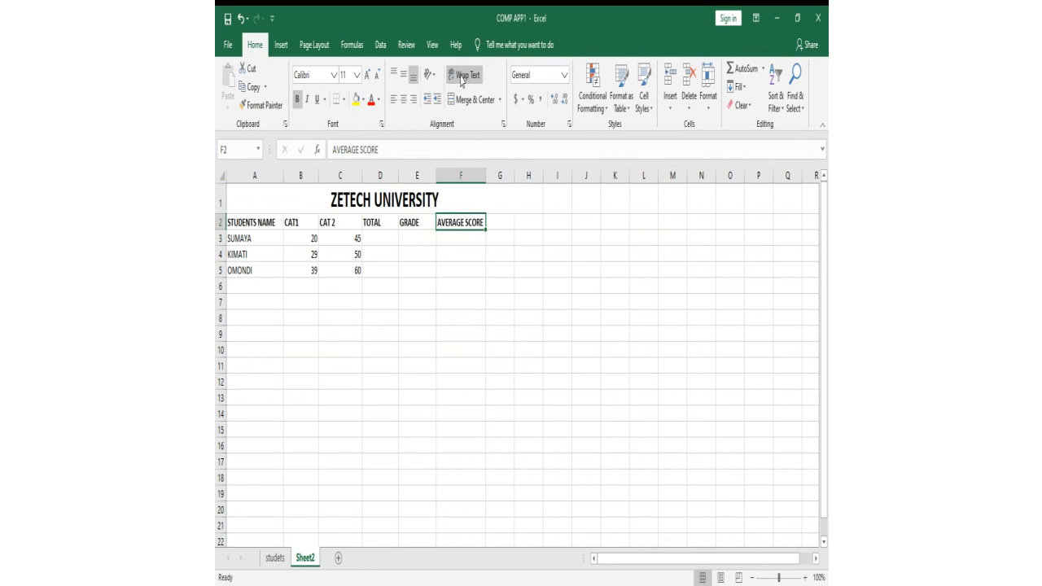
click(493, 221)
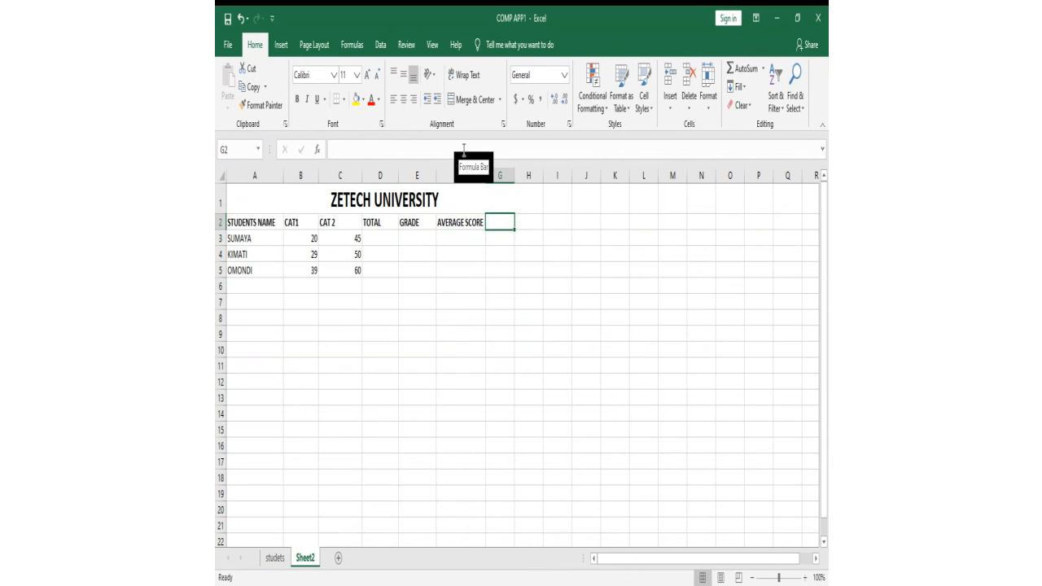
click(502, 236)
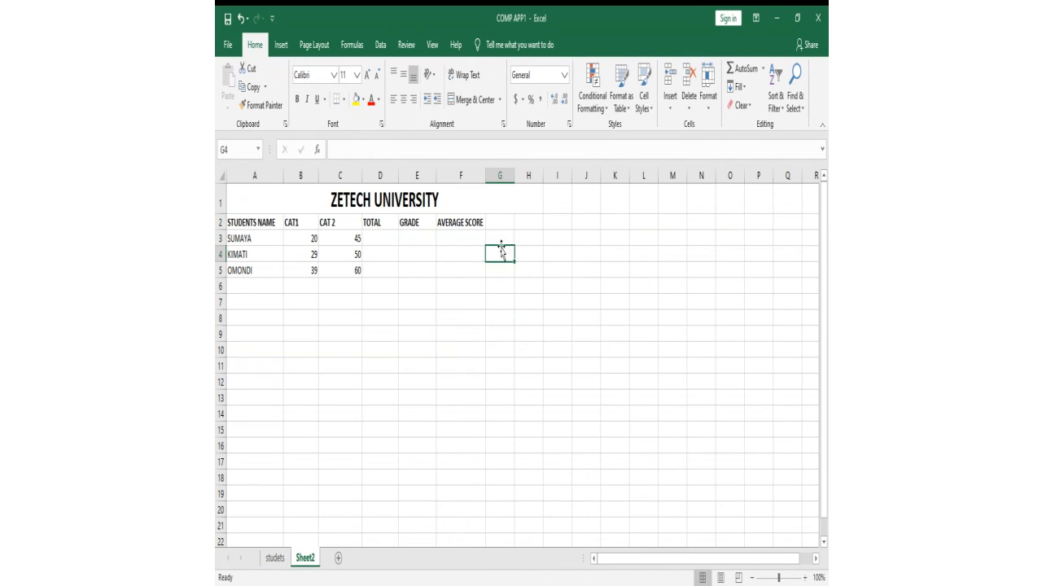
click(496, 220)
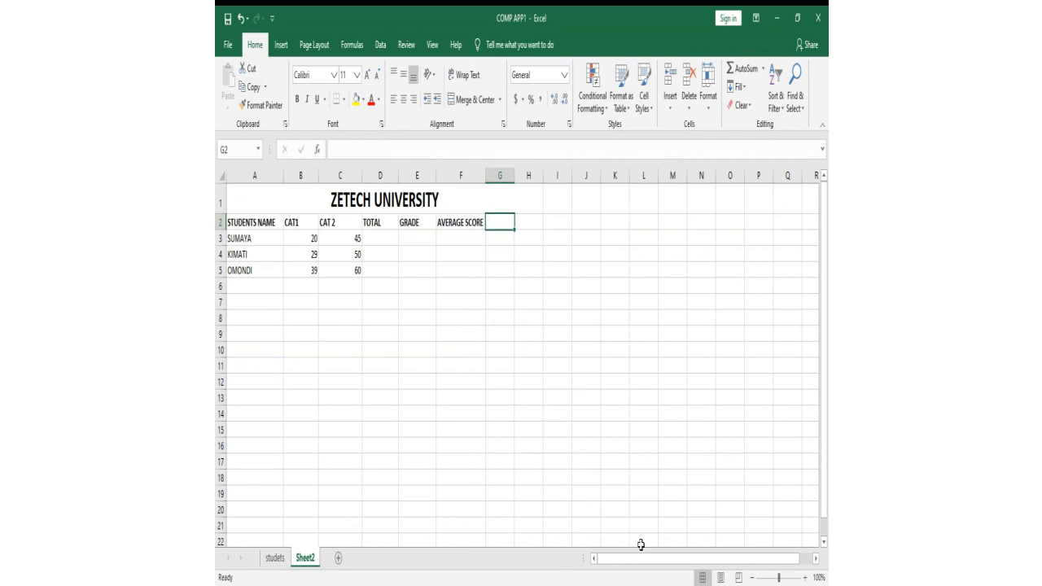
click(637, 584)
click(303, 236)
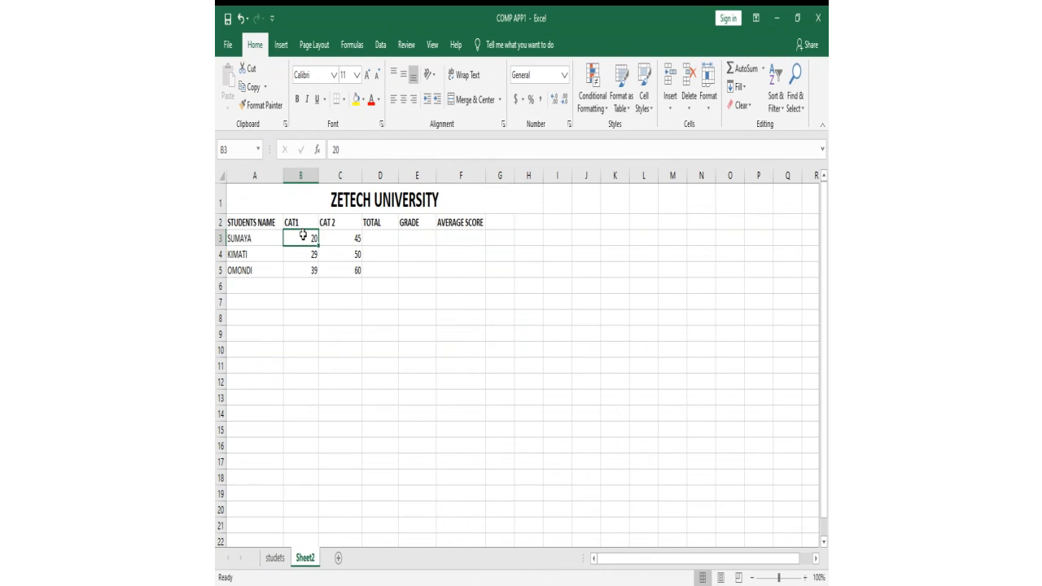
click(322, 236)
Step: Widen the TOTAL column on Sheet2 and set the font size of cell D3 to 18
click(372, 236)
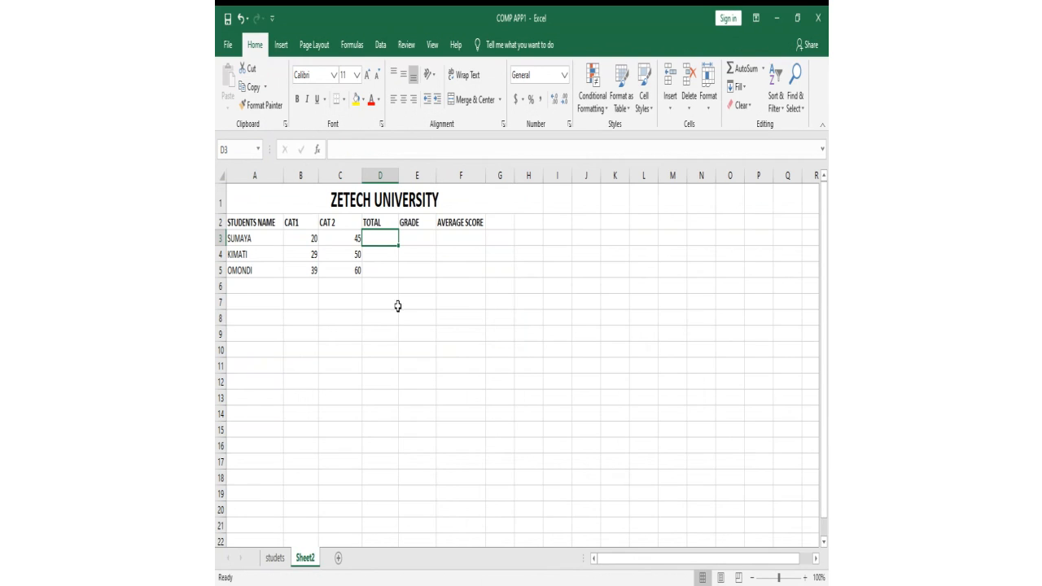
drag(399, 172, 438, 173)
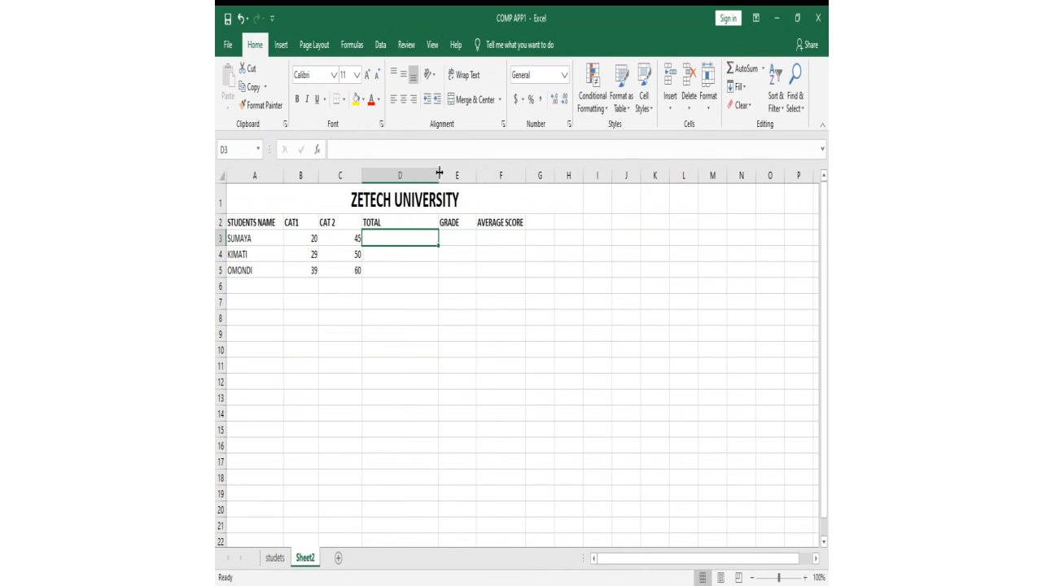
click(355, 76)
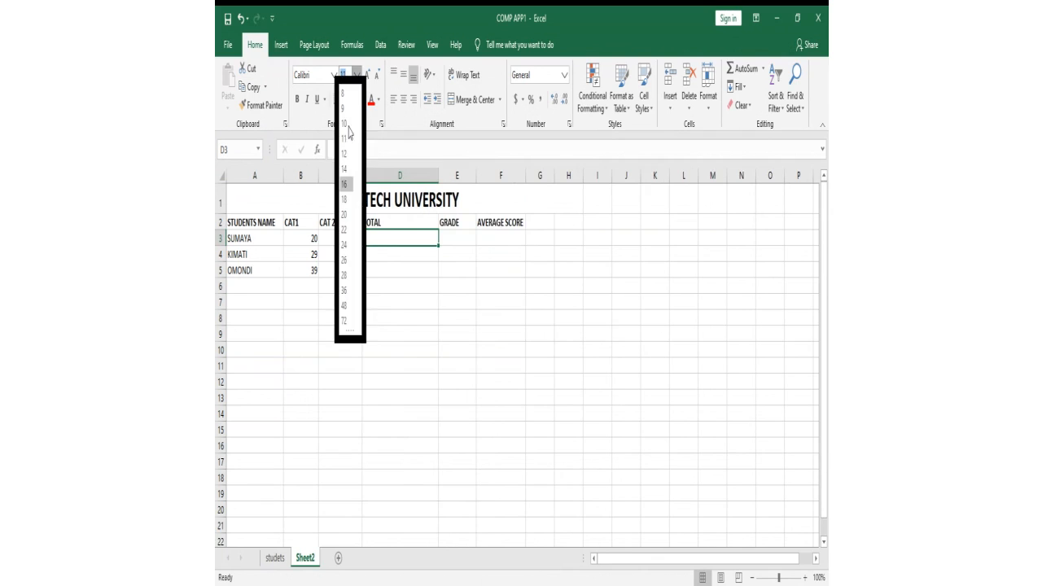
click(343, 201)
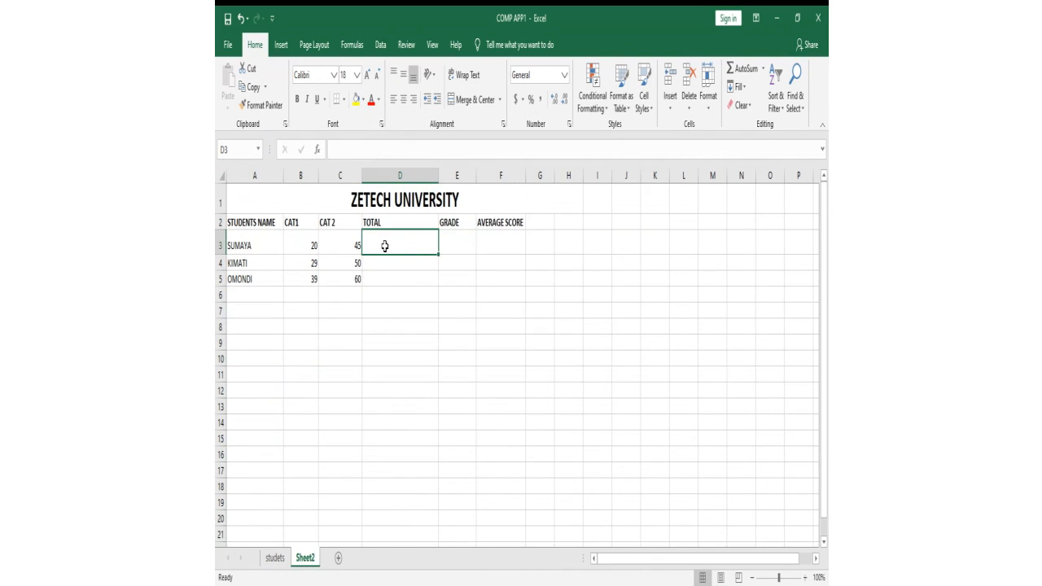
Step: Enter the formula =SUM(B3:C3) in cell D3 of Sheet2 to total the first student's CAT marks
text(=)
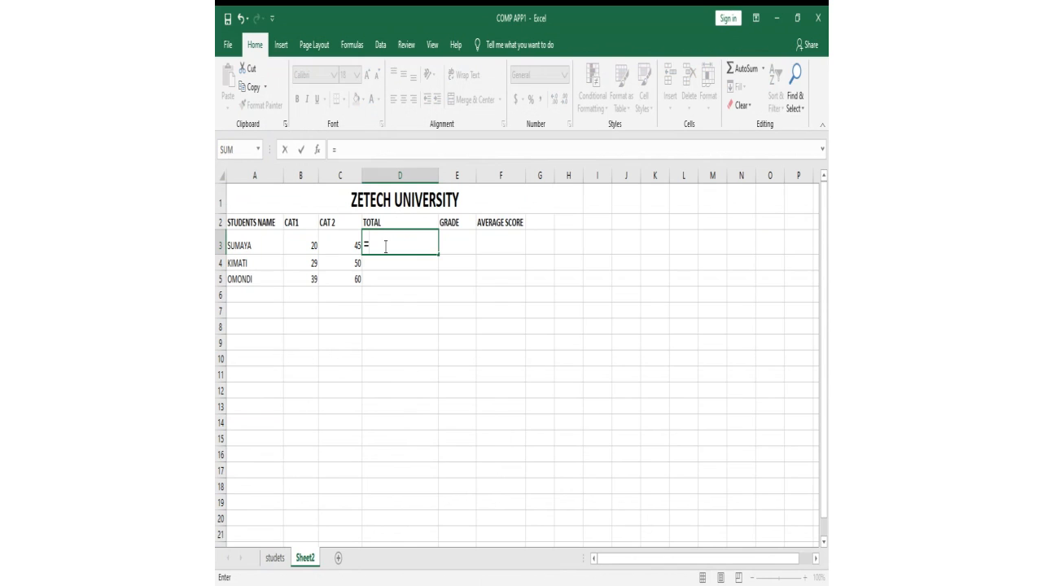
text(Sum)
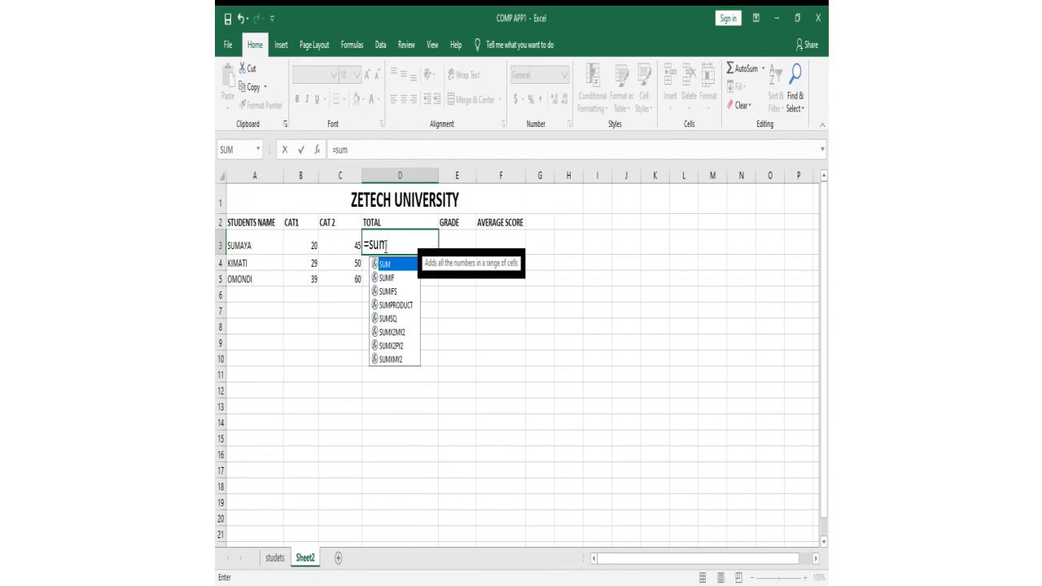
text(()
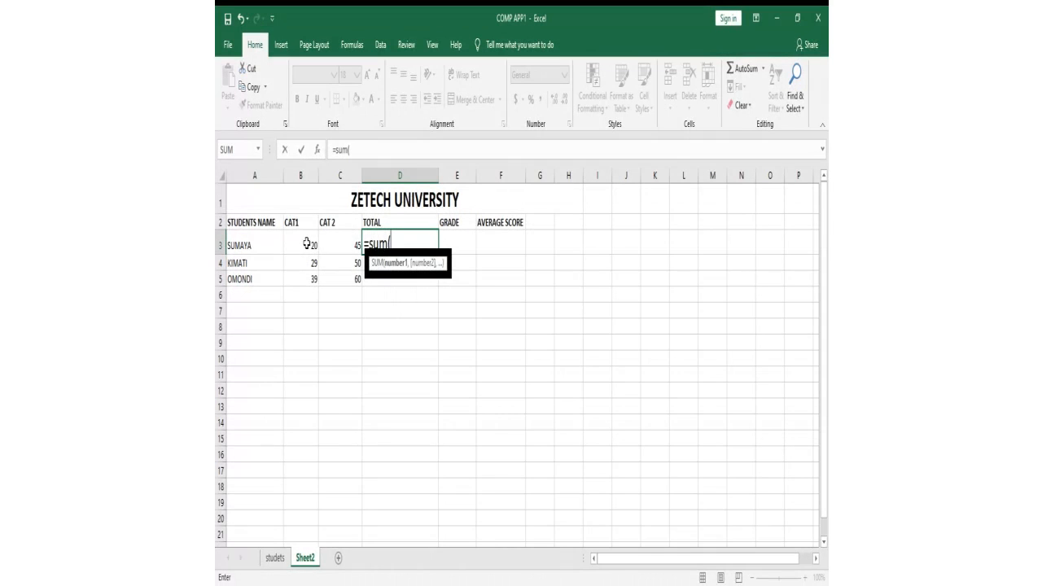
text(b3)
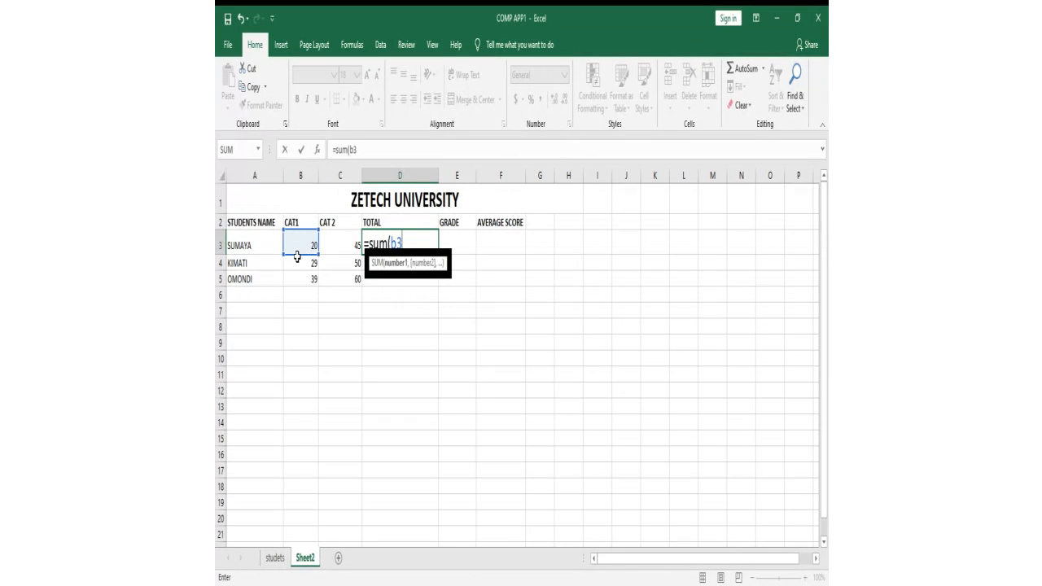
text(:c3)
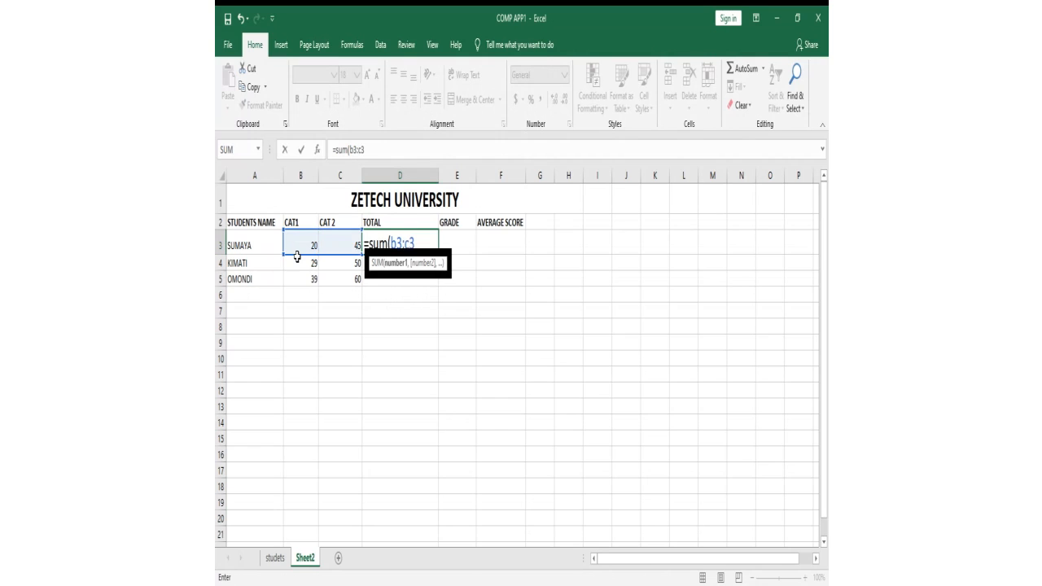
text())
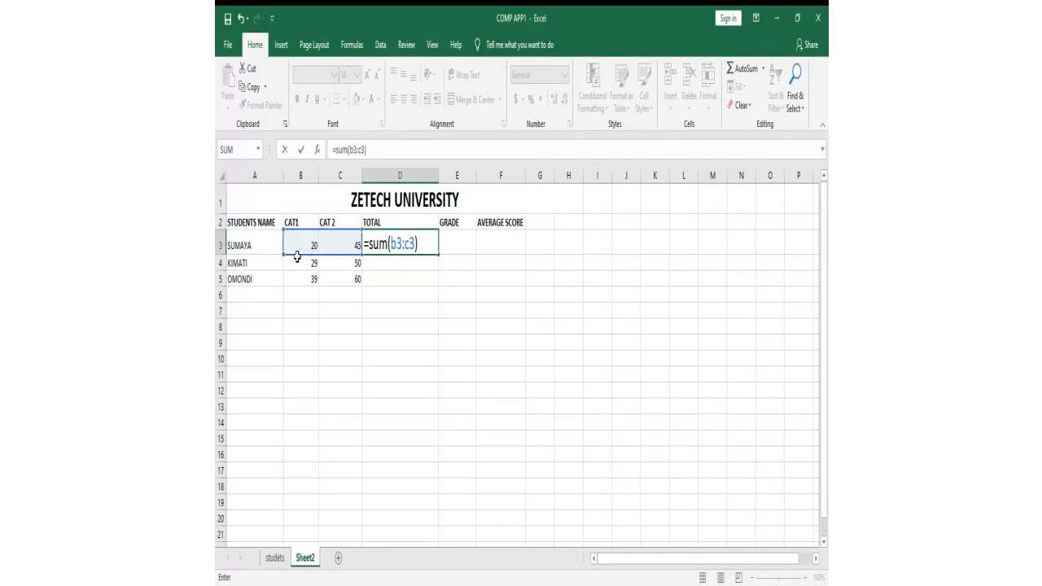
key(Return)
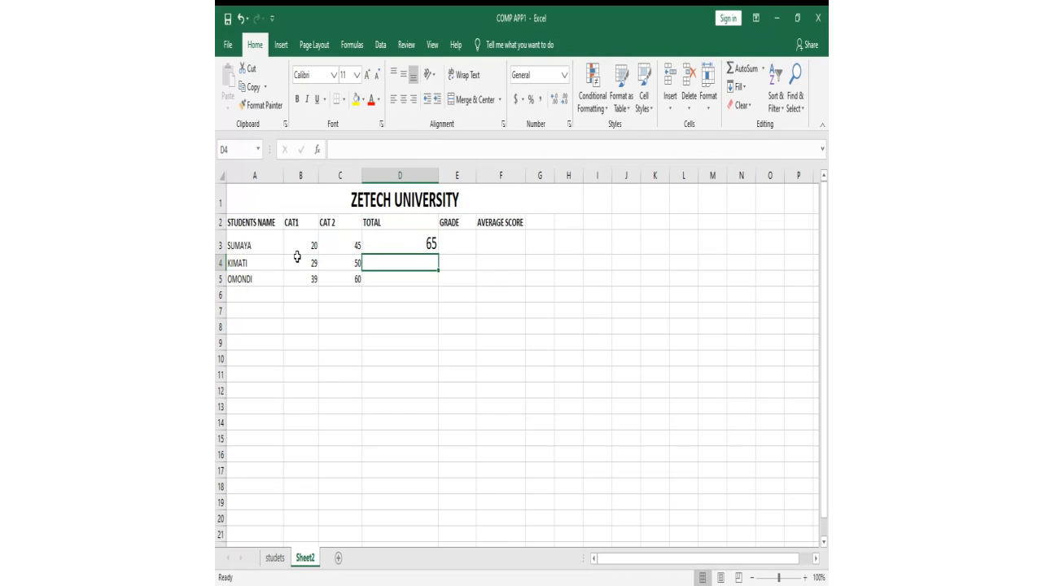
Step: Fill the SUM formula from D3 down through D5 for the remaining students
click(384, 242)
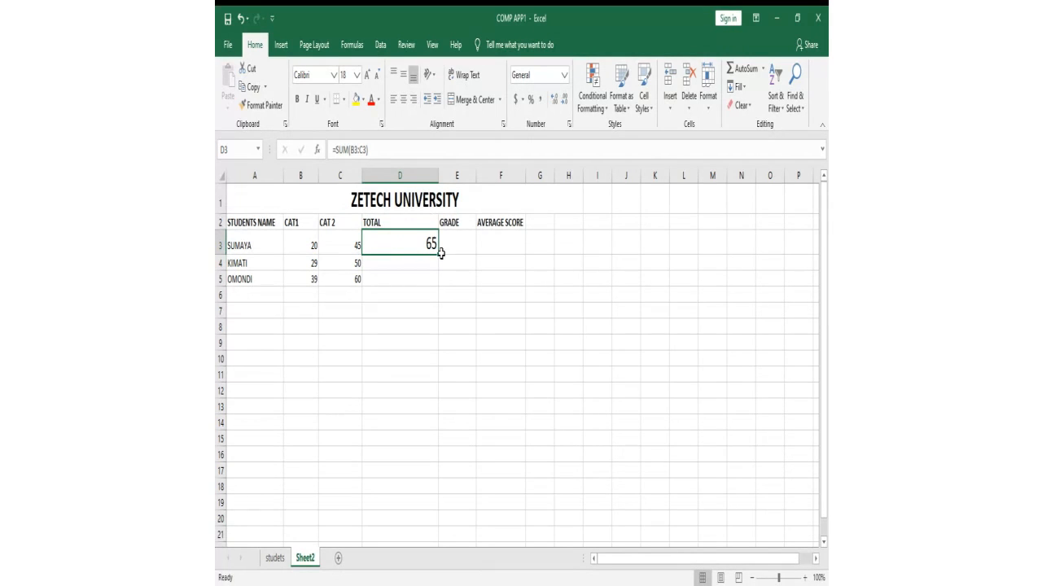
drag(438, 255, 437, 285)
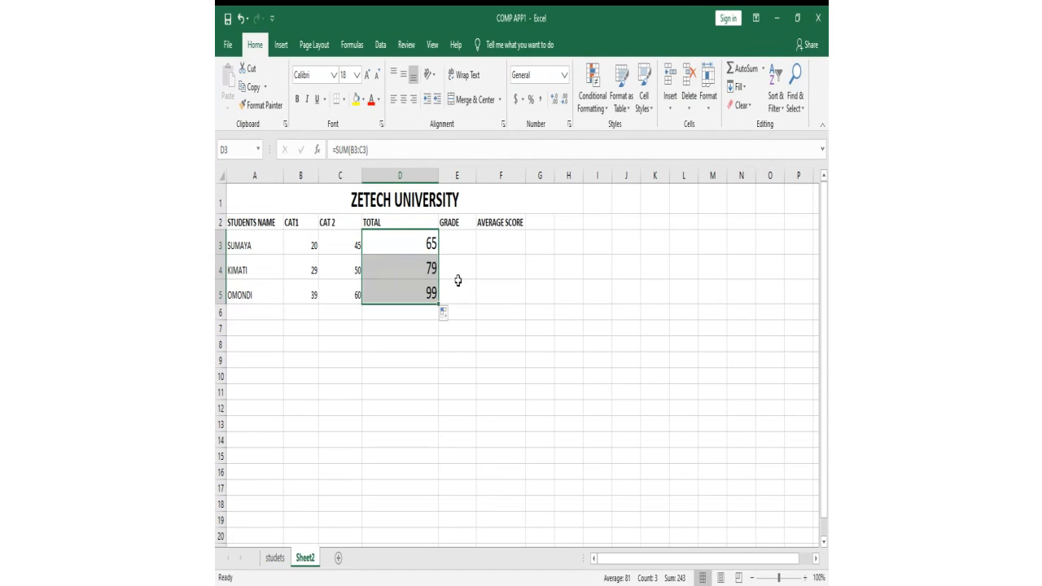
click(458, 286)
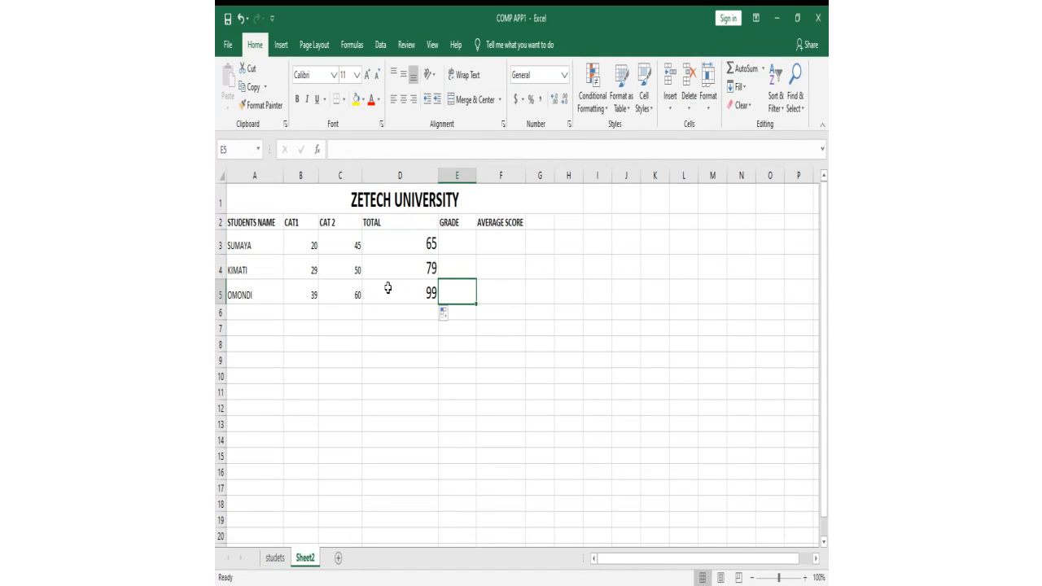
Step: Narrow the TOTAL column on Sheet2 slightly
click(384, 247)
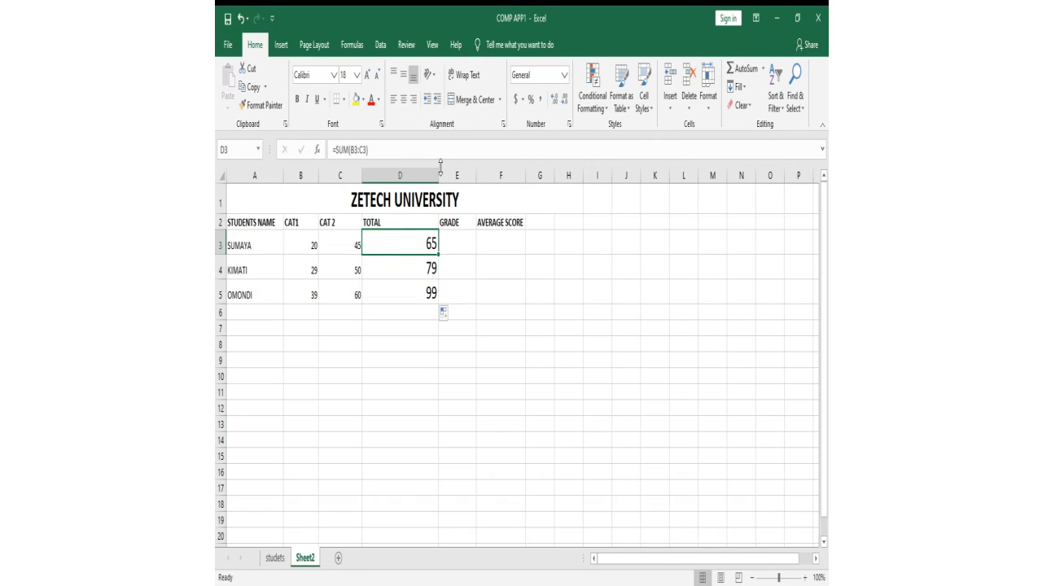
drag(440, 170, 421, 170)
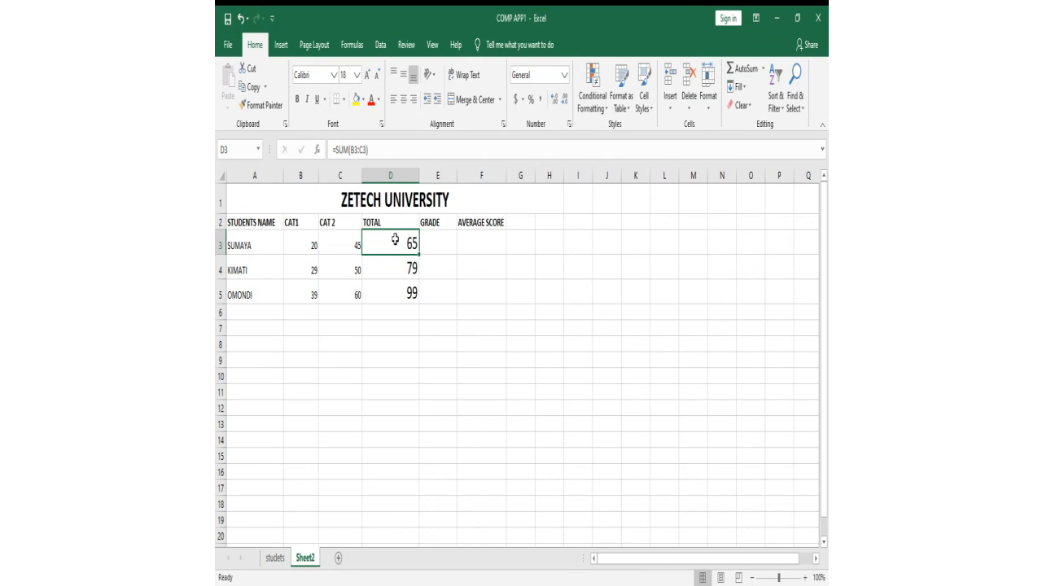
click(437, 264)
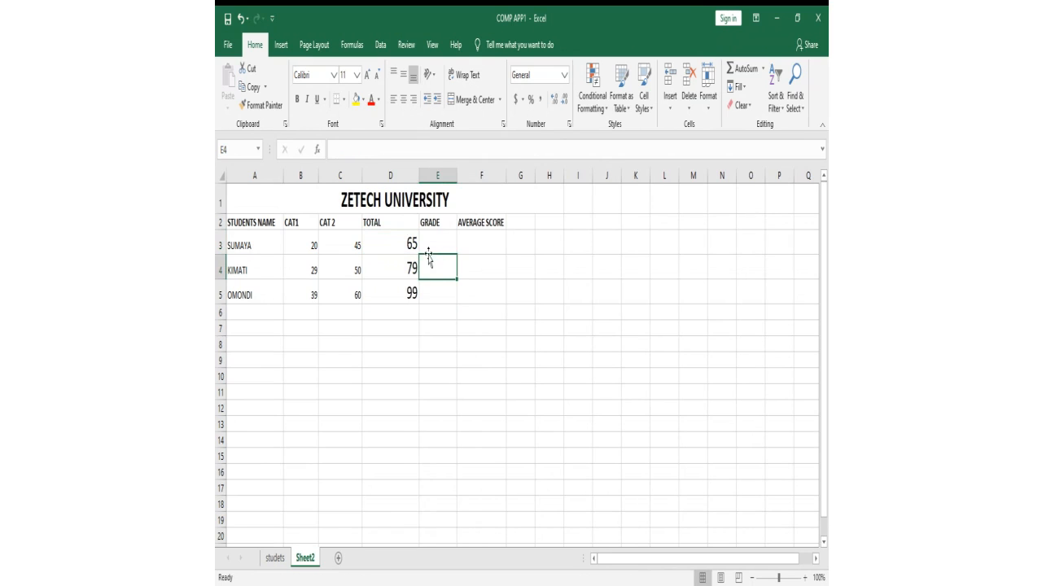
Step: Clear the SUM results from cells D3 to D5 in the TOTAL column
click(399, 245)
drag(399, 245, 399, 282)
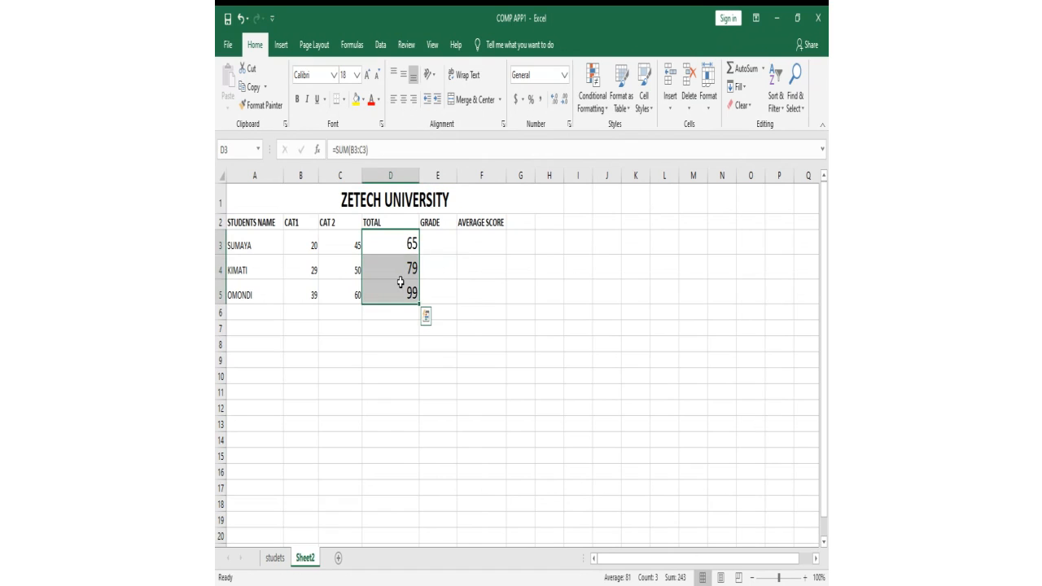
key(Delete)
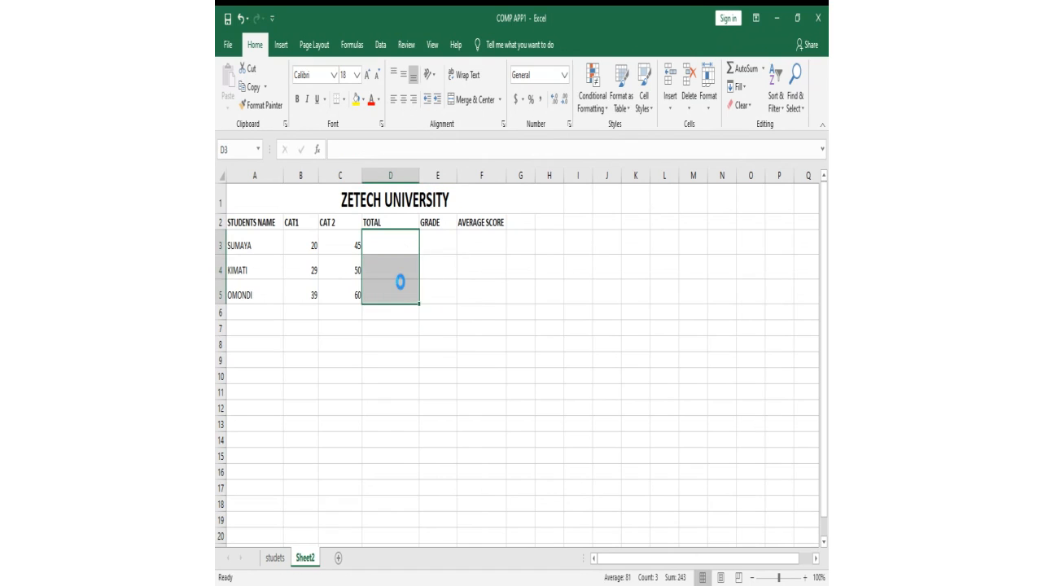
Step: Calculate the first student's total in D3 with =SUM(B3:C3), picking B3 from the sheet as the start of the range
click(399, 248)
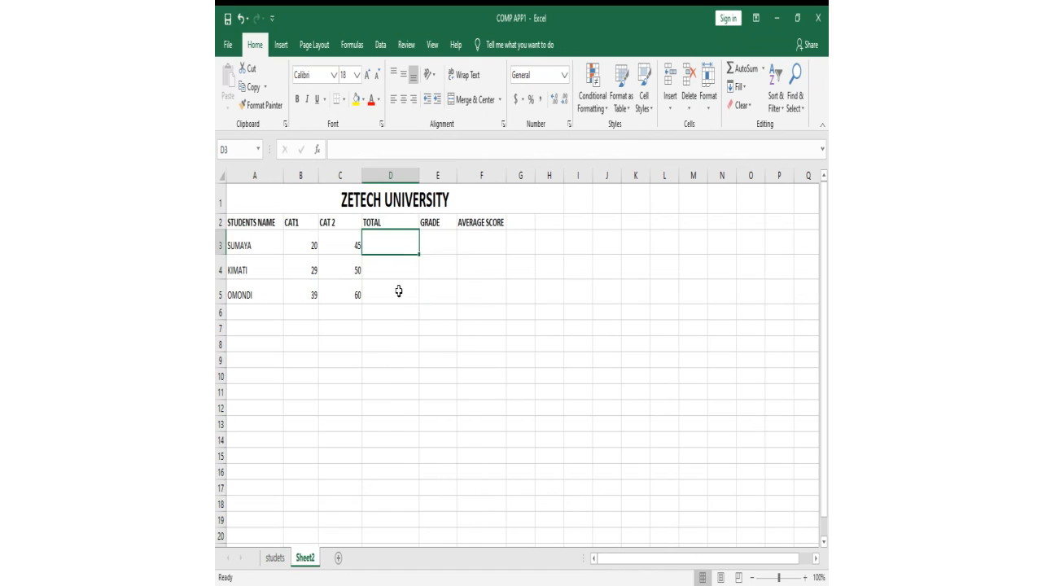
text(=)
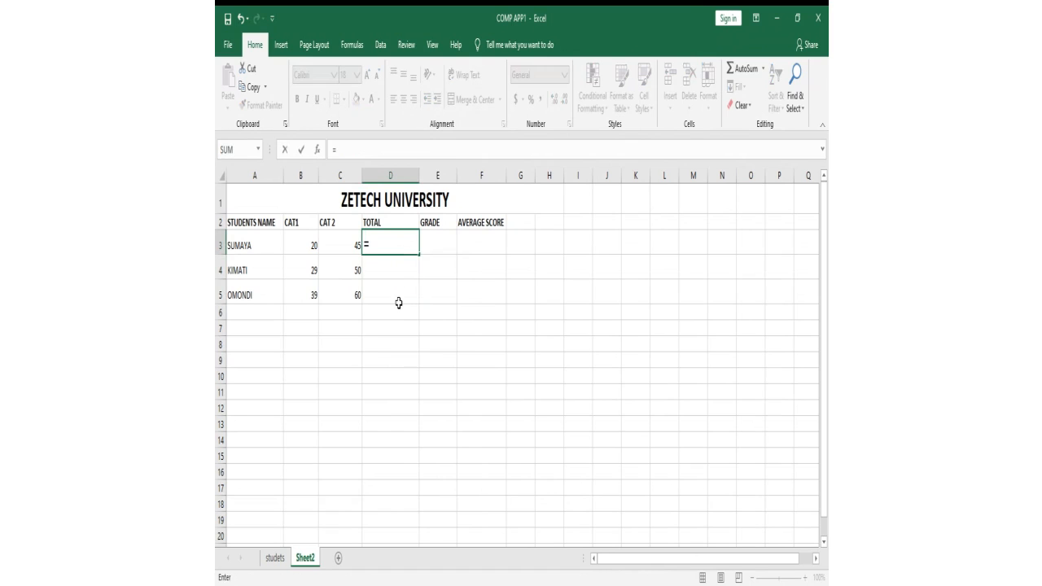
text(su)
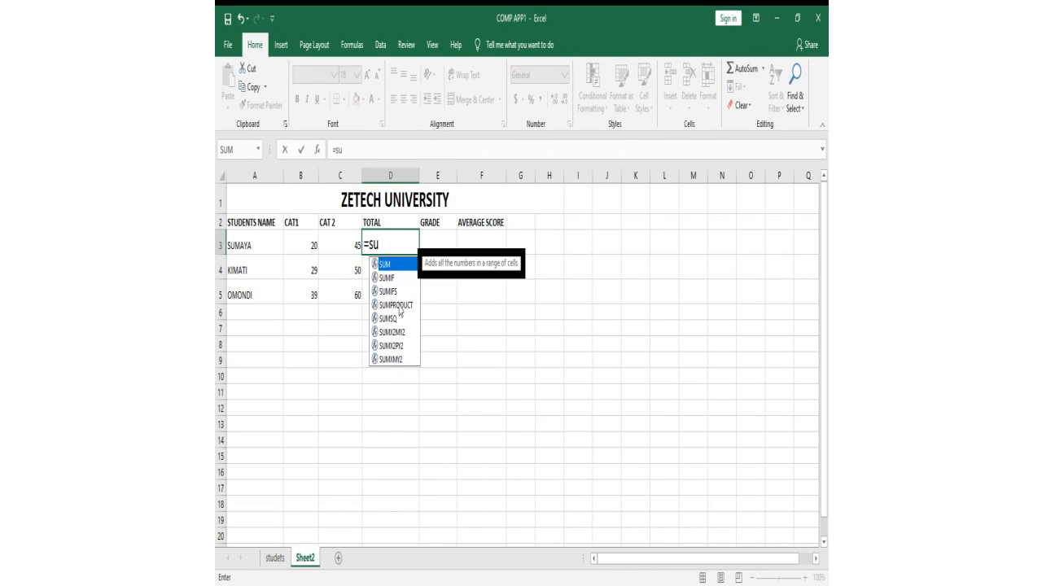
text(m)
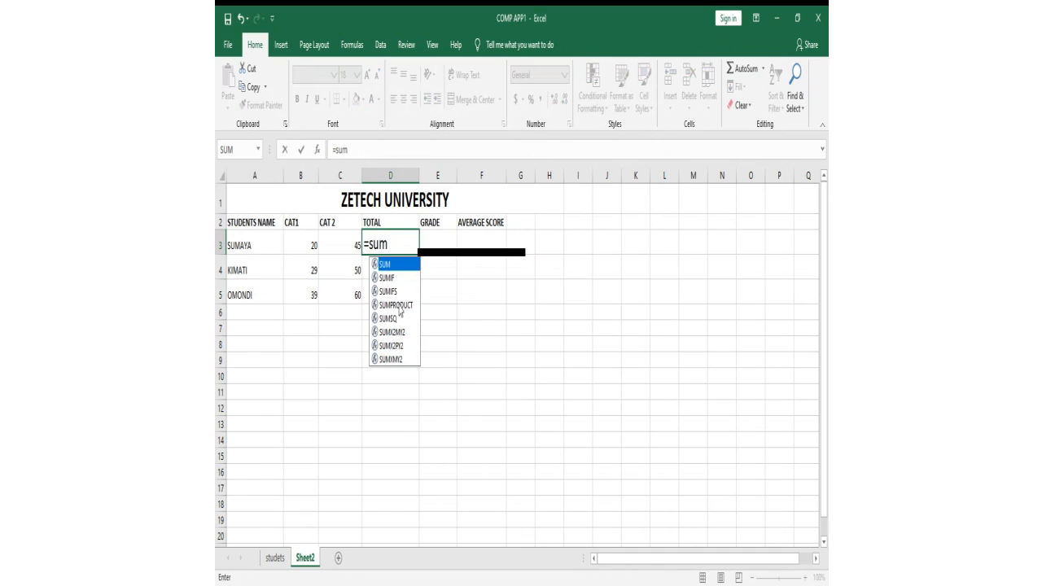
text(()
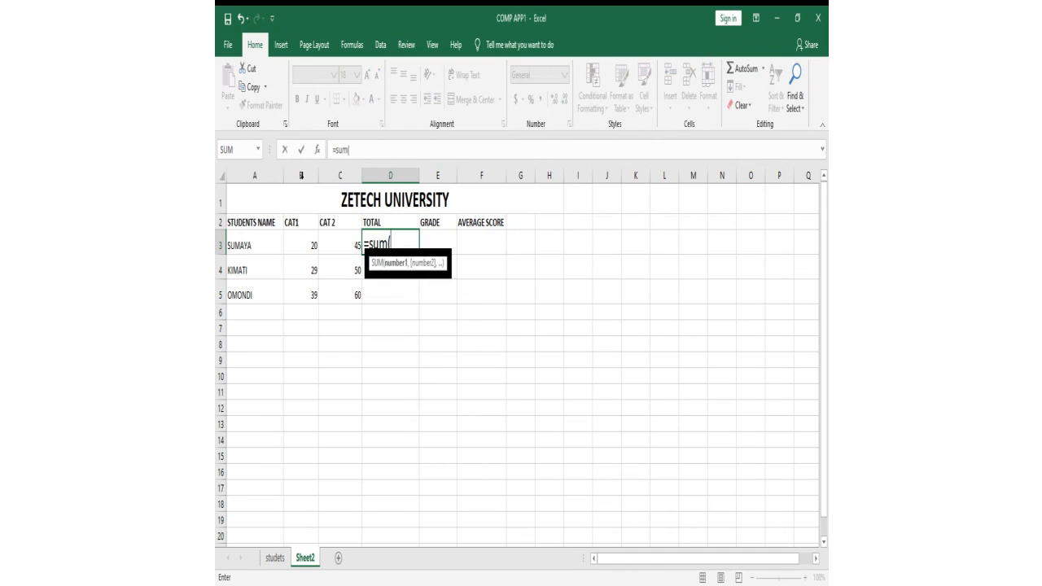
click(306, 244)
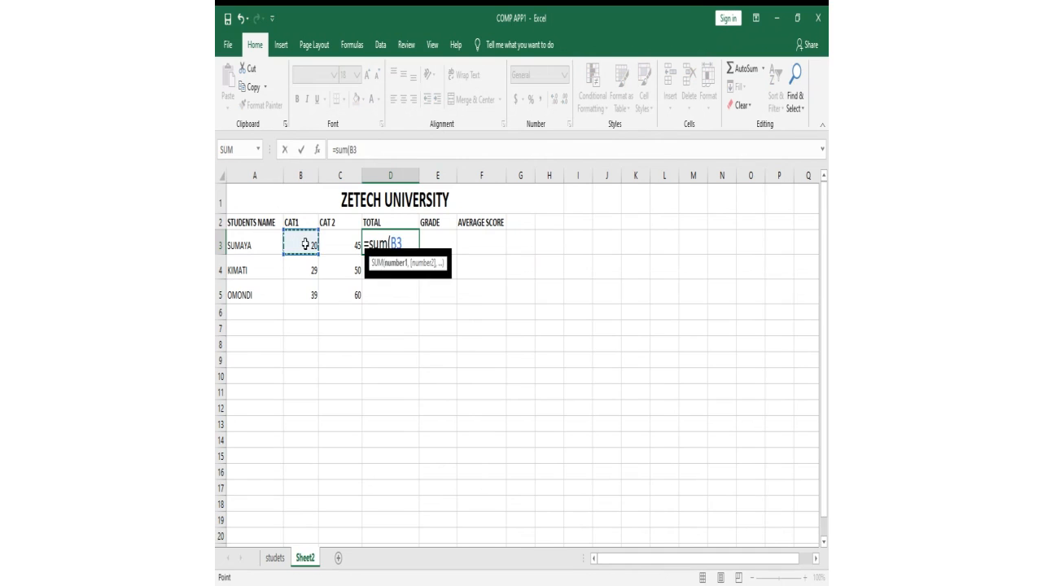
key(F8)
click(305, 245)
key(BackSpace)
key(BackSpace)
text(c3)
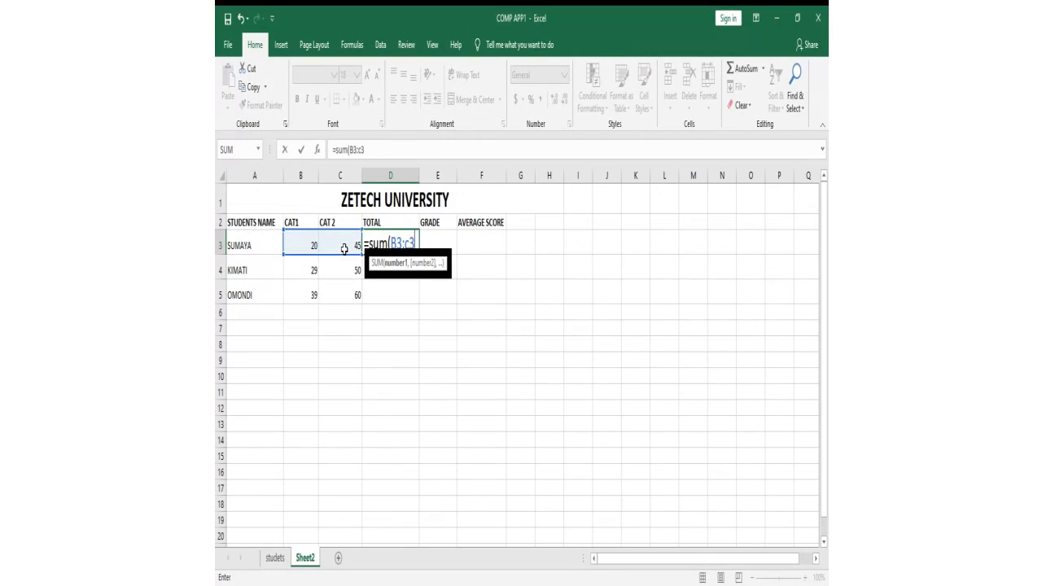
text())
key(Return)
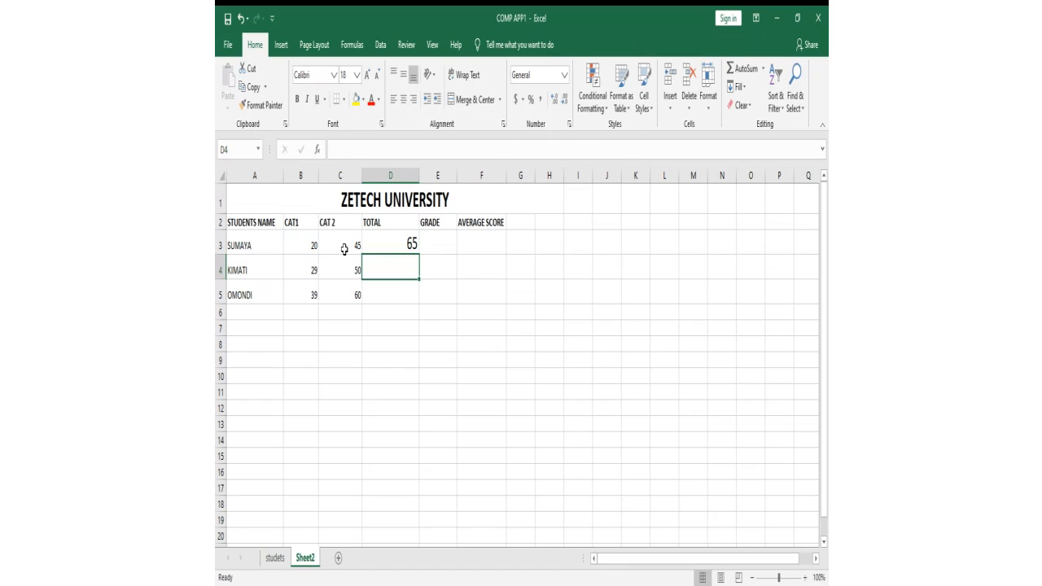
Step: Copy the D3 total formula down to D5 so every student row gets a total
click(367, 234)
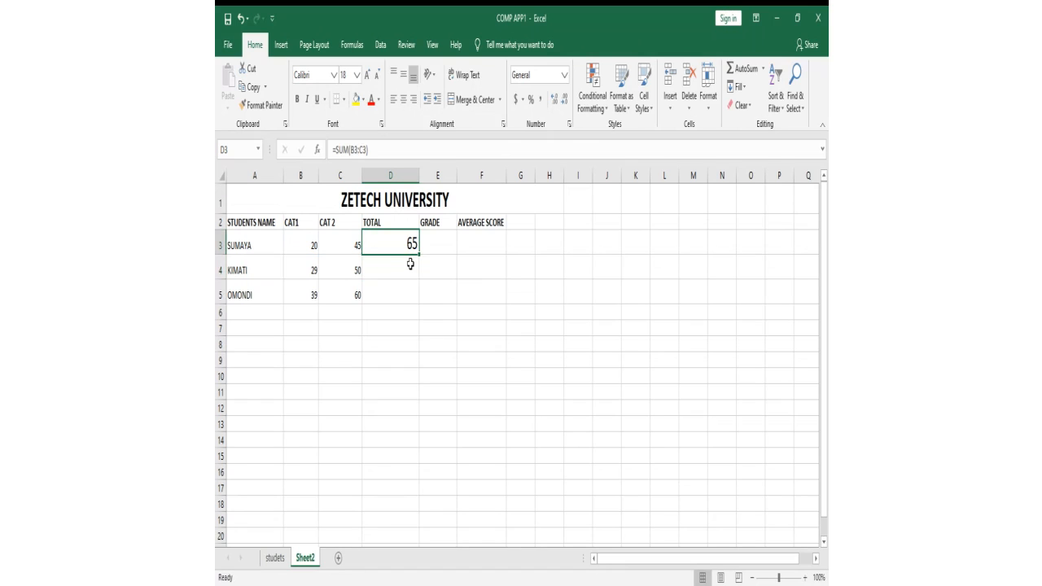
drag(419, 255, 415, 295)
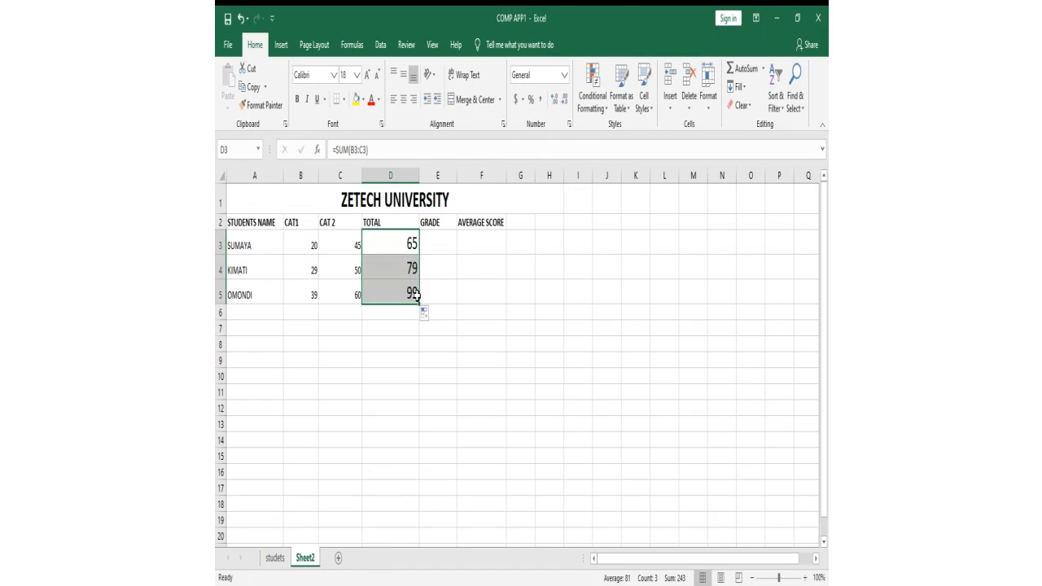
click(444, 272)
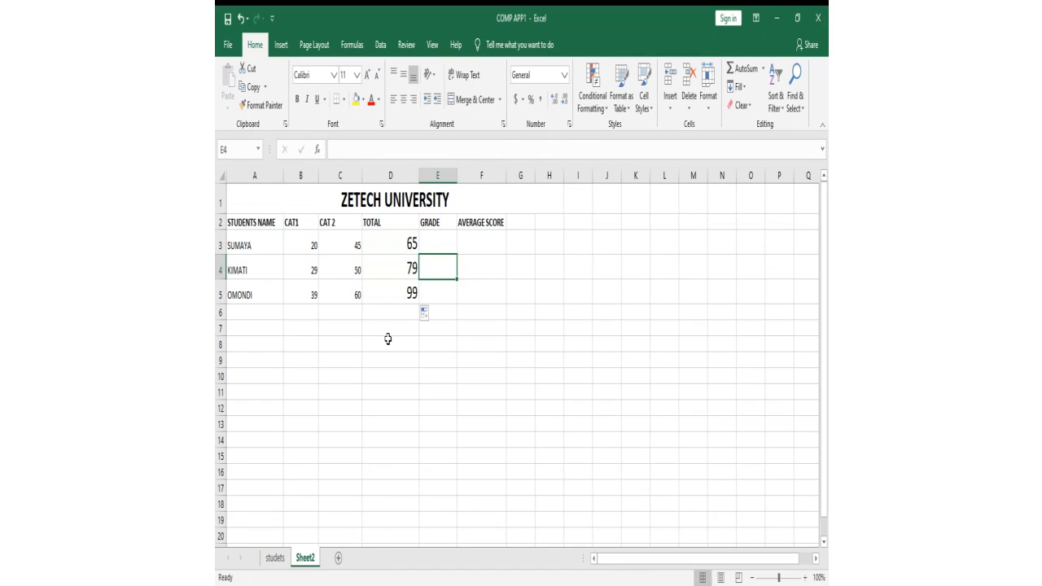
Step: Add the row label total in cell A6, below the last student's name
click(274, 318)
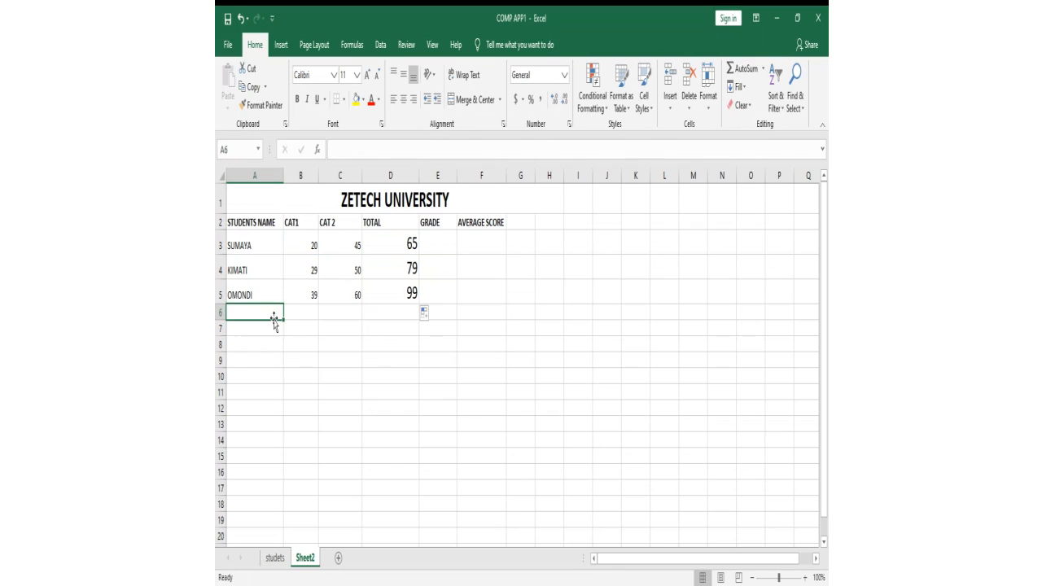
text(total)
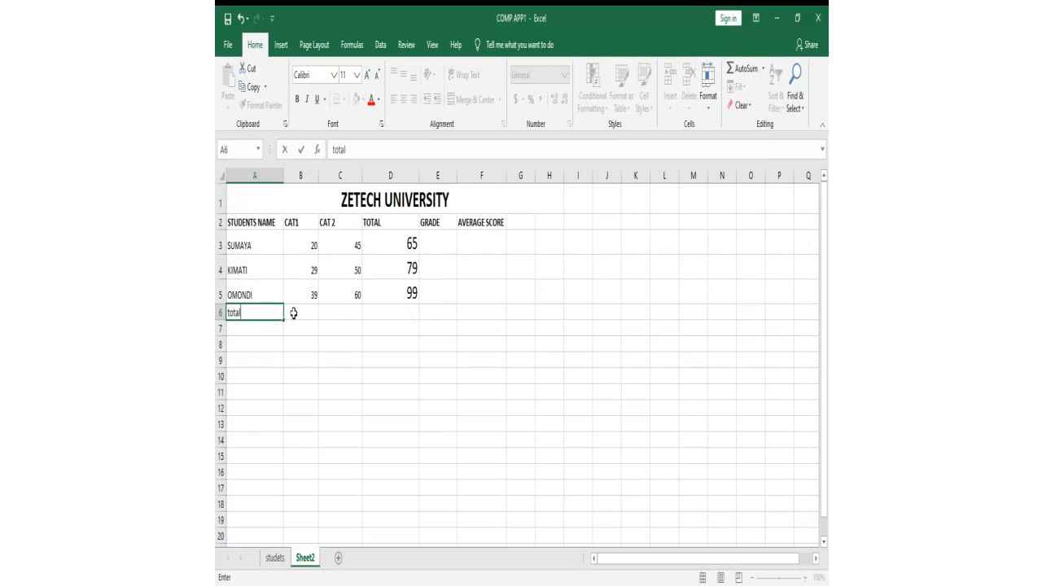
click(295, 313)
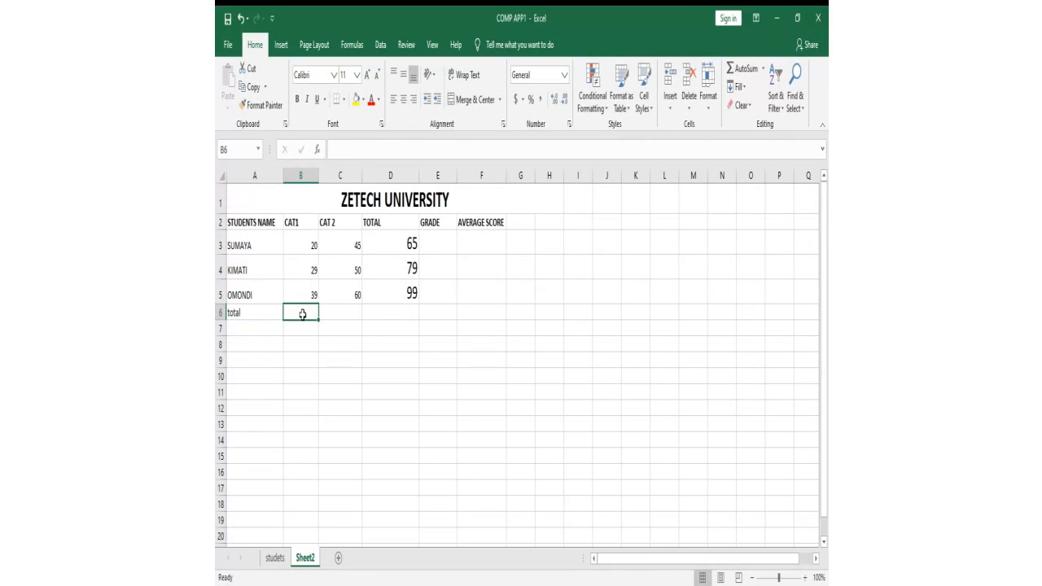
click(301, 240)
click(301, 268)
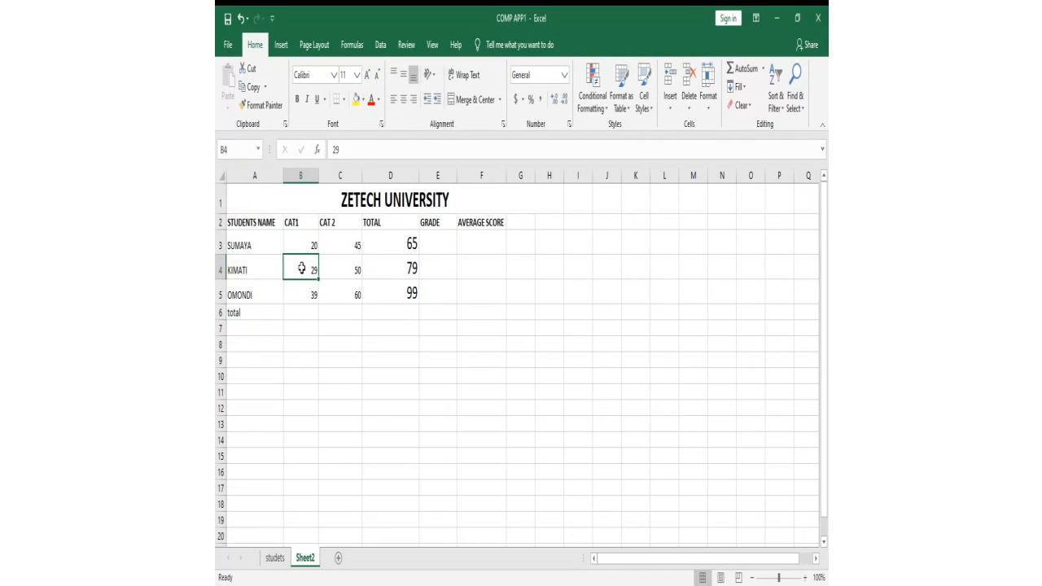
click(300, 296)
click(302, 316)
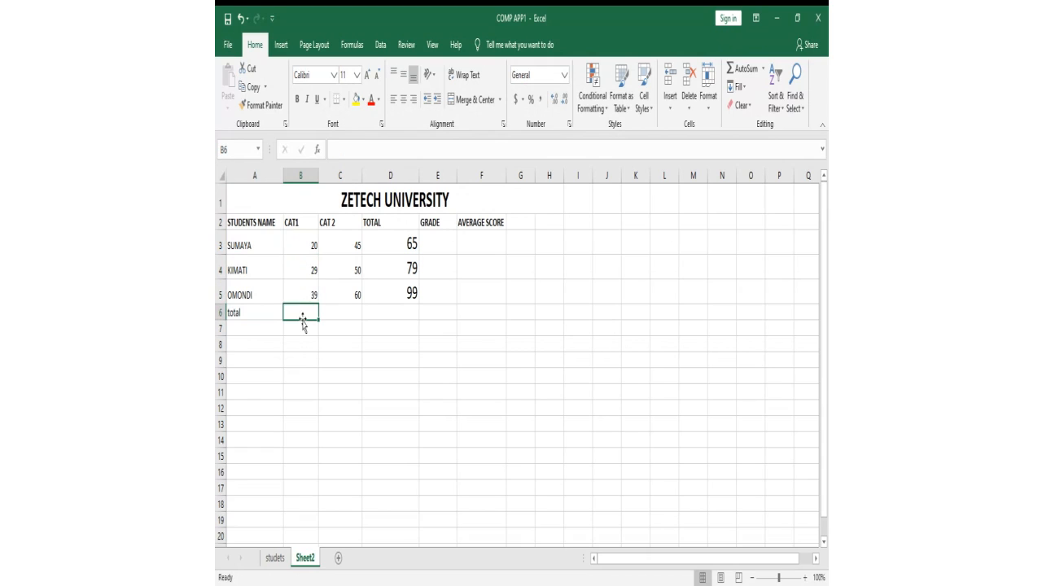
click(797, 17)
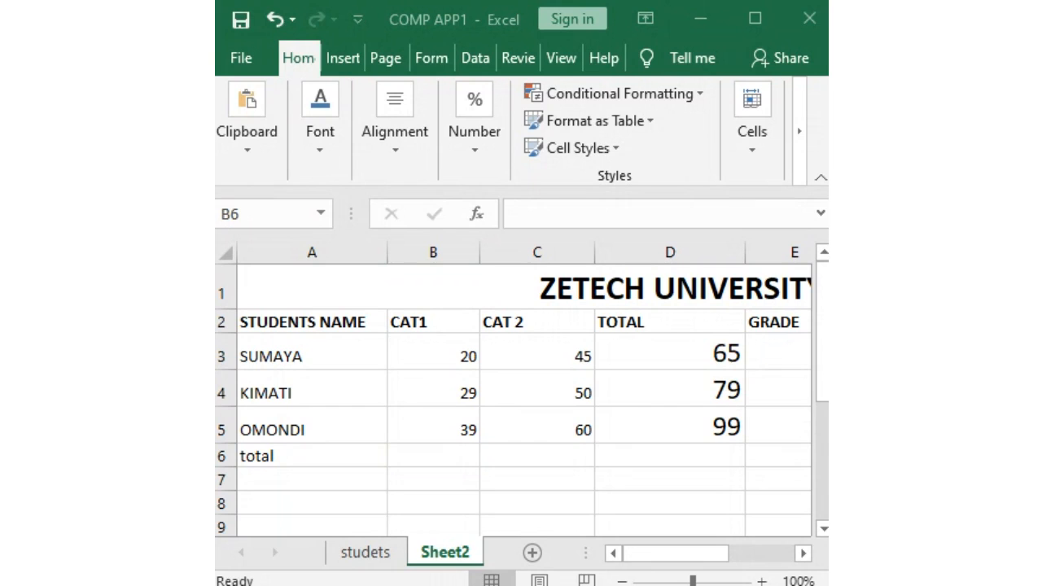
click(434, 456)
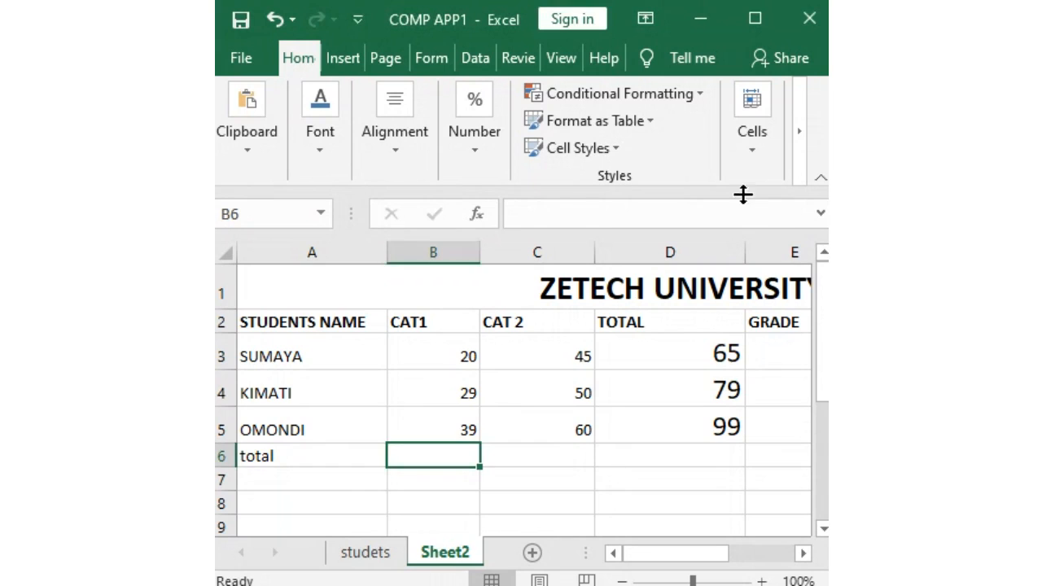
click(755, 23)
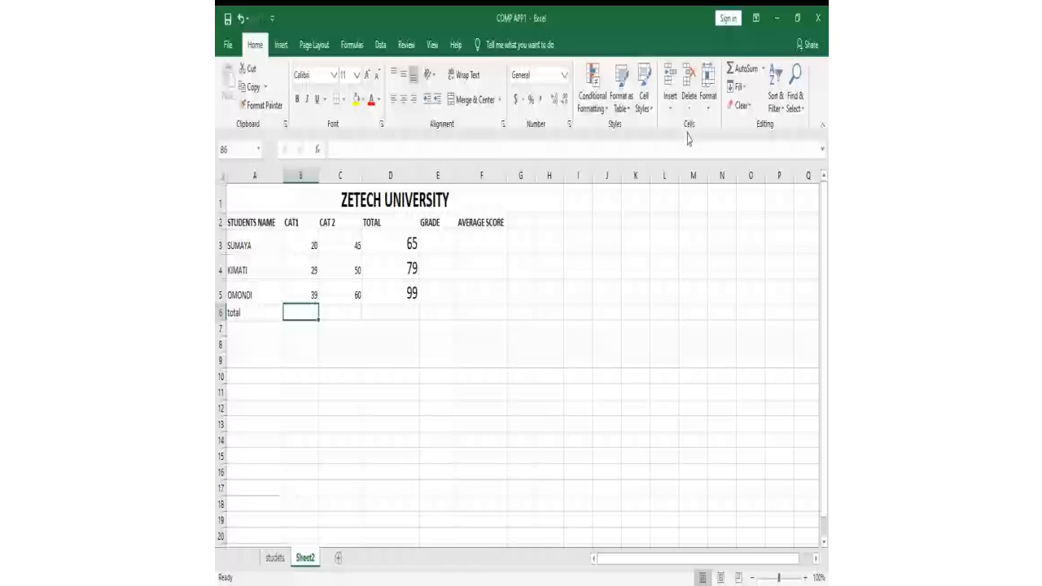
click(254, 391)
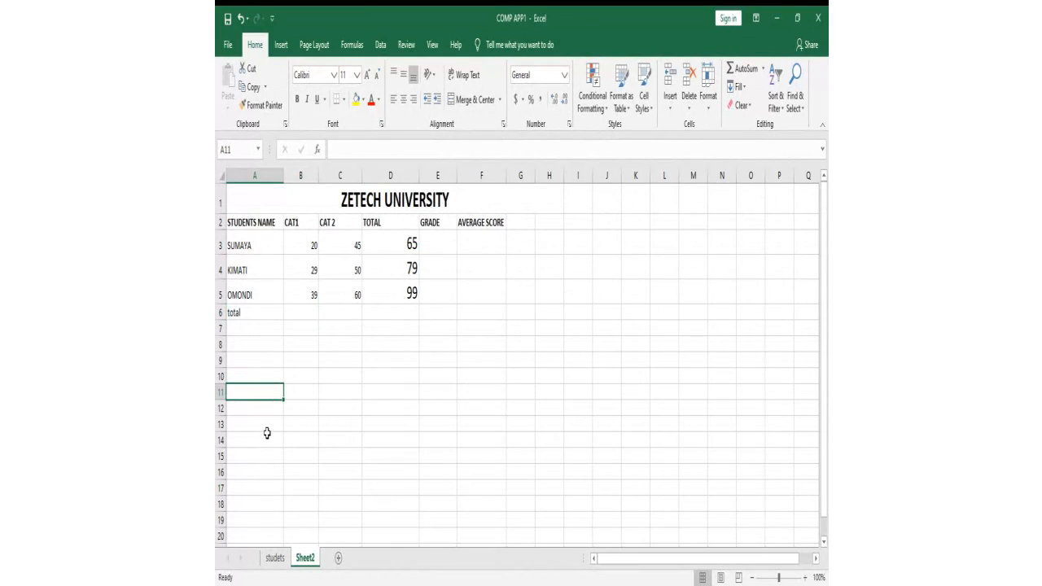
Step: Enter 50 in cell A11 and add a new blank worksheet directly after the studets sheet
text(50)
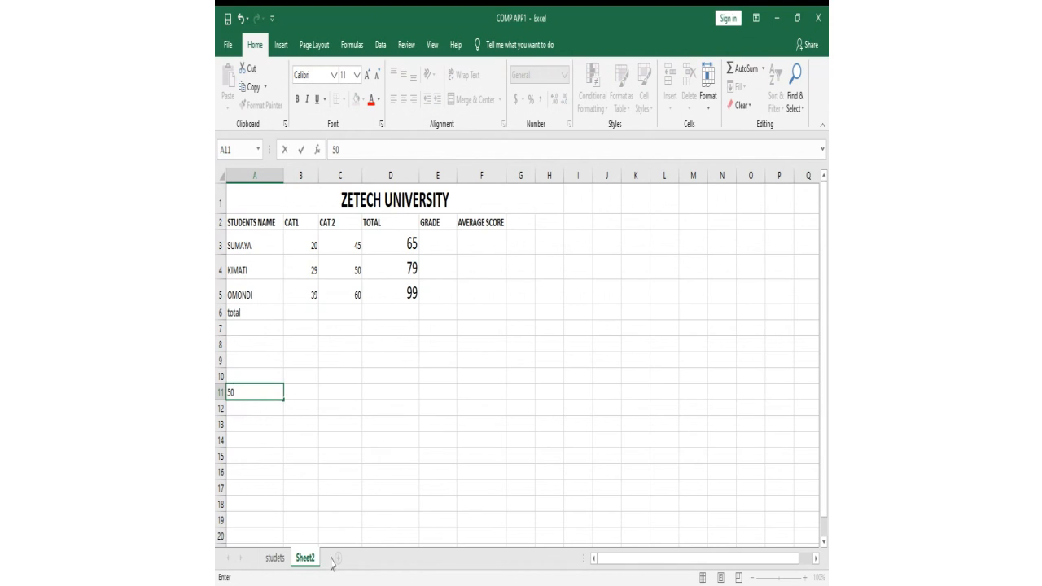
click(275, 558)
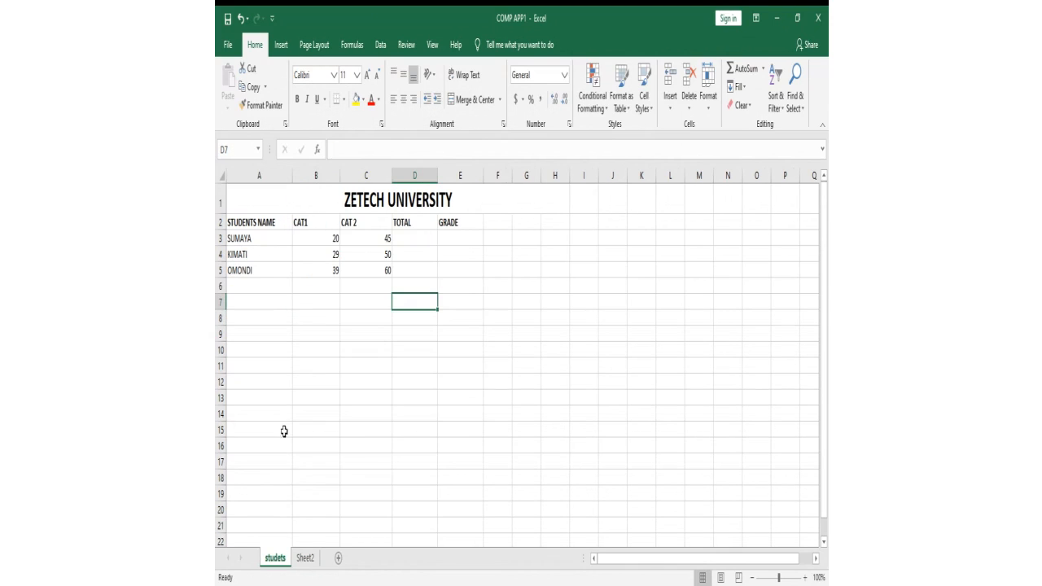
click(338, 559)
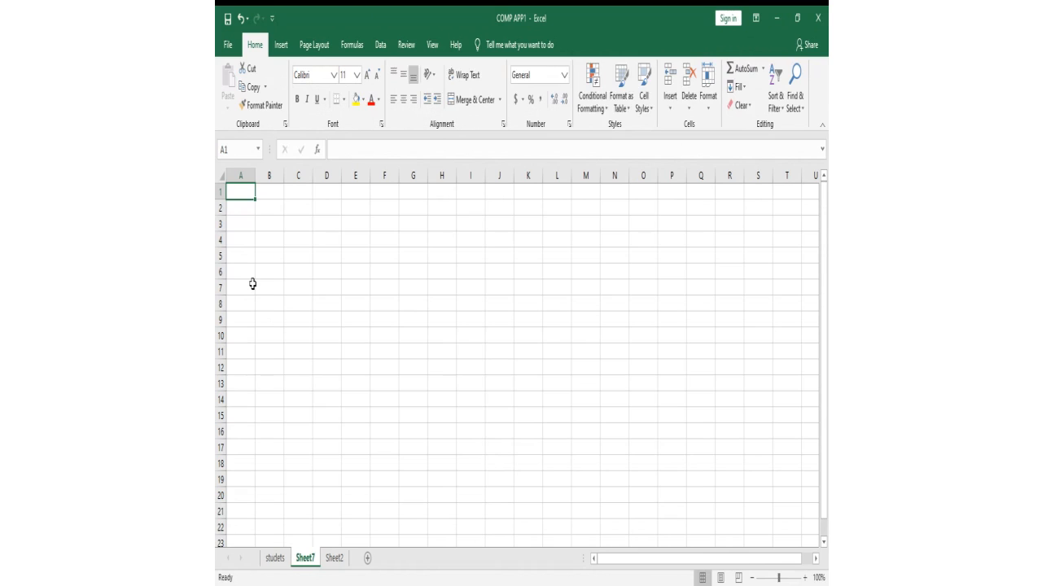
text(50)
key(Tab)
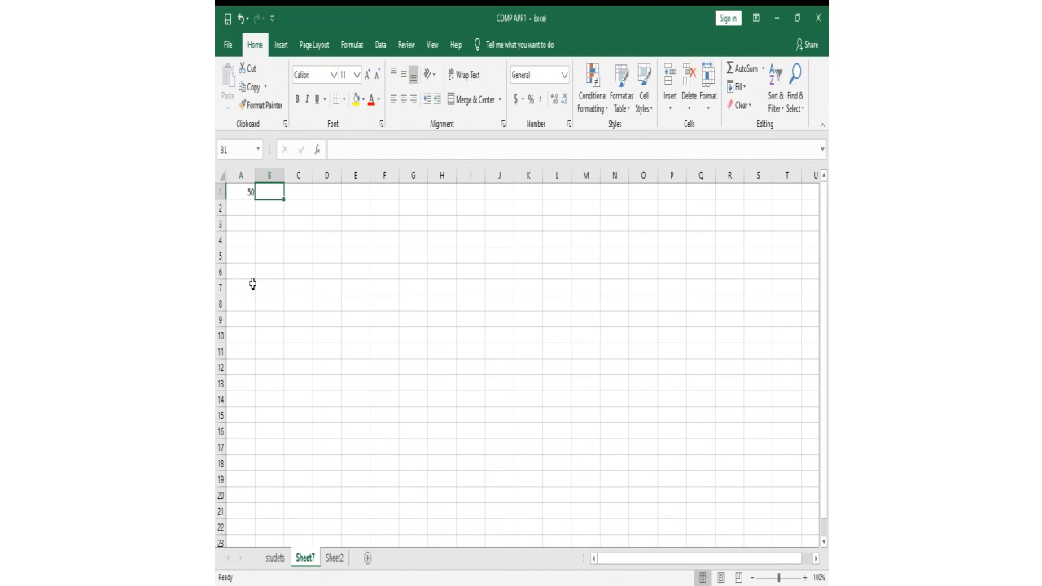
click(245, 189)
key(BackSpace)
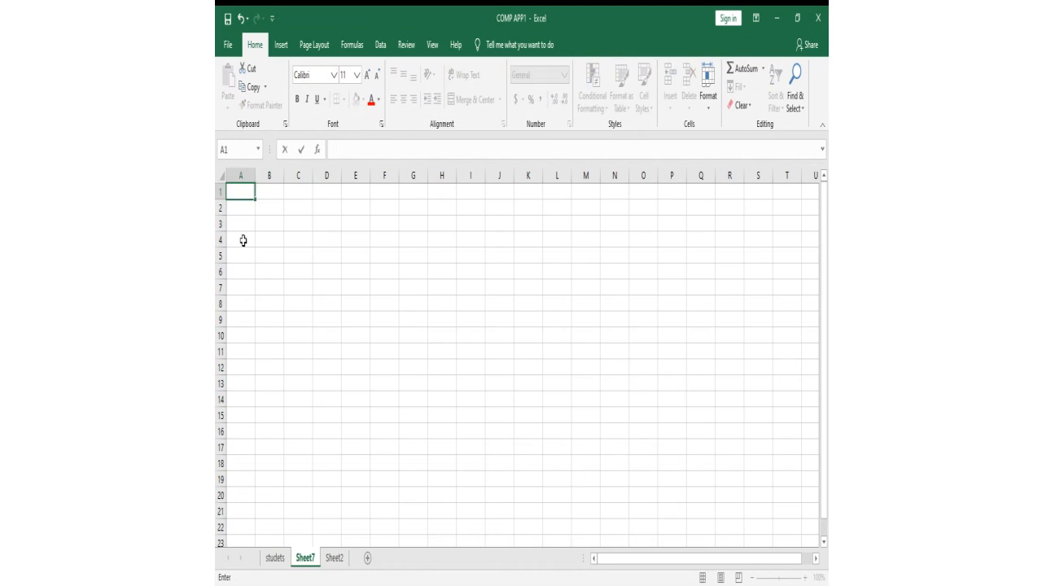
Step: Enter the column headings num 1, num 2 and product in cells A1 to C1 of the new sheet
text(num 1)
click(269, 195)
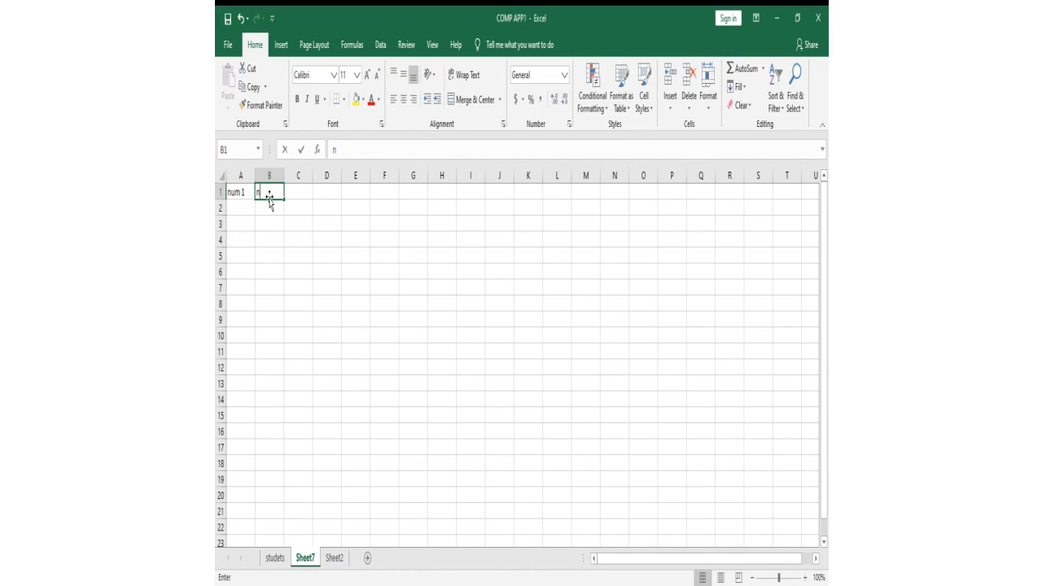
text(num 2)
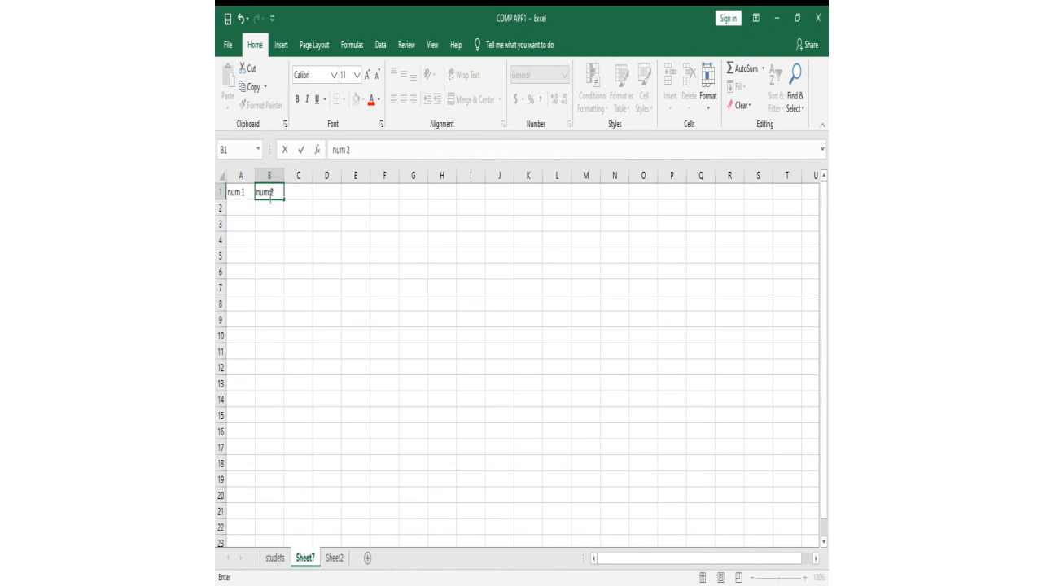
click(291, 195)
text(p)
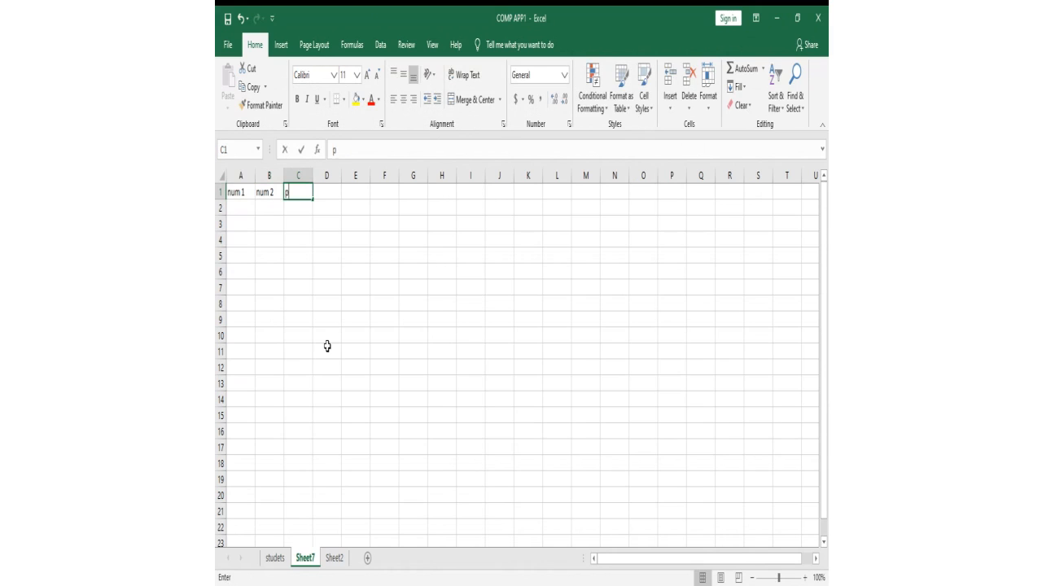
text(roduct)
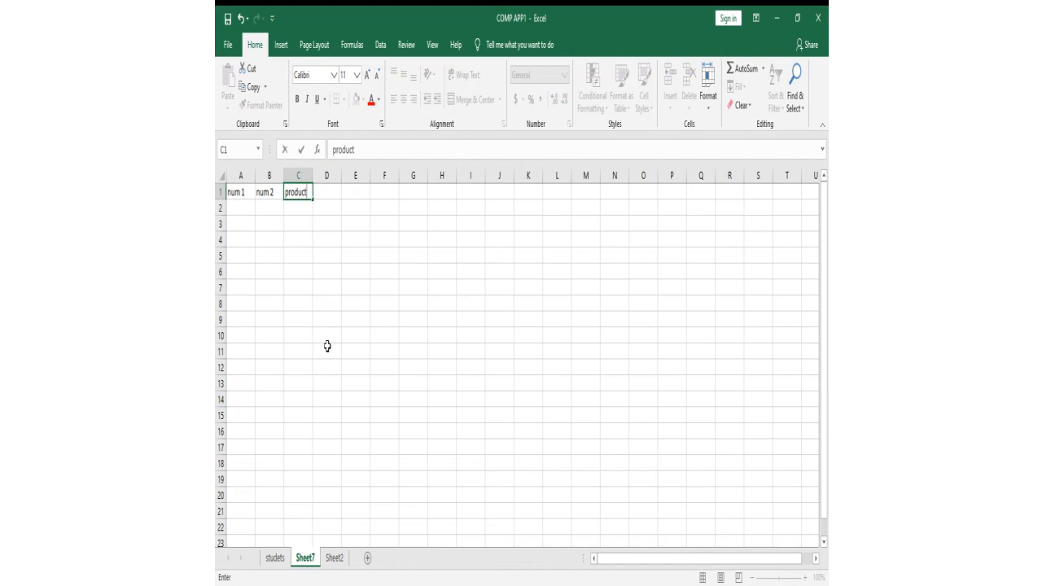
click(249, 212)
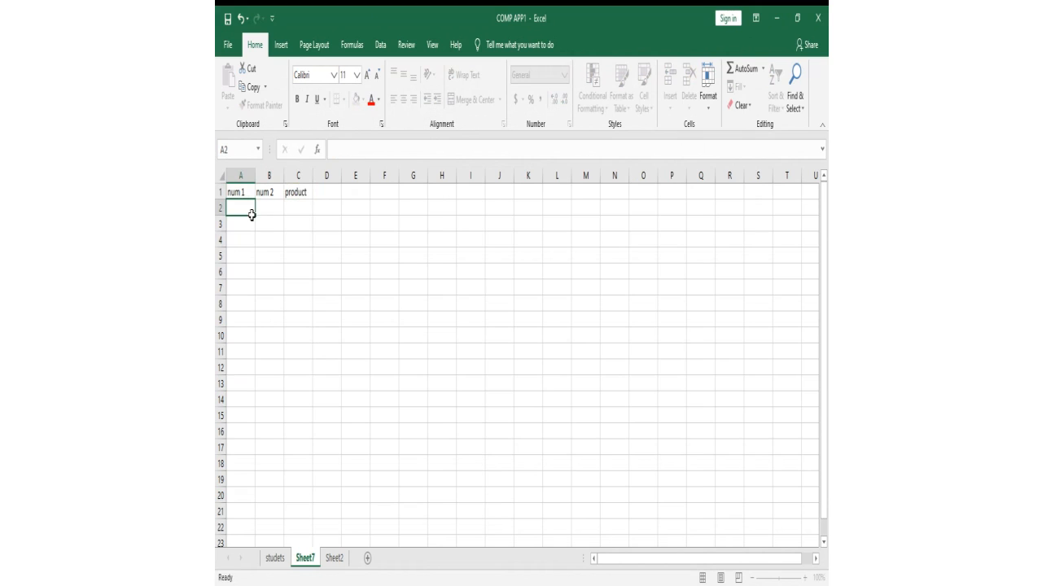
Step: Set the font size of the headings num 1, num 2 and product in A1:C1 to 24
drag(246, 195, 298, 192)
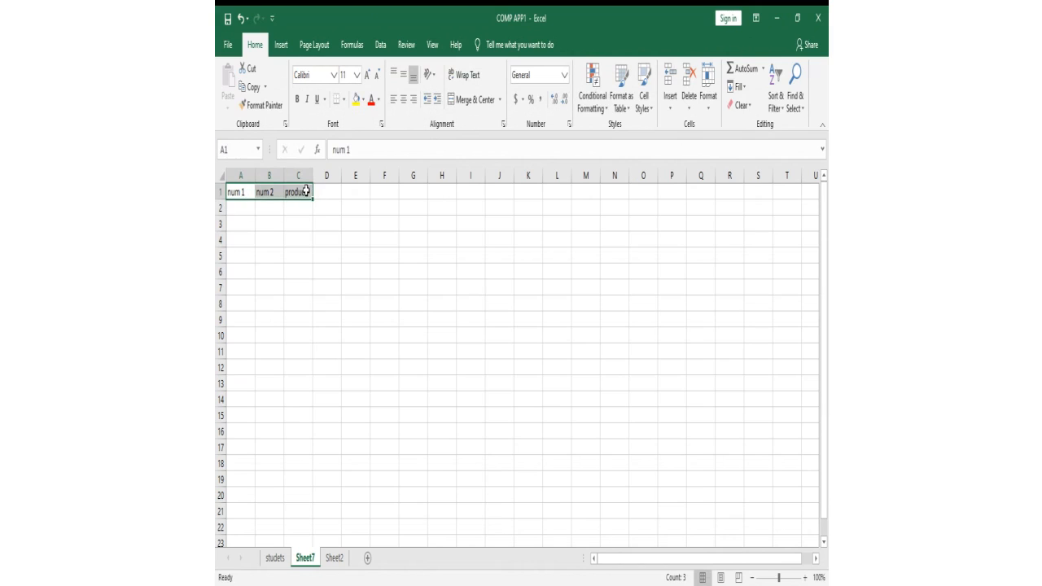
click(357, 75)
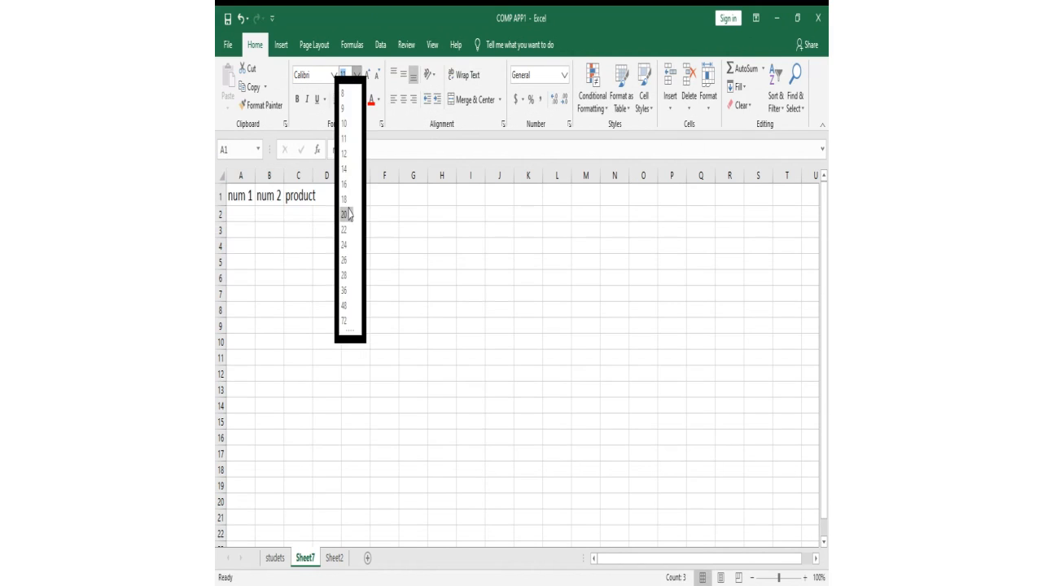
click(345, 246)
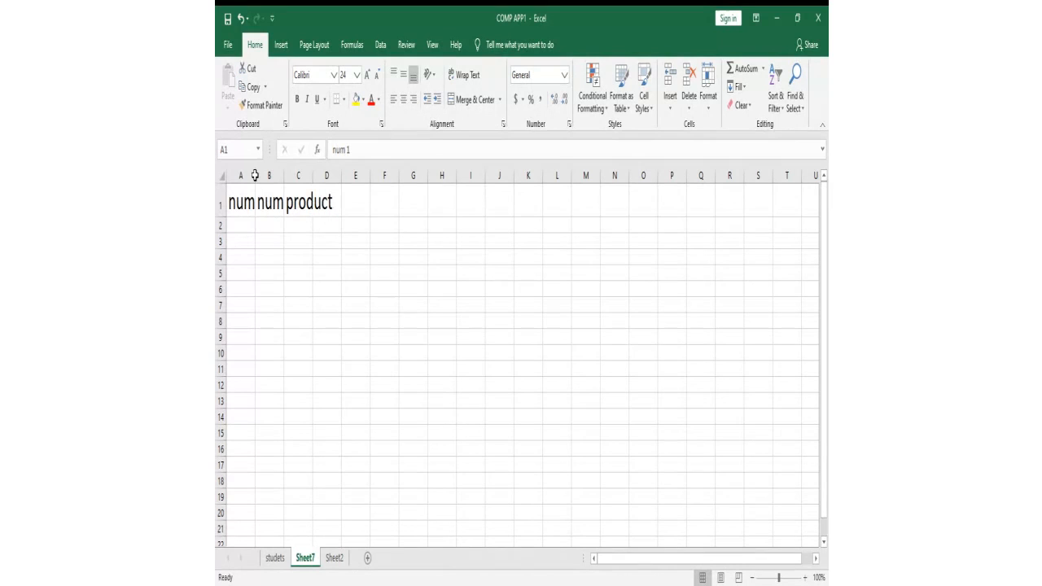
click(252, 244)
click(276, 561)
right_click(297, 345)
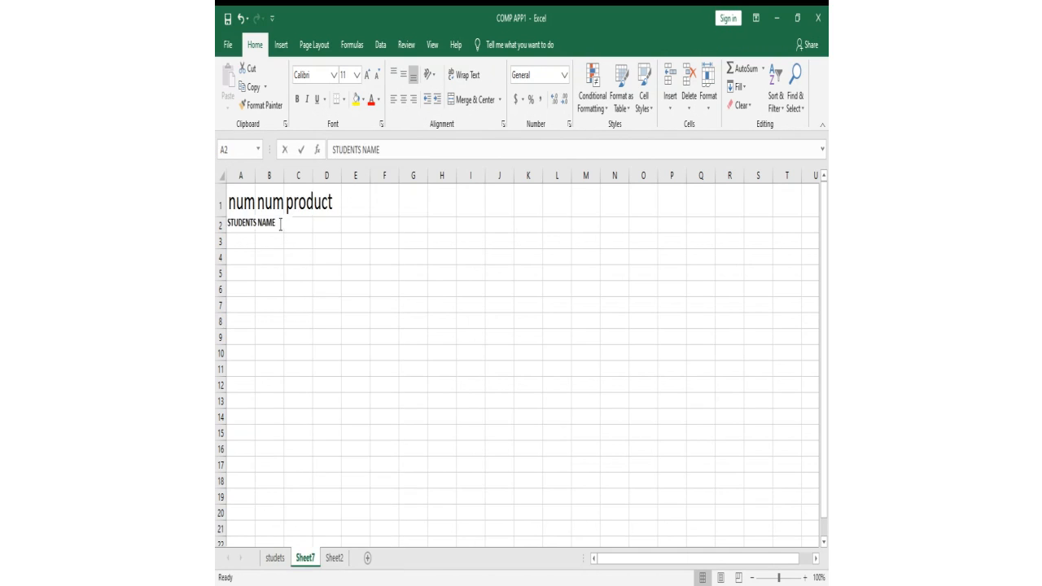
key(F2)
drag(282, 223, 261, 187)
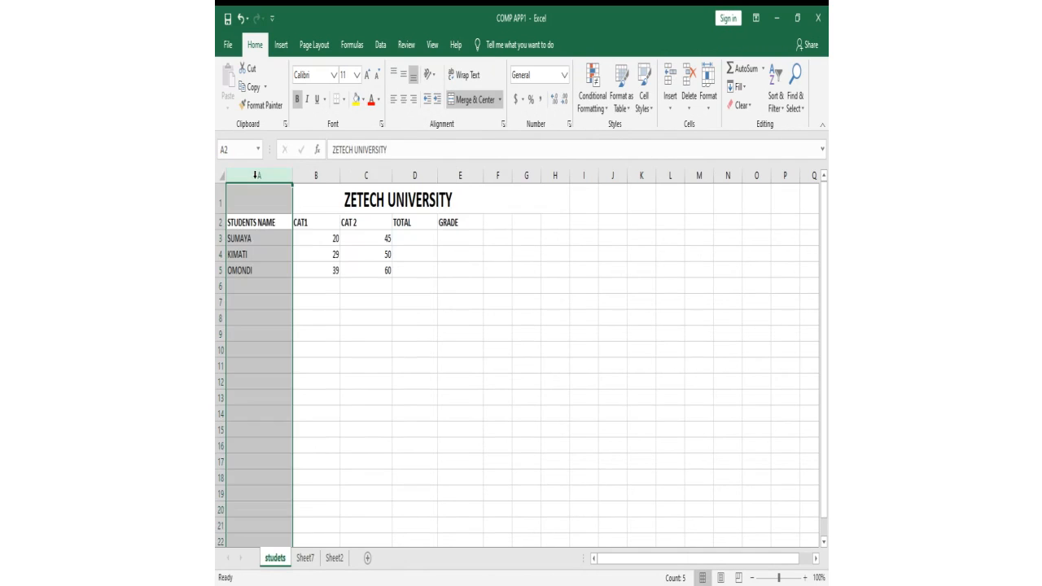
click(311, 276)
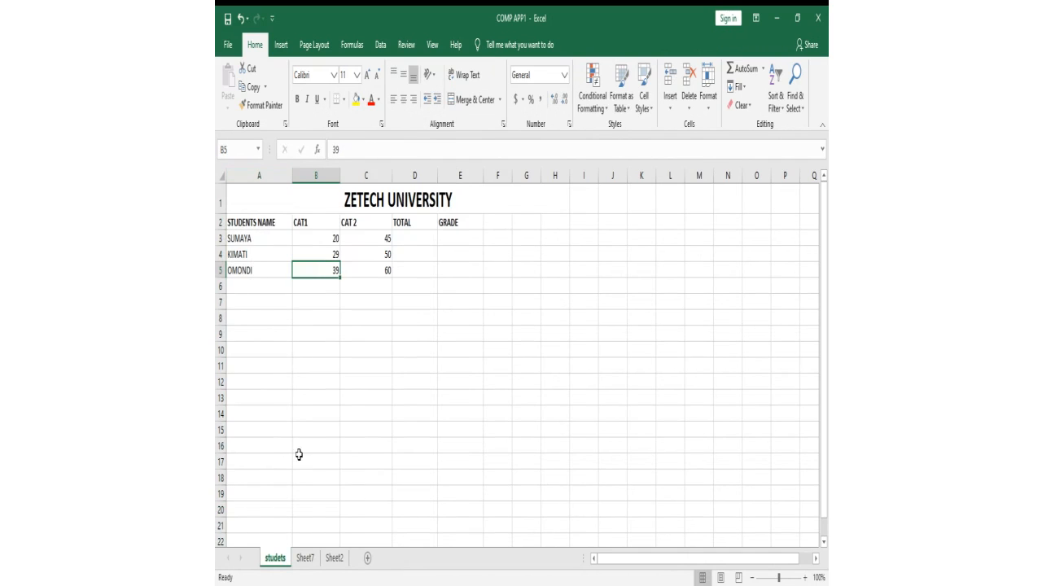
Step: Return to Sheet7 and widen the num 1 and num 2 columns to fit their headings
click(305, 558)
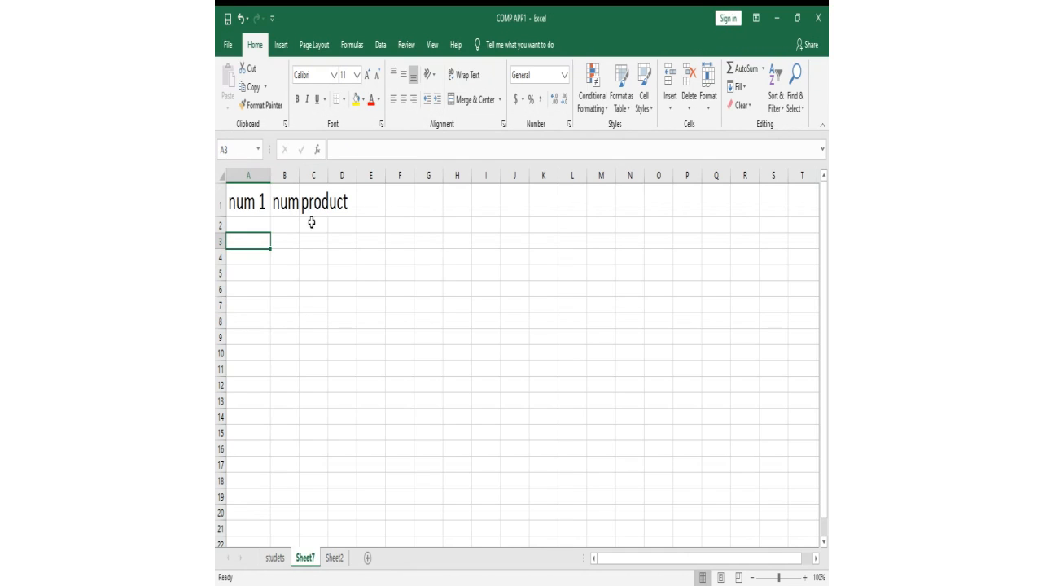
drag(299, 176, 320, 175)
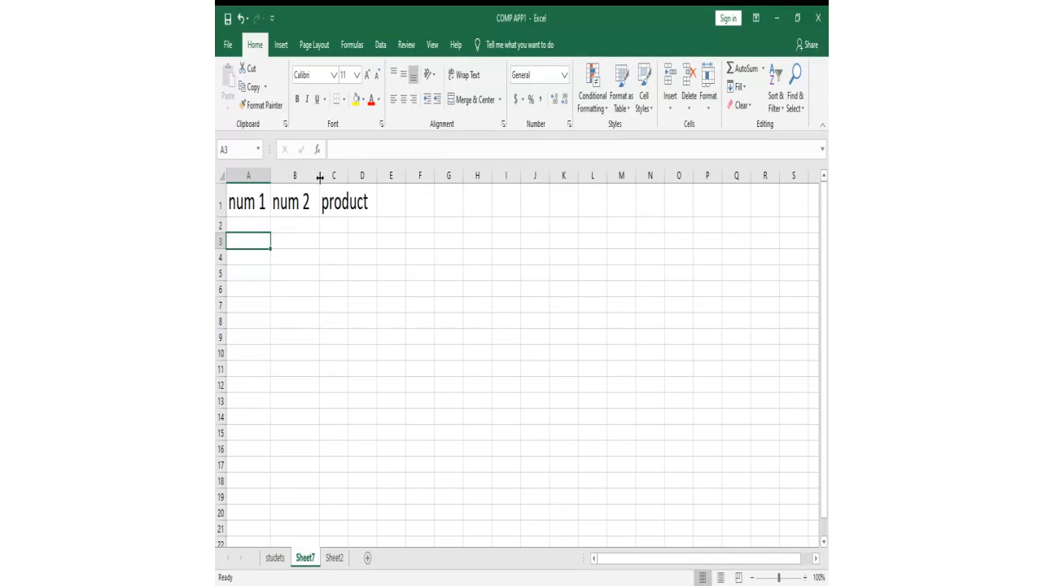
Step: Enter 50 in A2 under num 1 and 50 in B2 under num 2
click(267, 226)
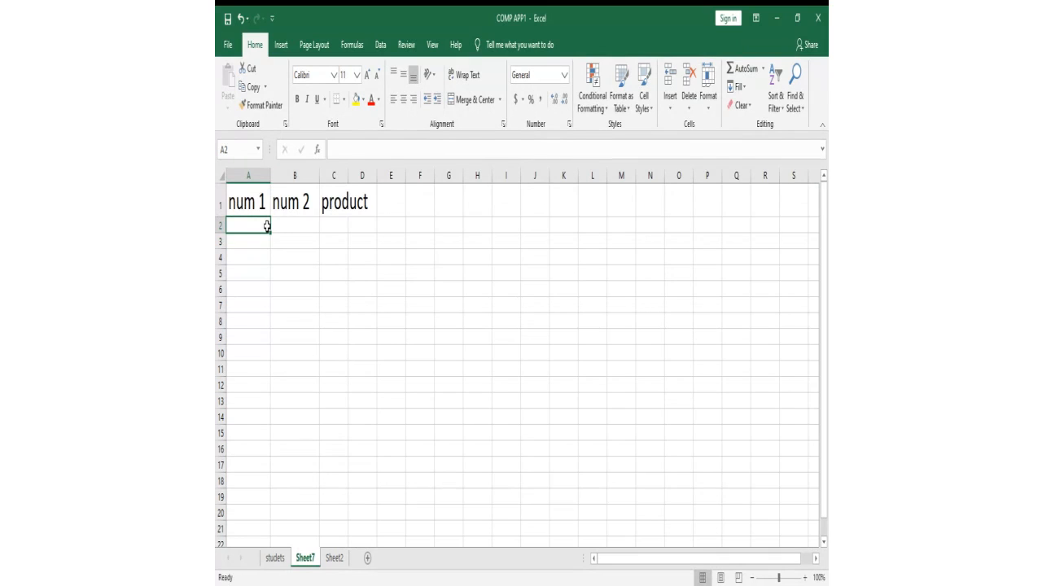
text(50)
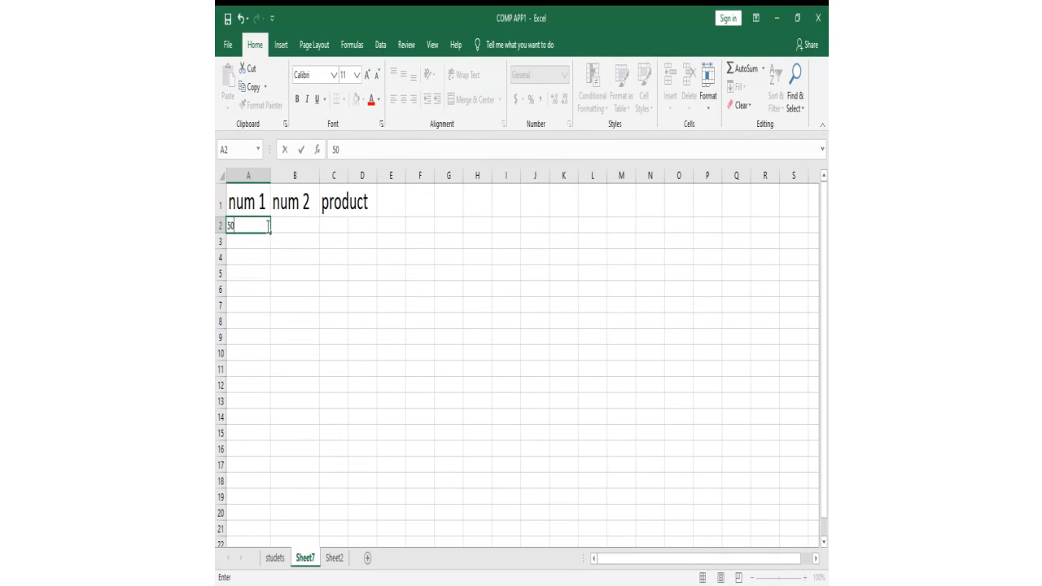
key(Tab)
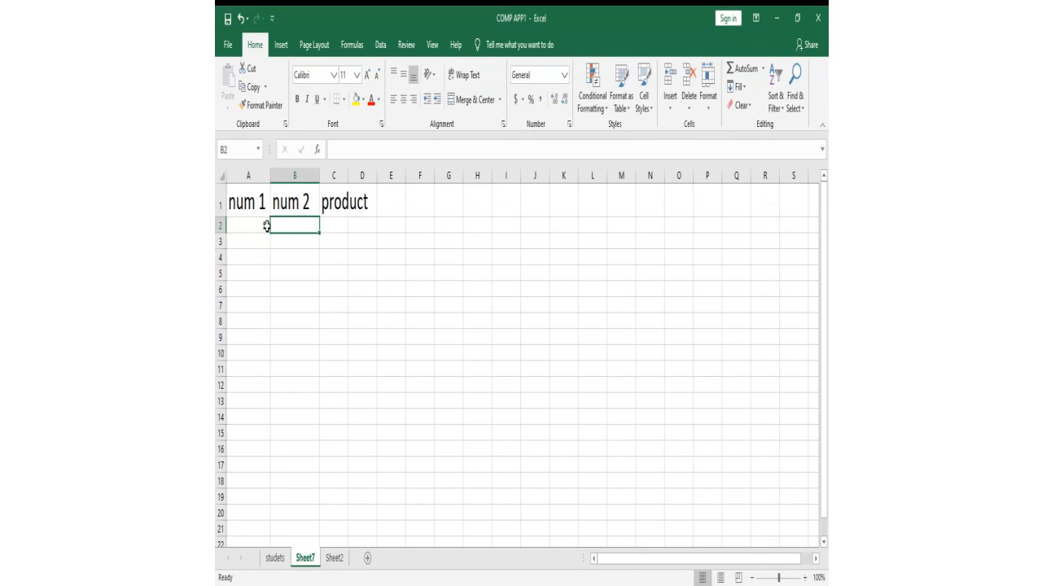
text(50)
key(Tab)
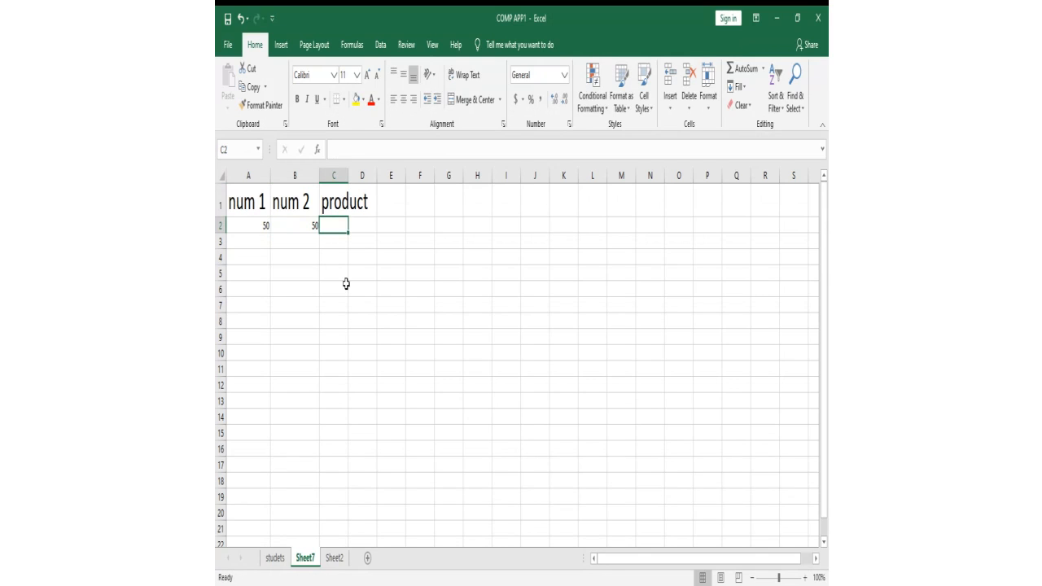
Step: Widen column C to fit the product heading and select C2
drag(349, 176, 377, 187)
click(313, 253)
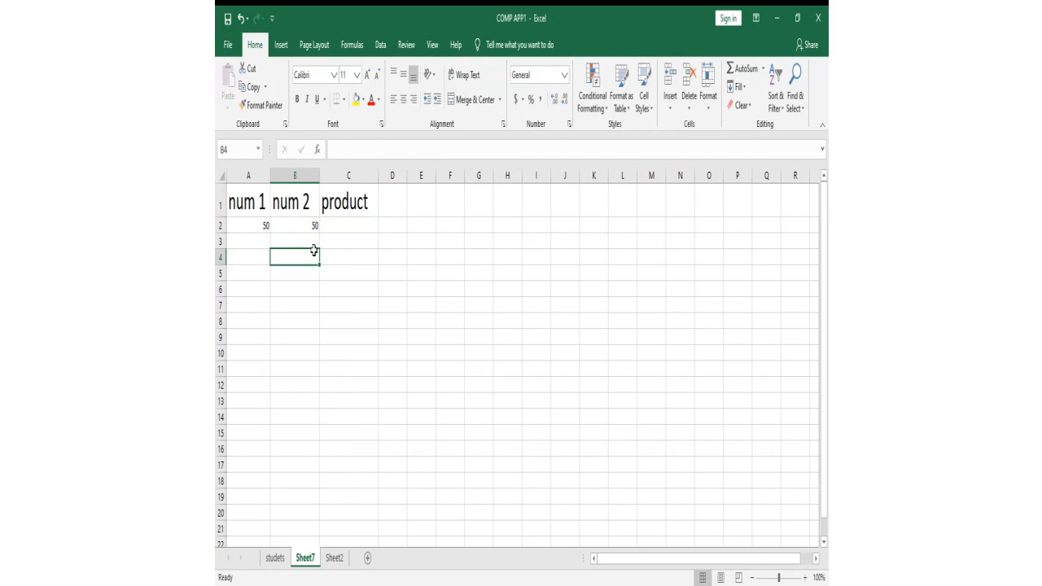
click(347, 223)
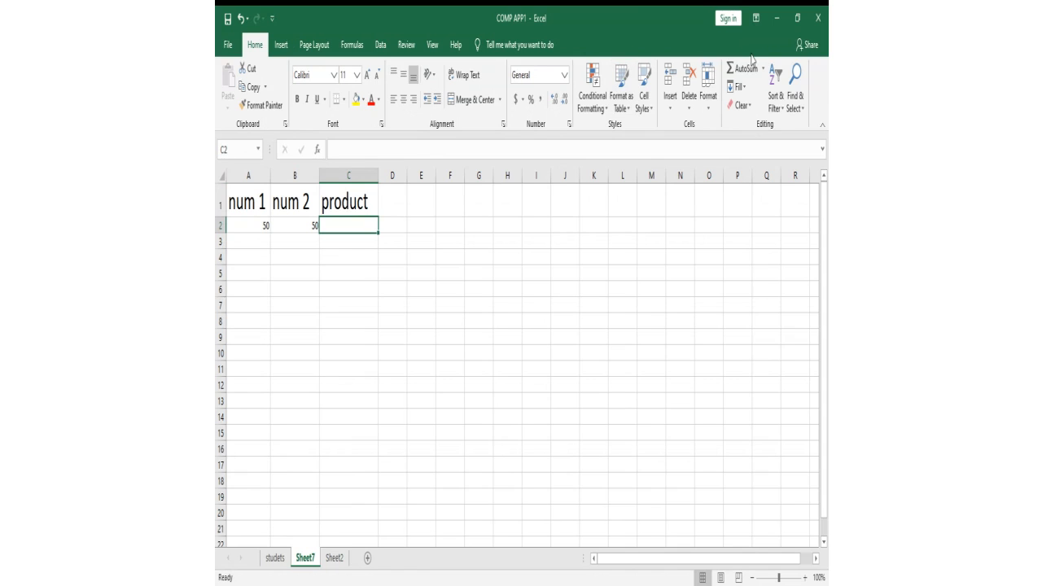
Step: Set the font size of the cells A2:B3 to 20
drag(259, 226, 300, 234)
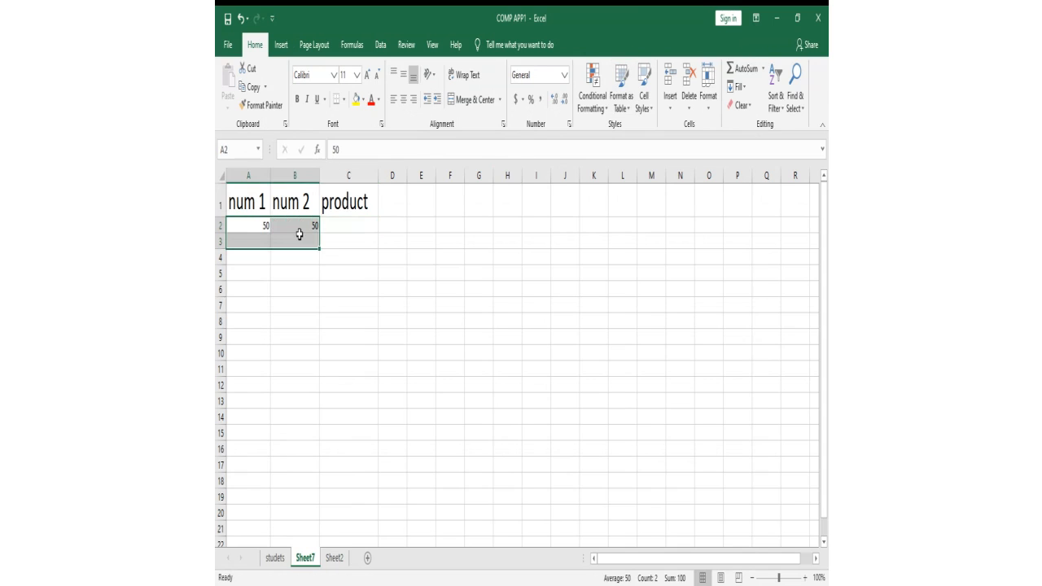
click(356, 74)
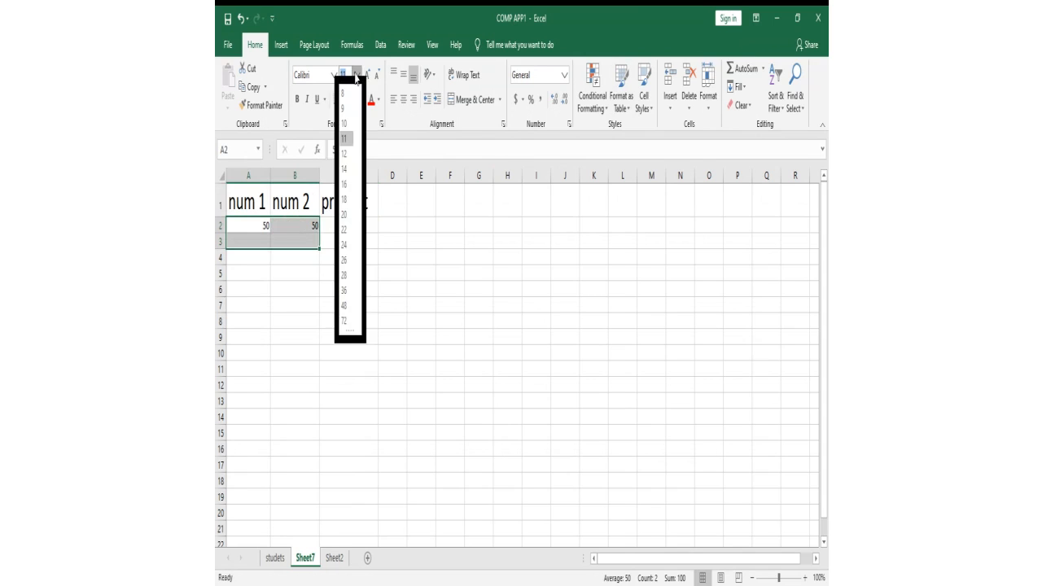
click(343, 215)
click(361, 235)
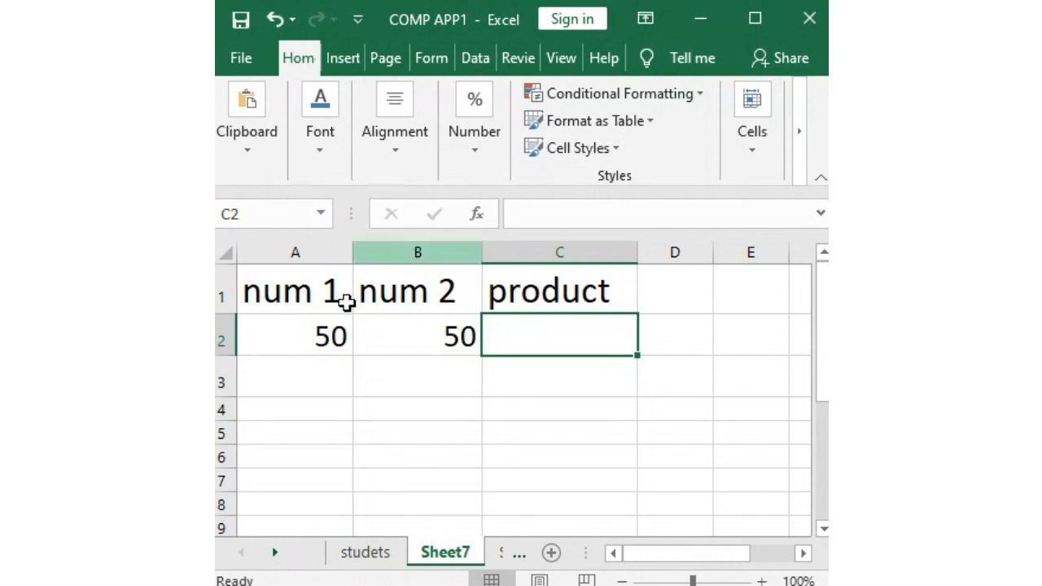
Step: Enter the multiplication operator * in A3 and the division operator / in A4
click(314, 378)
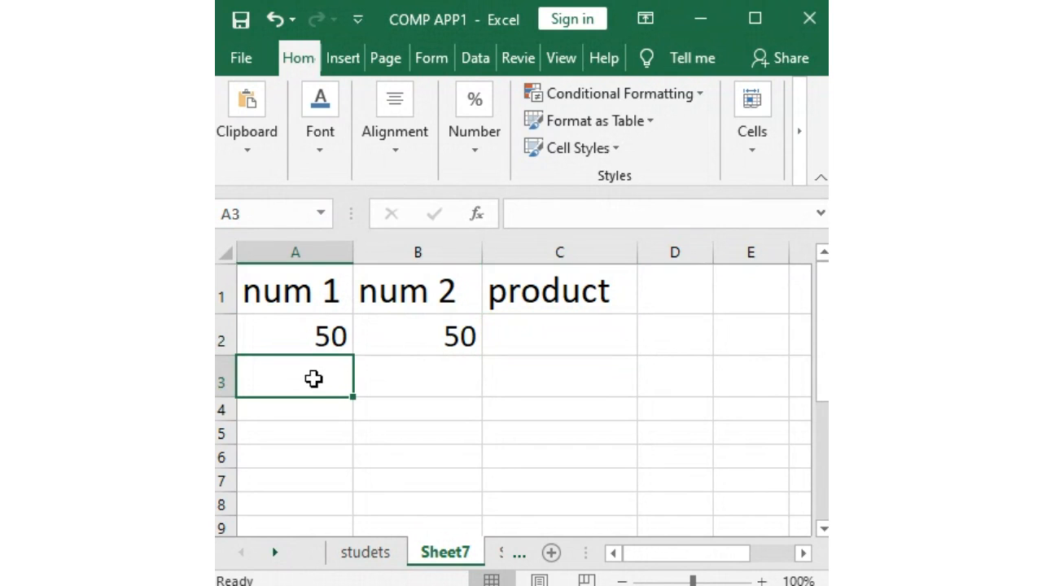
text(*)
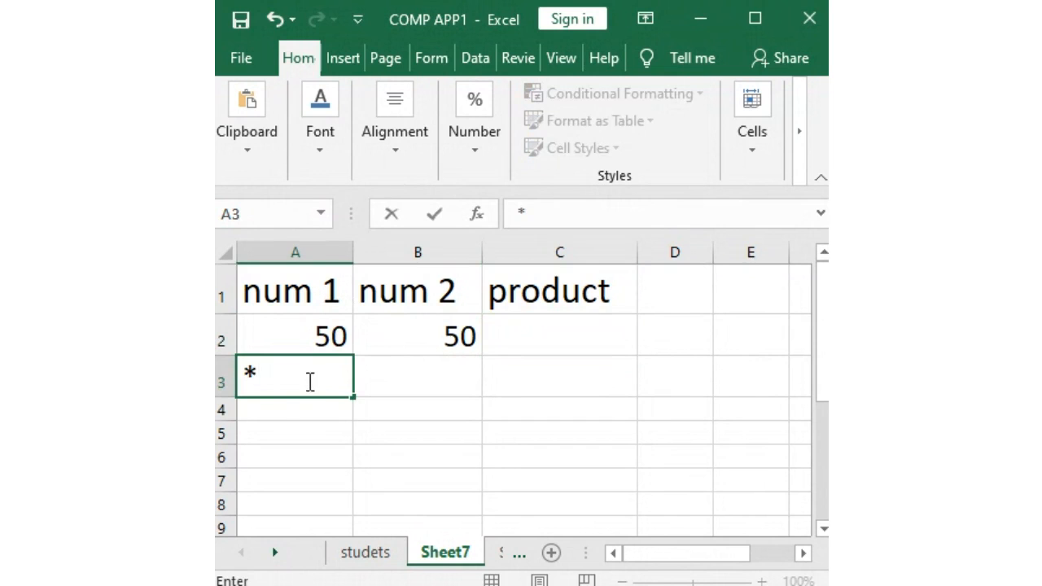
click(276, 413)
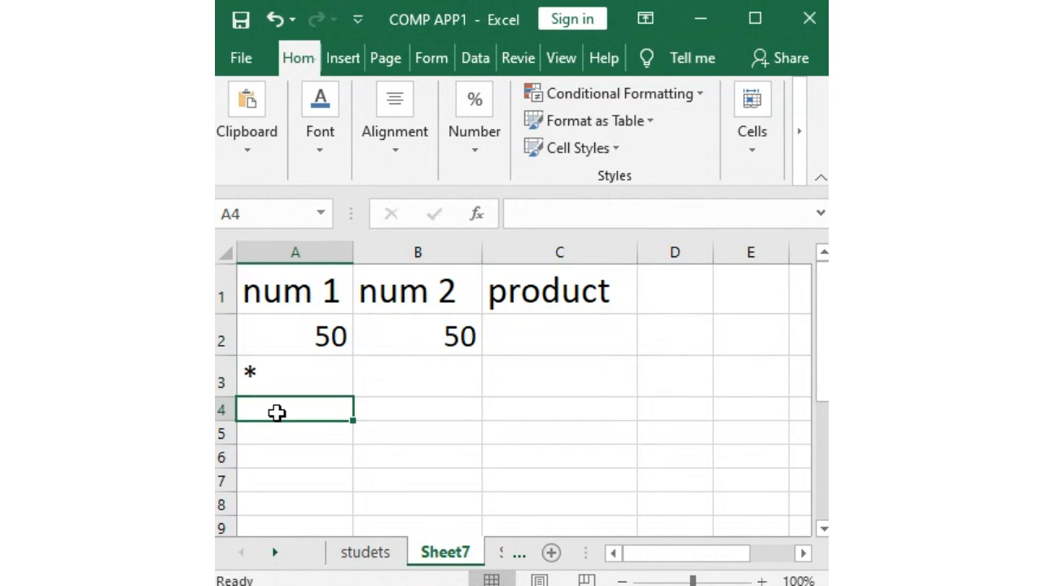
text(?)
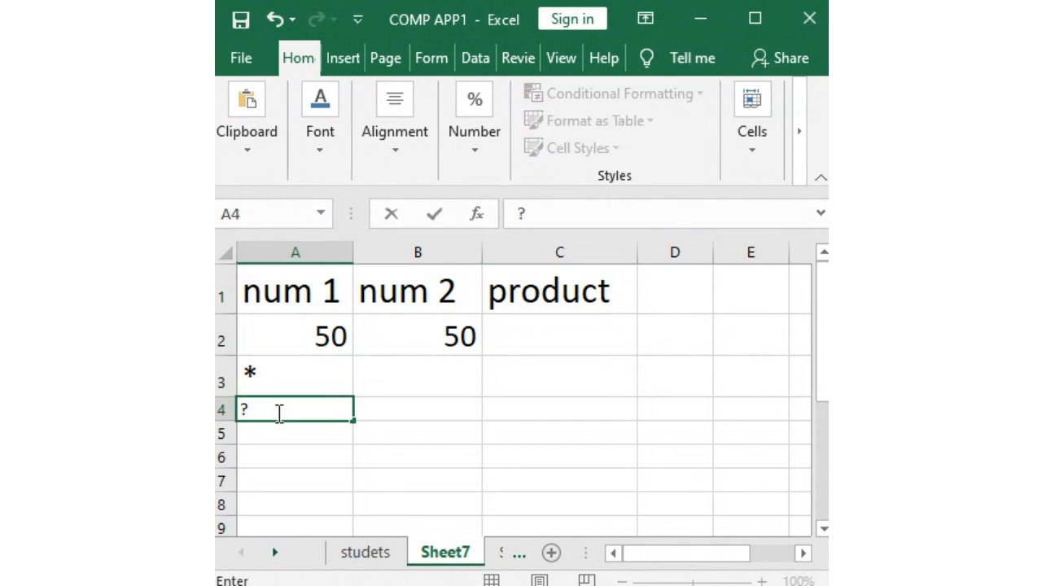
key(BackSpace)
text(/)
Step: Try to enter the addition operator + in A5, and clear the entry from the cell
click(269, 434)
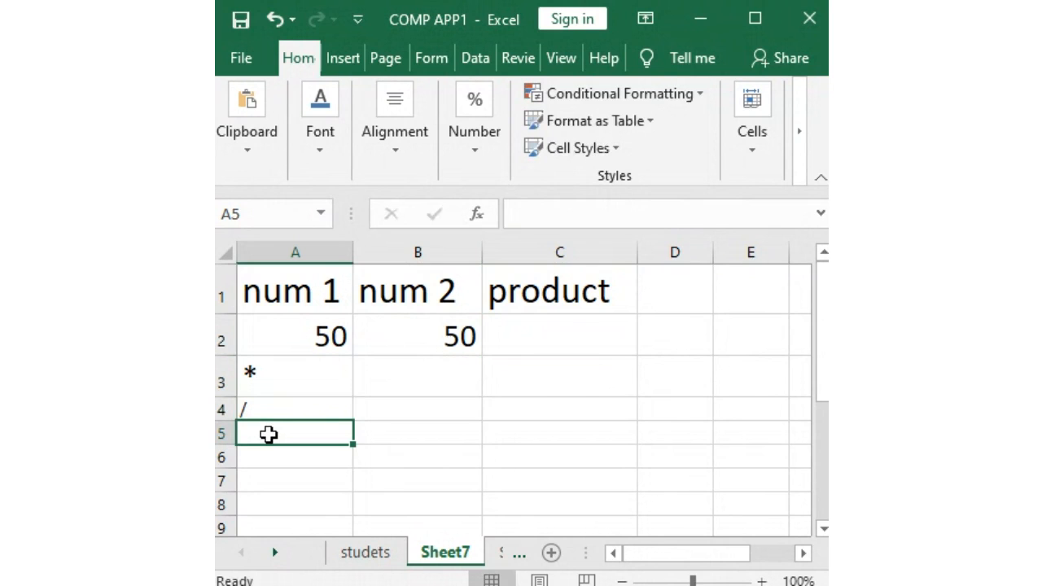
text(+)
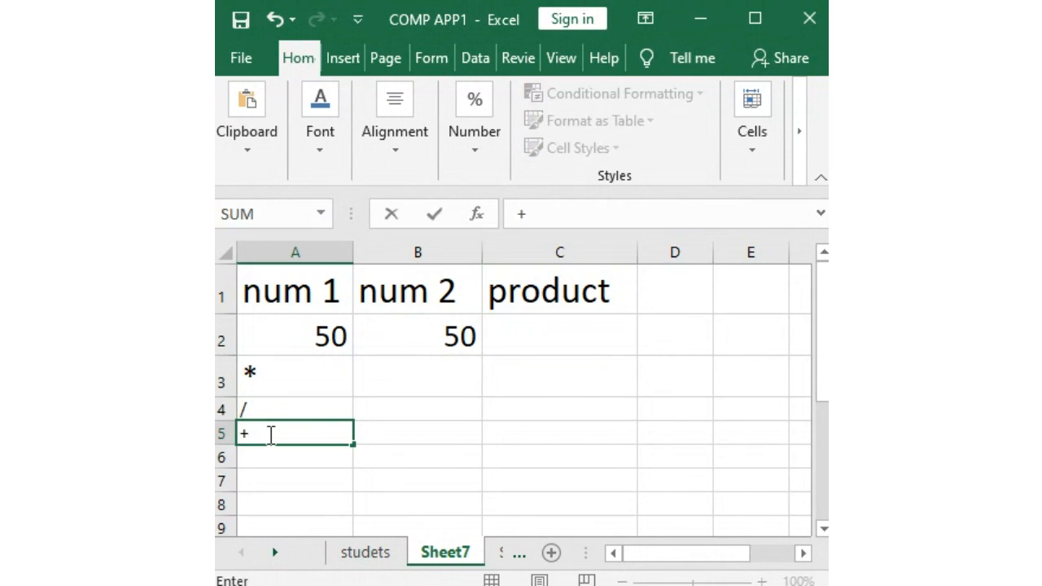
key(Down)
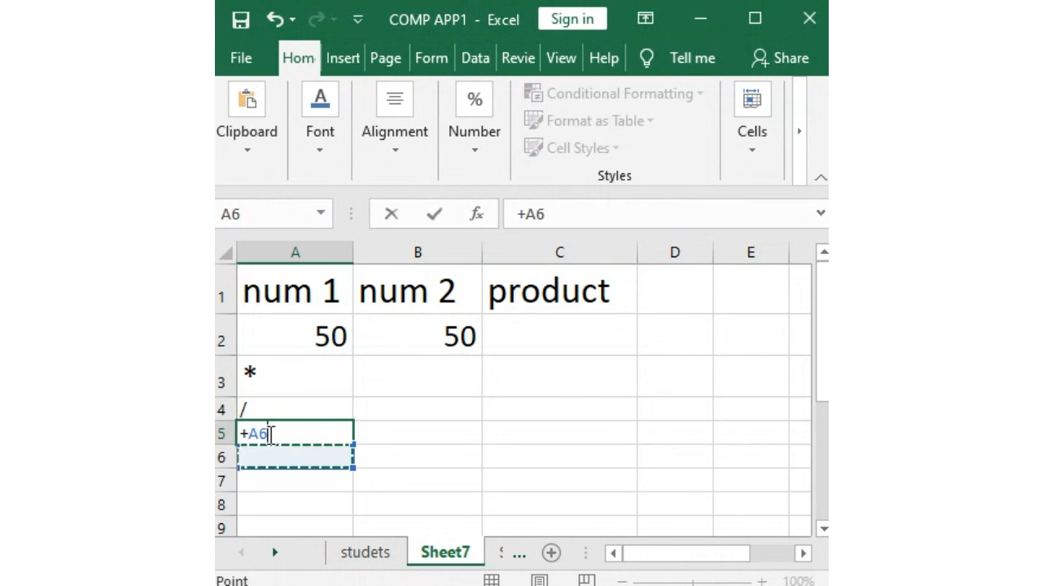
text(=)
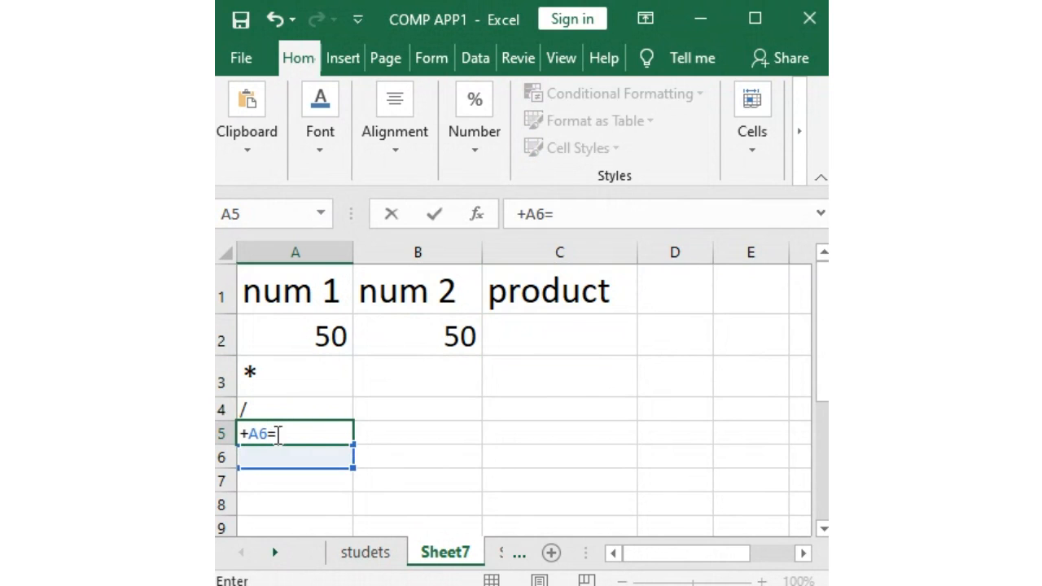
key(BackSpace)
key(BackSpace)
key(BackSpace)
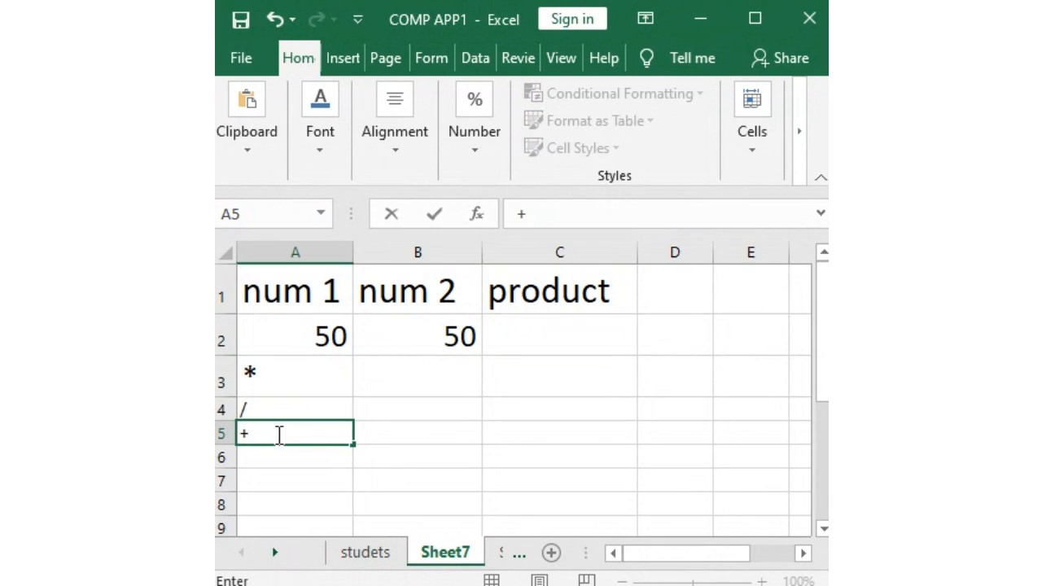
click(285, 455)
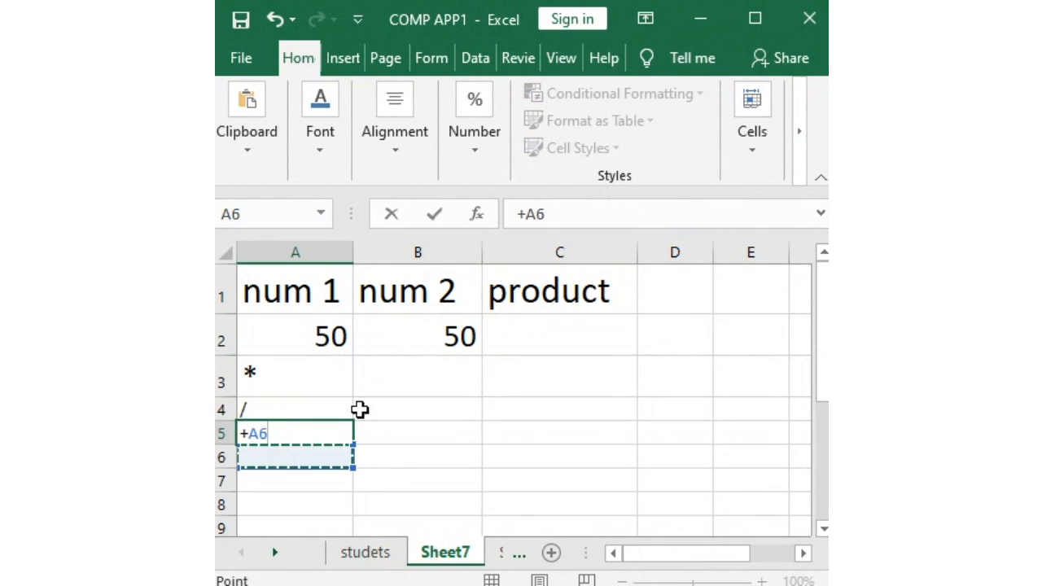
click(385, 415)
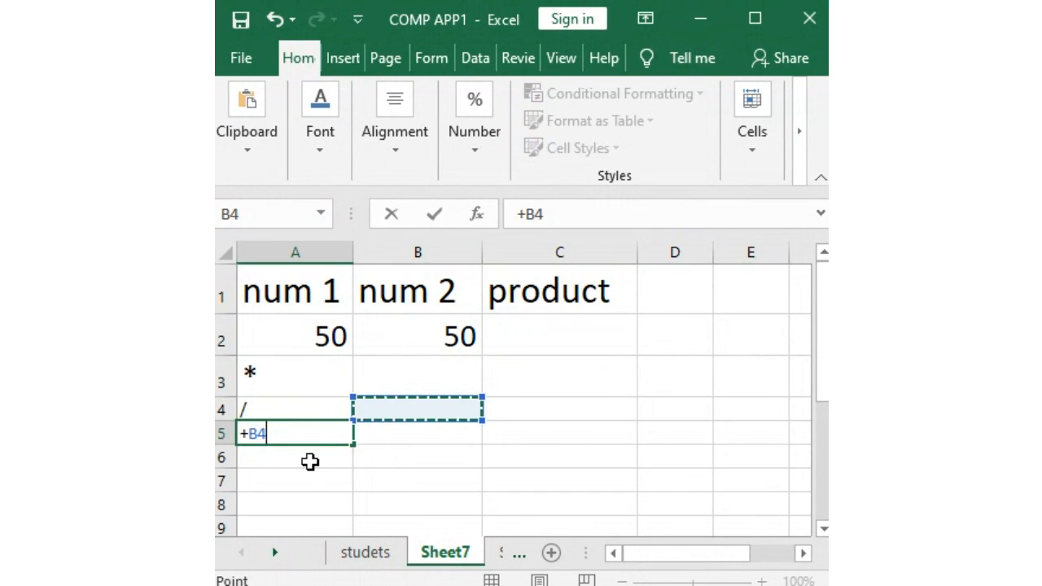
key(BackSpace)
key(BackSpace)
key(BackSpace)
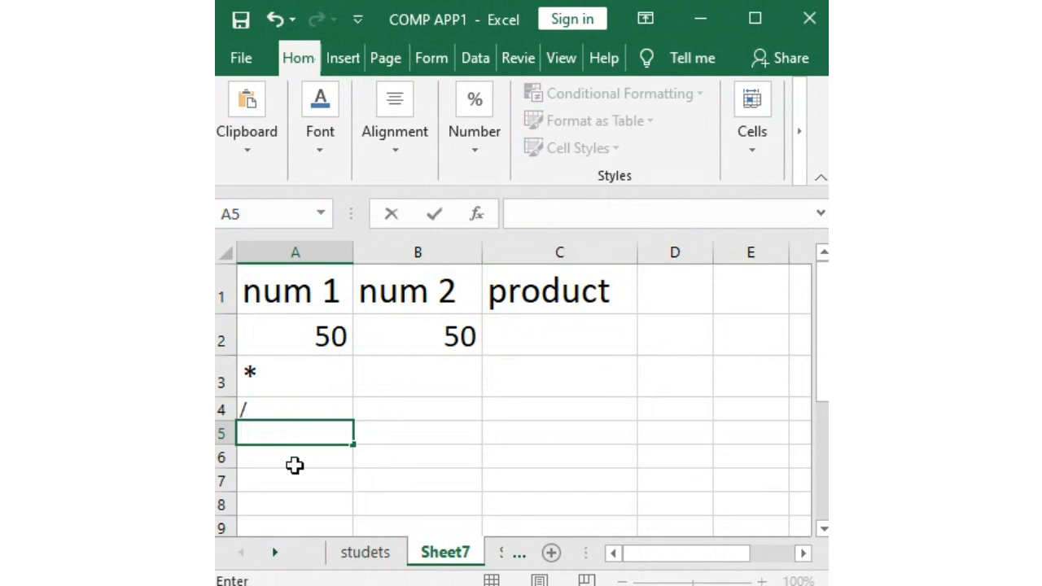
click(273, 381)
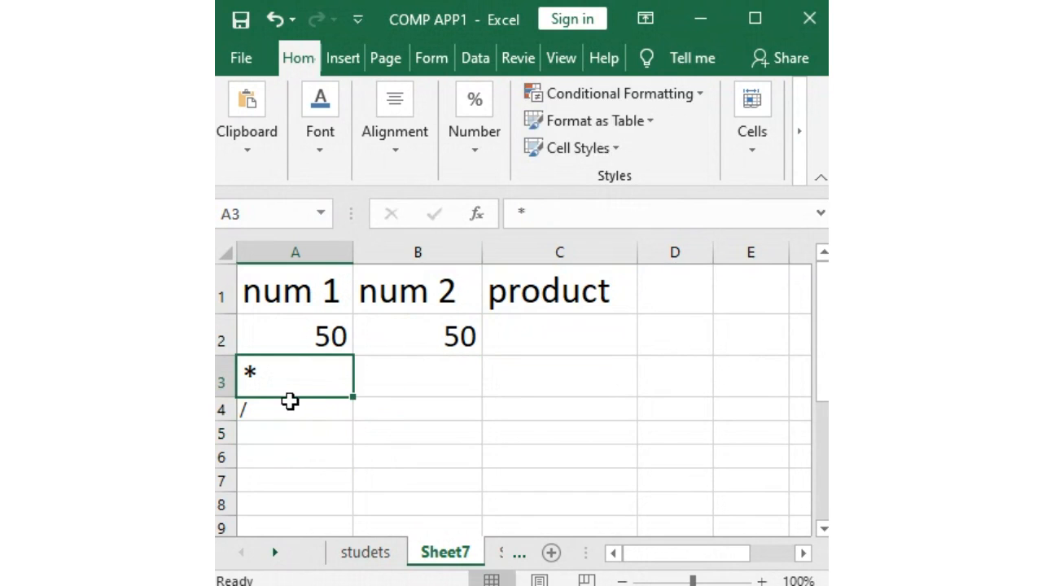
click(274, 410)
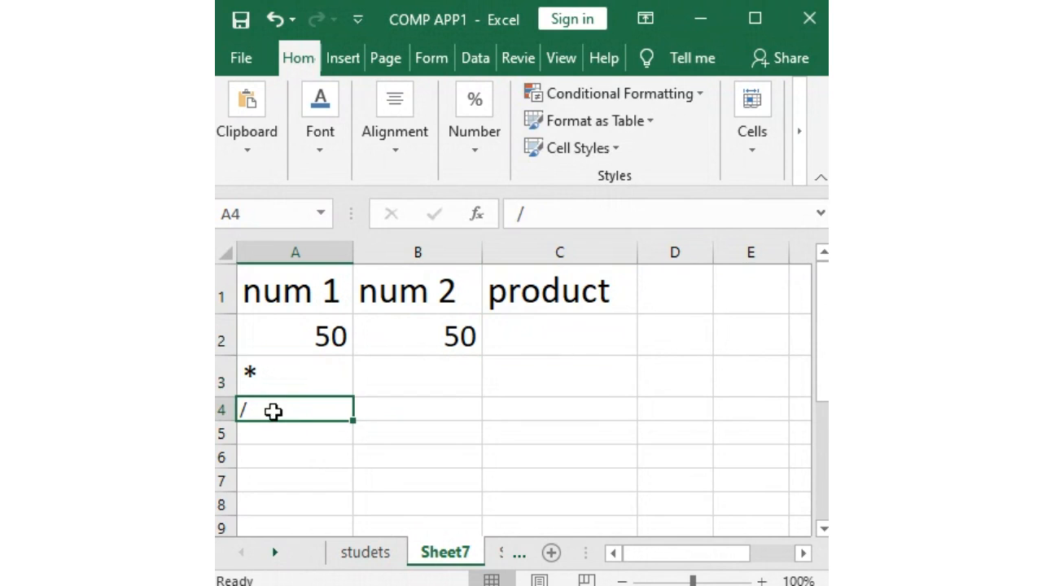
Step: Enter the formula =product(a2:b2) in C2 to multiply num 1 by num 2
click(546, 333)
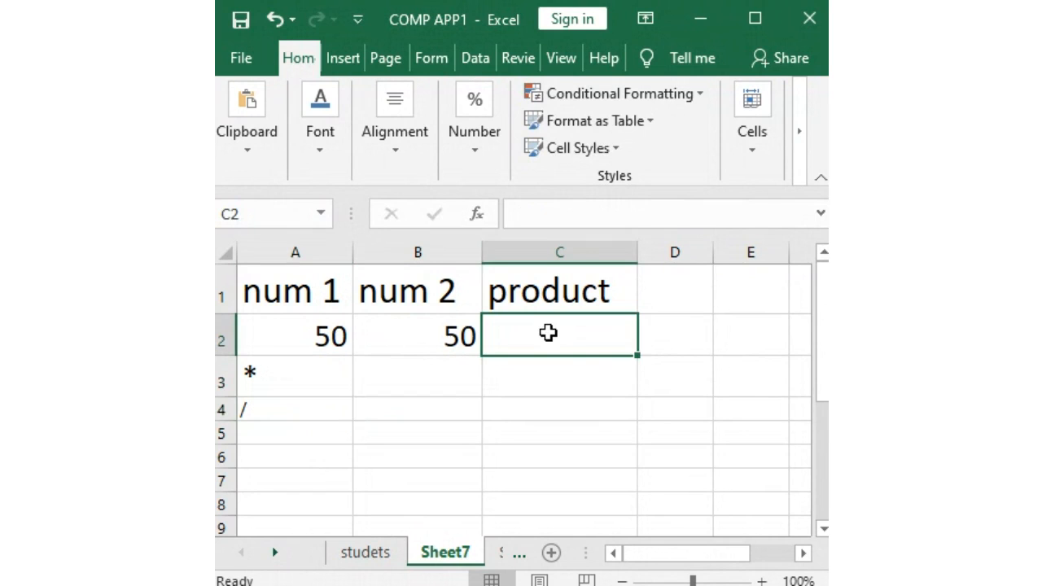
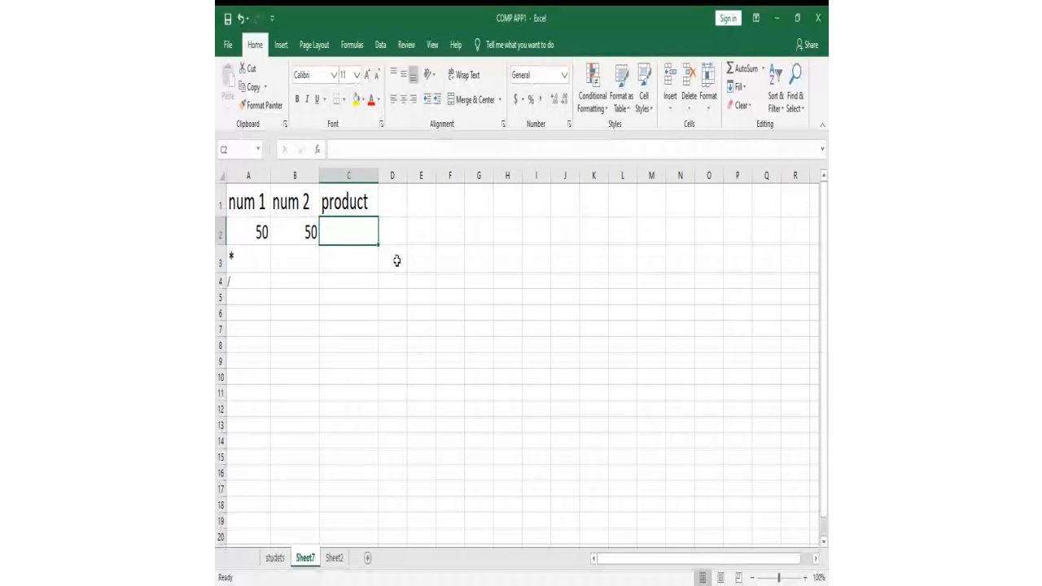
text(=)
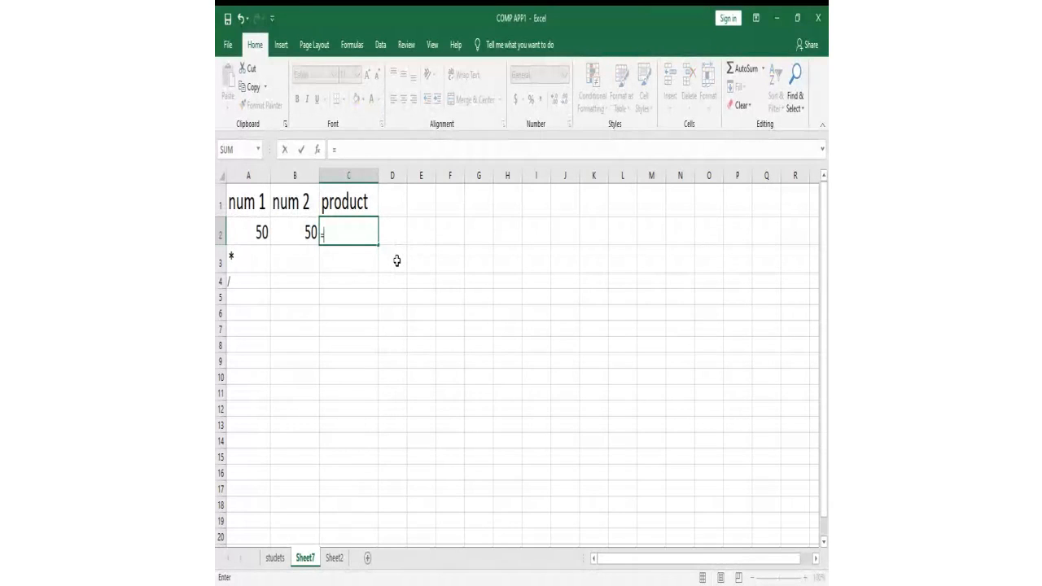
text(pr)
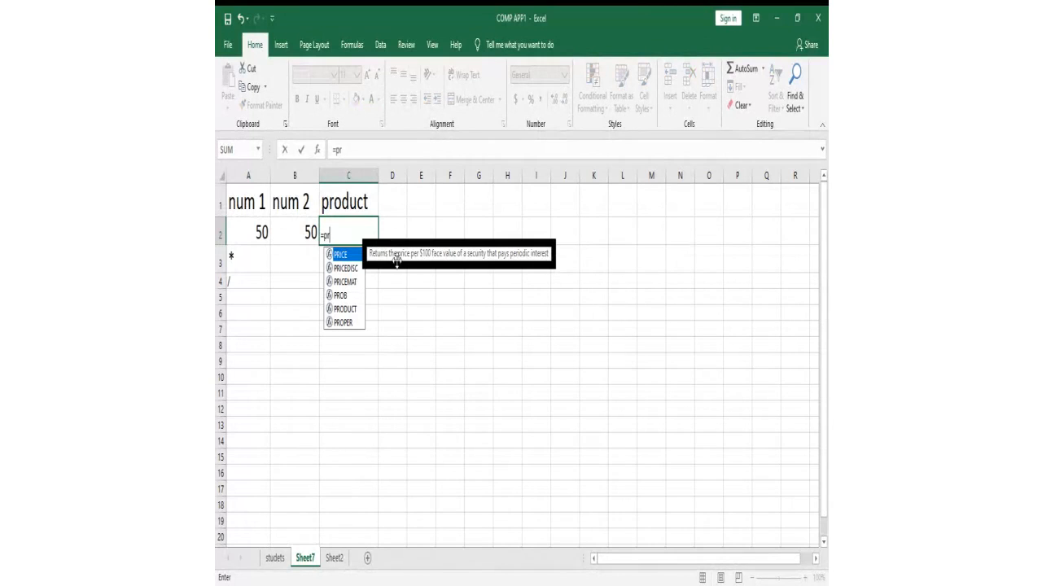
text(o)
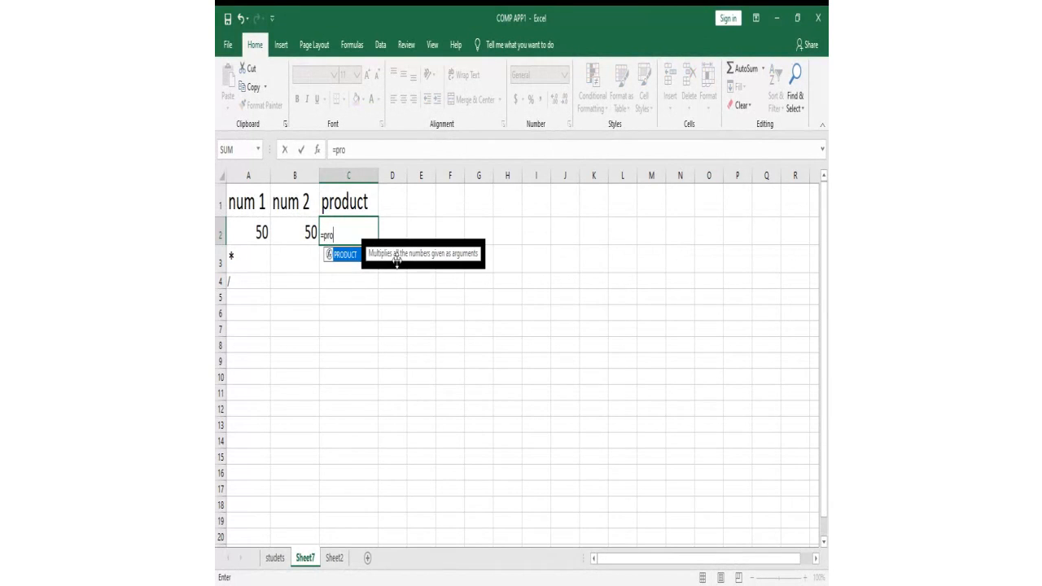
text(duct()
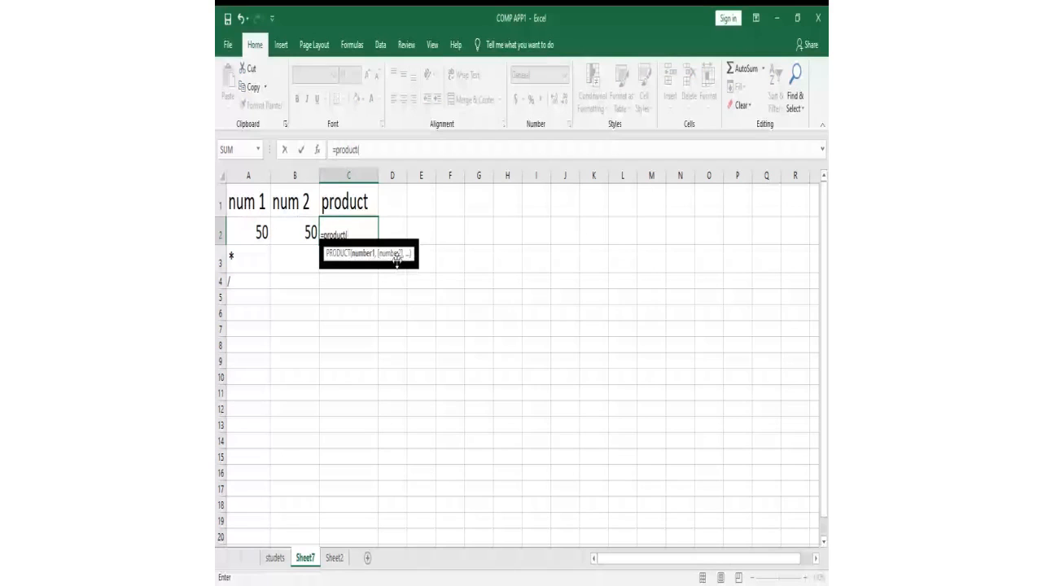
text(a2:)
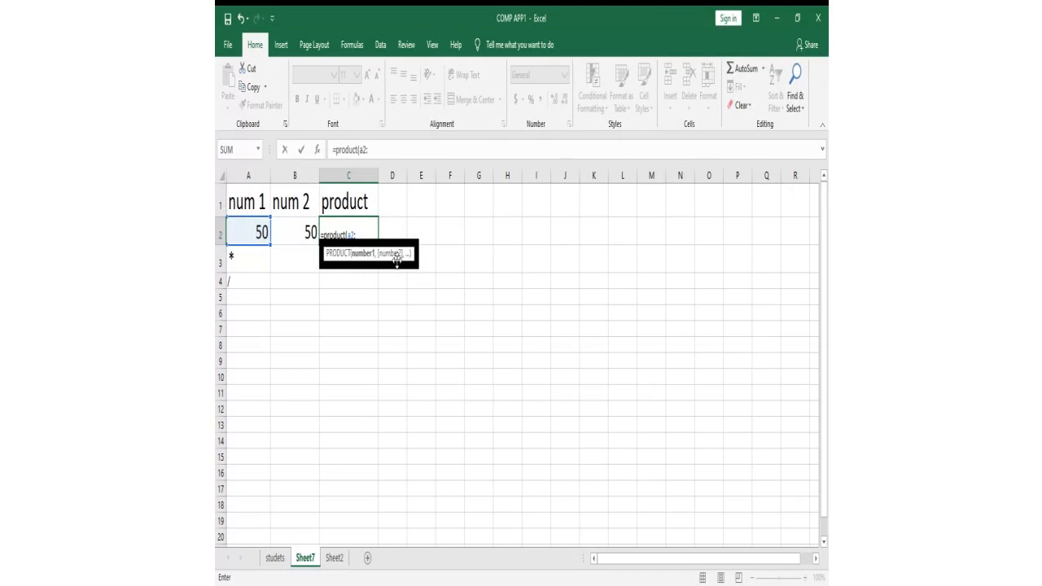
text(b)
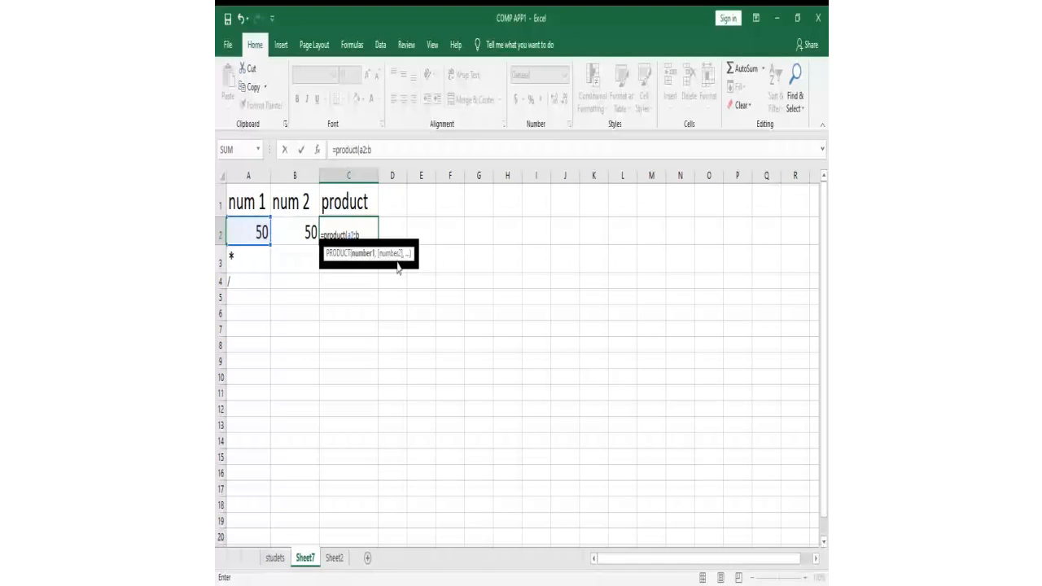
text(2))
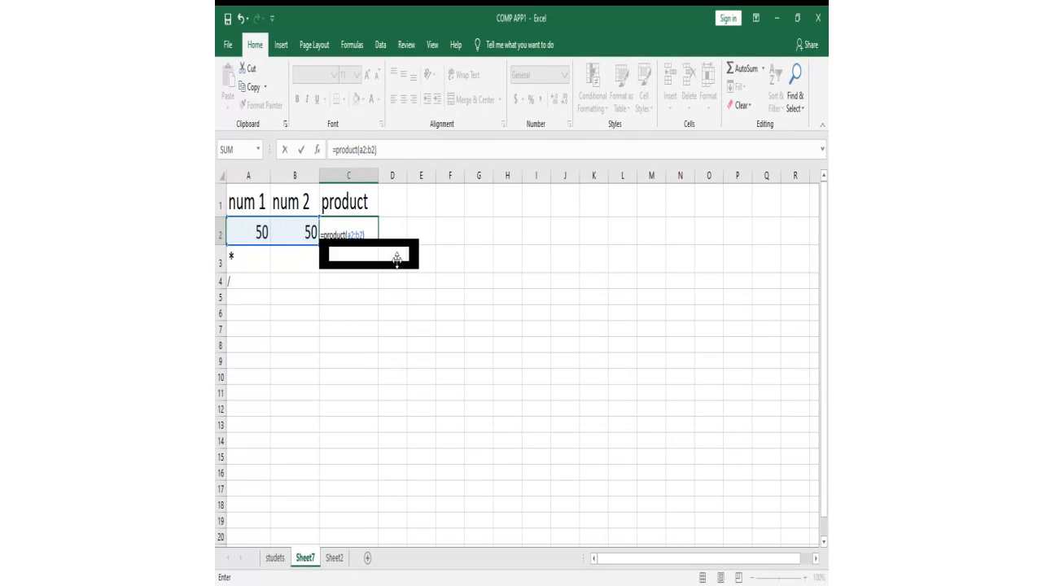
click(357, 264)
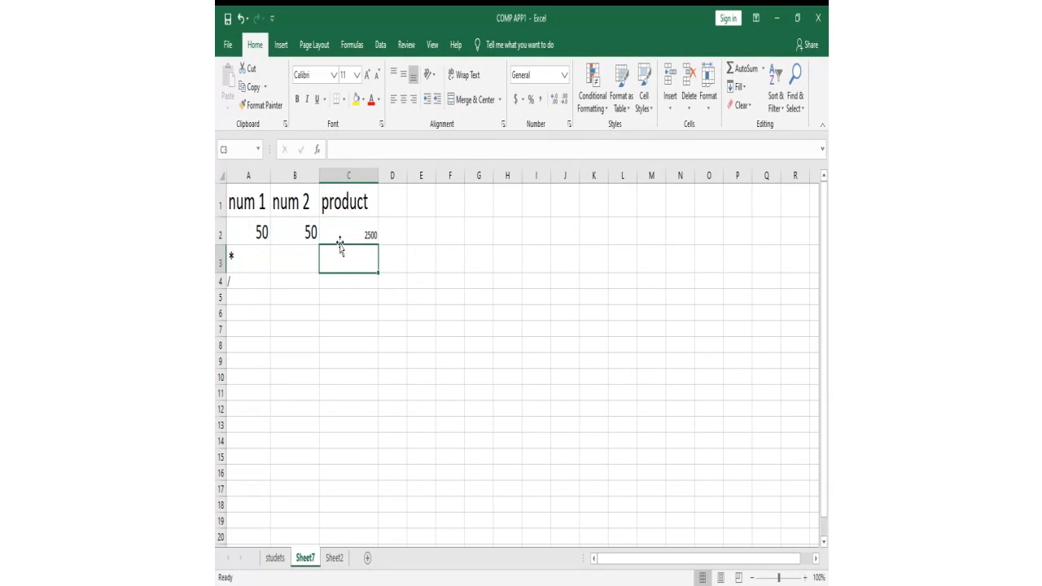
Step: Clear the PRODUCT formula from C2 and discard the newly started replacement formula
click(341, 235)
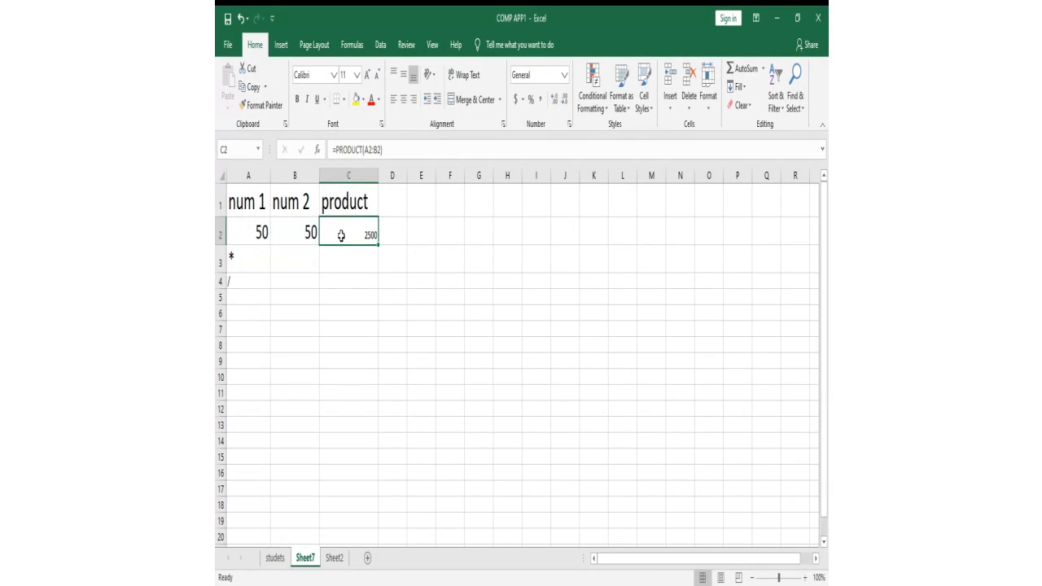
key(Delete)
text(=)
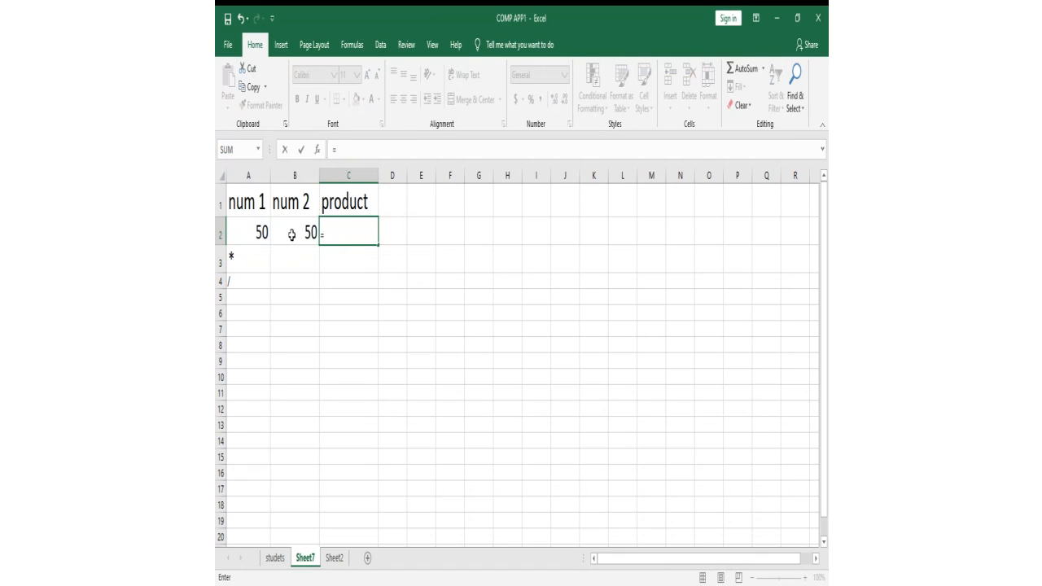
click(383, 247)
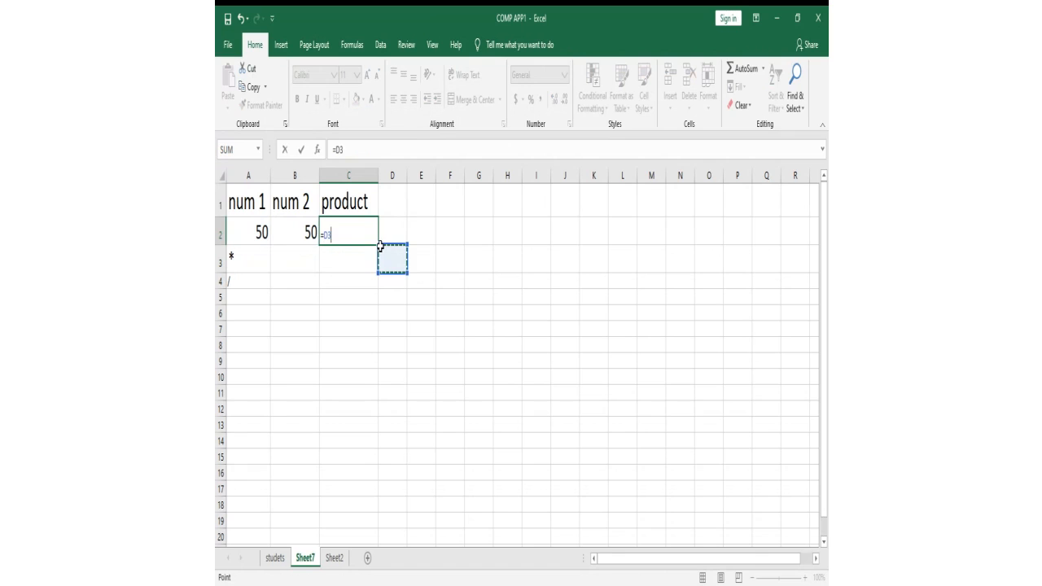
key(BackSpace)
key(BackSpace)
key(BackSpace)
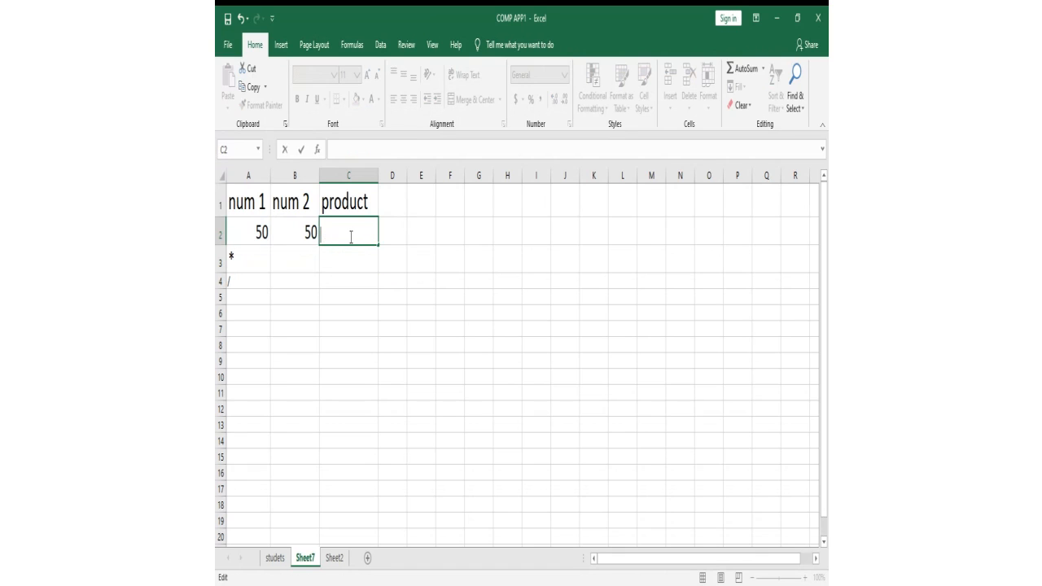
Step: Enter 39 in C2 and 24 in D2 as additional numbers to multiply
text(39)
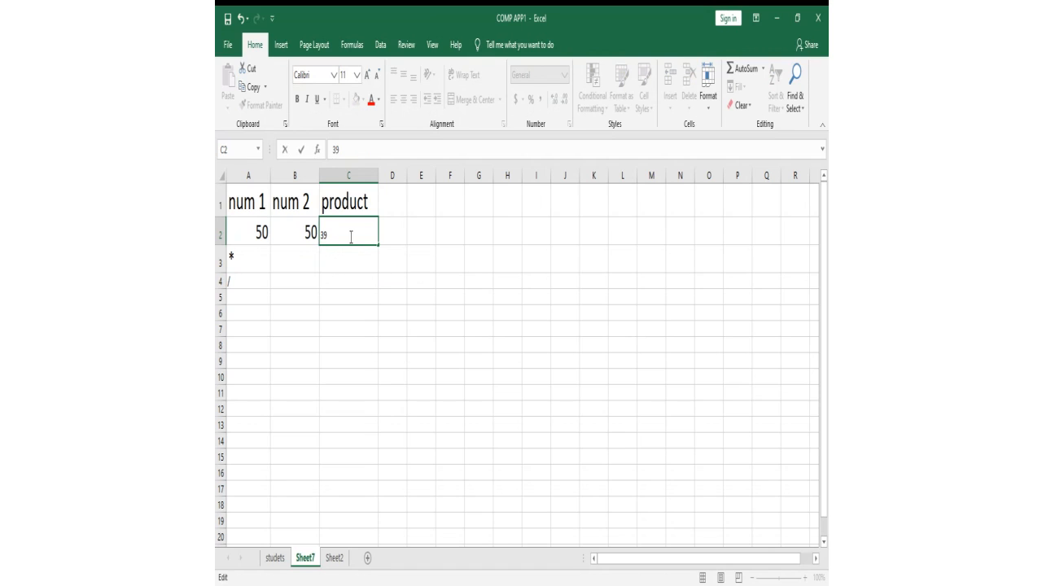
click(391, 232)
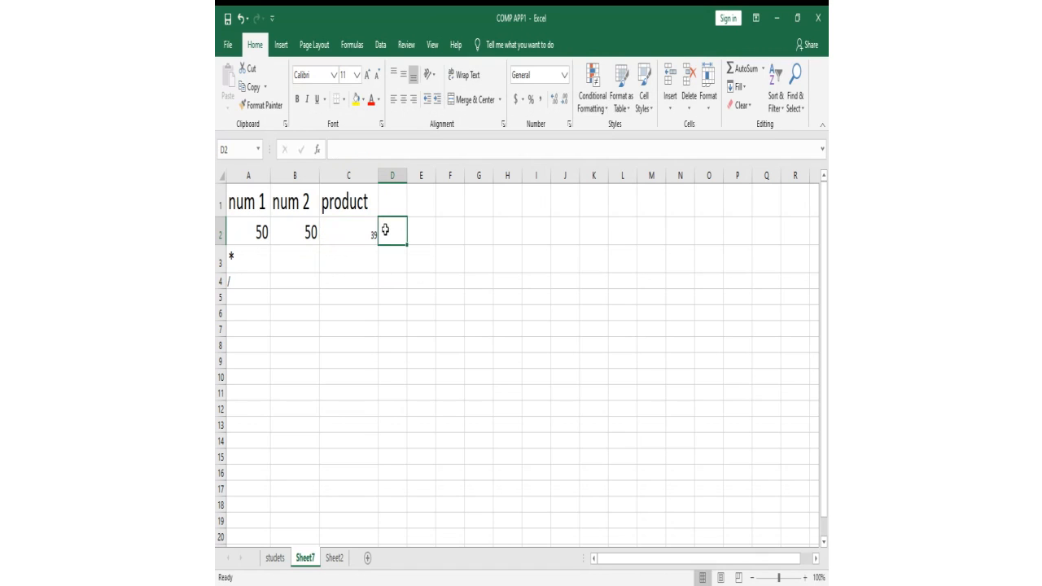
text(24)
click(420, 234)
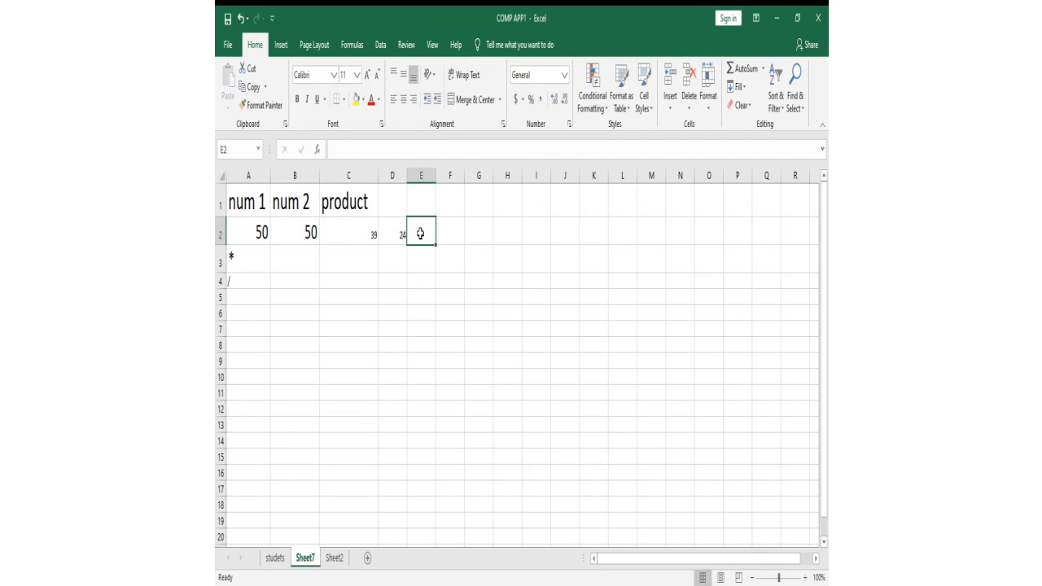
Step: Enter the formula =product(A2:D2) in E2 to multiply all four numbers in row 2
text(=)
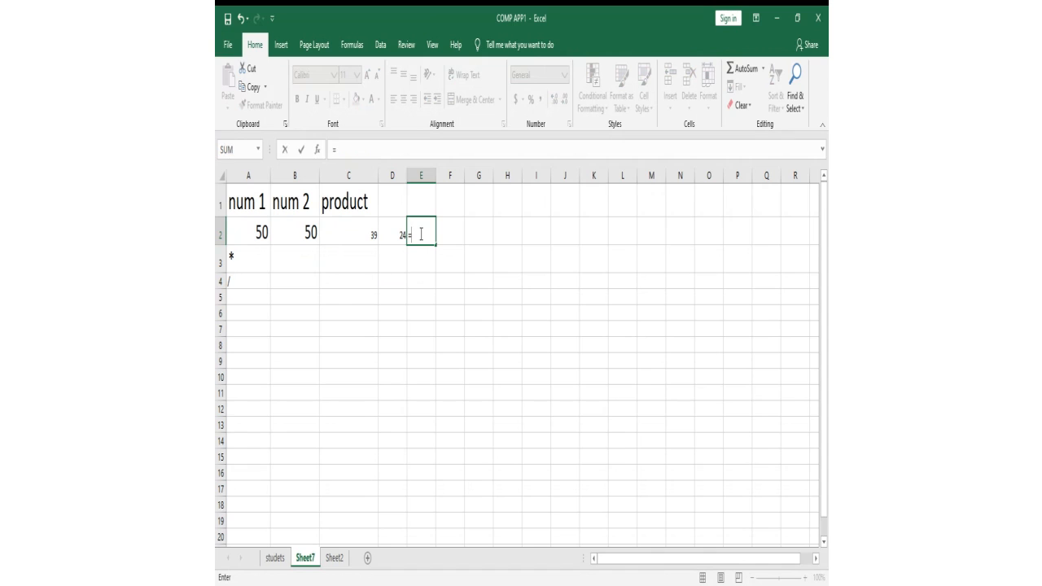
text(pro)
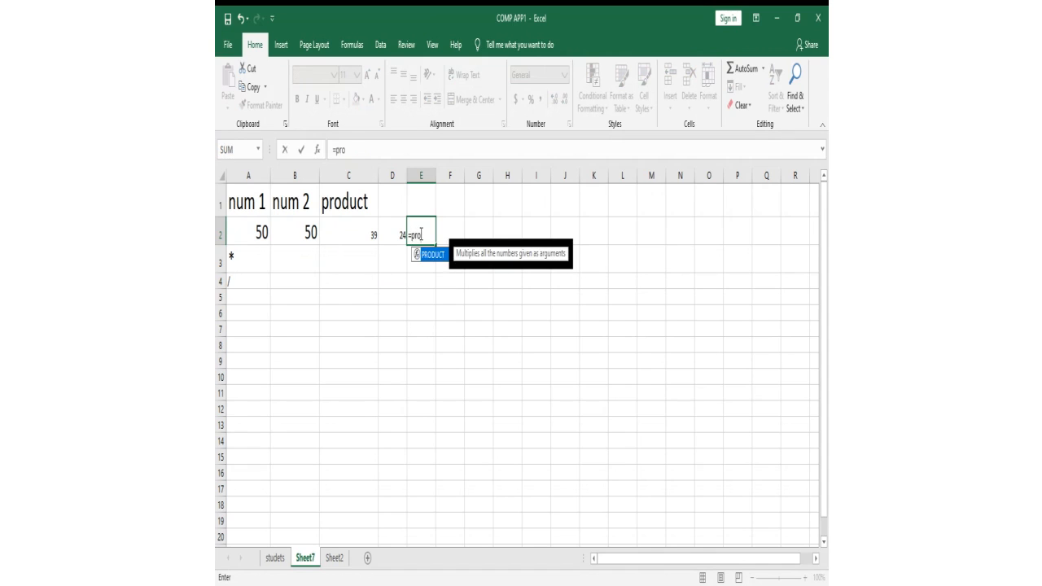
text(duct()
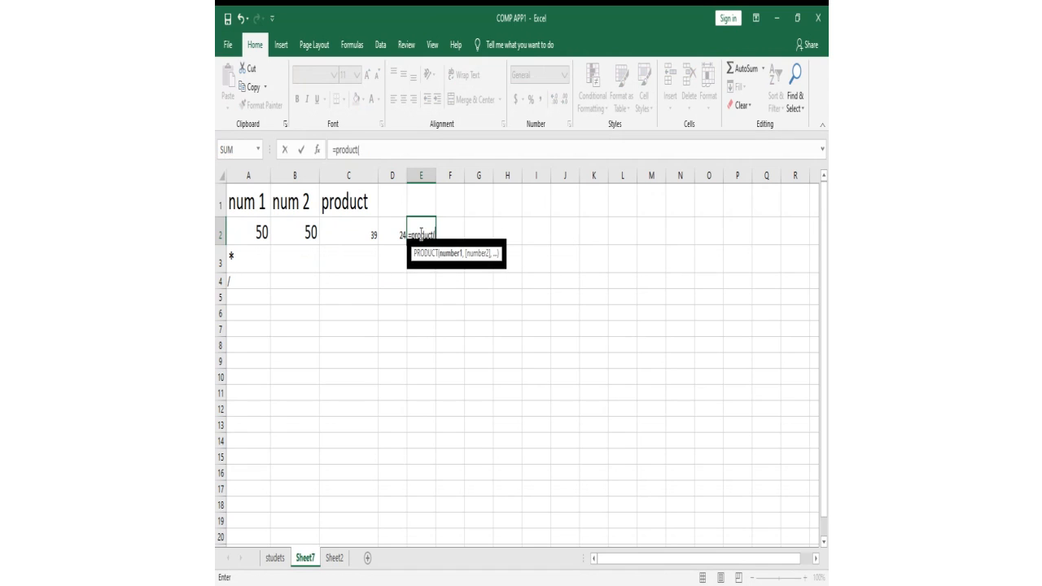
click(259, 232)
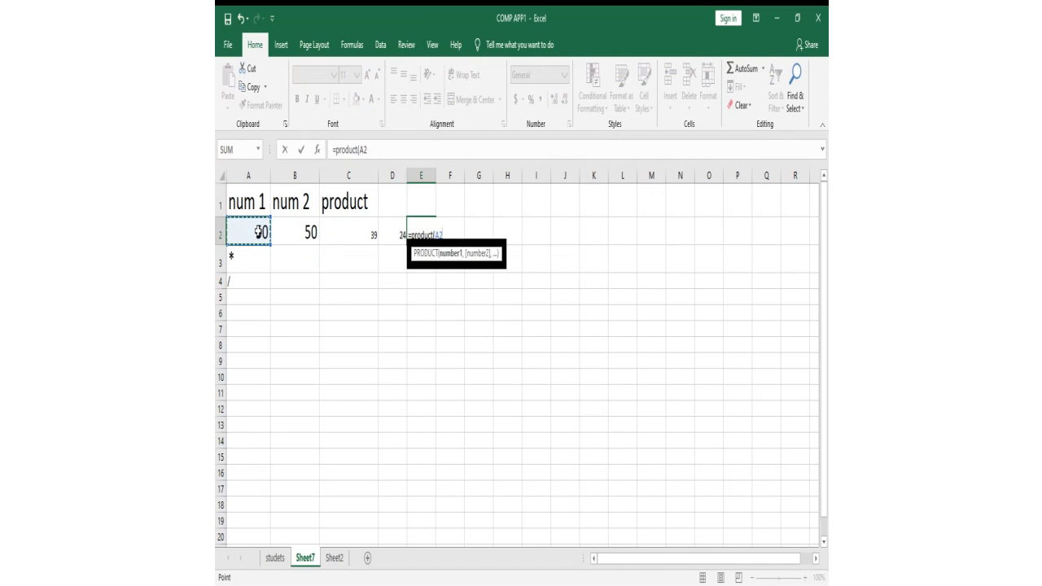
key(F8)
key(BackSpace)
key(BackSpace)
click(387, 229)
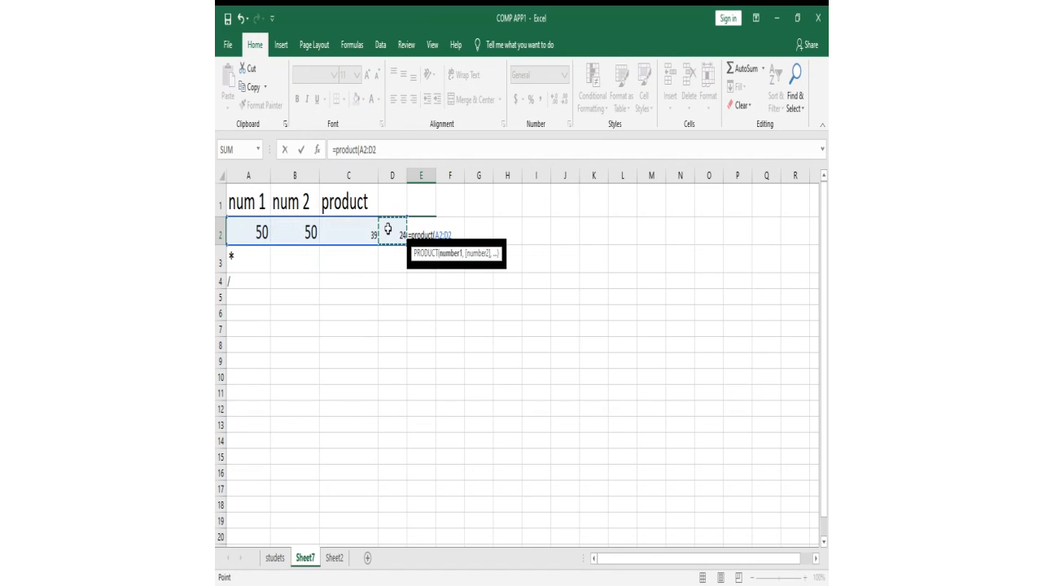
text())
key(Return)
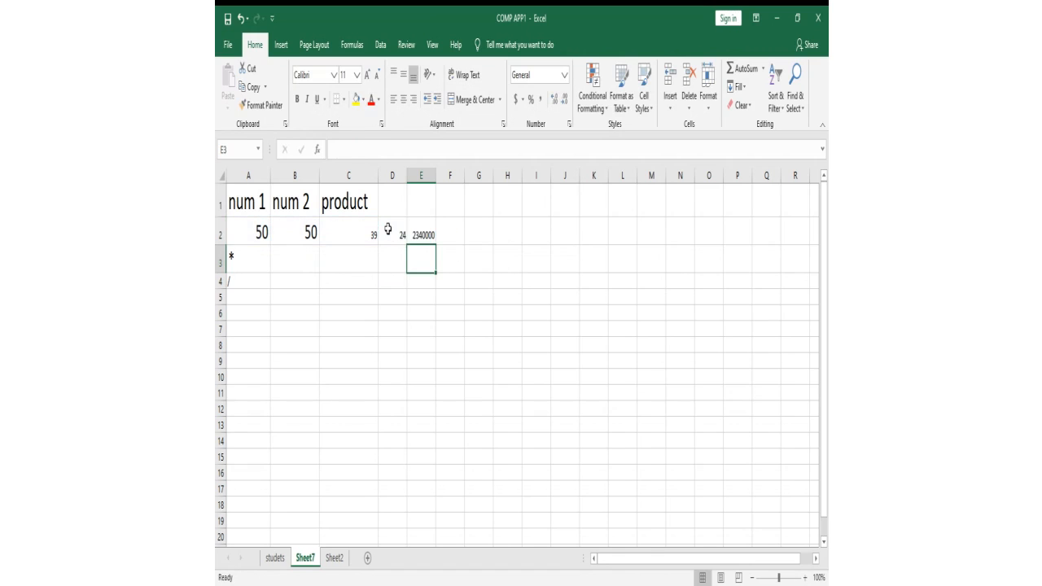
click(300, 267)
click(247, 295)
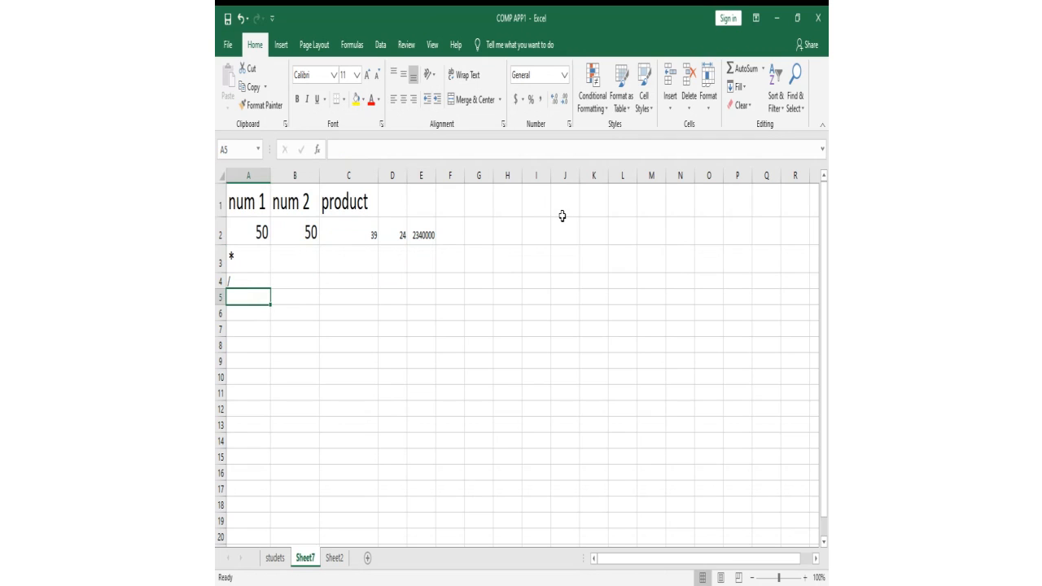
Step: Open the studets sheet and remove the GRADE heading from E2
click(275, 559)
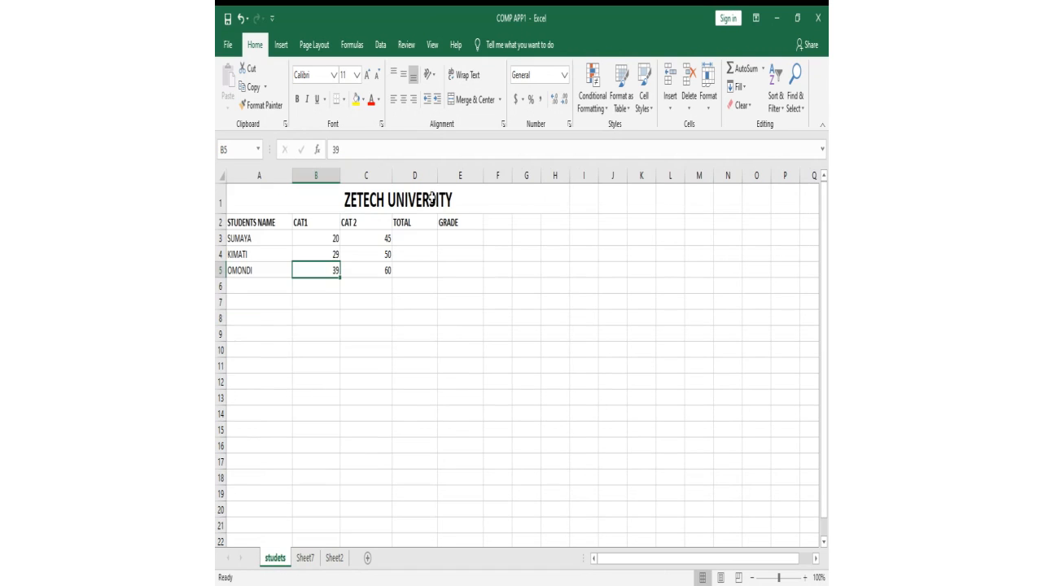
click(455, 225)
key(BackSpace)
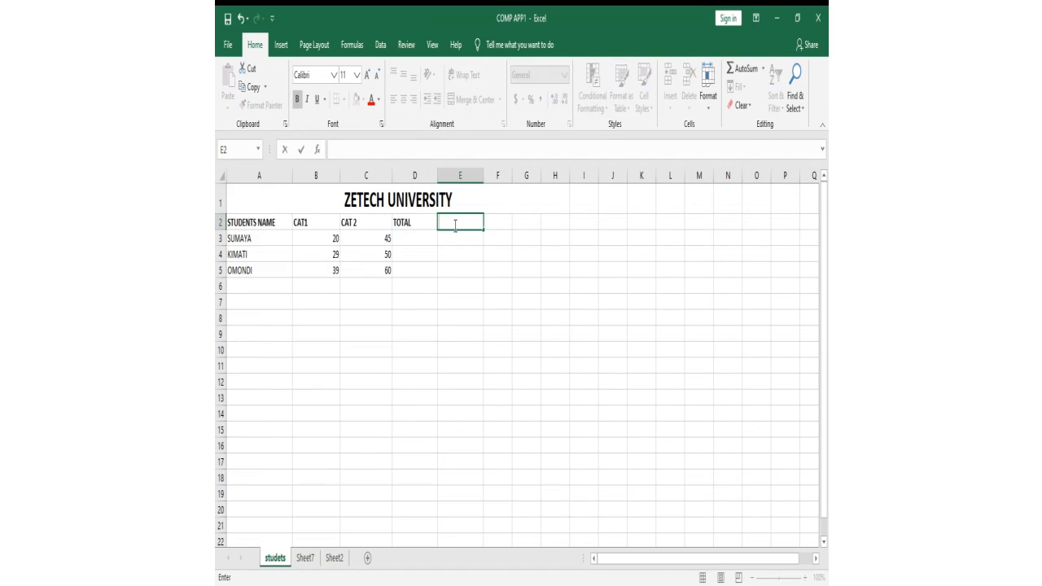
click(411, 236)
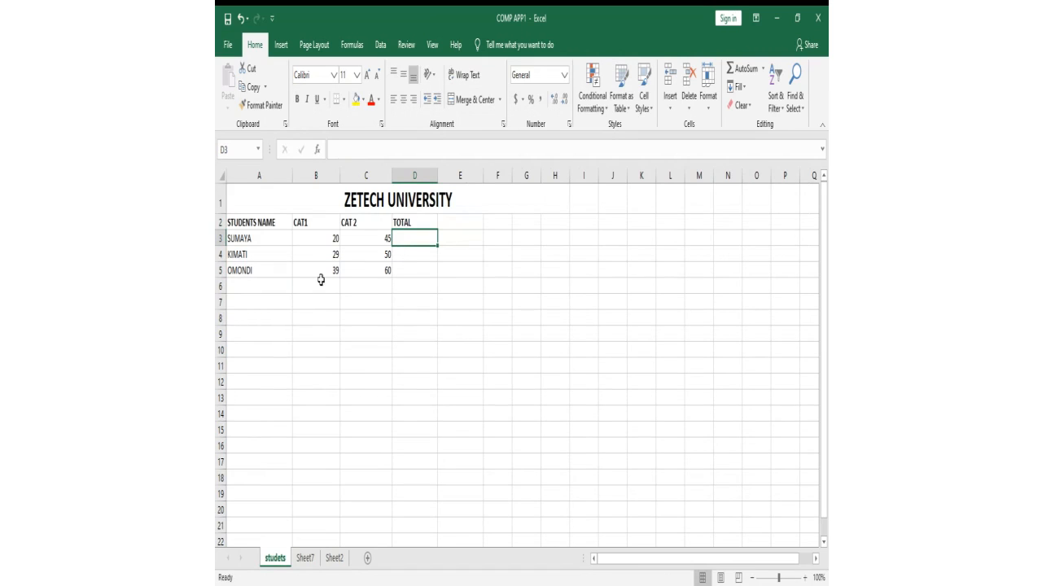
Step: Enter a, b, c and d as additional student names in A6:A9
click(246, 288)
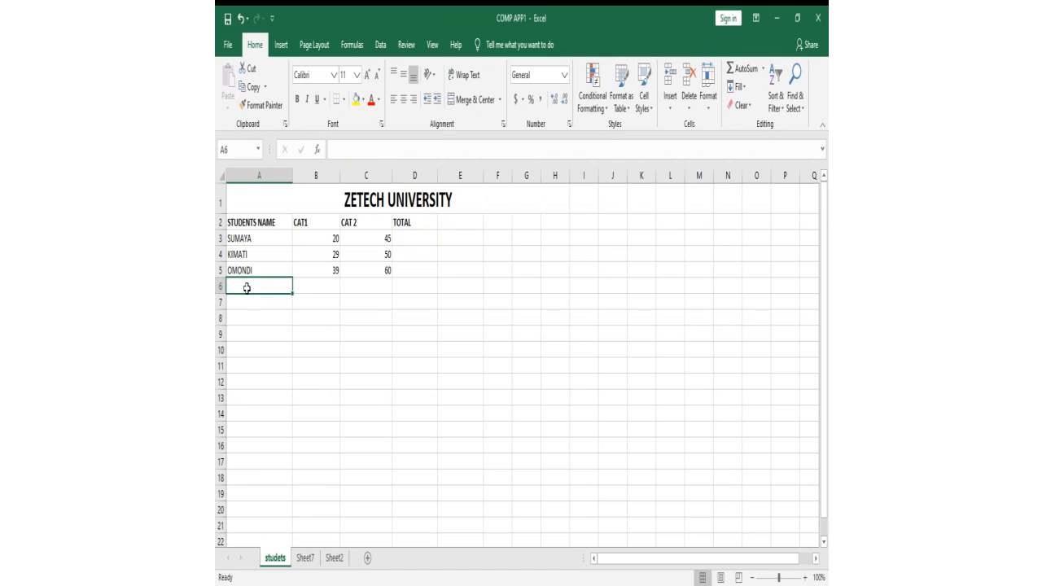
text(a)
key(Return)
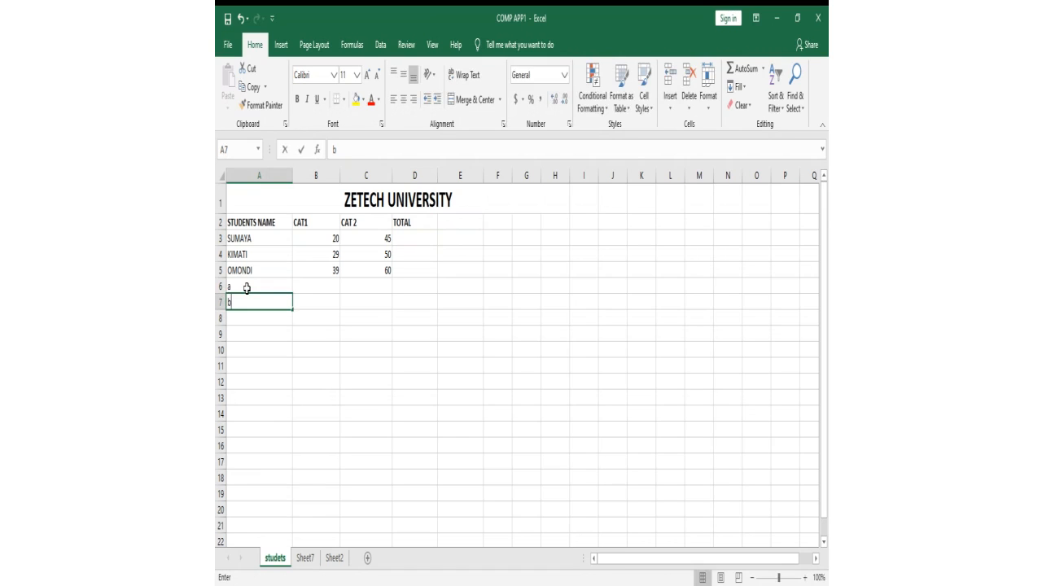
text(b)
key(Return)
text(c)
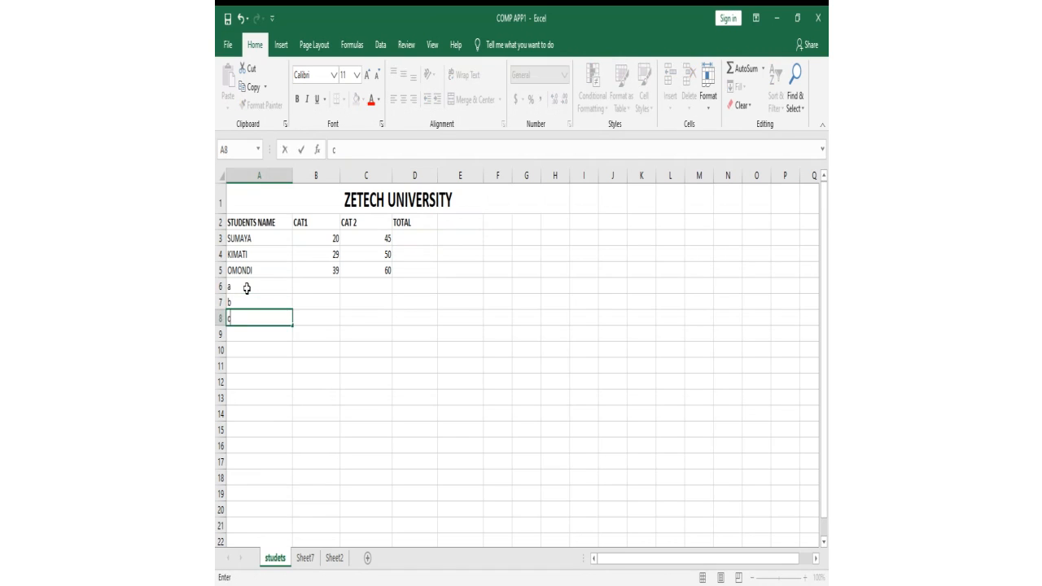
key(Return)
text(d)
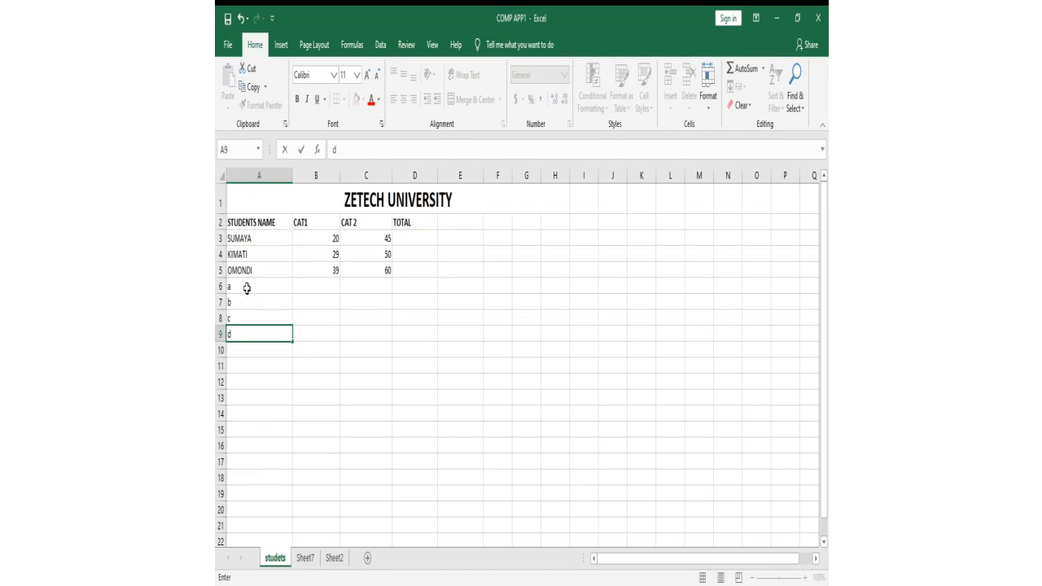
key(Return)
Step: Enter 56 as CAT1 and 10 as CAT 2 for student a in row 6, and select B7
click(309, 287)
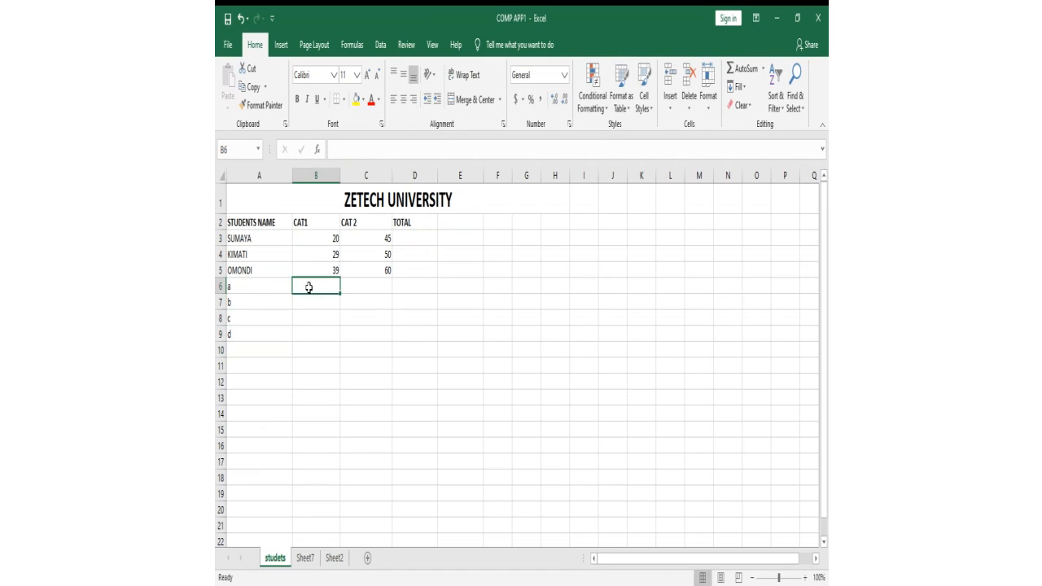
text(56)
key(Tab)
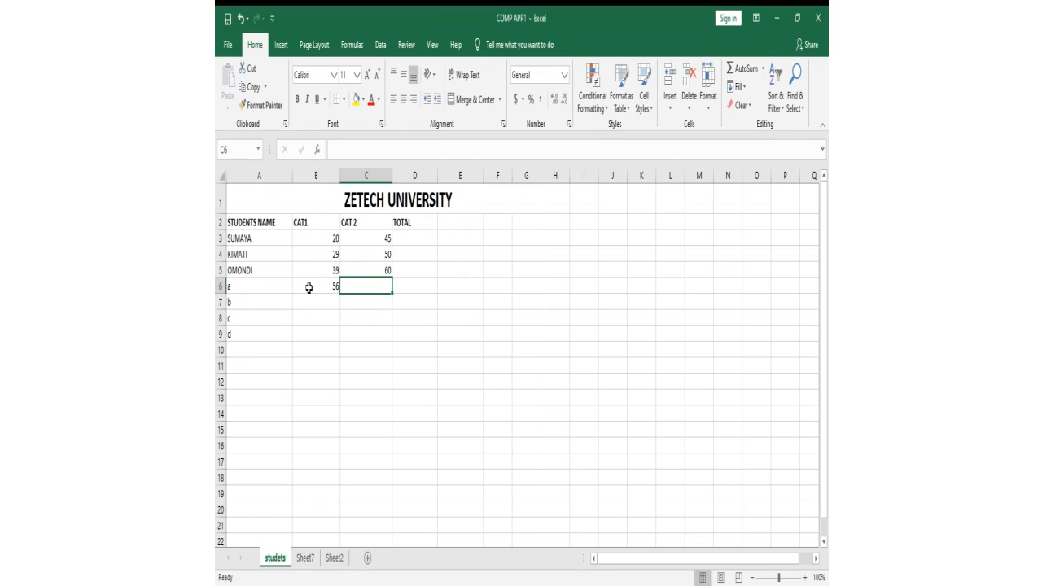
text(10)
key(Return)
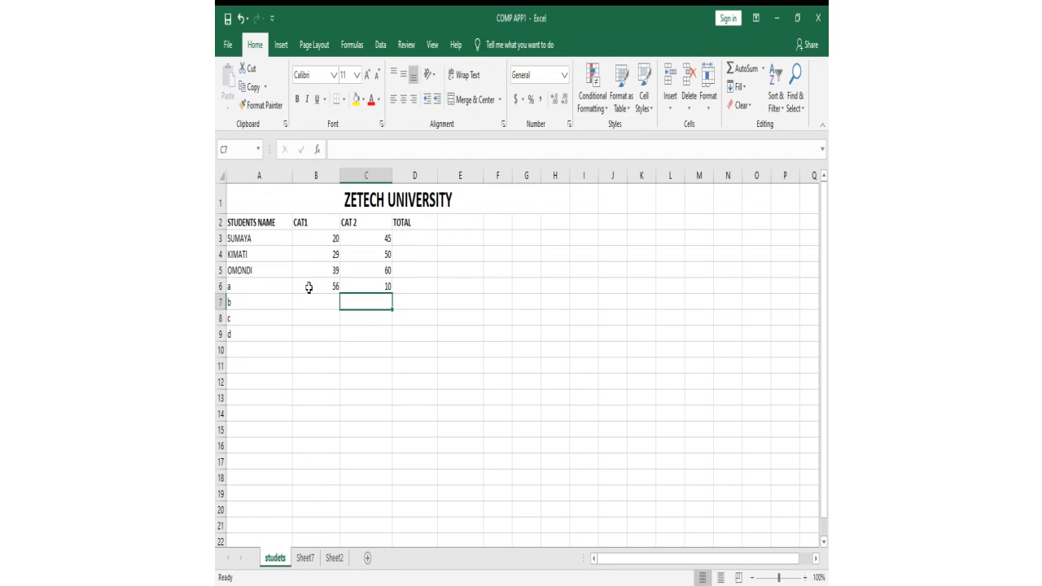
click(335, 296)
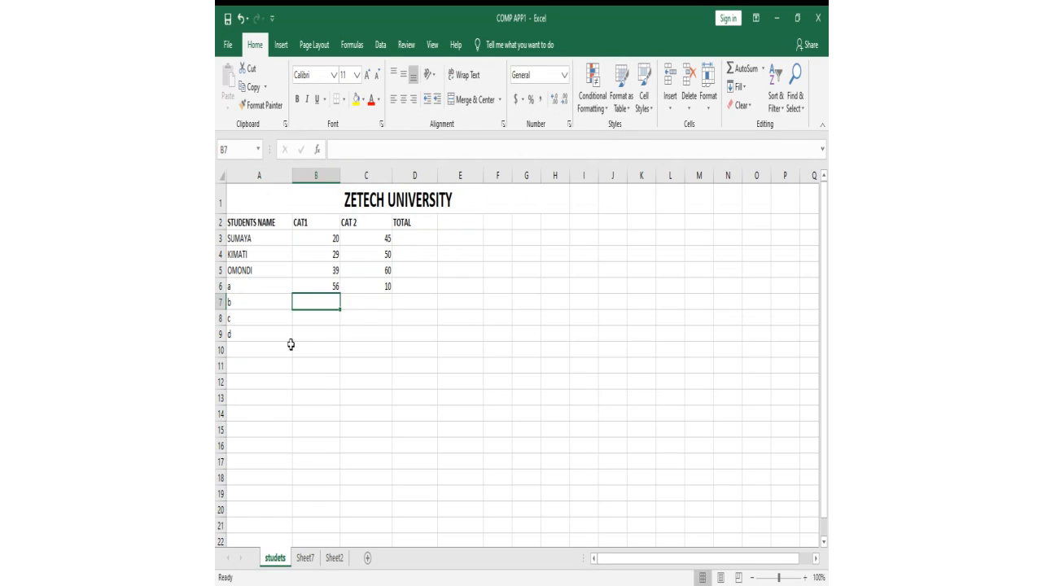
Step: Enter the CAT1 marks 23, 45 and 20 for students b, c and d in B7:B9
text(23)
key(Return)
text(45)
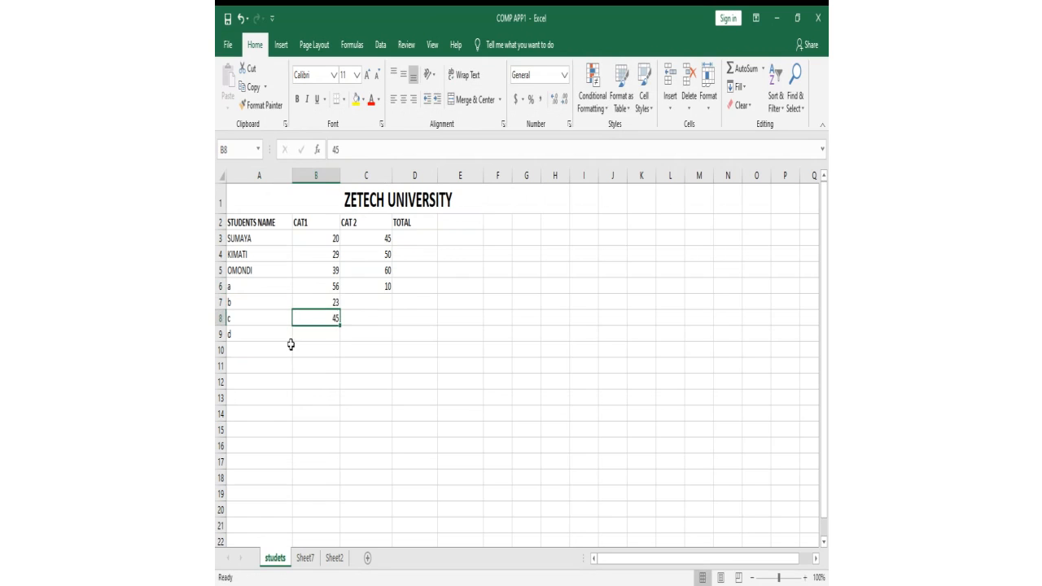
key(Return)
text(2)
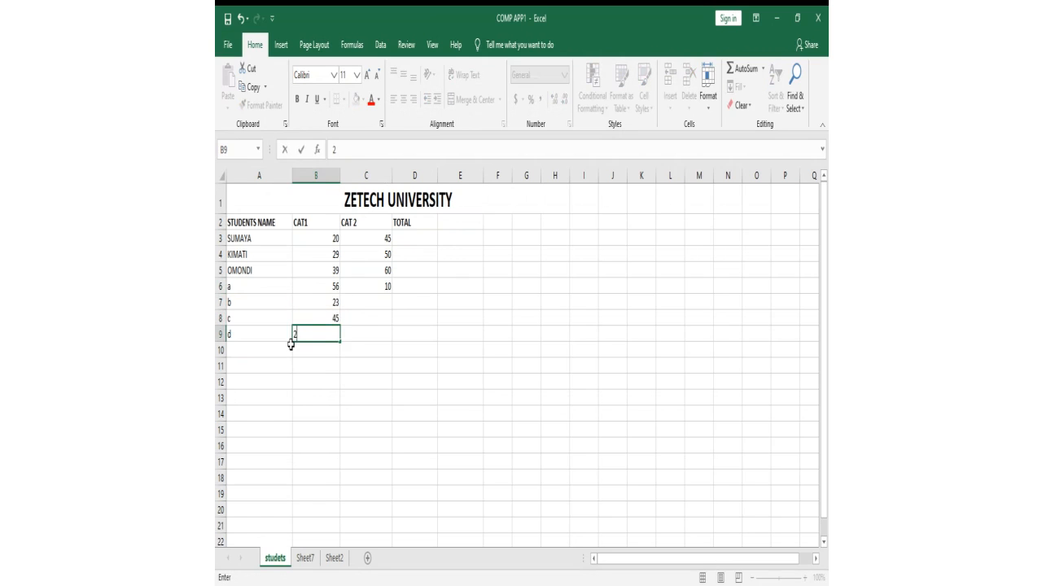
text(0)
key(Tab)
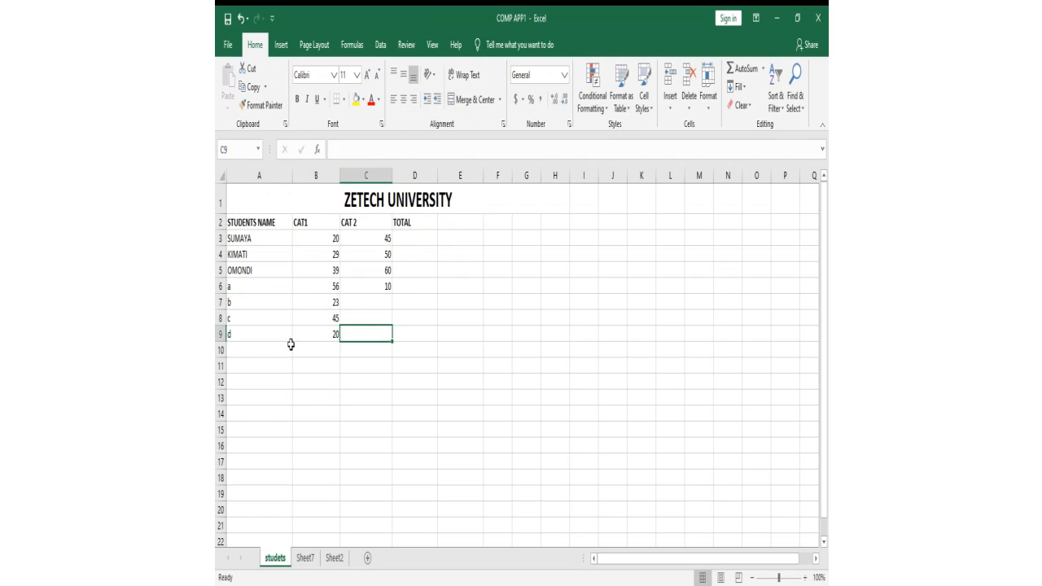
Step: Enter the CAT 2 marks 34 in C9, 54 in C8 and 23 in C7
text(34)
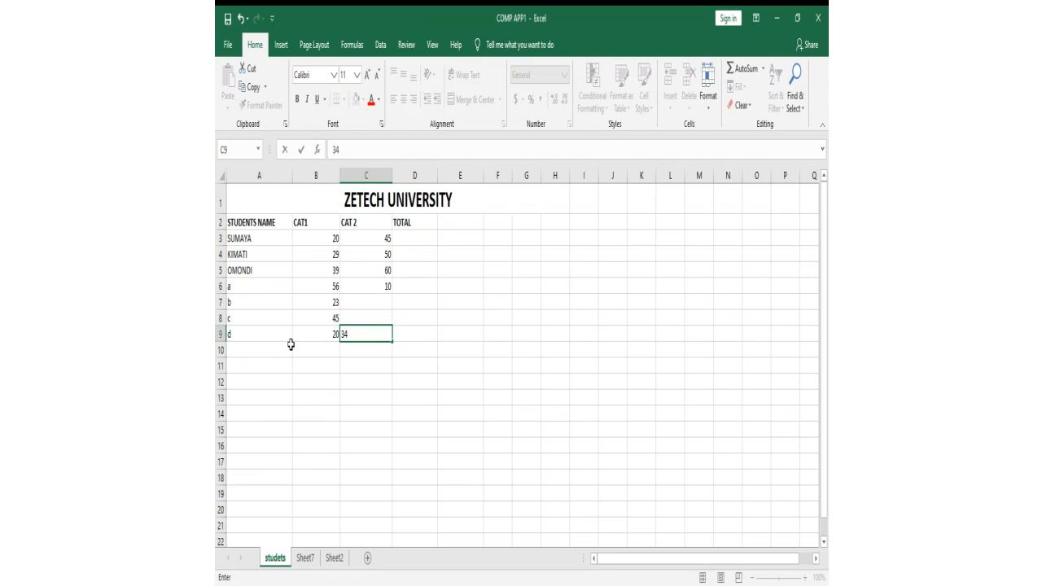
key(Up)
text(54)
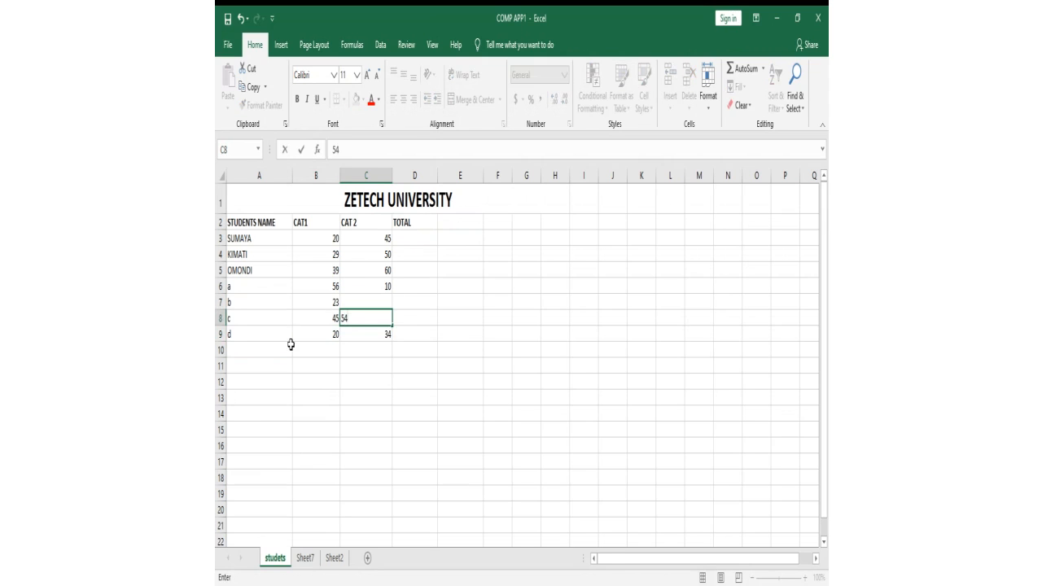
key(Up)
text(2)
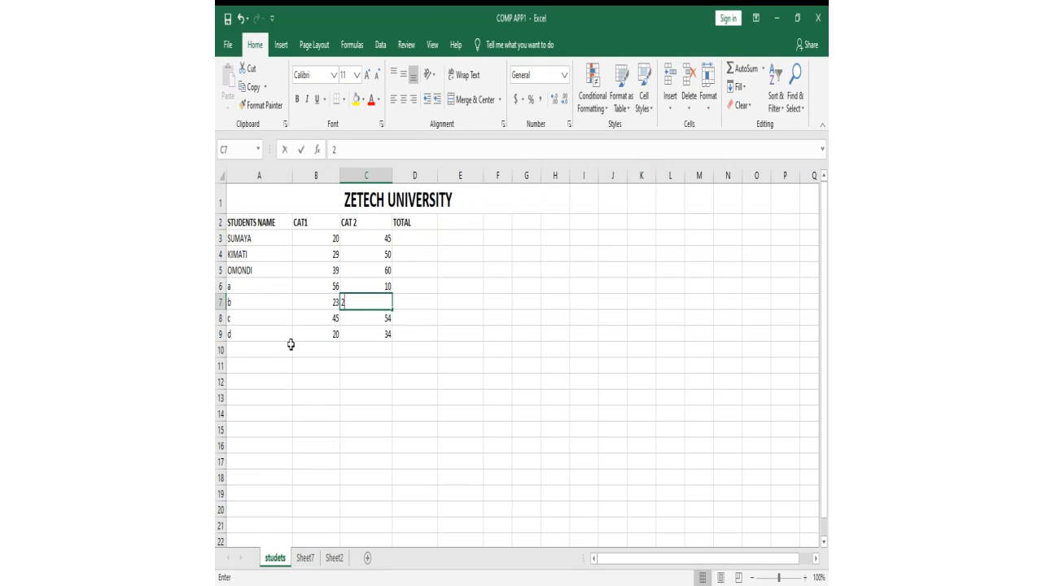
text(3)
Step: Calculate the first student's total in D3 with =SUM(B3:C3) and fill the formula down to D9
click(414, 242)
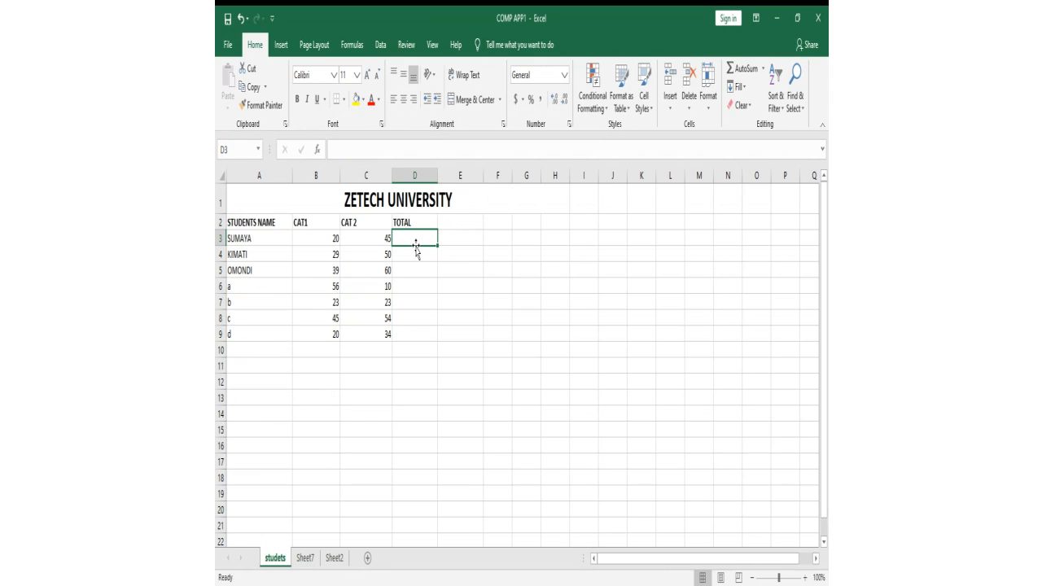
click(764, 70)
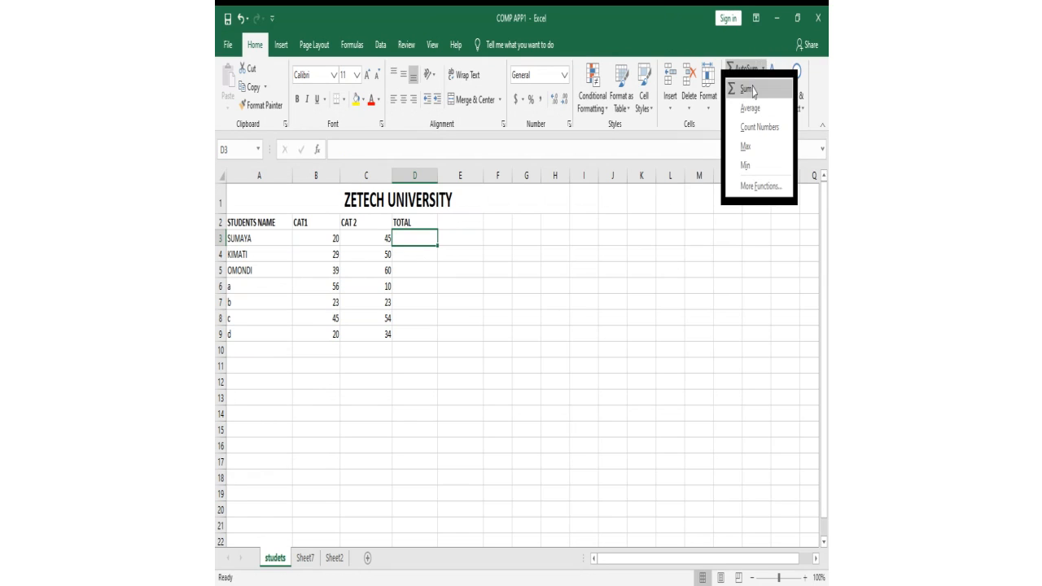
click(753, 90)
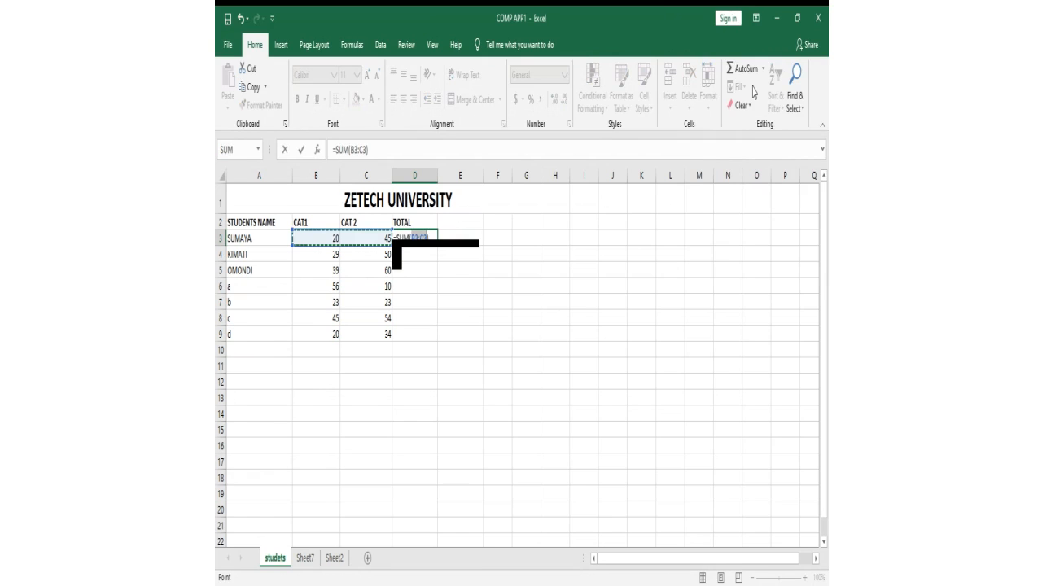
key(Return)
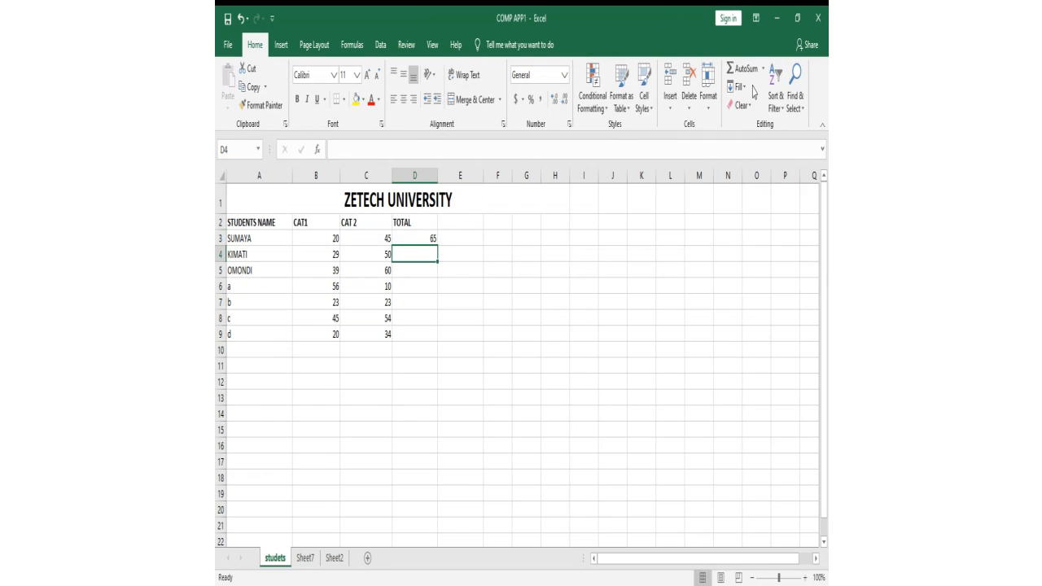
click(424, 235)
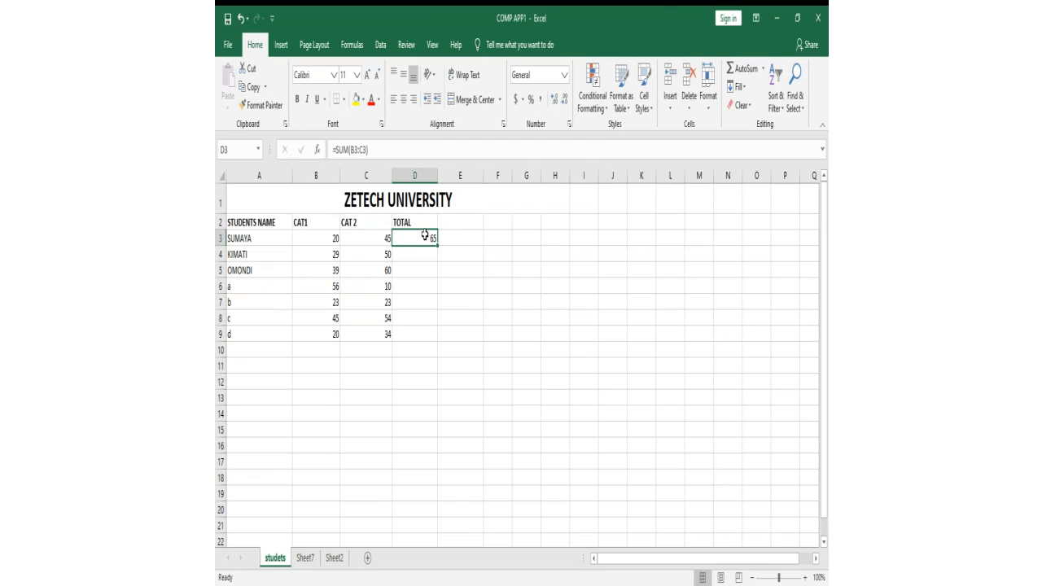
drag(438, 245, 433, 336)
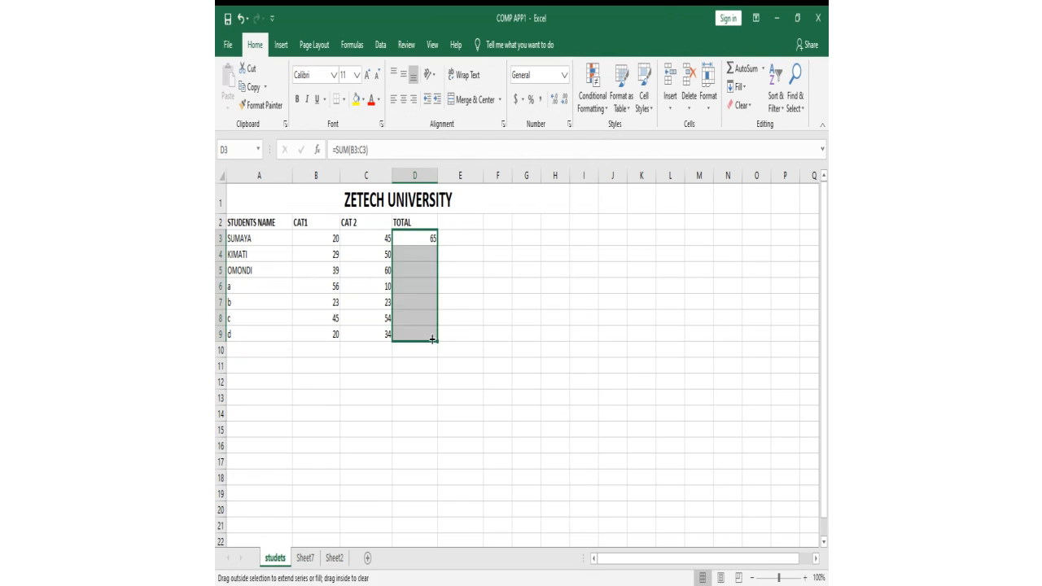
Step: Add the column heading average in E2, beside the TOTAL heading
click(450, 220)
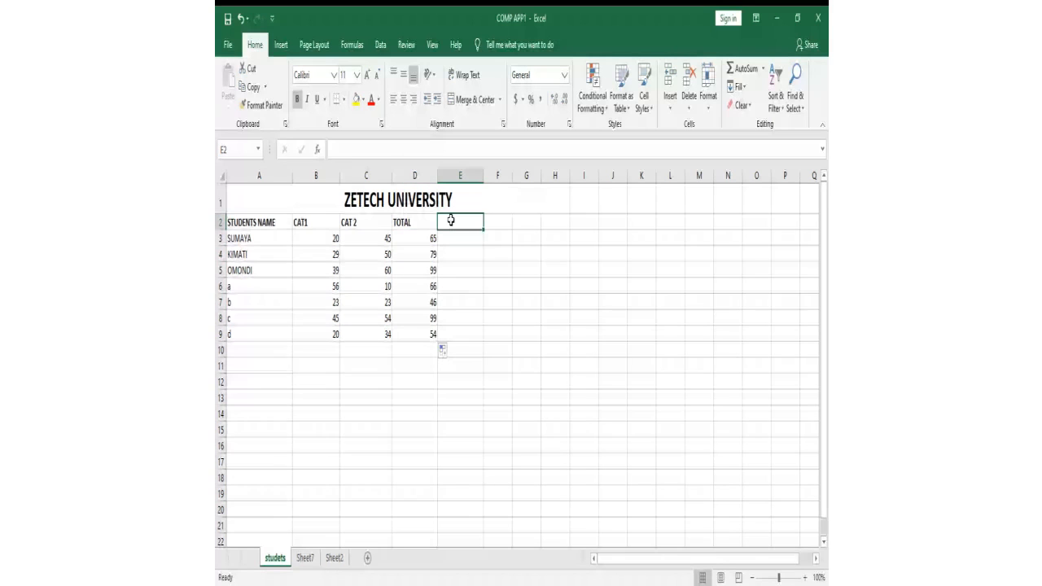
text(ave)
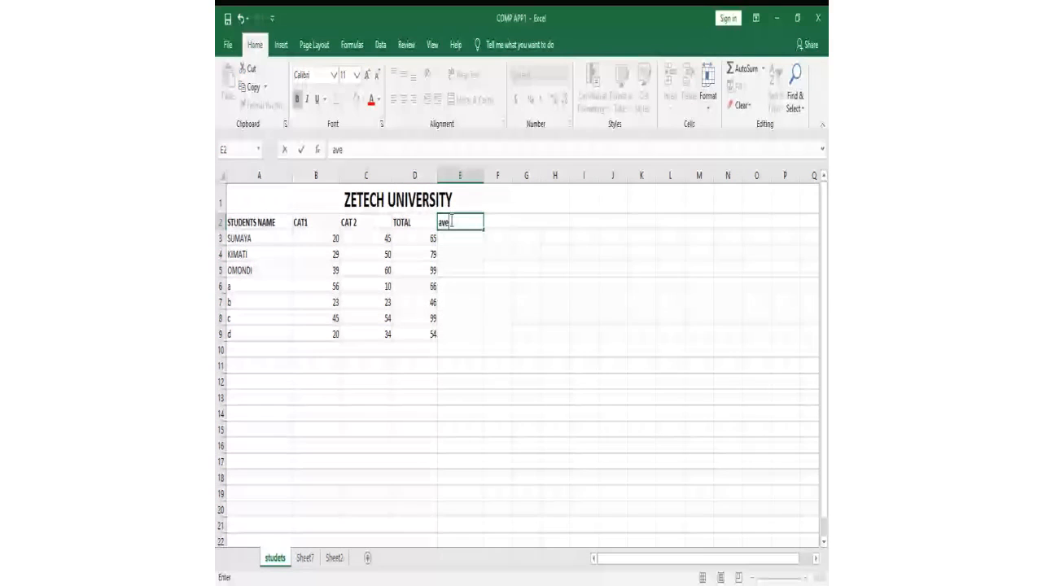
text(rage)
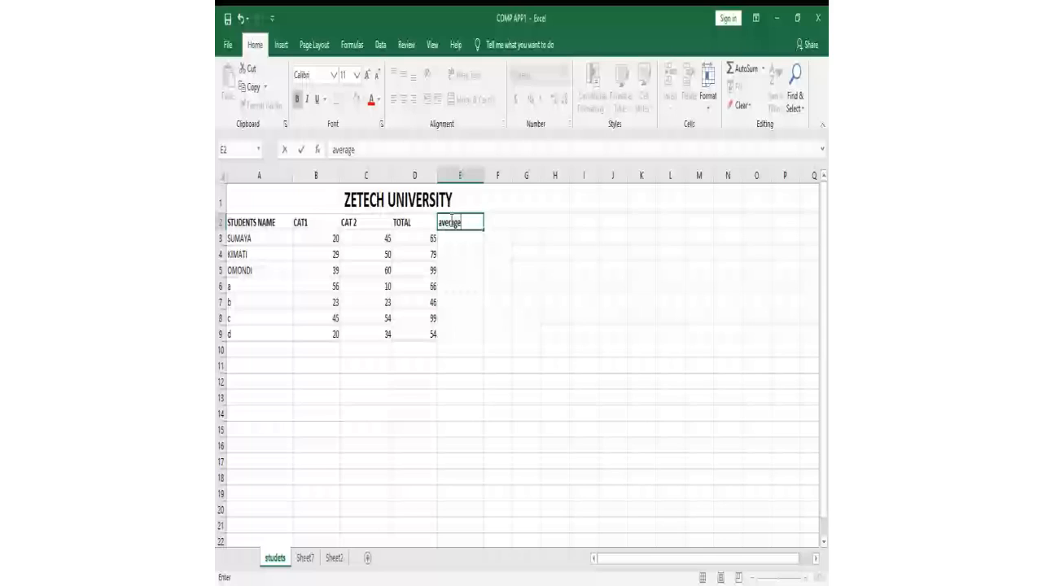
key(Return)
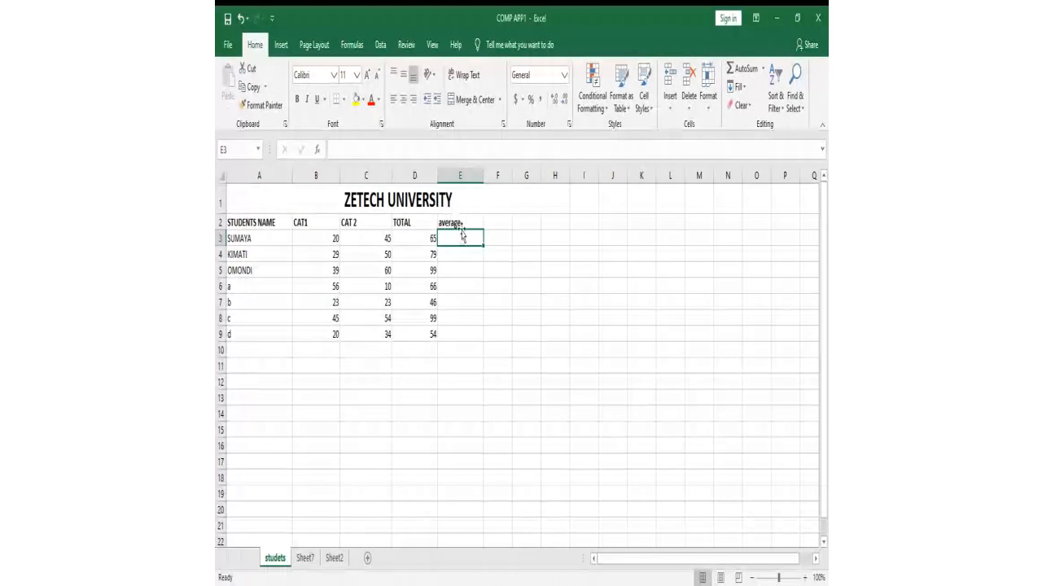
click(487, 237)
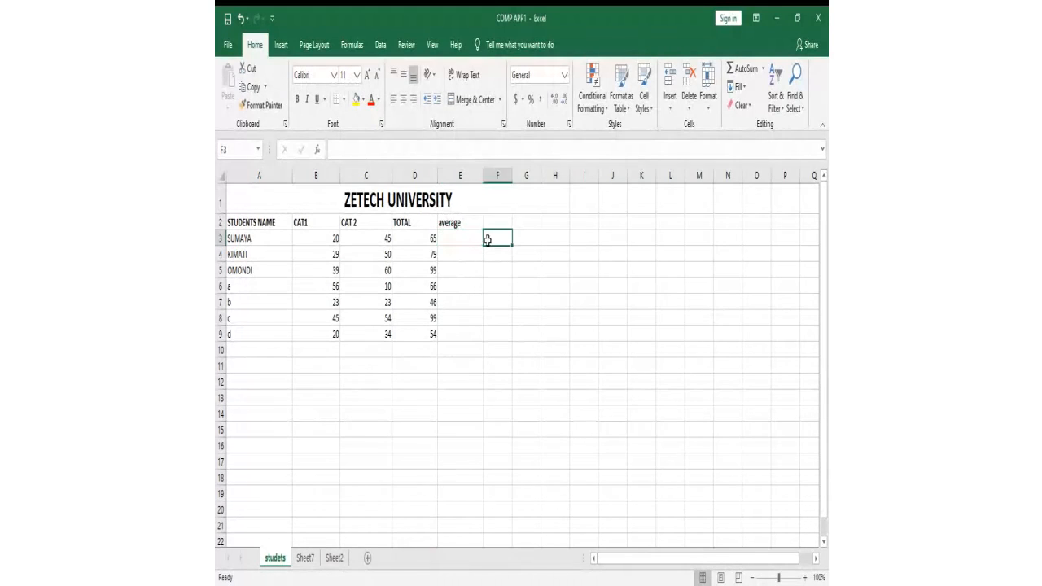
click(471, 239)
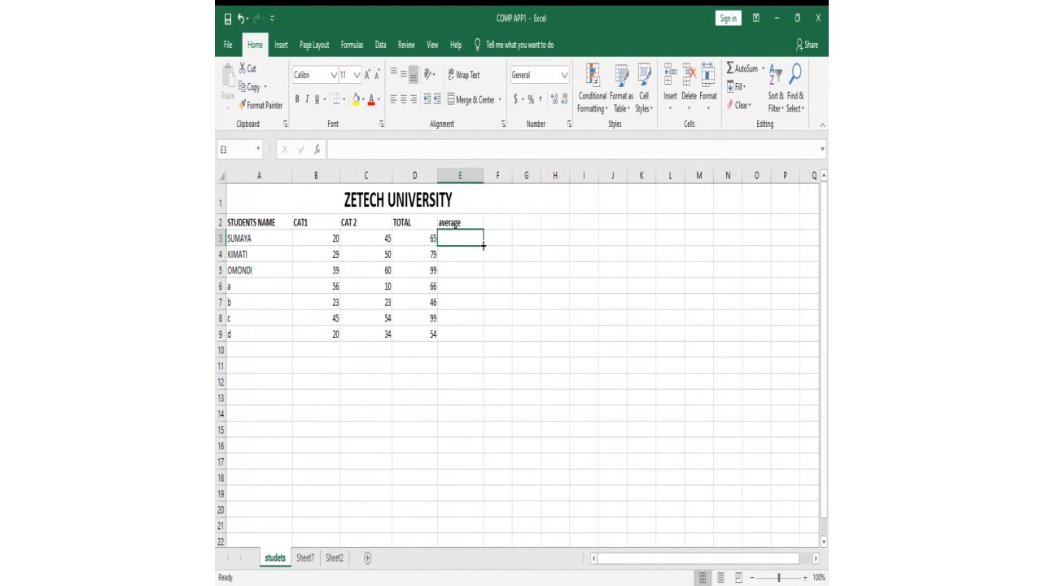
drag(483, 245, 483, 338)
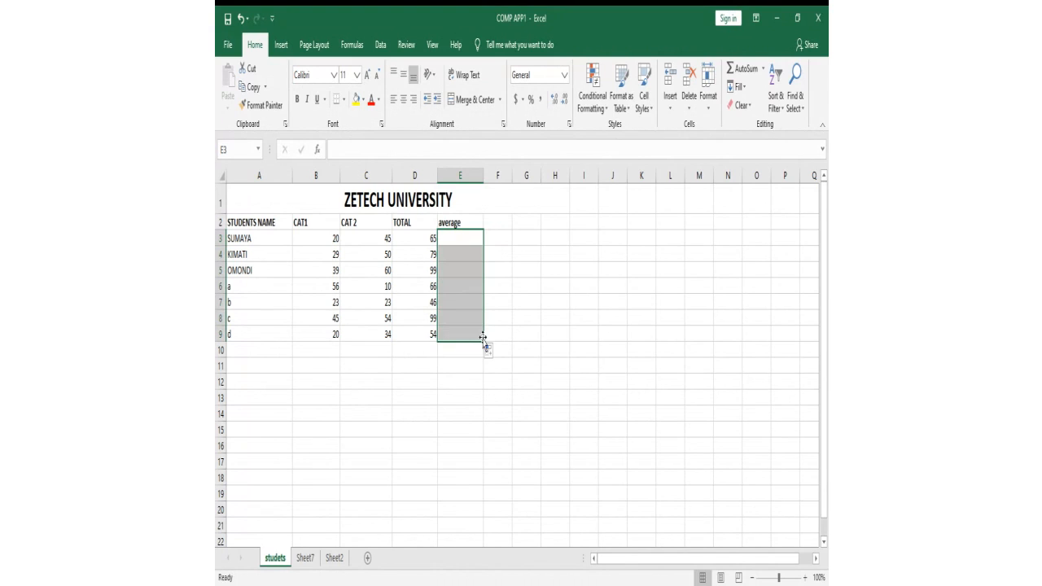
Step: Calculate the first student's average in E3 with =AVERAGE(B3:D3) and fill the formula down to E9
click(458, 241)
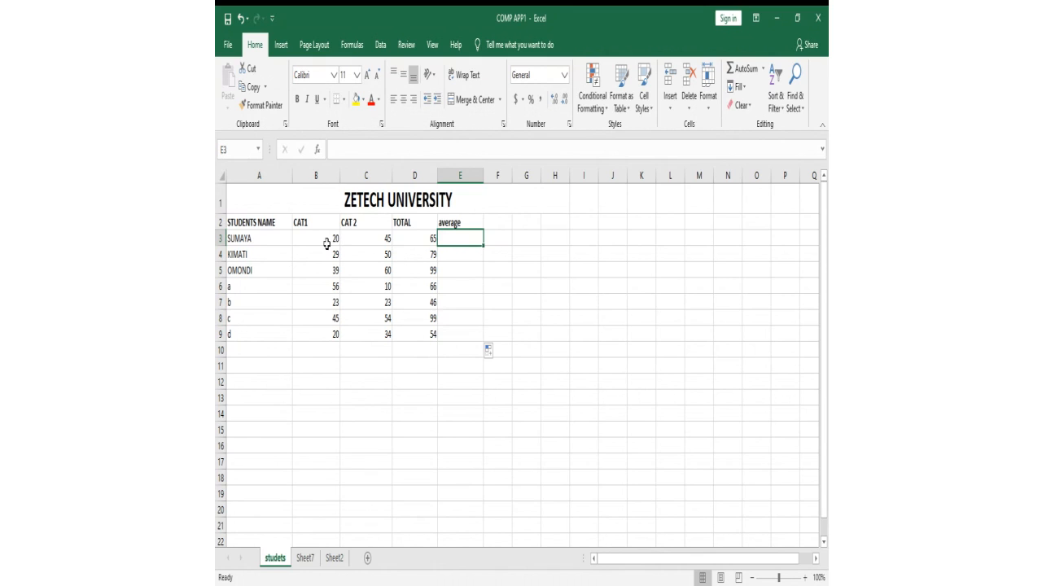
click(763, 70)
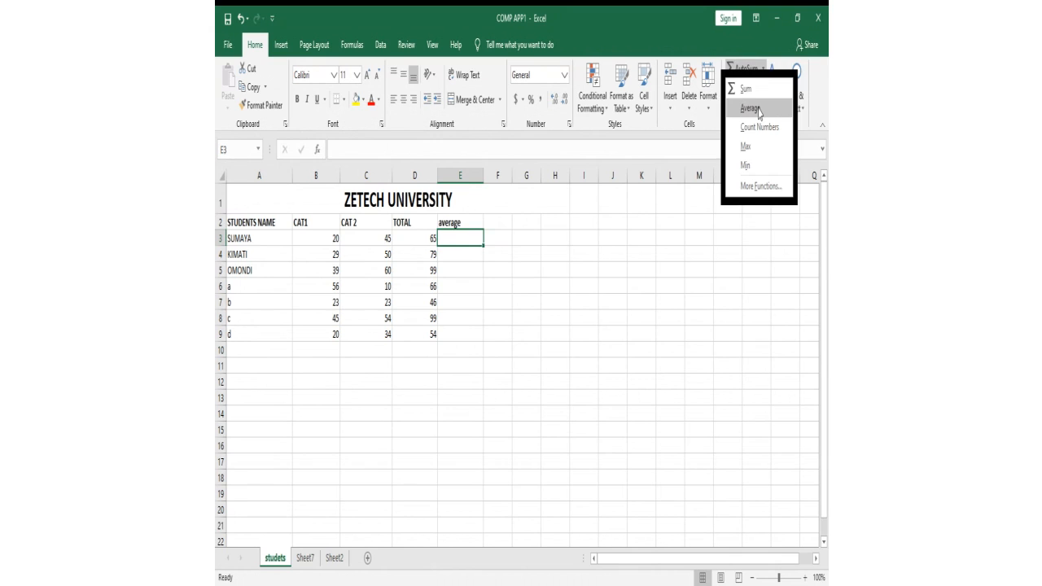
click(749, 108)
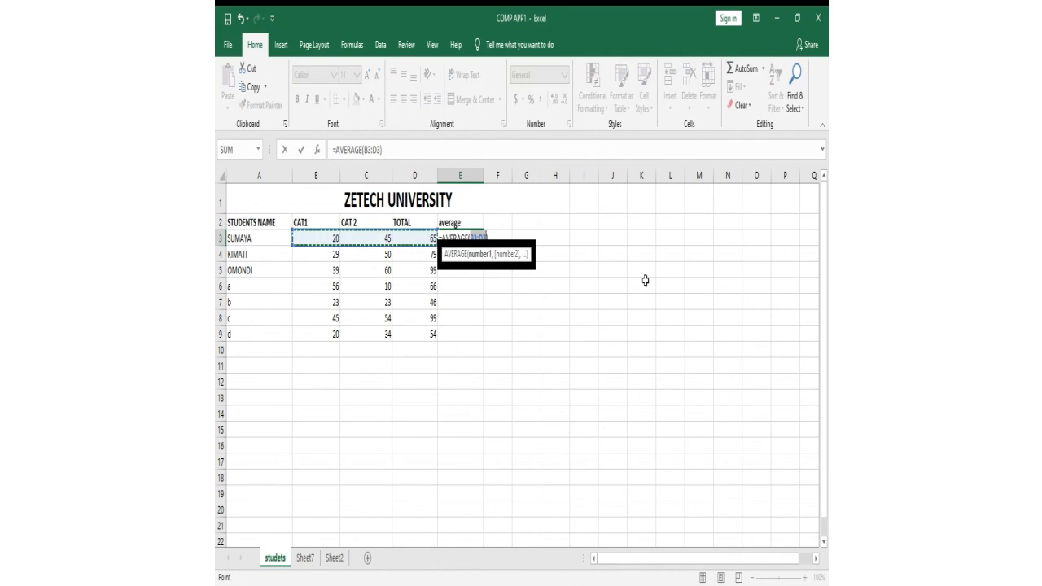
key(Return)
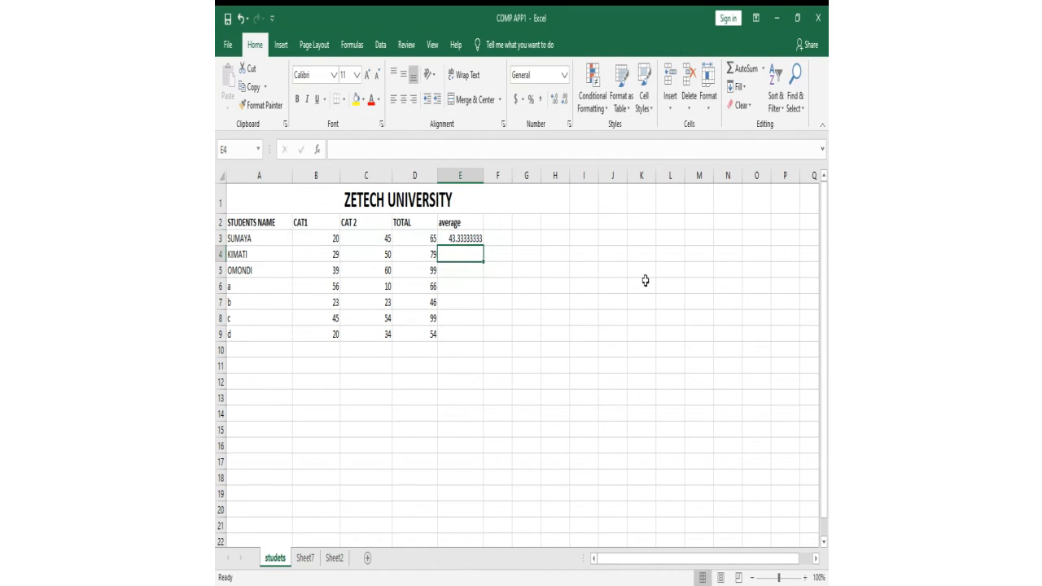
click(468, 241)
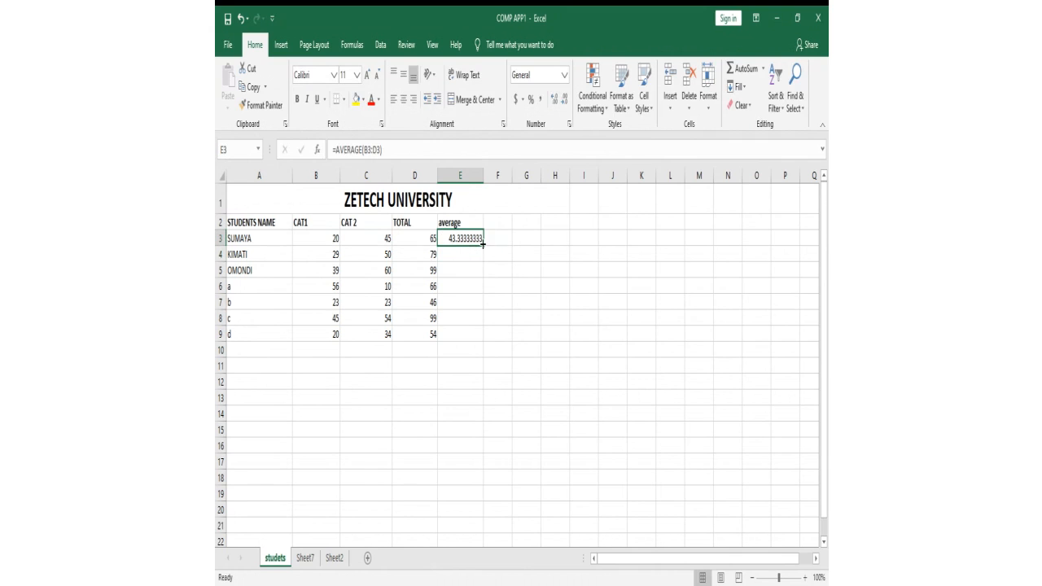
drag(483, 247, 470, 336)
Step: Add the column heading min in F2, beside the average heading
click(489, 225)
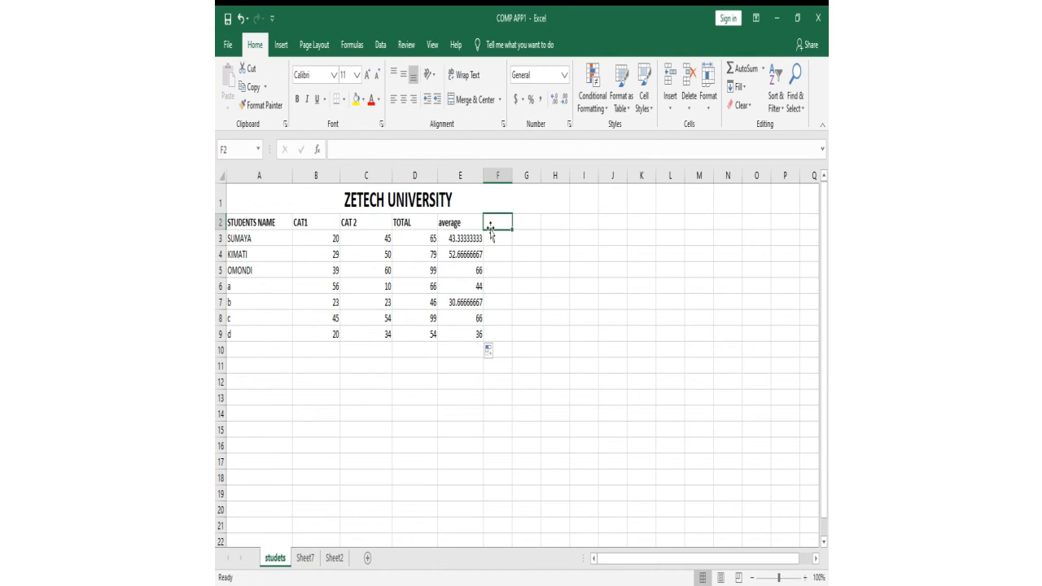
text(min)
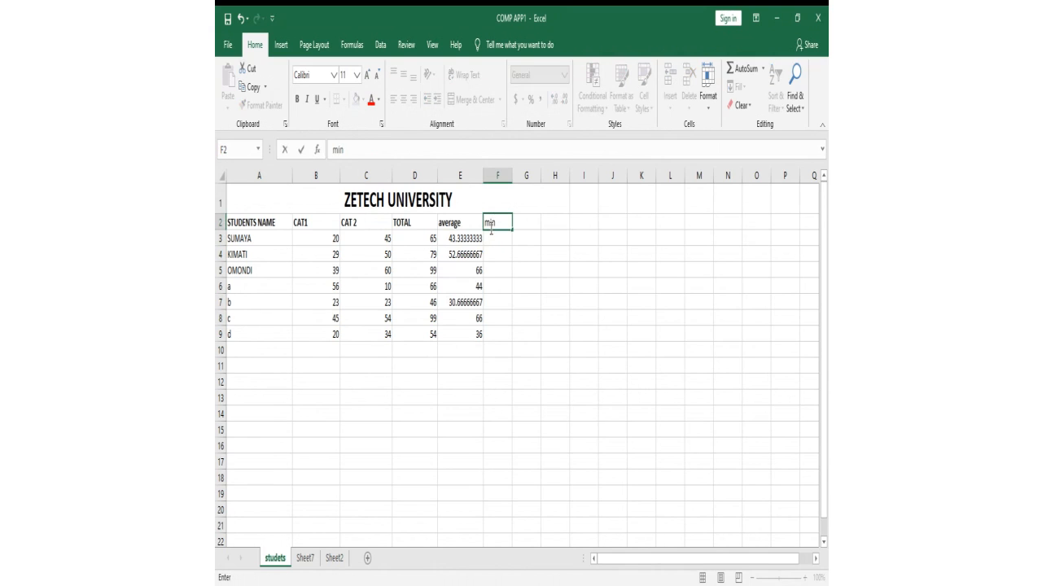
key(Return)
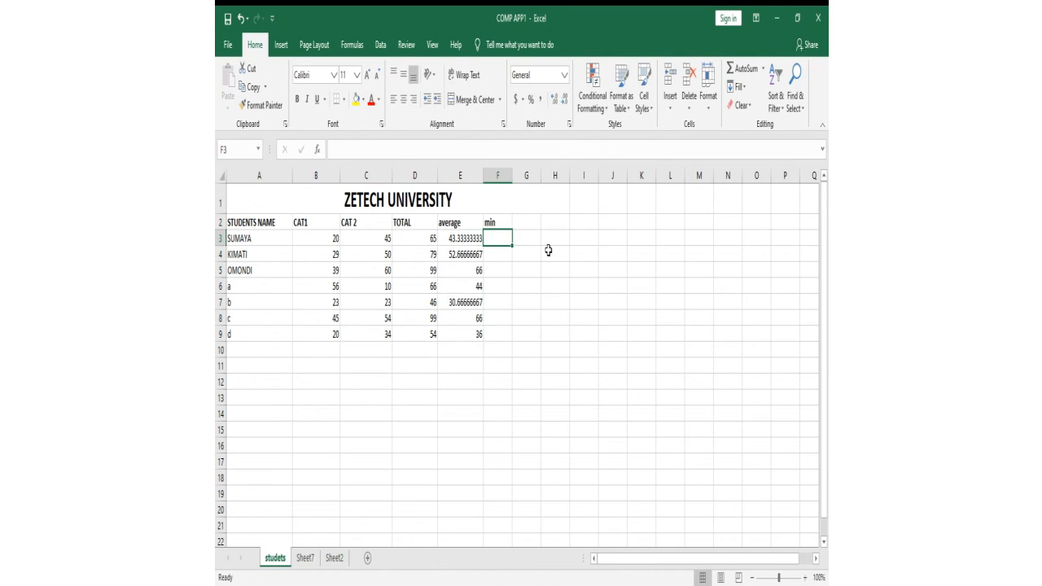
Step: Calculate the first student's minimum in F3 with =MIN(B3:E3) and fill the formula down to F9
click(763, 69)
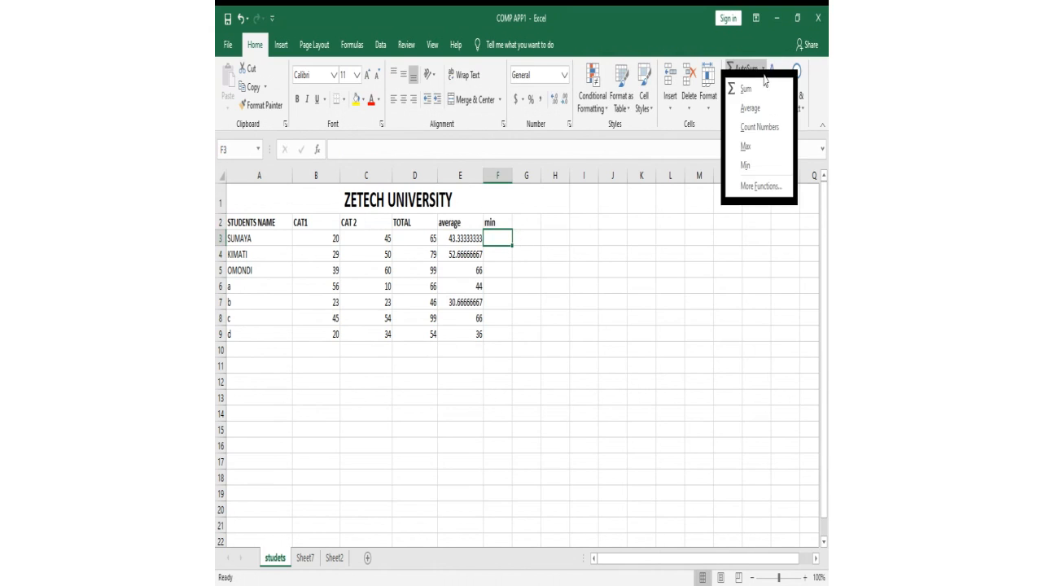
click(746, 165)
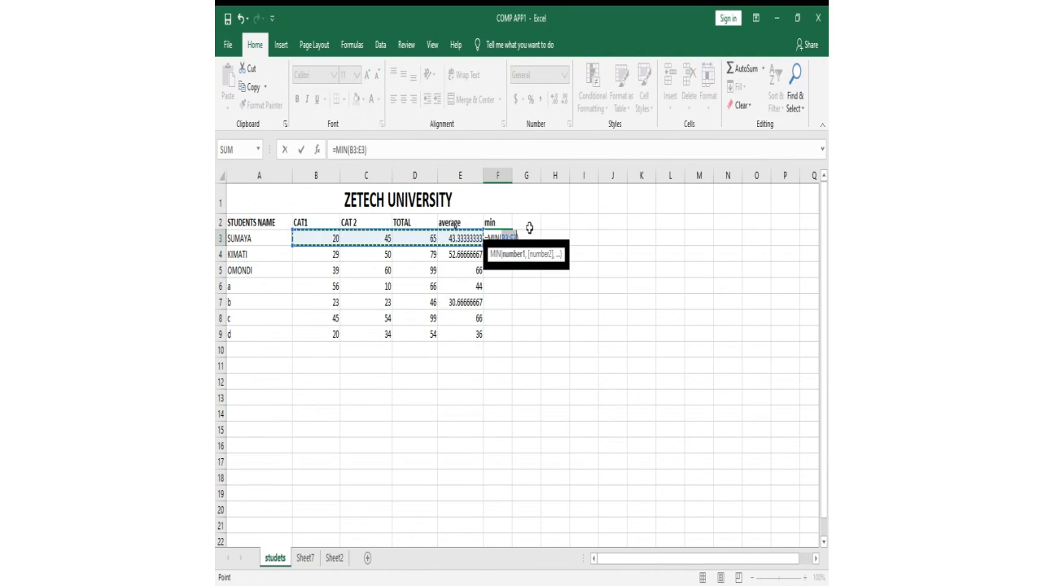
key(Return)
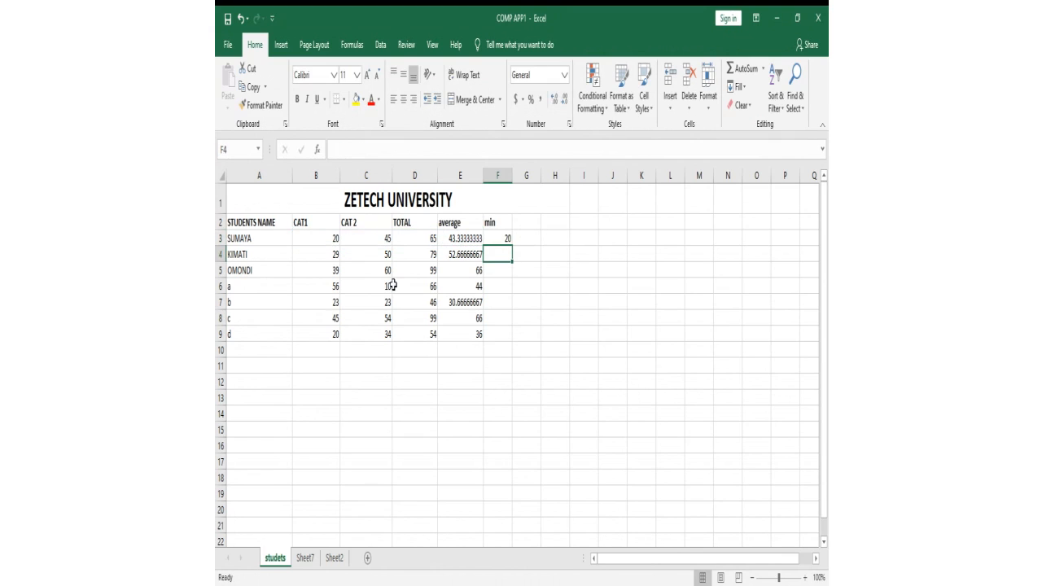
click(499, 238)
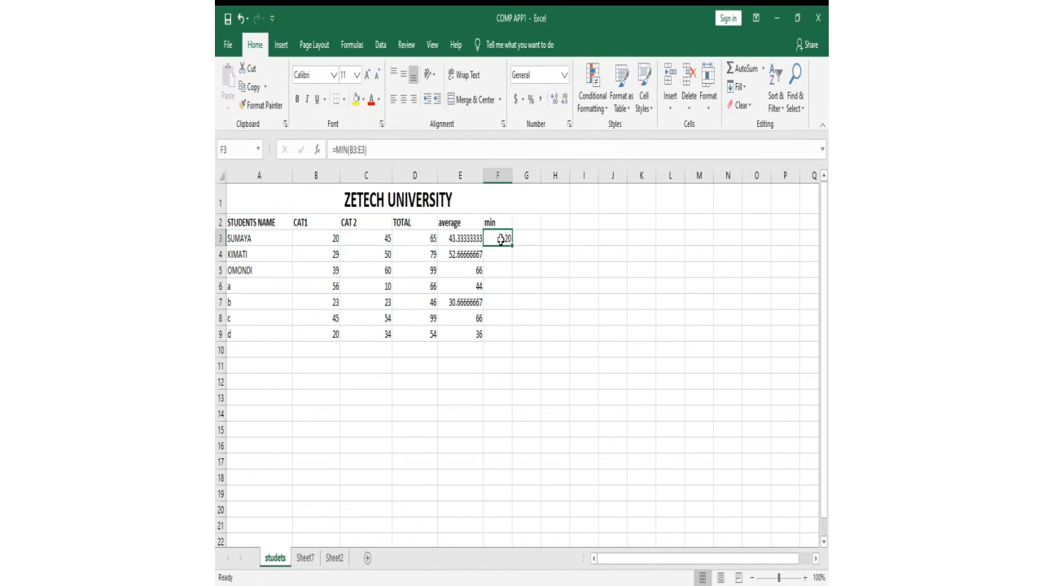
drag(512, 245, 504, 335)
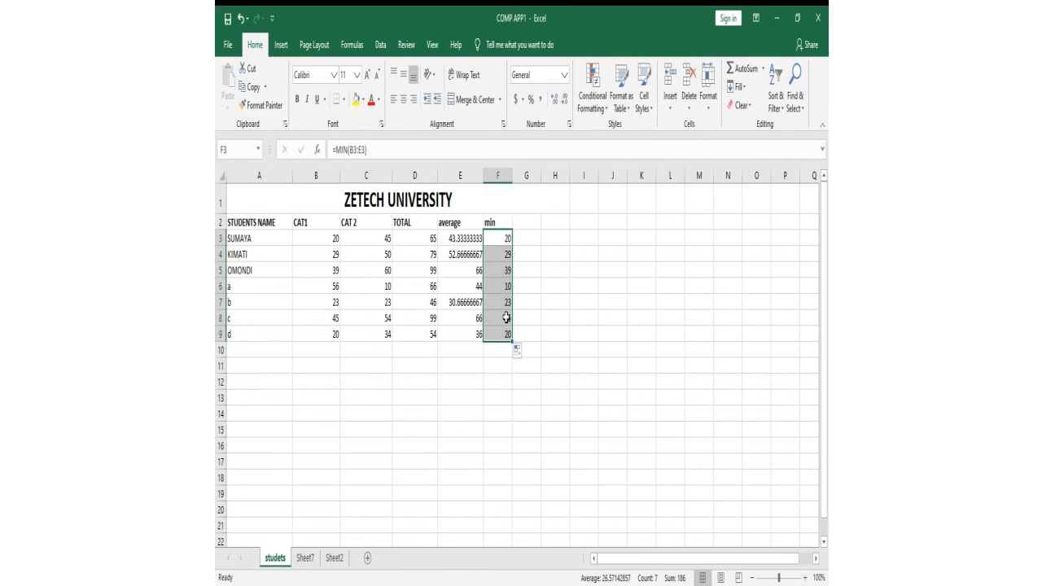
Step: Enter the column heading max in G2 and try to insert the Max function
click(527, 222)
text(max)
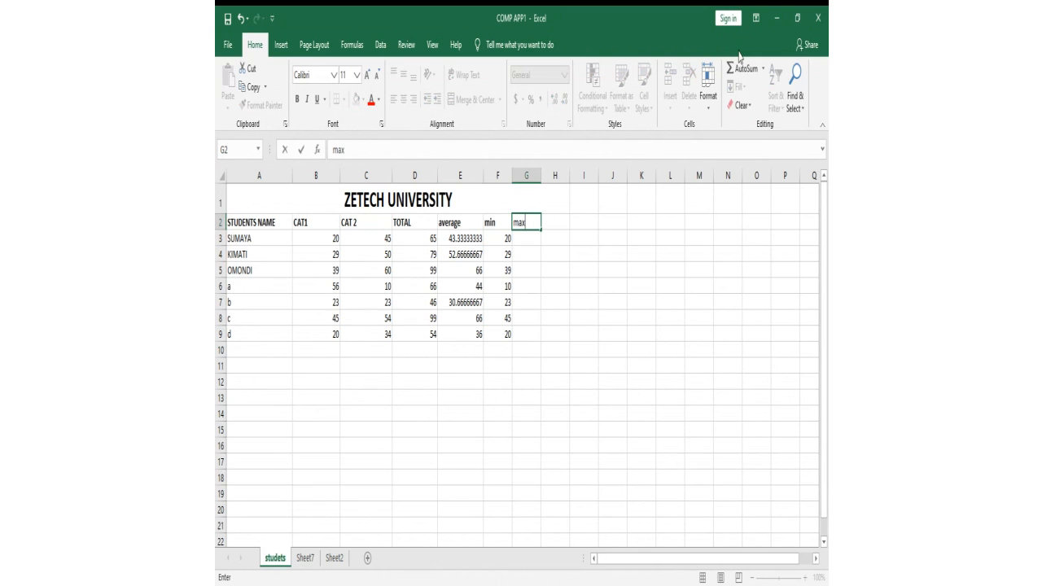
click(762, 70)
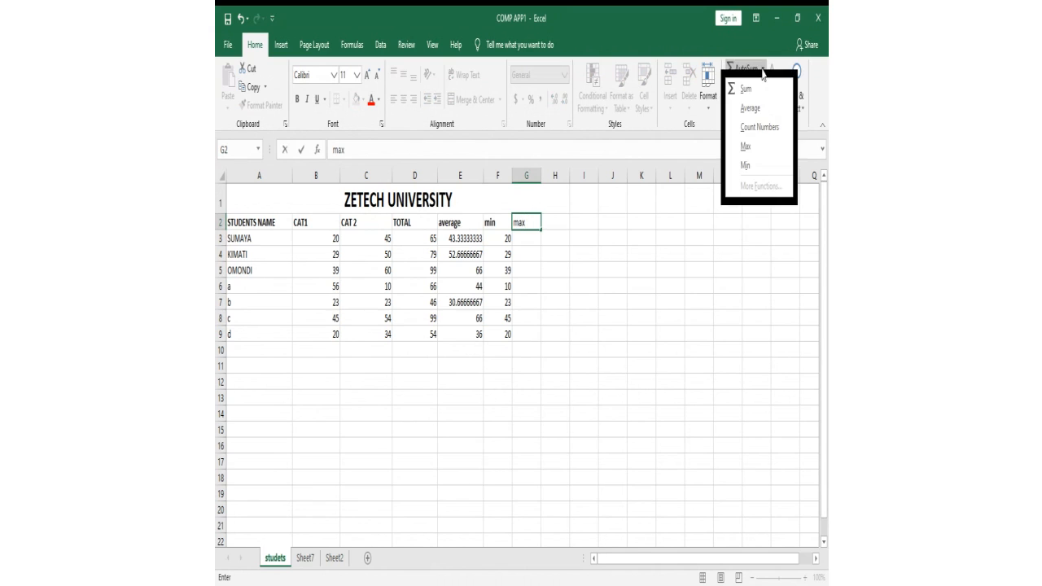
click(755, 149)
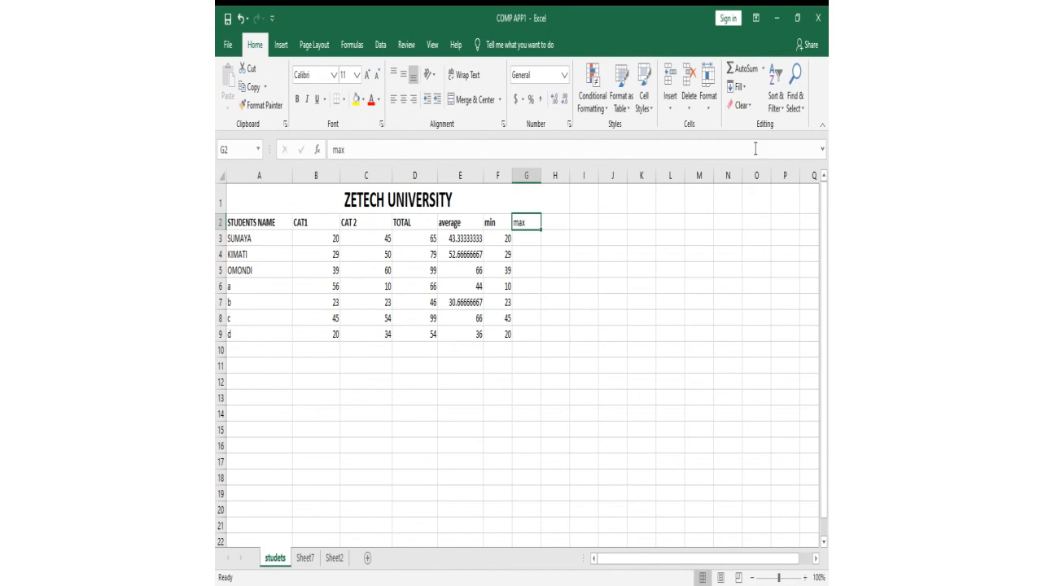
Step: Calculate the first student's maximum in G3 with =MAX(B3:F3) and fill the formula down to G9
click(535, 235)
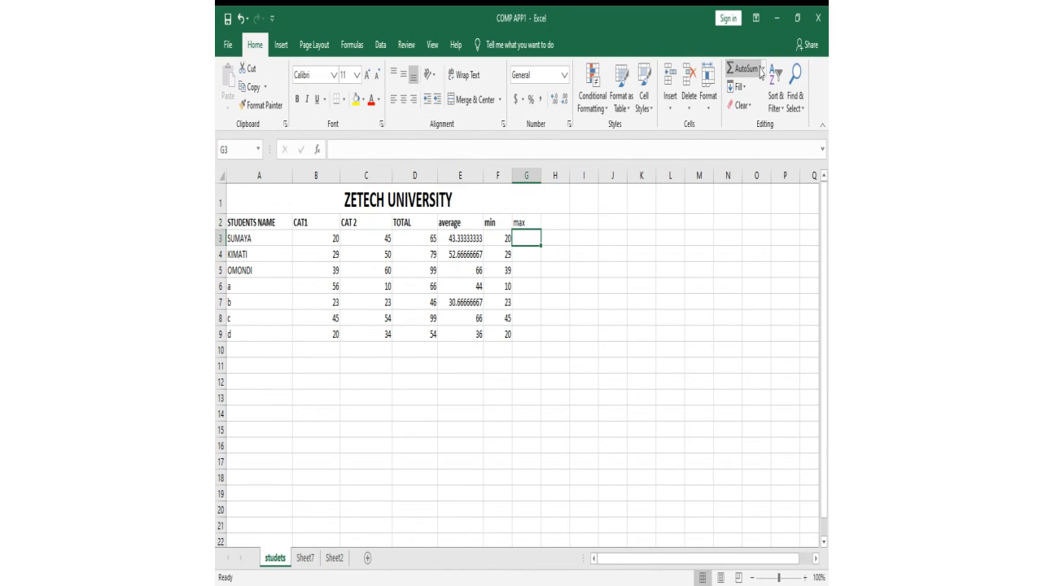
click(763, 70)
click(747, 147)
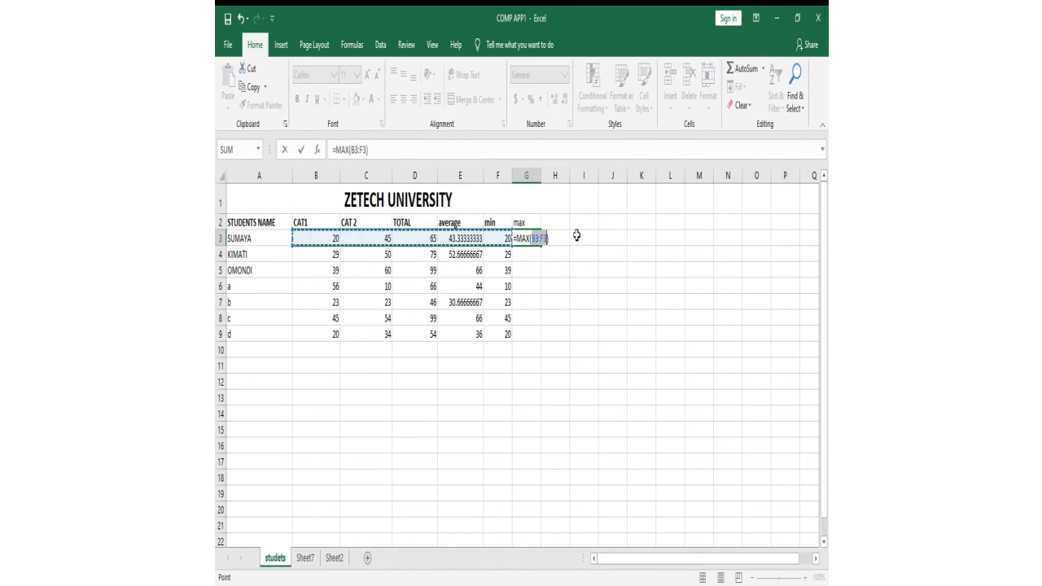
key(Return)
click(525, 239)
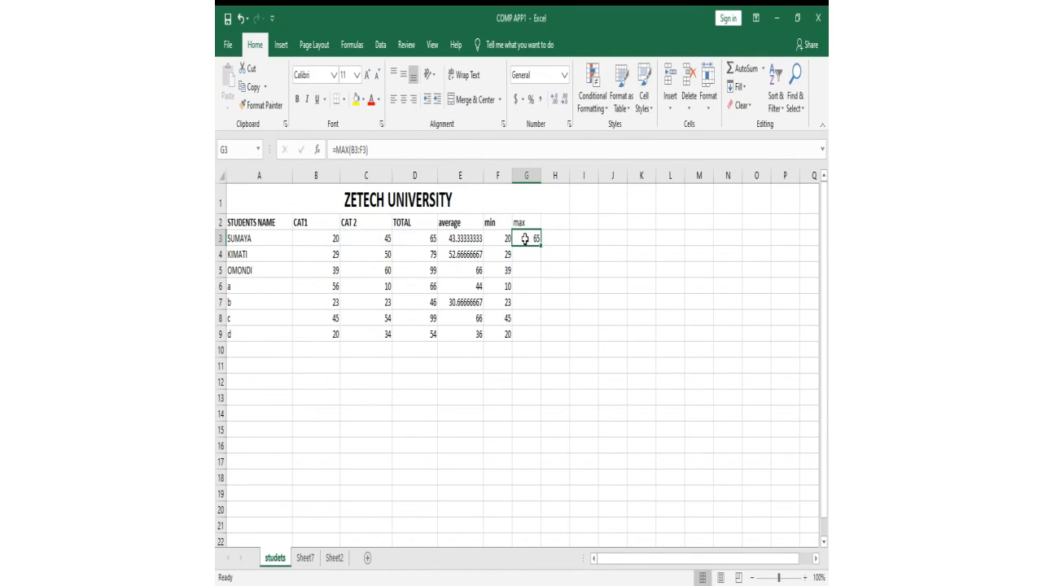
drag(541, 246, 535, 335)
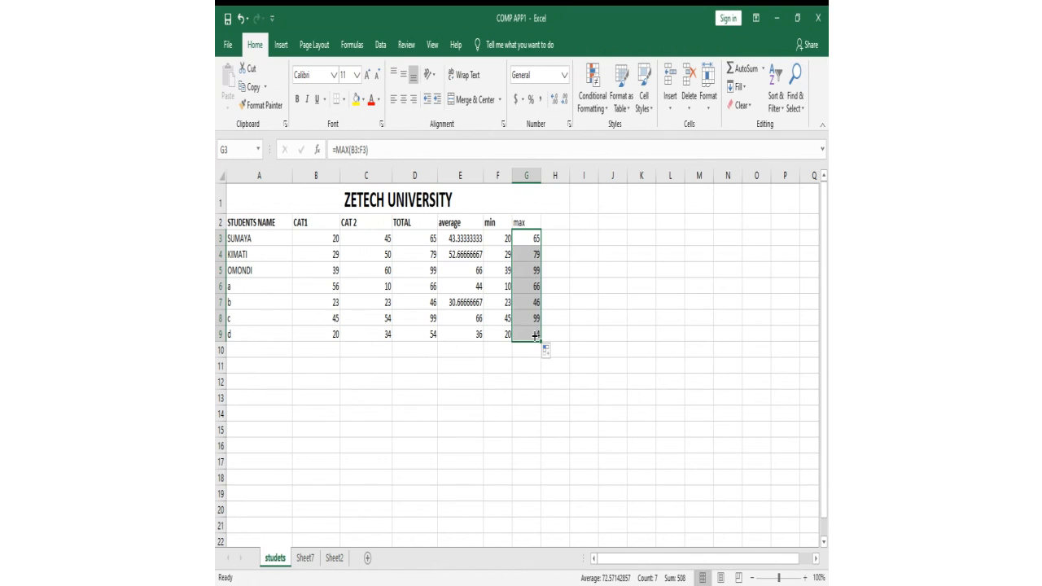
Step: Try toggling bold, italic and underline on the ZETECH UNIVERSITY title, restoring its bold-only style
click(322, 197)
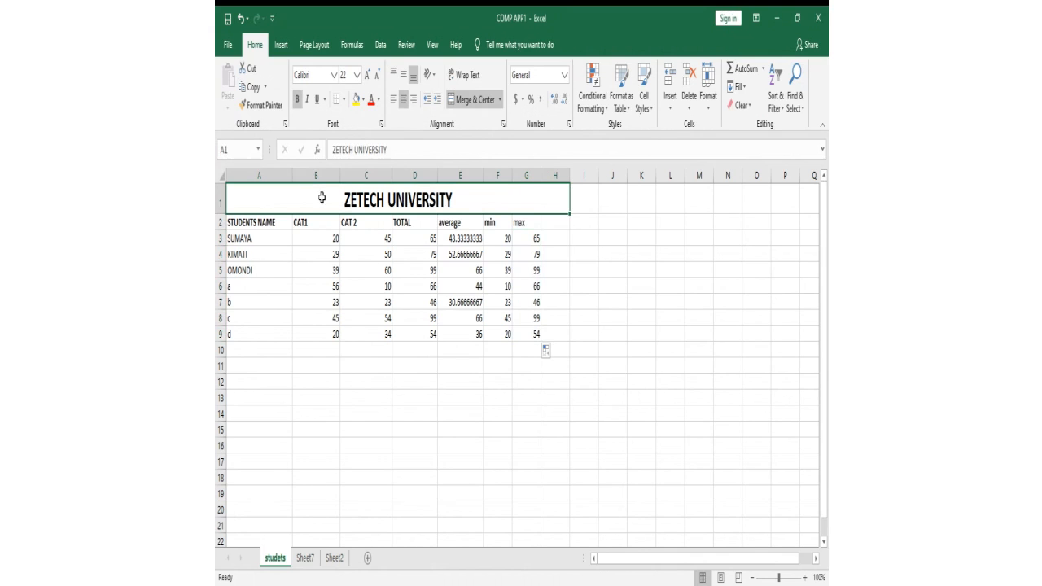
click(297, 99)
click(297, 100)
click(305, 99)
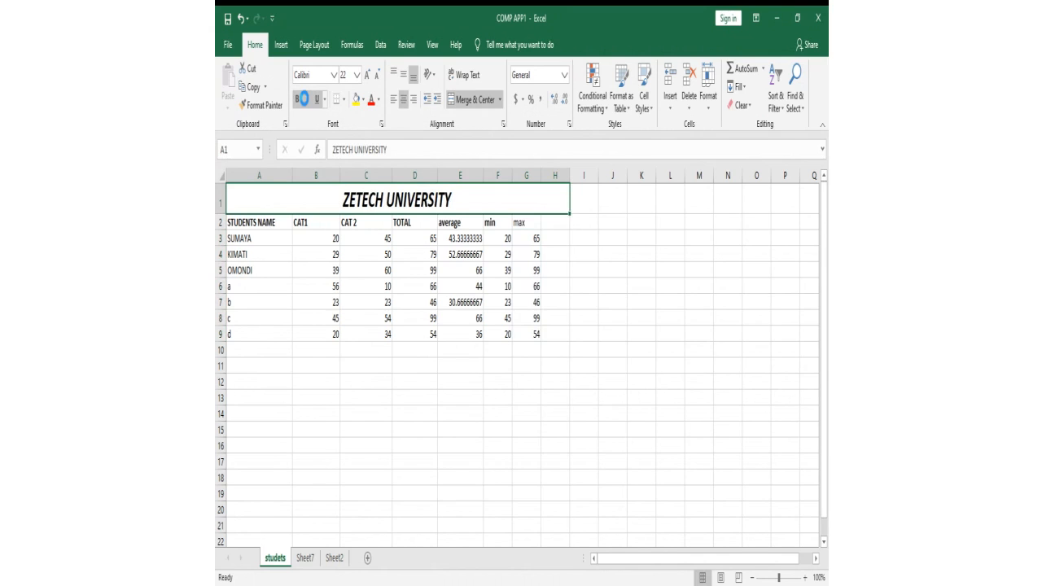
click(318, 101)
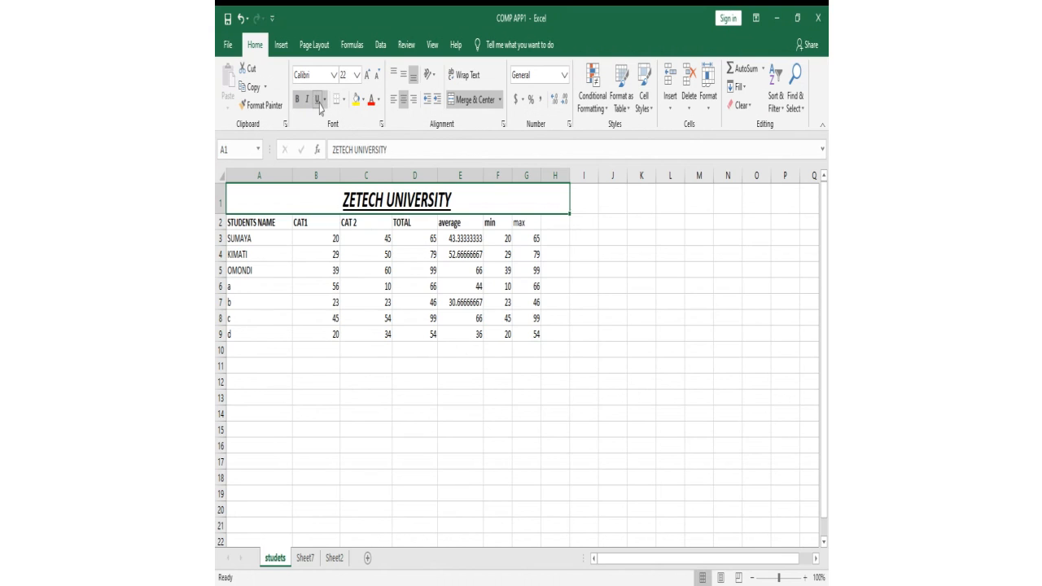
click(319, 101)
click(306, 99)
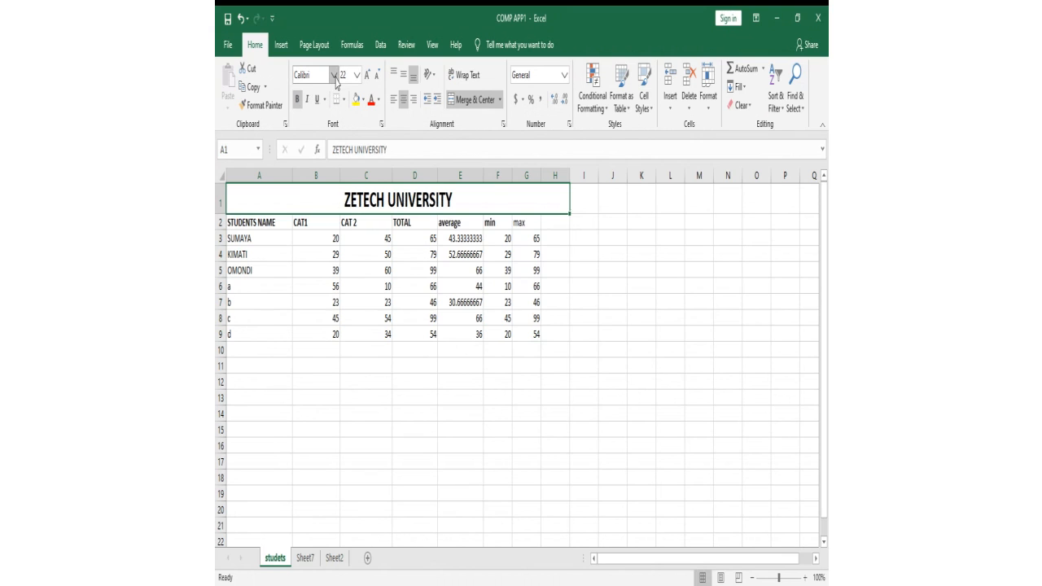
click(333, 75)
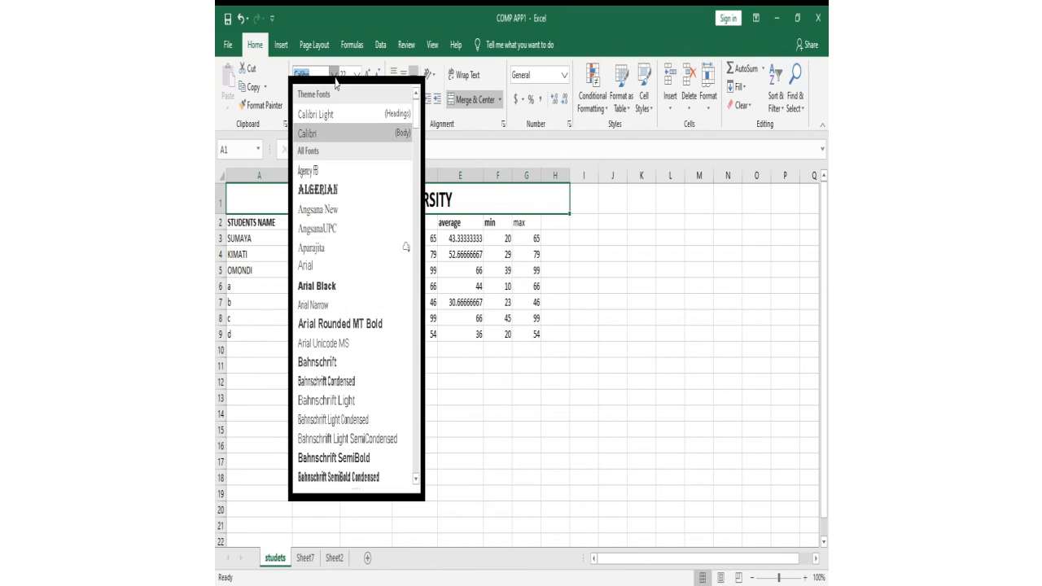
click(334, 78)
click(356, 75)
click(356, 77)
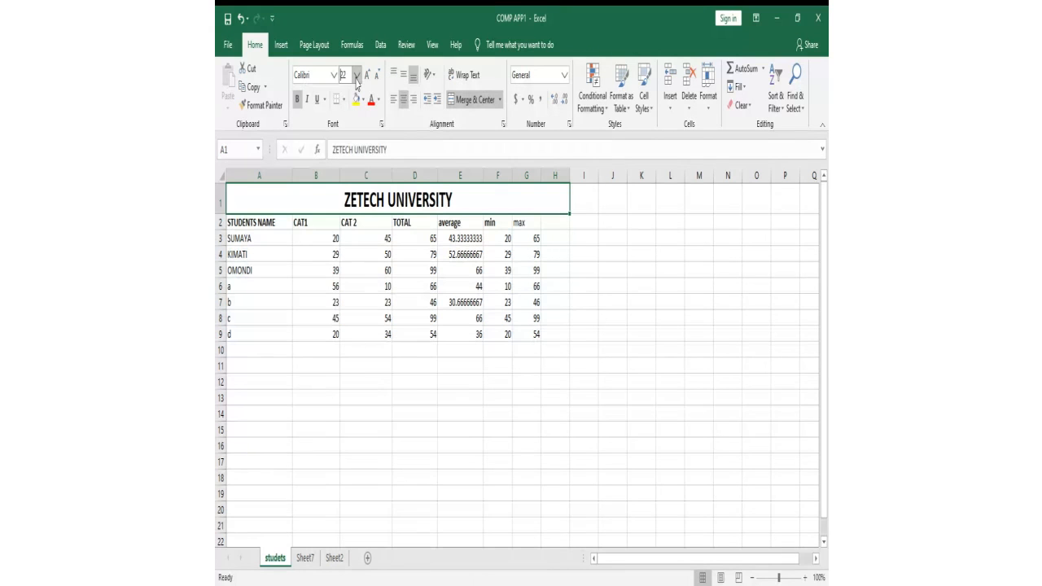
Step: Try left and right alignment on the ZETECH UNIVERSITY title and return it to centred
click(394, 98)
click(403, 99)
click(413, 98)
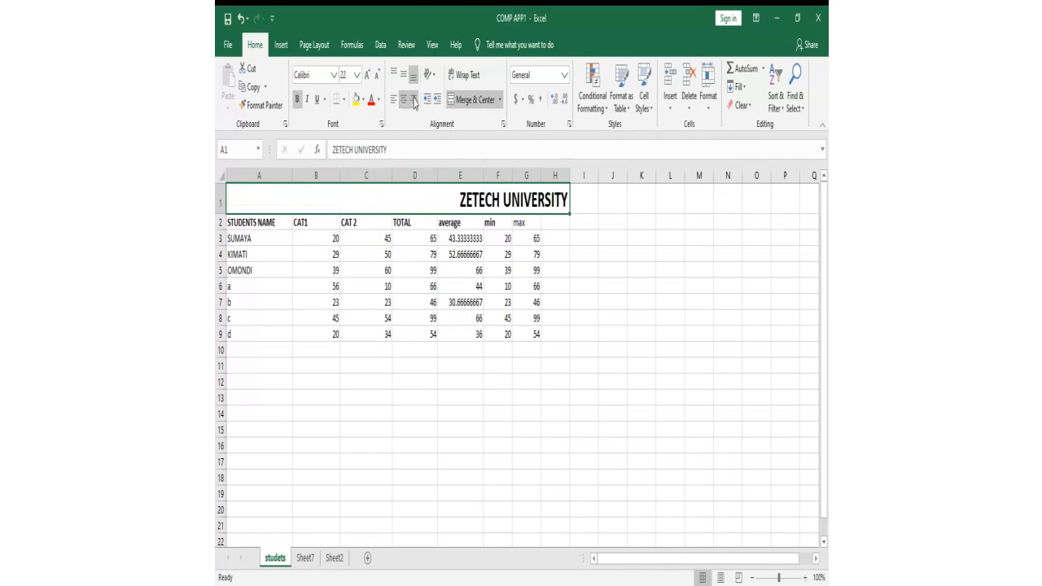
click(403, 99)
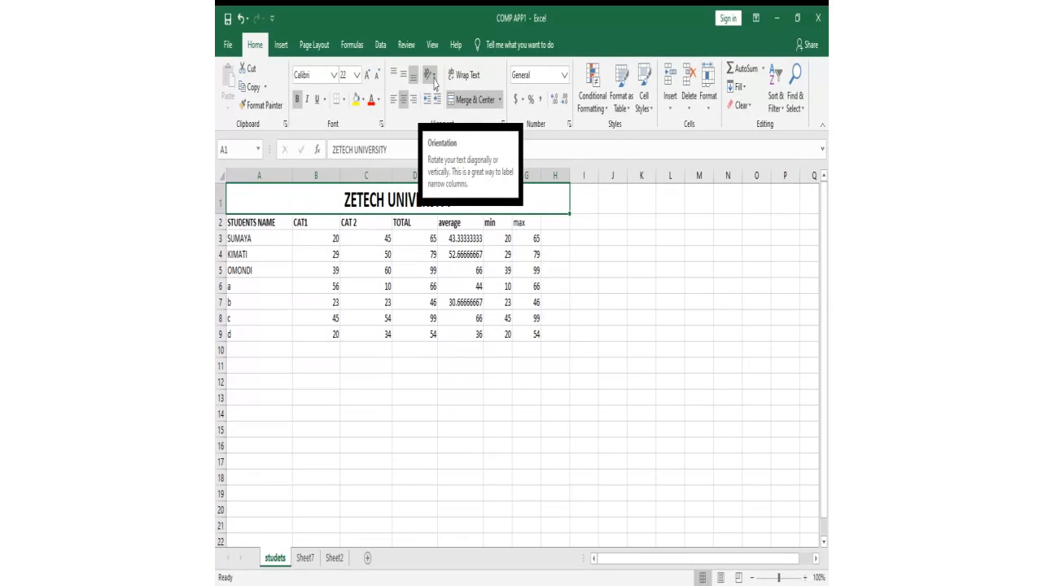
Step: Angle the column headings in row 2 counterclockwise
click(432, 77)
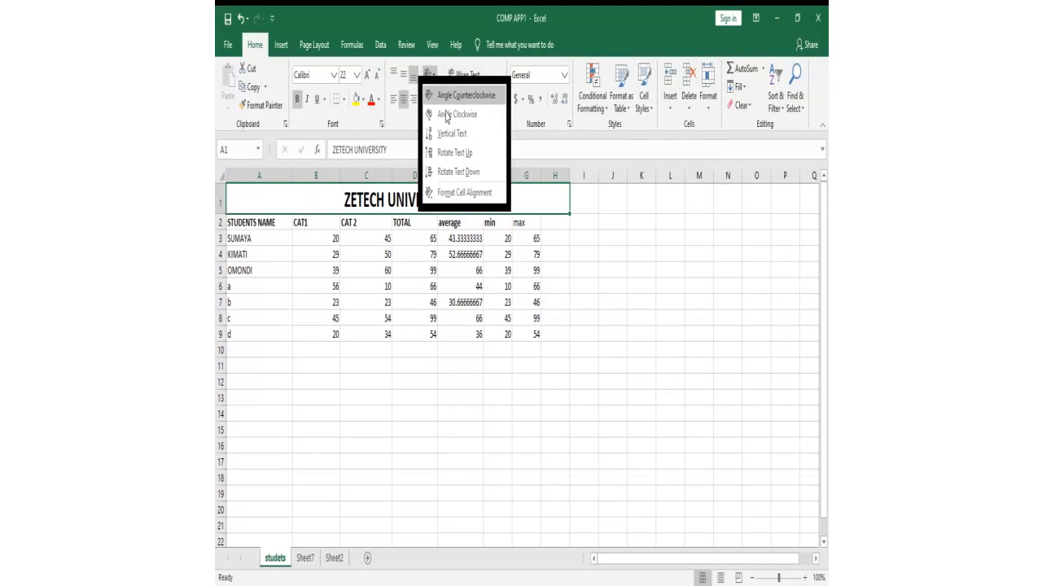
click(347, 250)
click(279, 224)
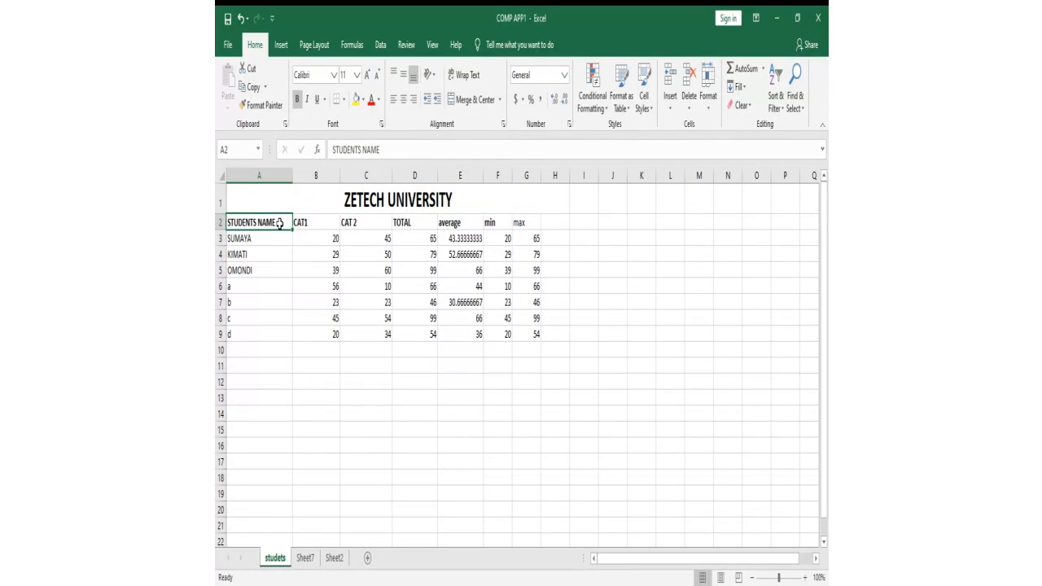
click(219, 223)
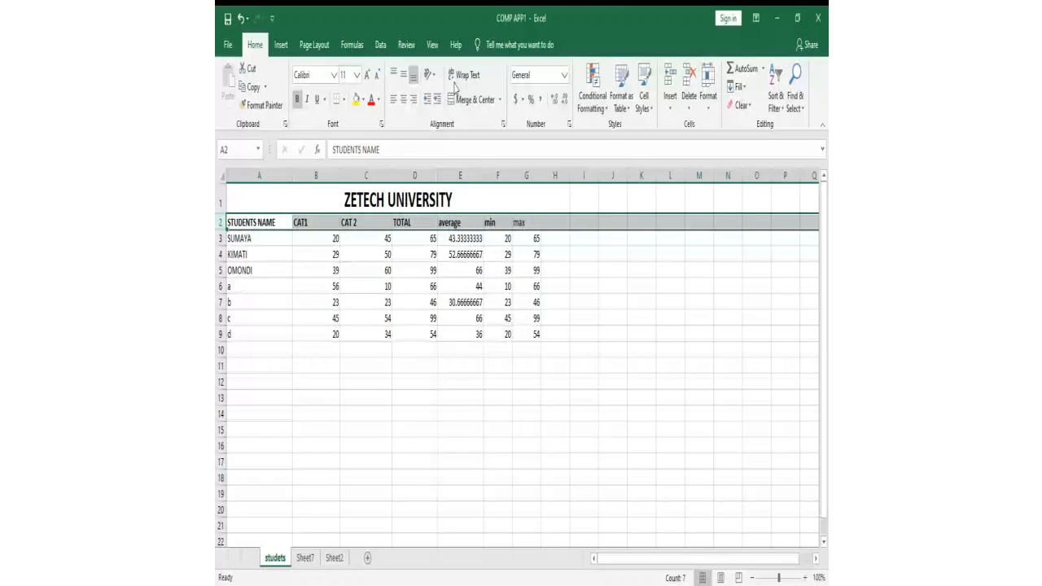
click(429, 74)
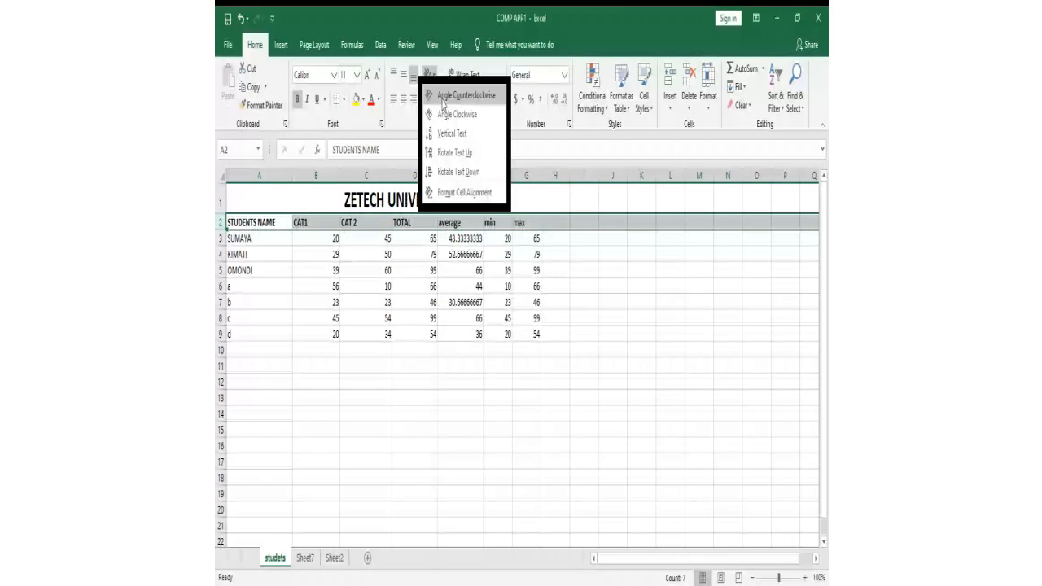
click(442, 95)
click(414, 327)
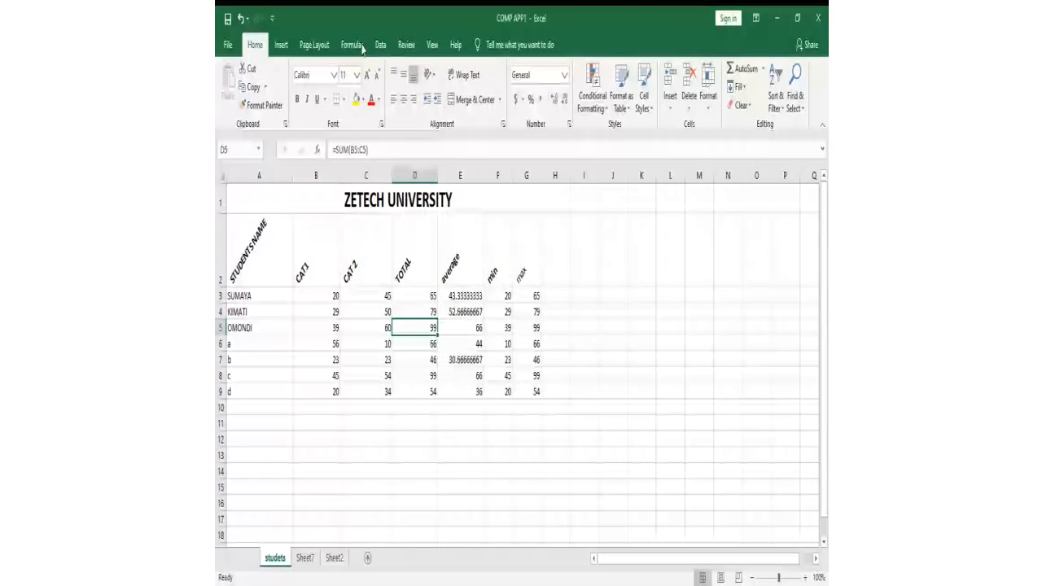
Step: View the function arguments of the SUM formula in D5 and leave them without making changes
click(763, 72)
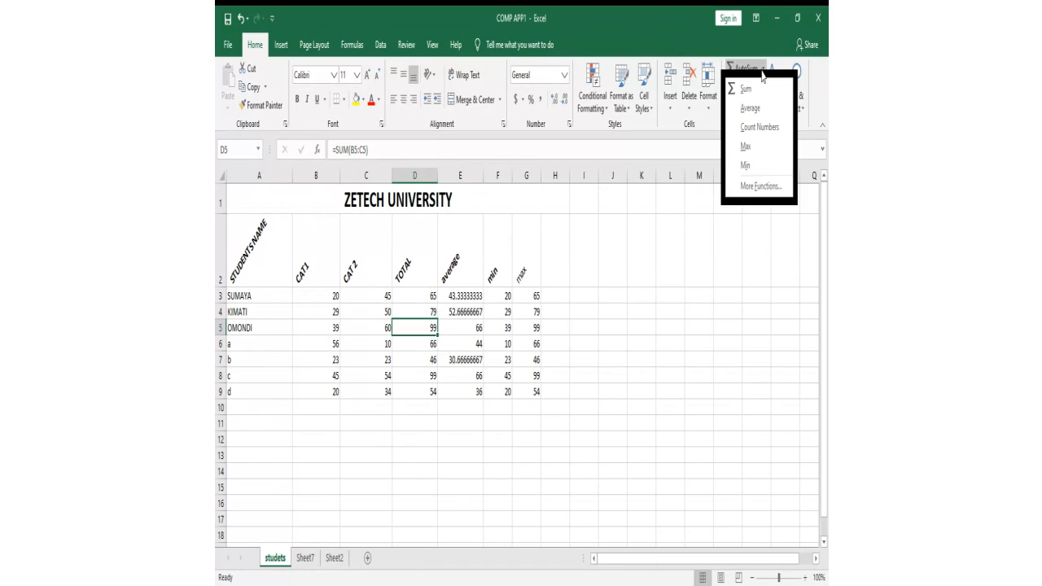
click(757, 187)
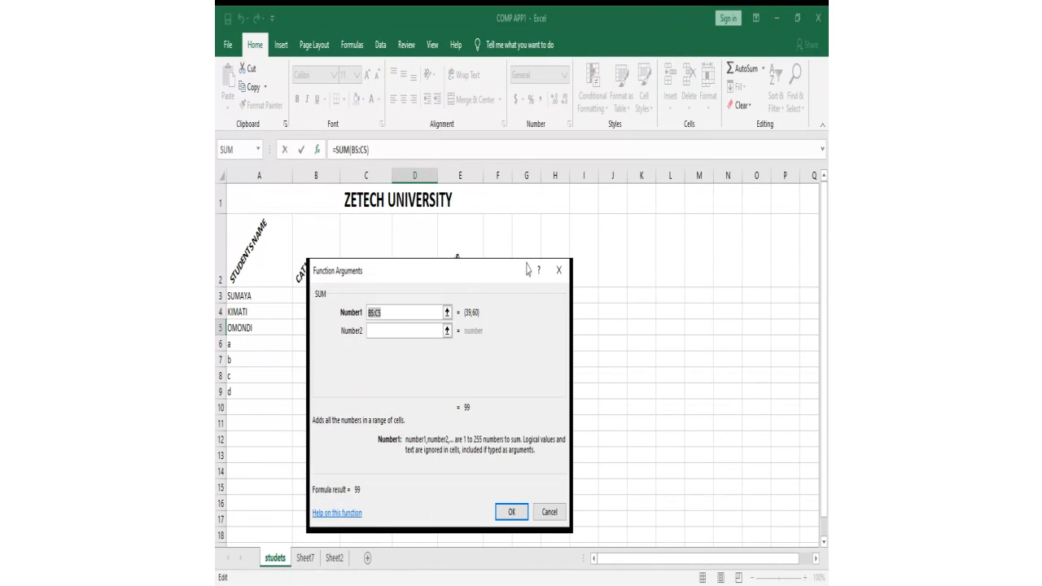
click(559, 270)
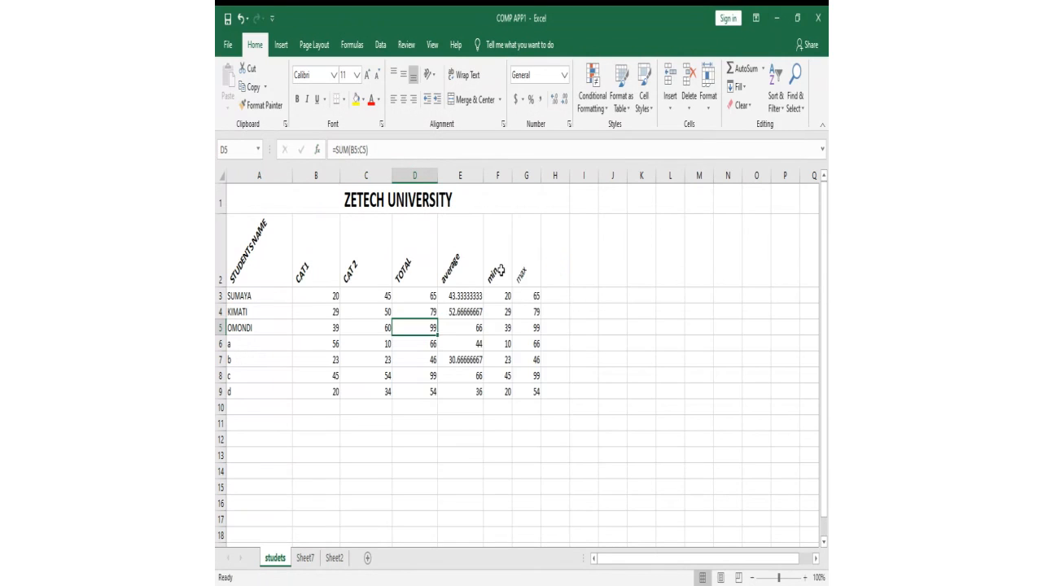
click(658, 341)
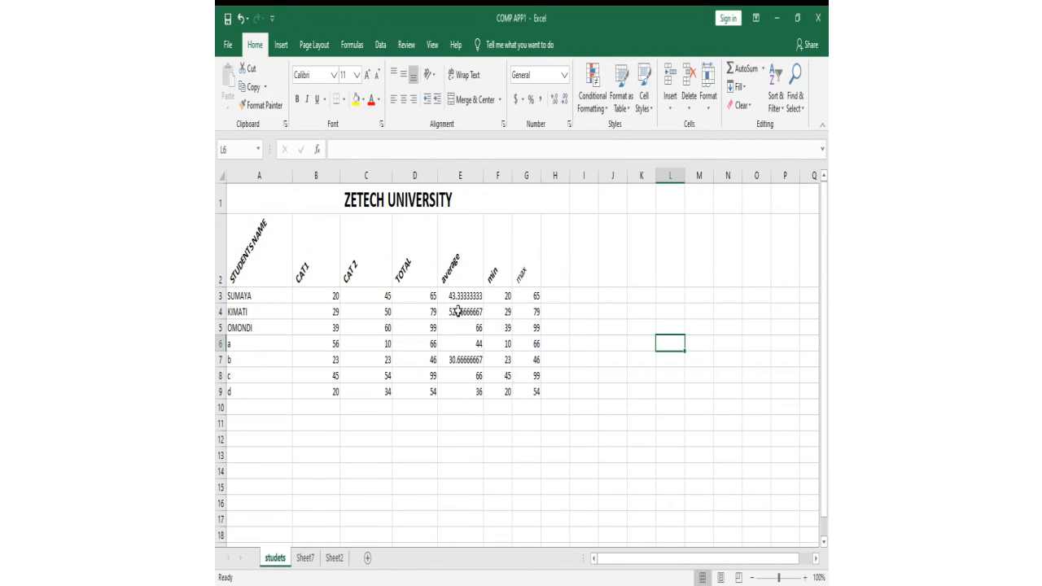
Step: Set the text orientation of the row 2 headings back to 0 degrees in the cell alignment settings
click(217, 241)
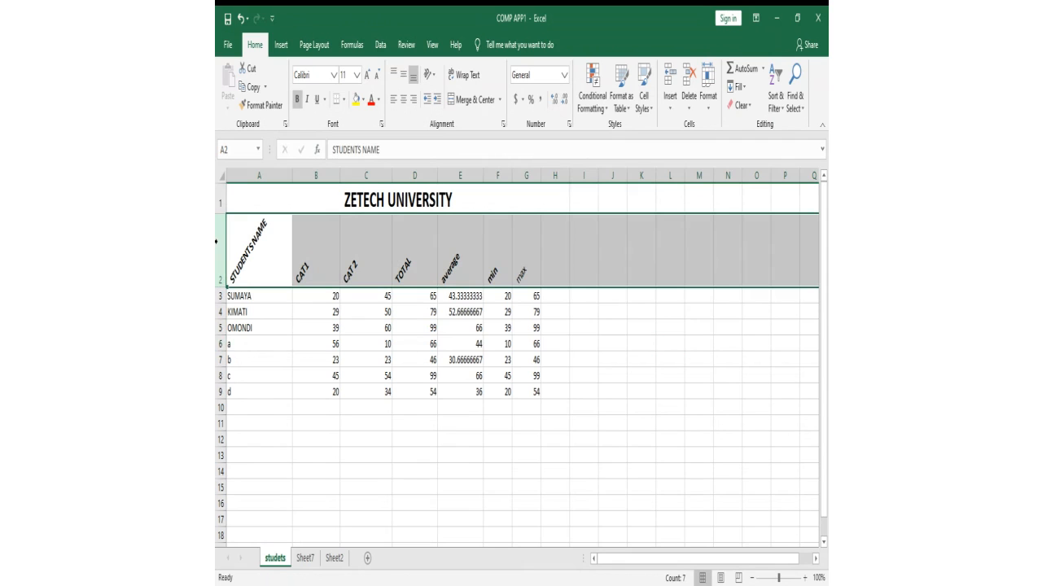
click(431, 75)
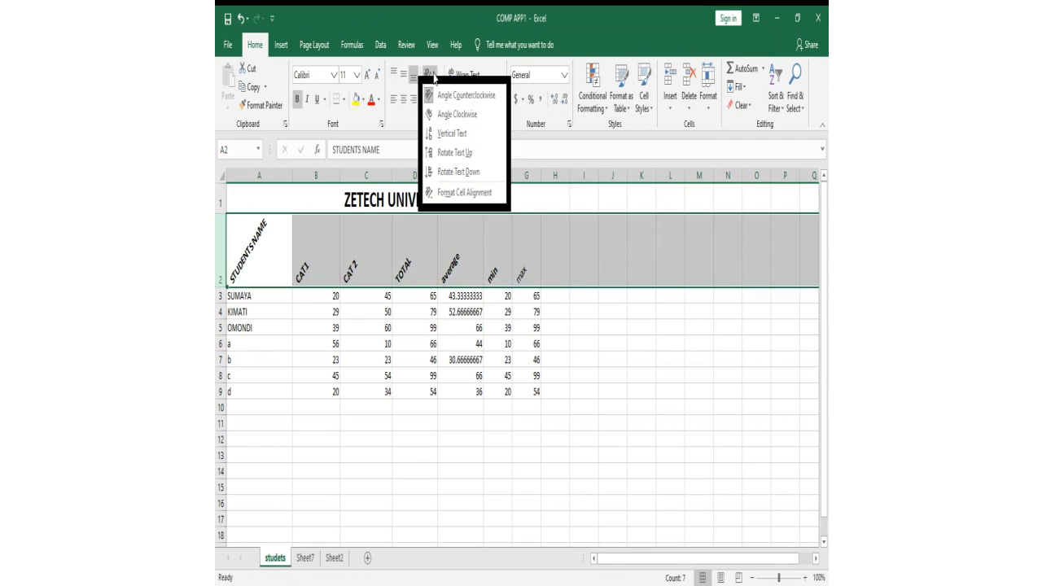
click(460, 198)
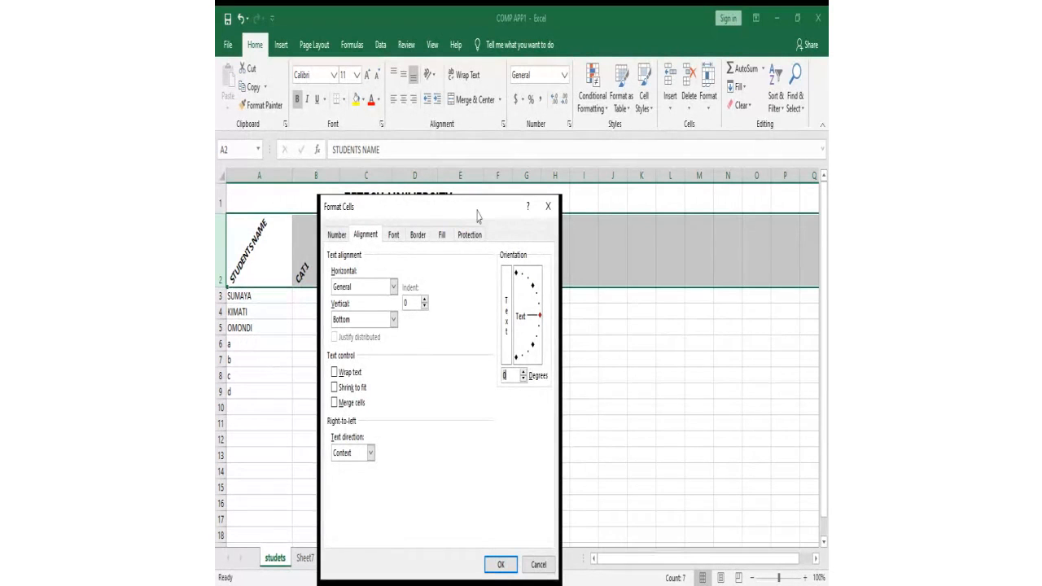
drag(478, 210, 478, 163)
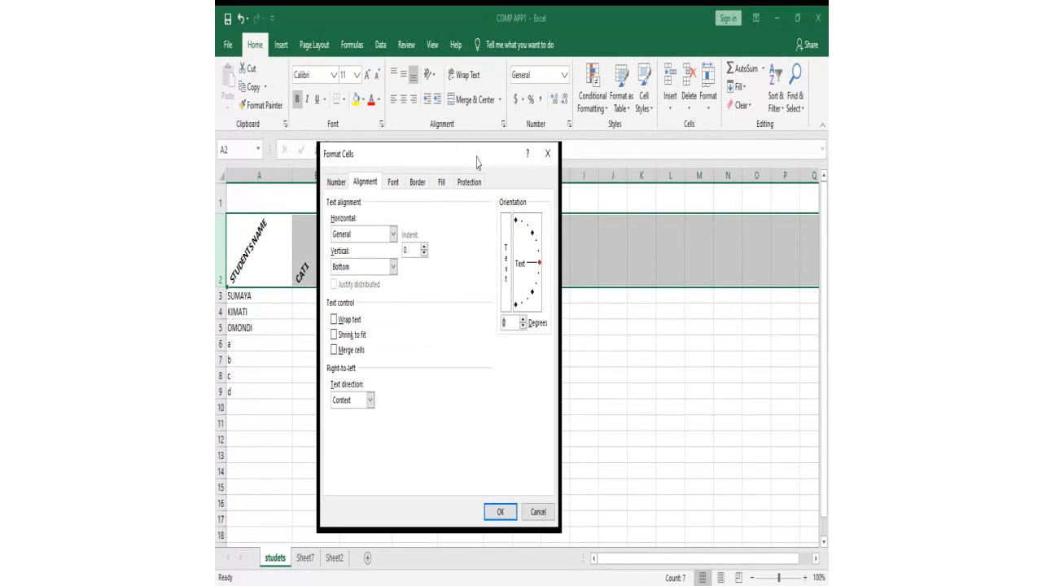
click(494, 511)
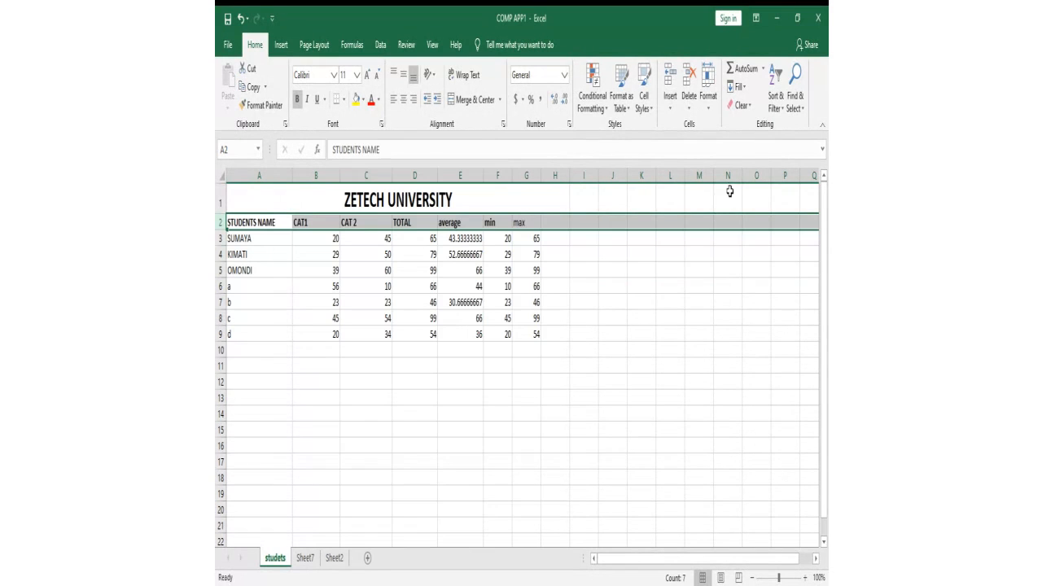
click(642, 269)
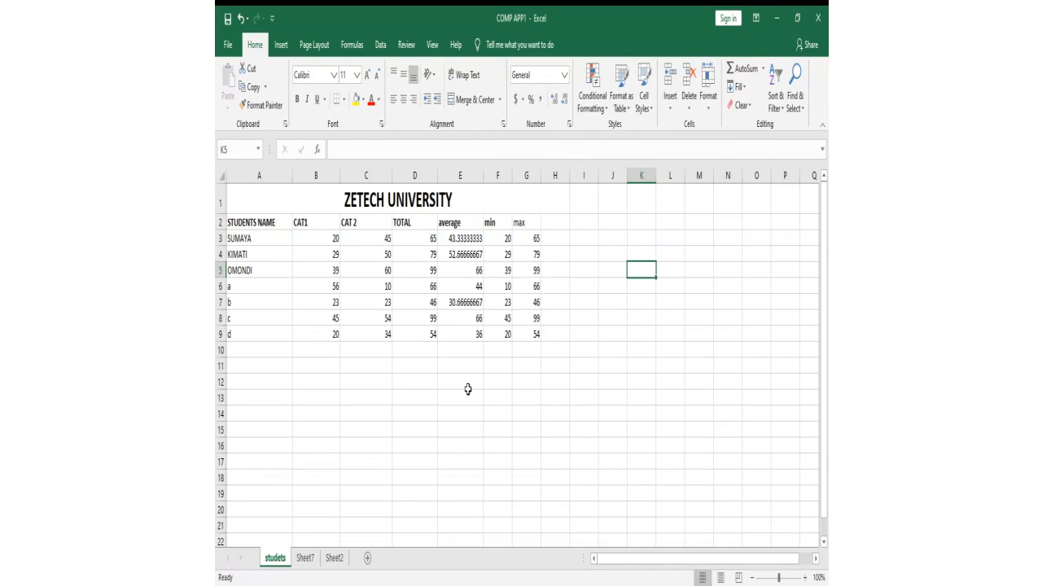
Step: Replace the placeholder letters in A6 and A7 with student names
click(252, 284)
key(BackSpace)
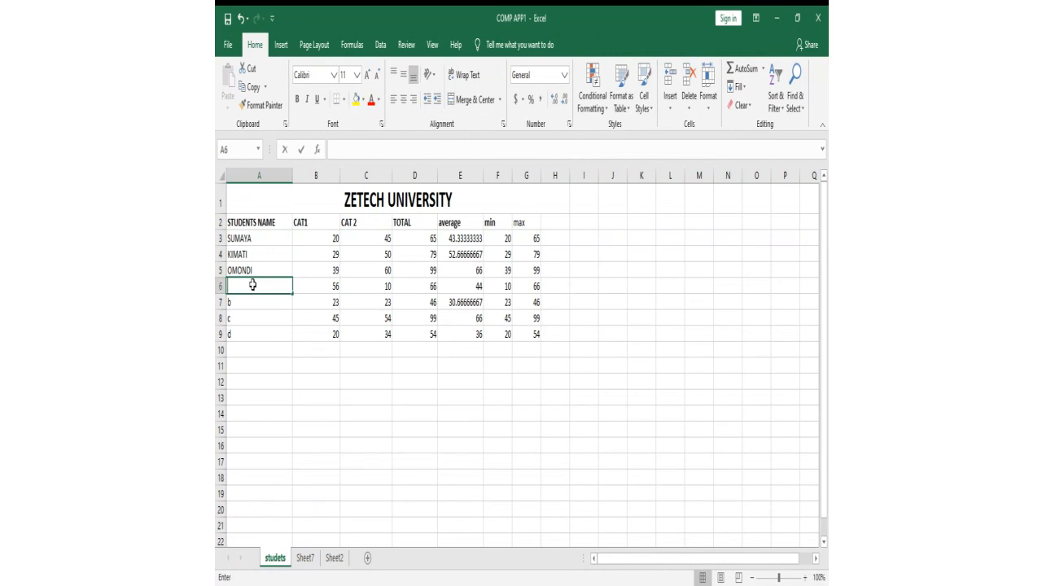
text(judy)
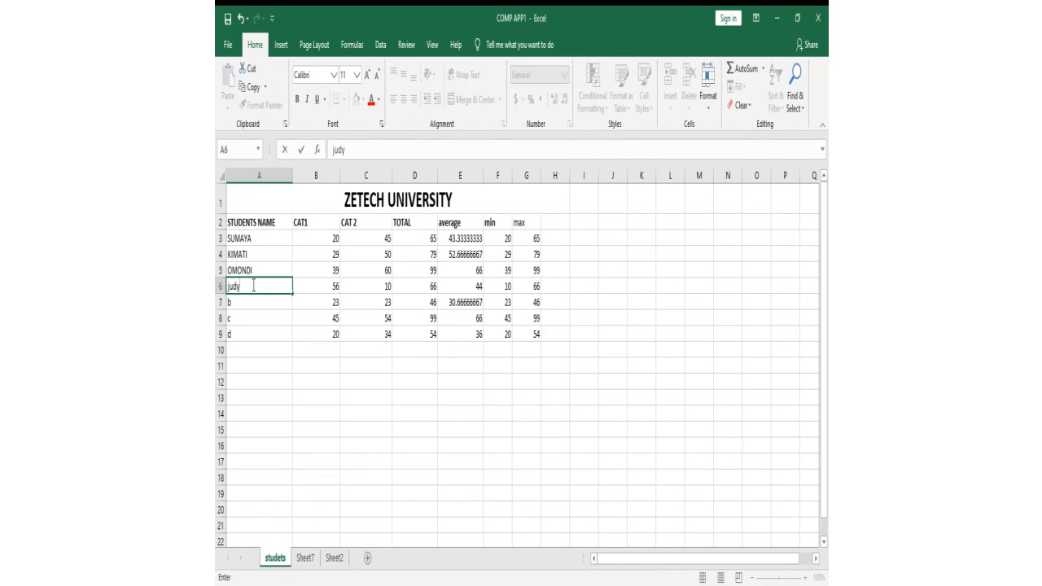
key(Return)
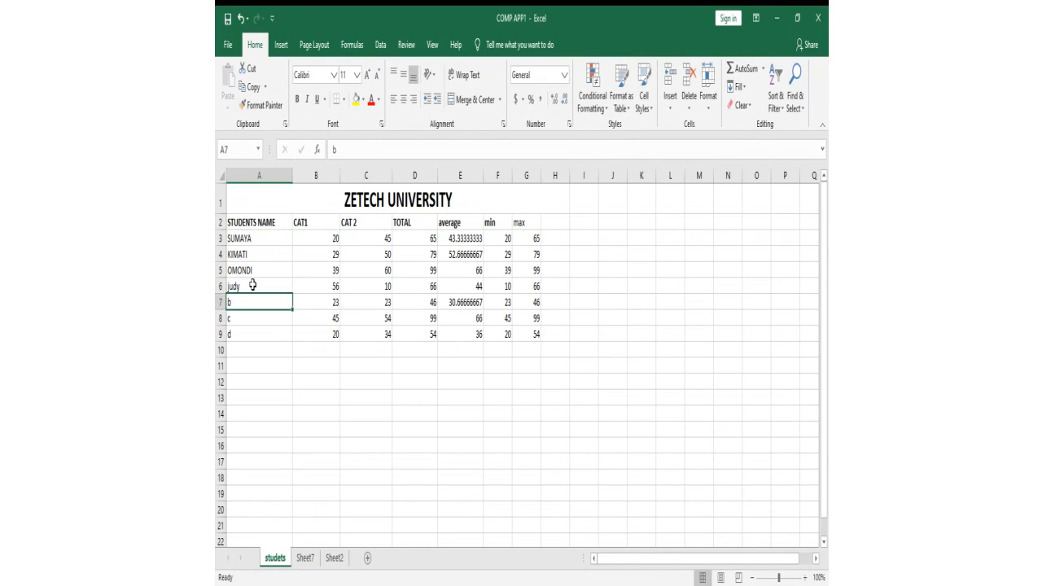
text(osman)
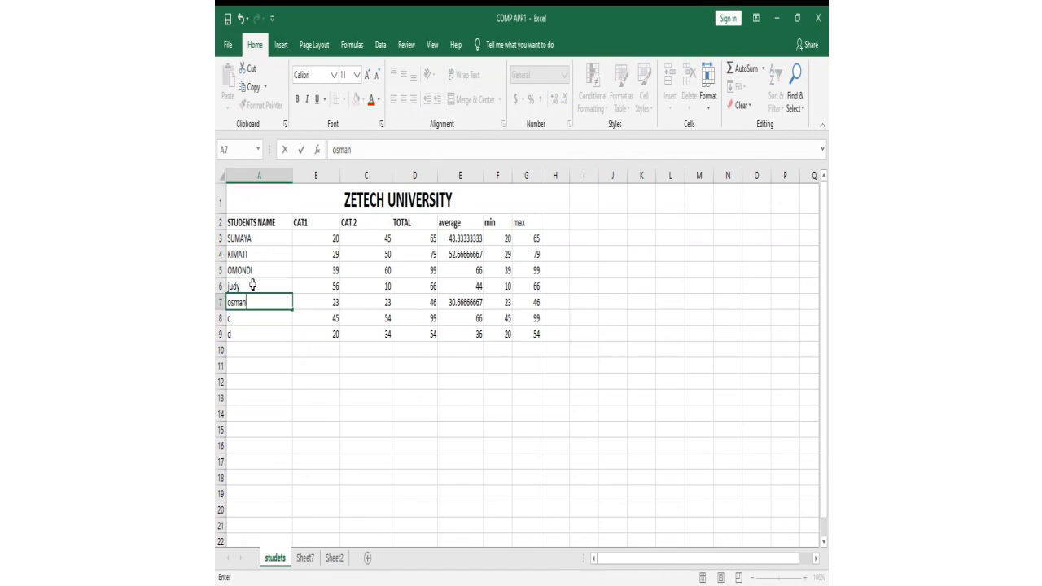
key(Return)
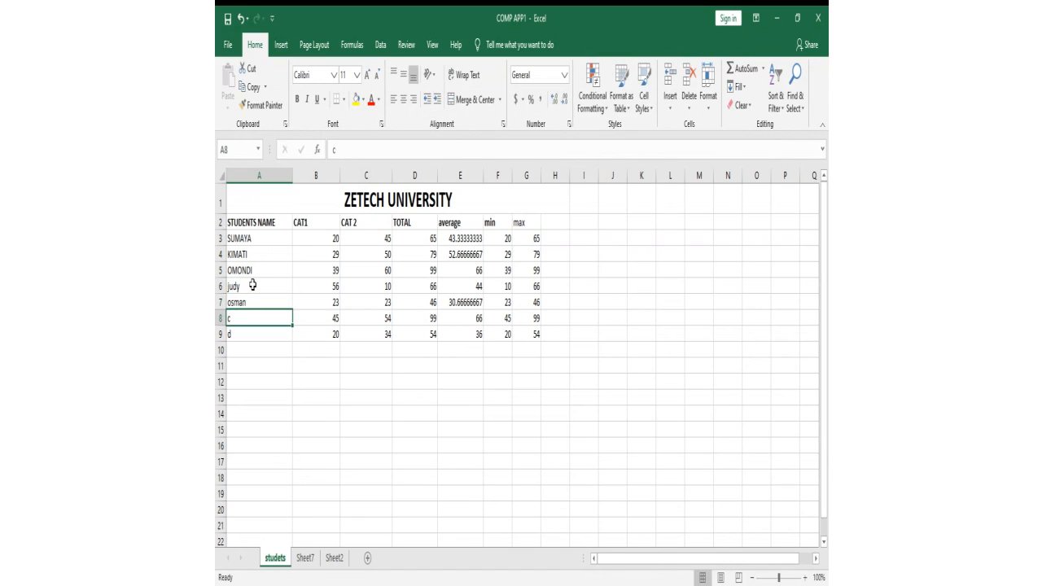
Step: Replace the placeholder letters in A8 and A9 with the last two student names
text(er)
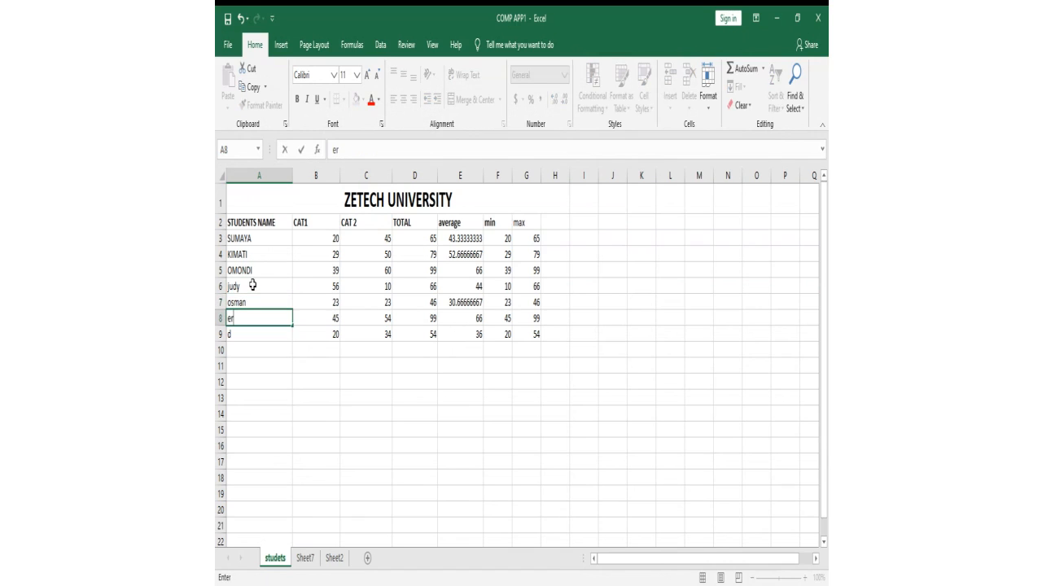
text(u)
key(BackSpace)
text(ick)
key(Return)
text(k)
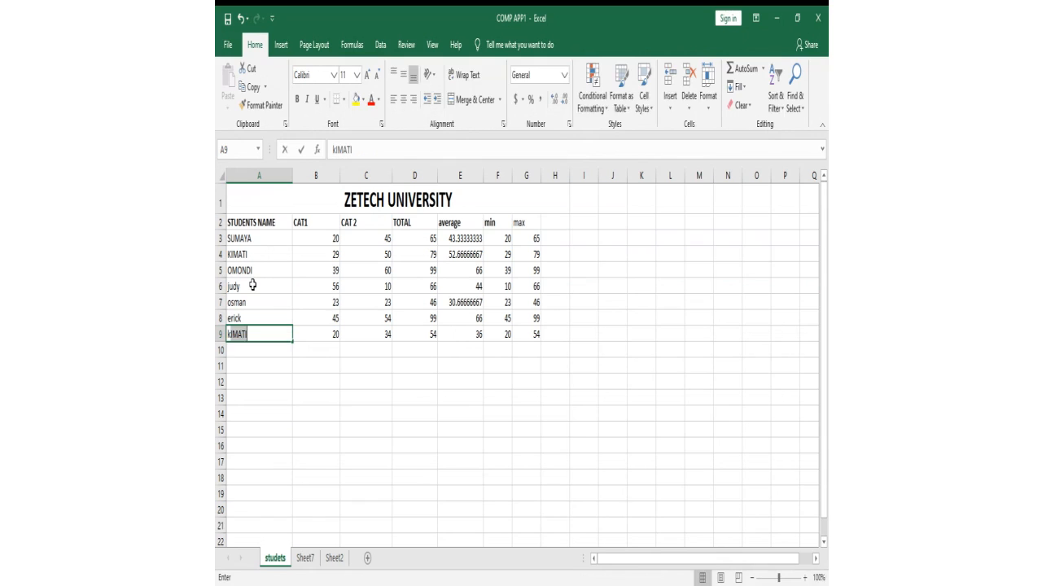
text(arani)
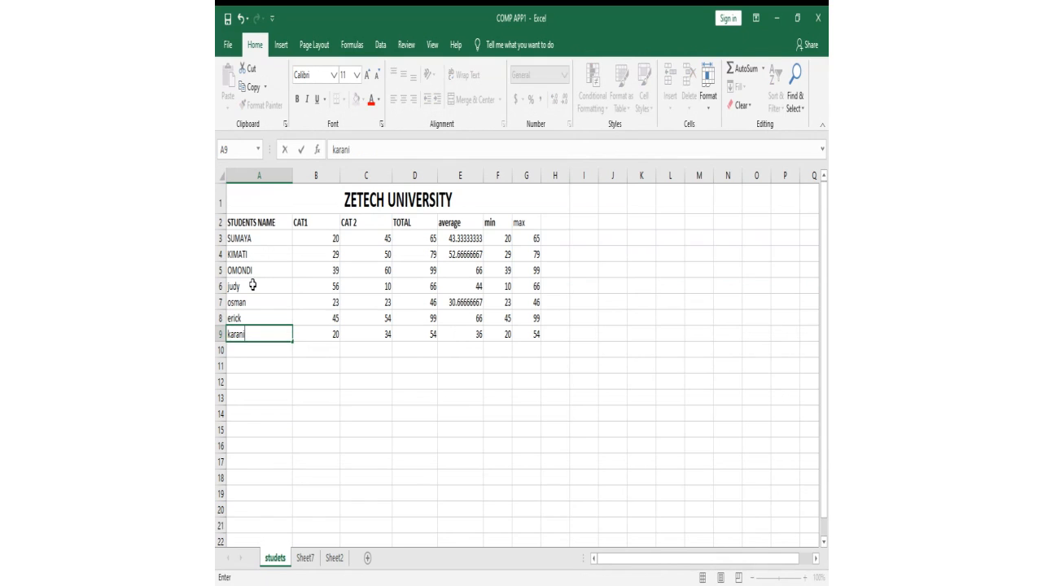
click(348, 318)
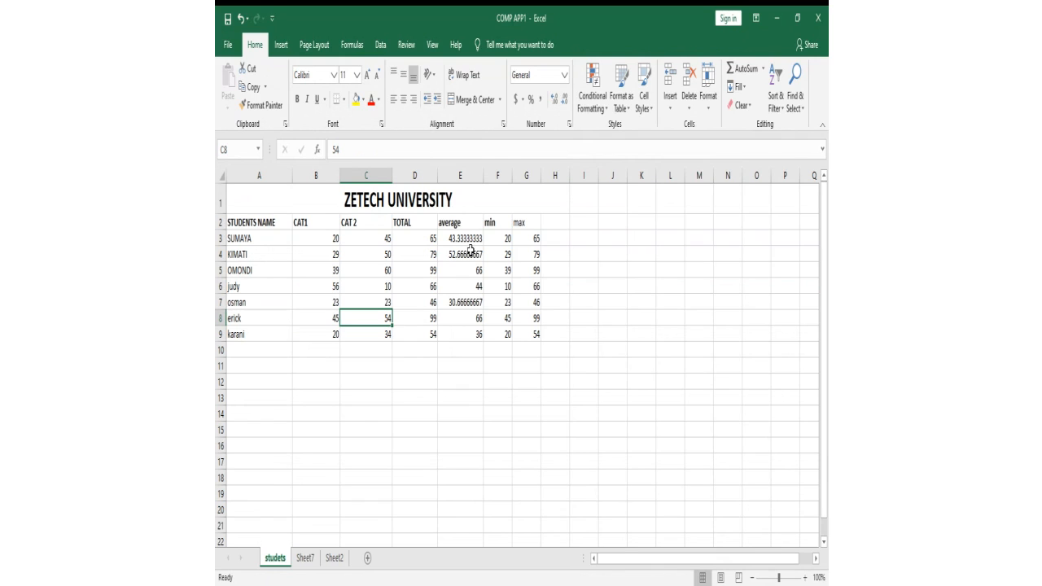
click(265, 239)
drag(264, 238, 263, 329)
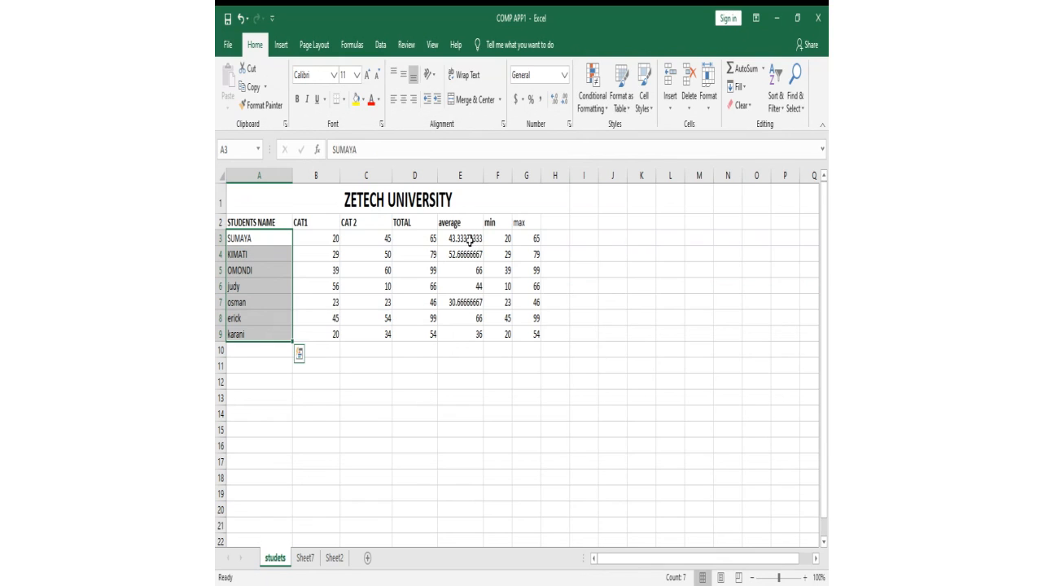
drag(469, 239, 466, 332)
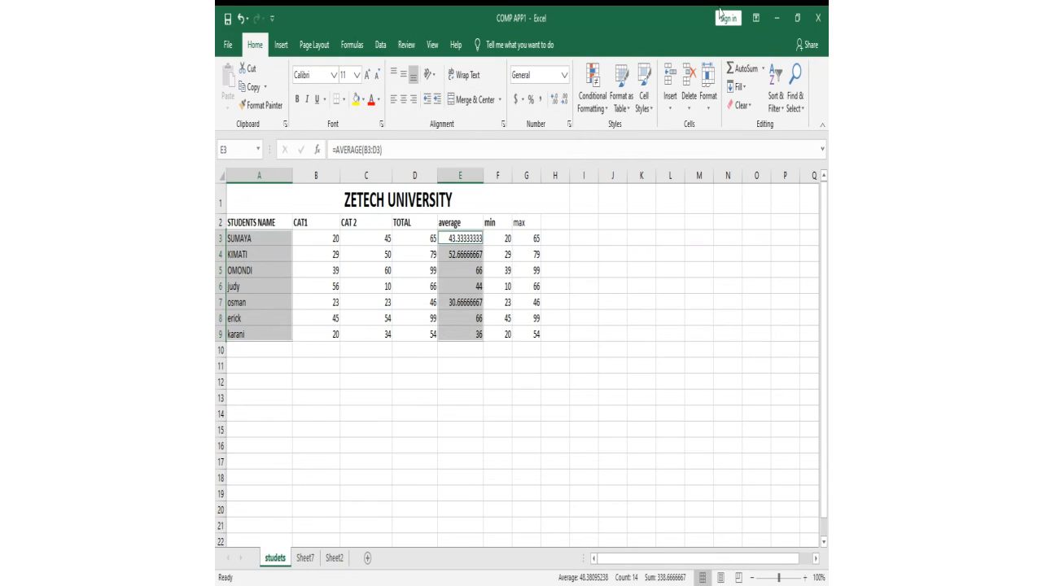
click(799, 17)
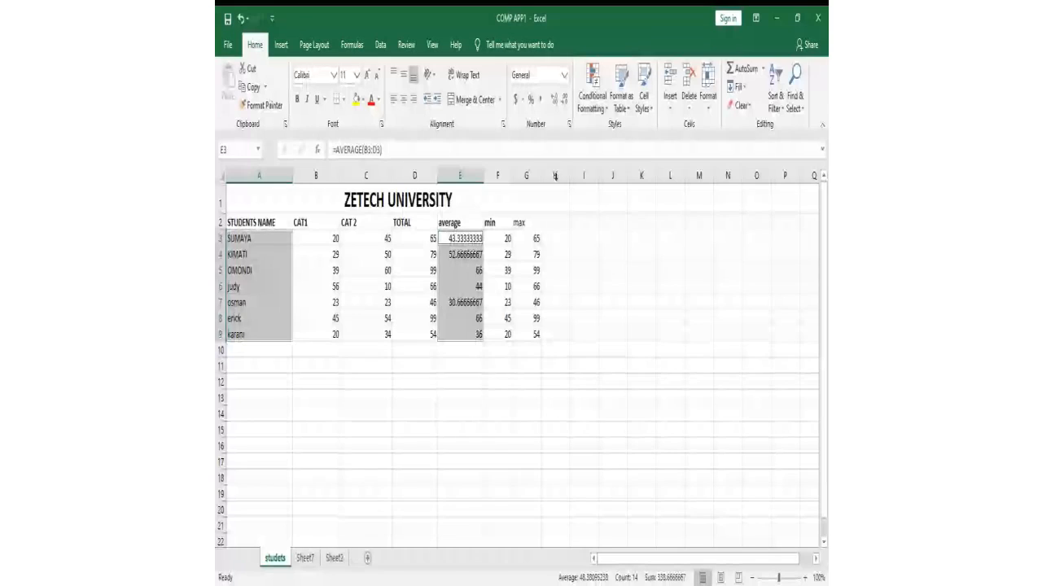
Step: Insert a 2-D clustered column chart from the student names in A3:A9 and the averages in E3:E9
click(263, 236)
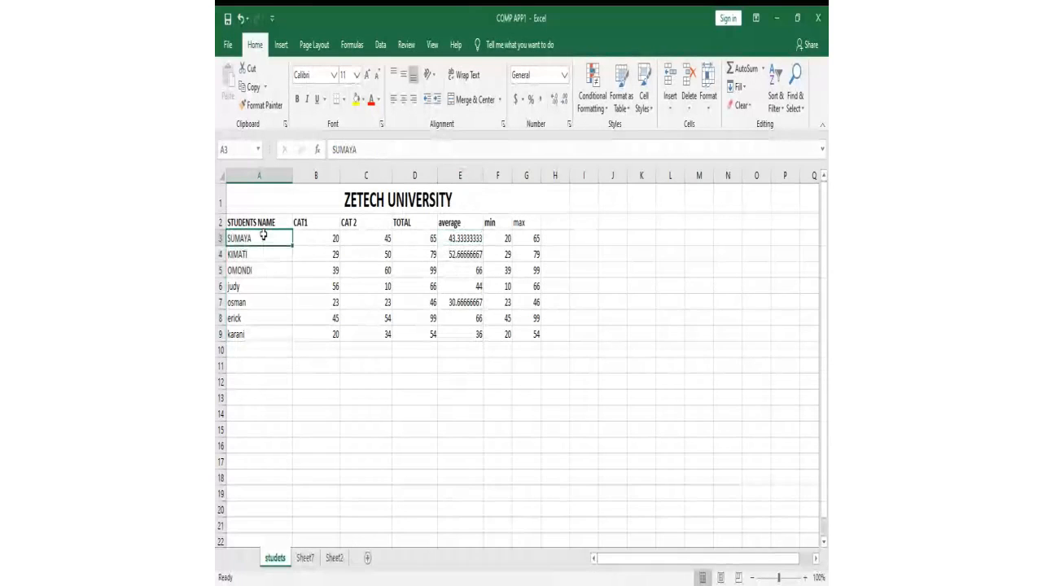
drag(263, 236, 259, 330)
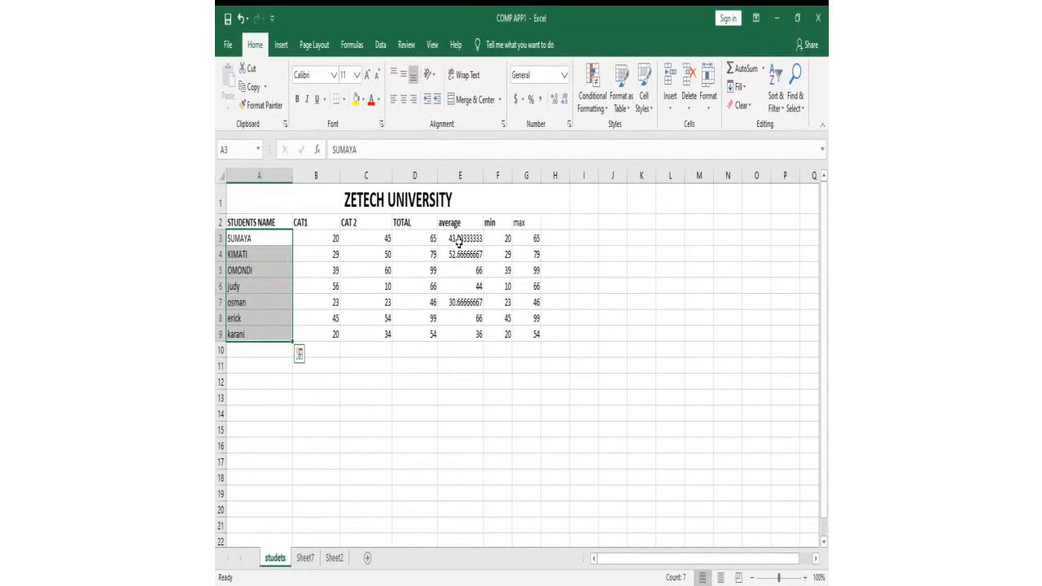
drag(459, 238, 458, 333)
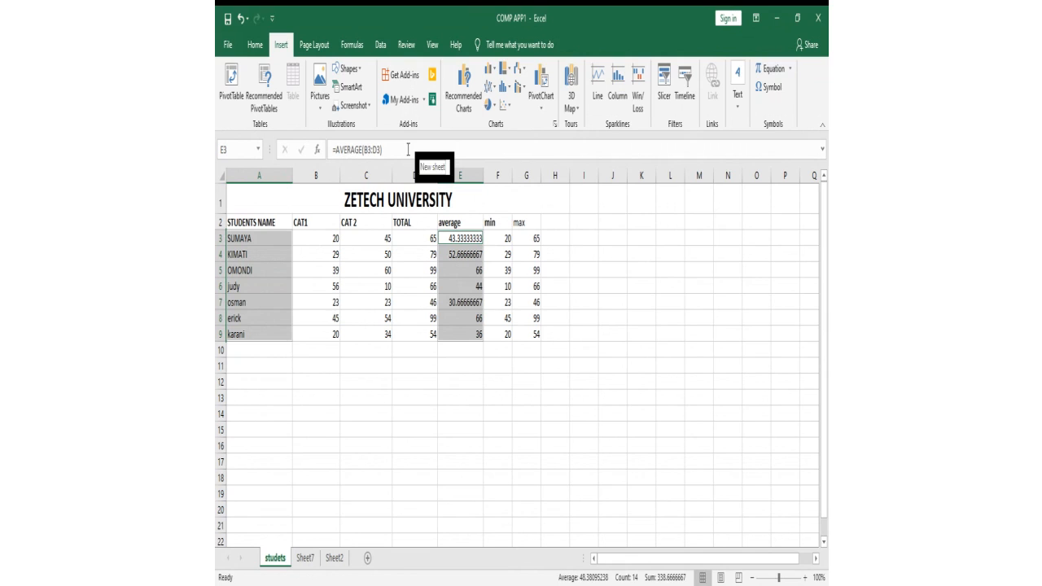
click(492, 70)
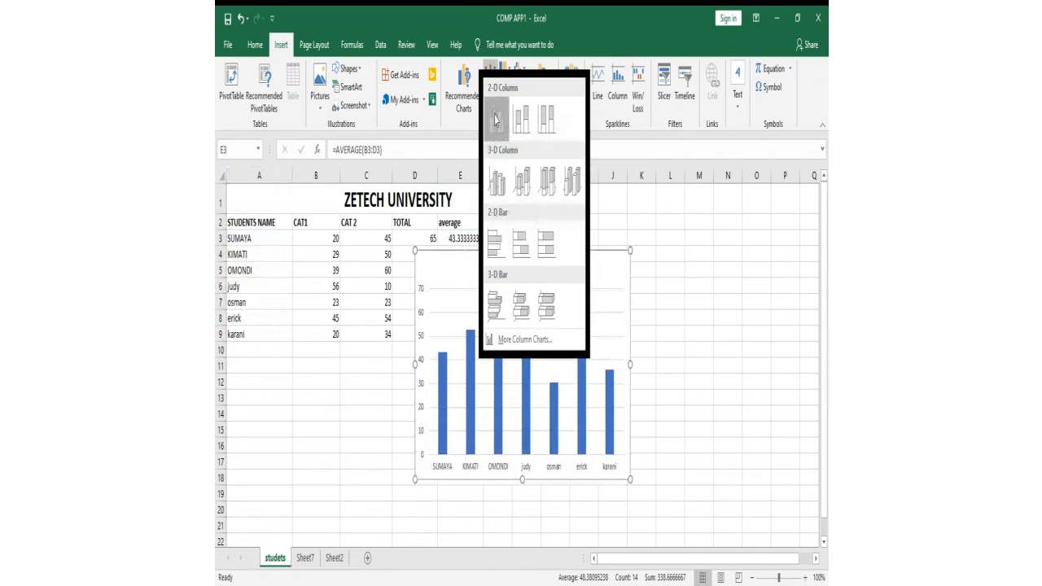
click(495, 120)
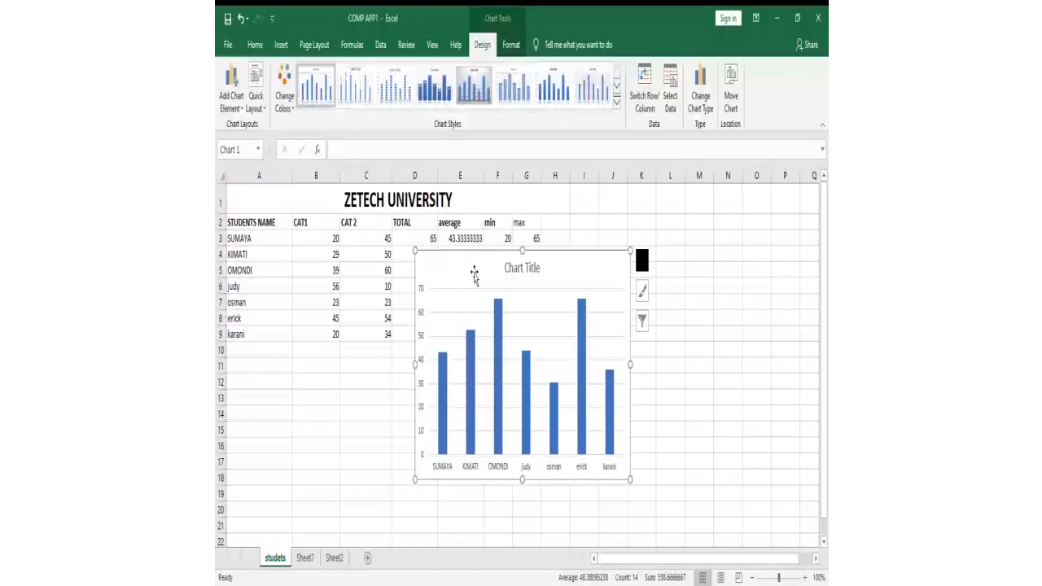
Step: Move the column chart off the marks table so its upper-left corner sits near cell H14
drag(474, 277, 617, 447)
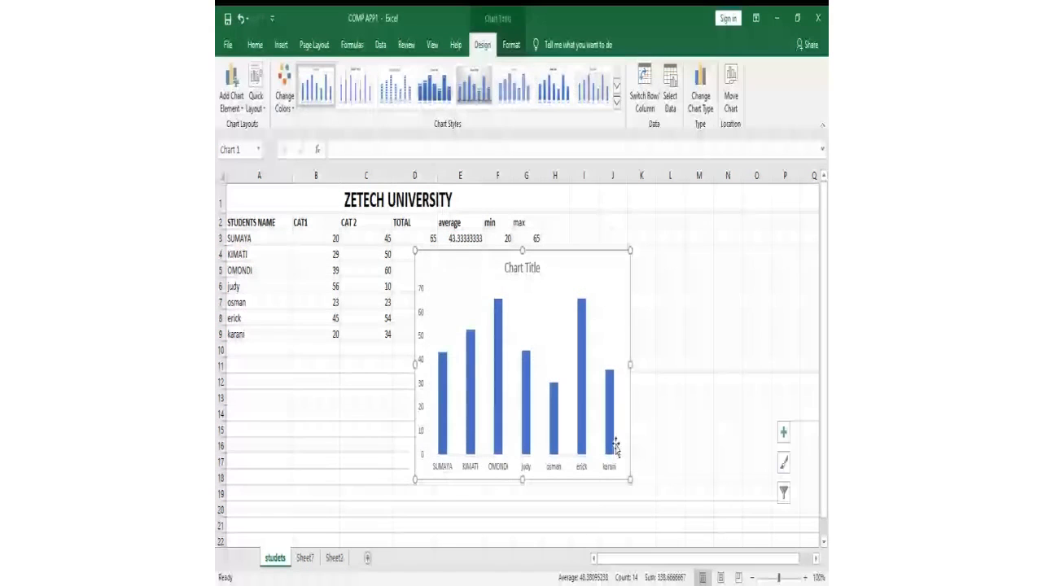
click(708, 416)
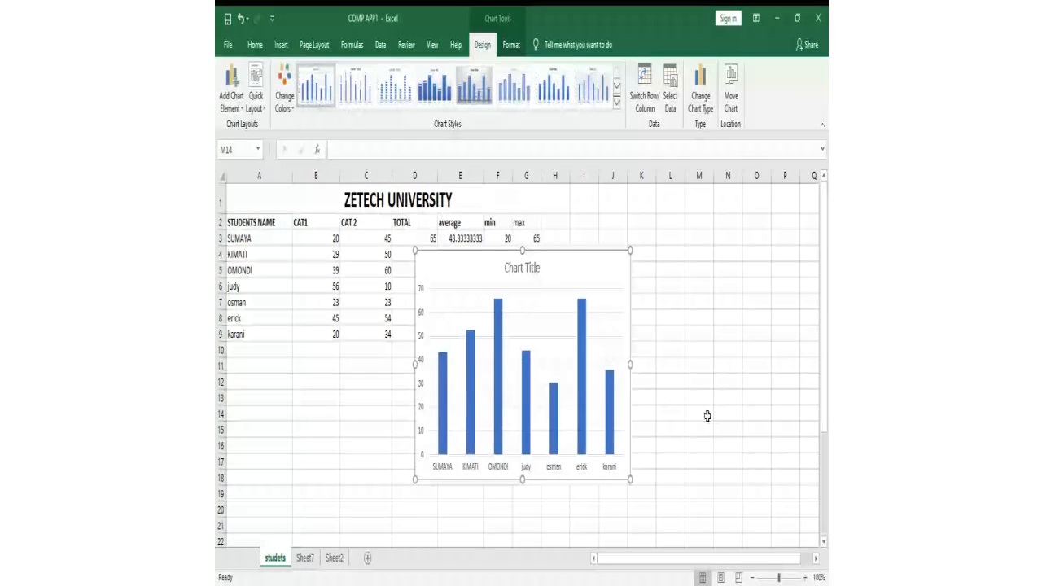
click(376, 368)
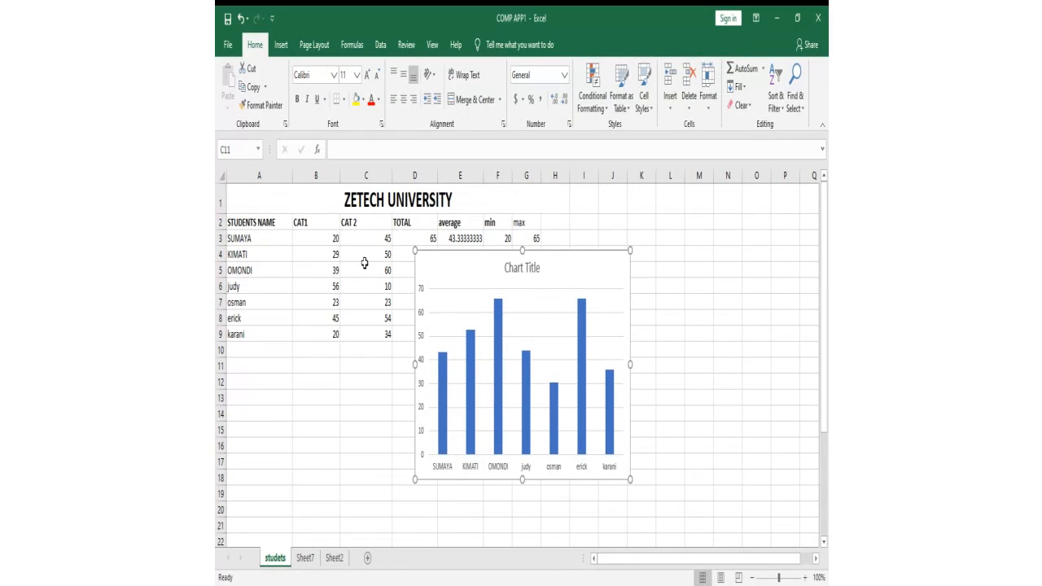
click(446, 321)
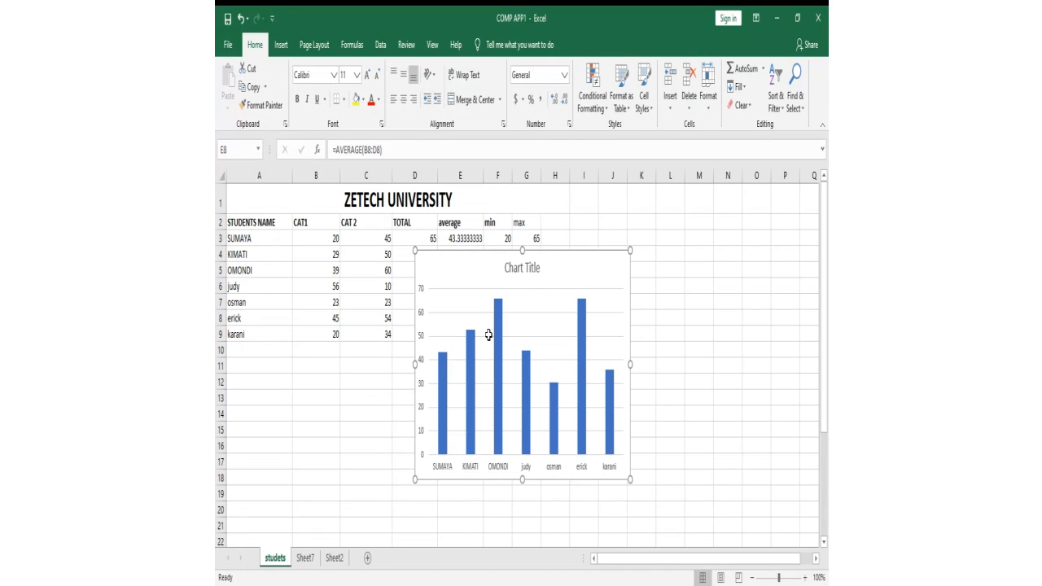
click(800, 20)
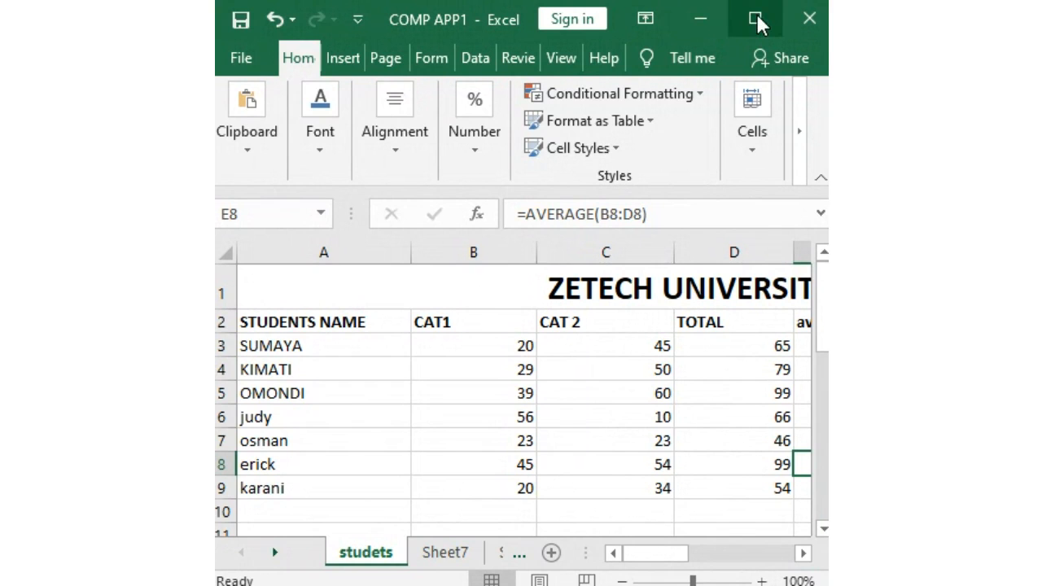
click(757, 23)
Step: Move the column chart to Sheet7 as an embedded object
click(629, 455)
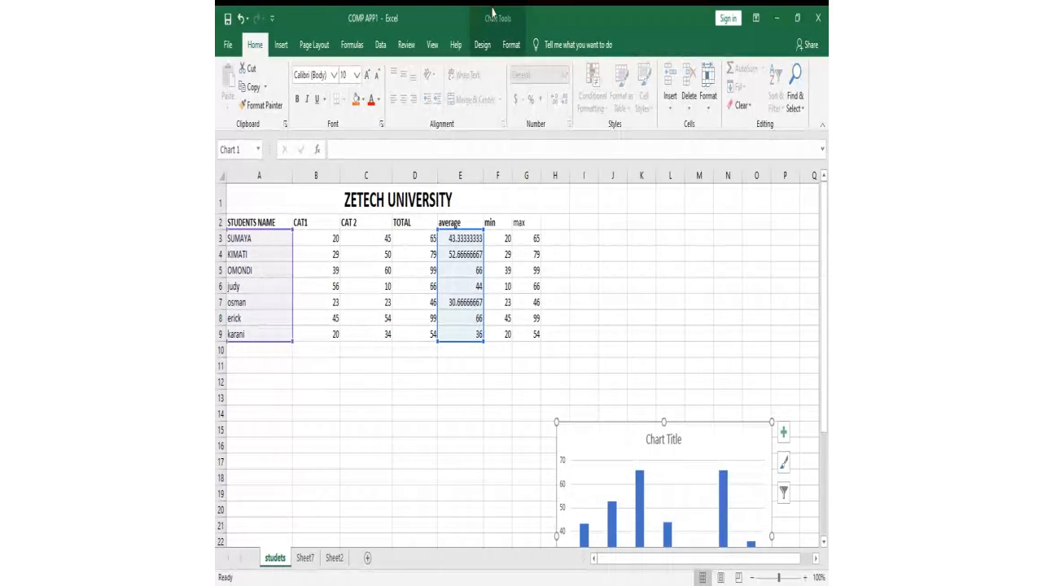
click(492, 18)
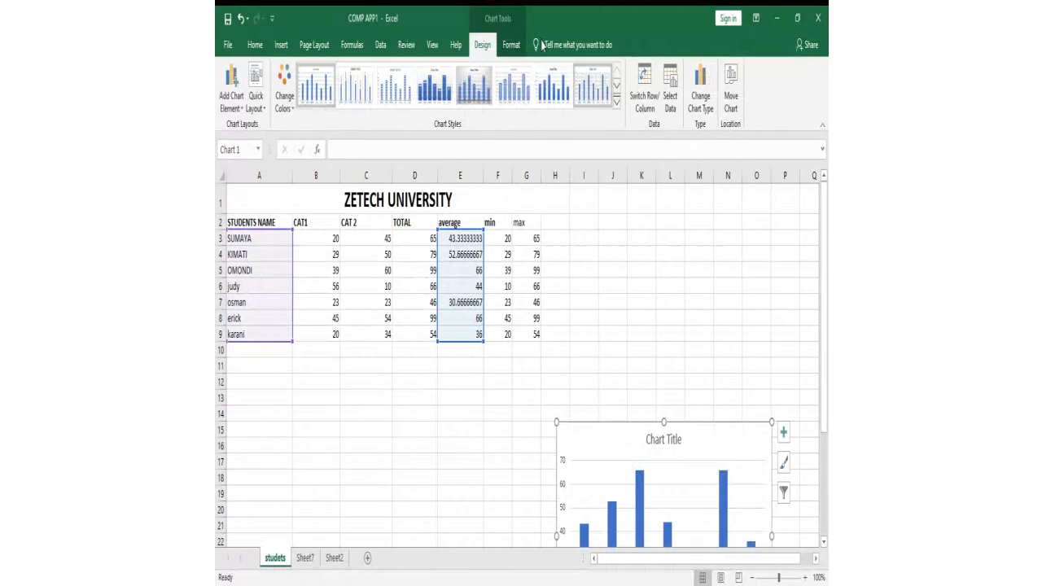
click(730, 81)
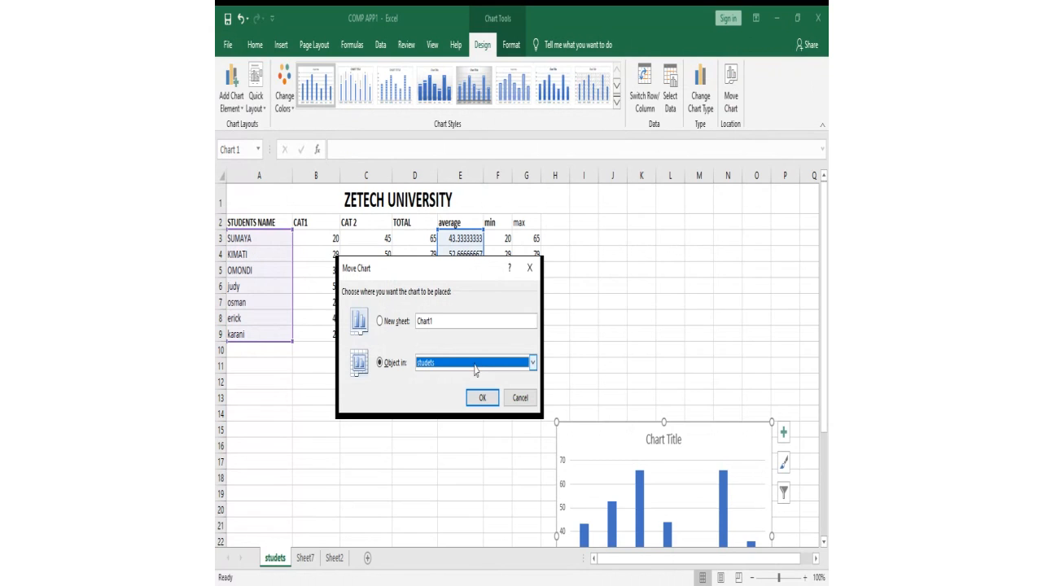
click(533, 362)
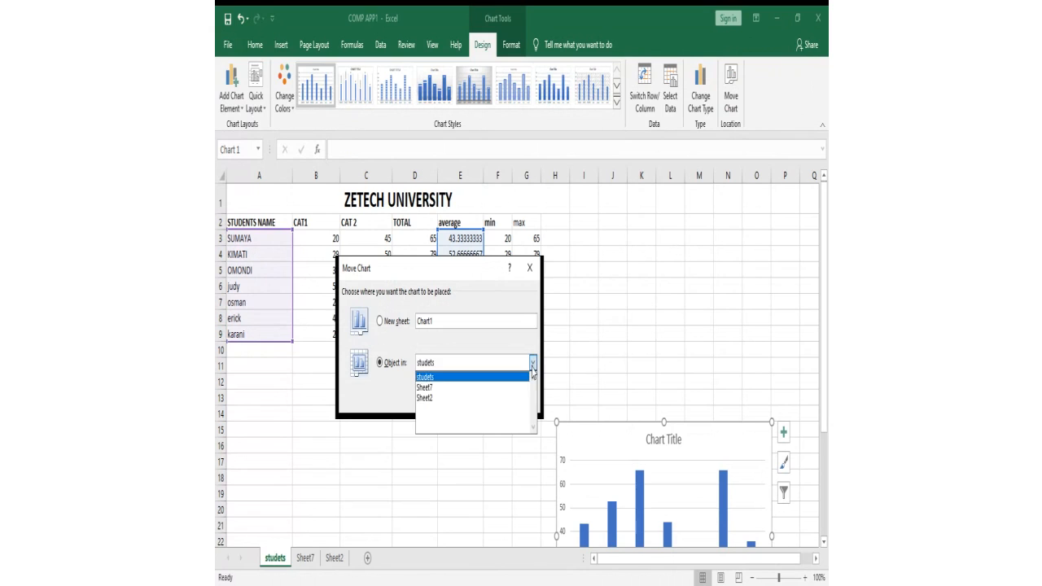
click(456, 386)
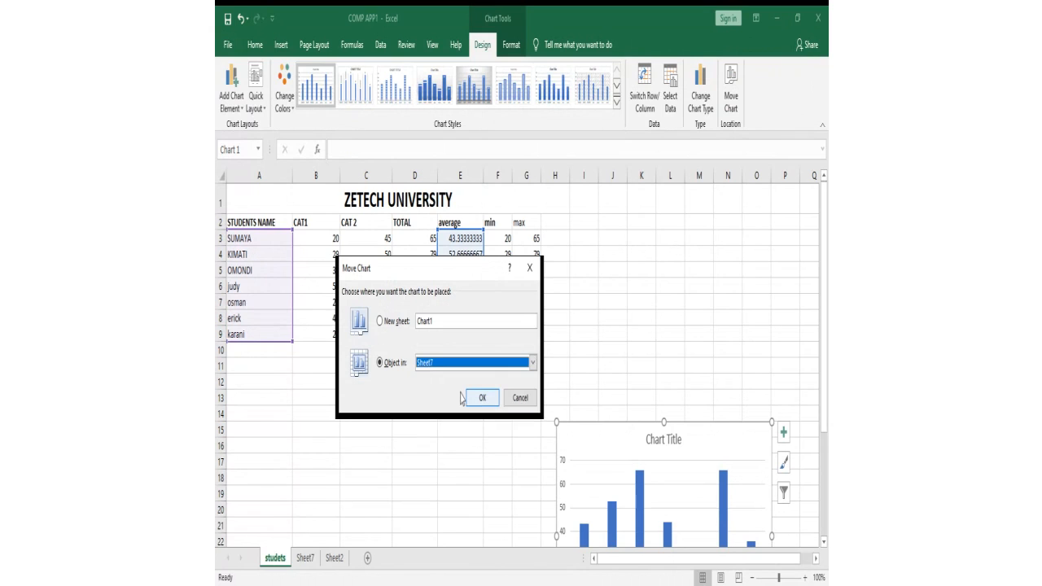
click(481, 397)
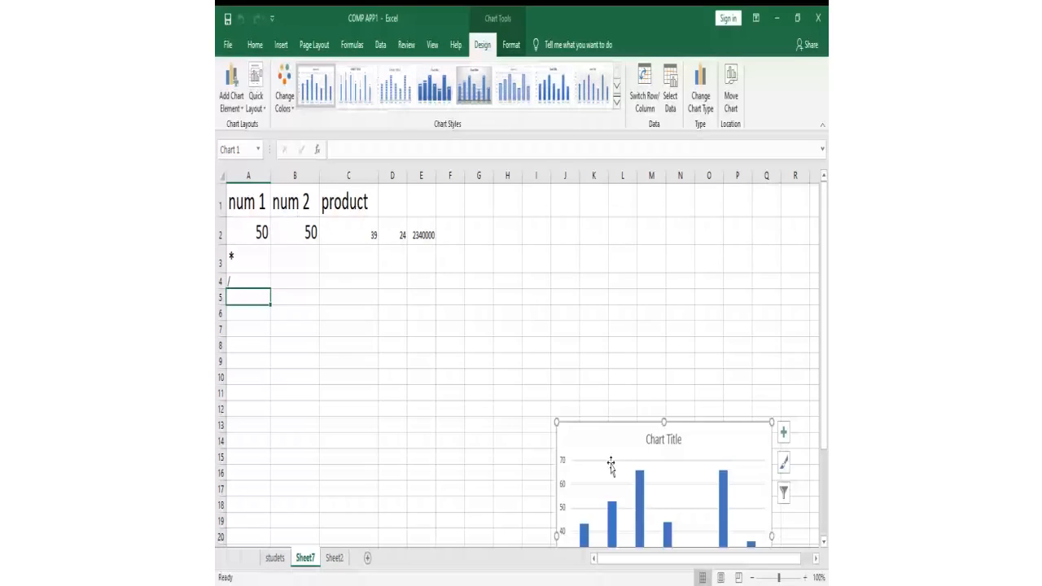
click(610, 462)
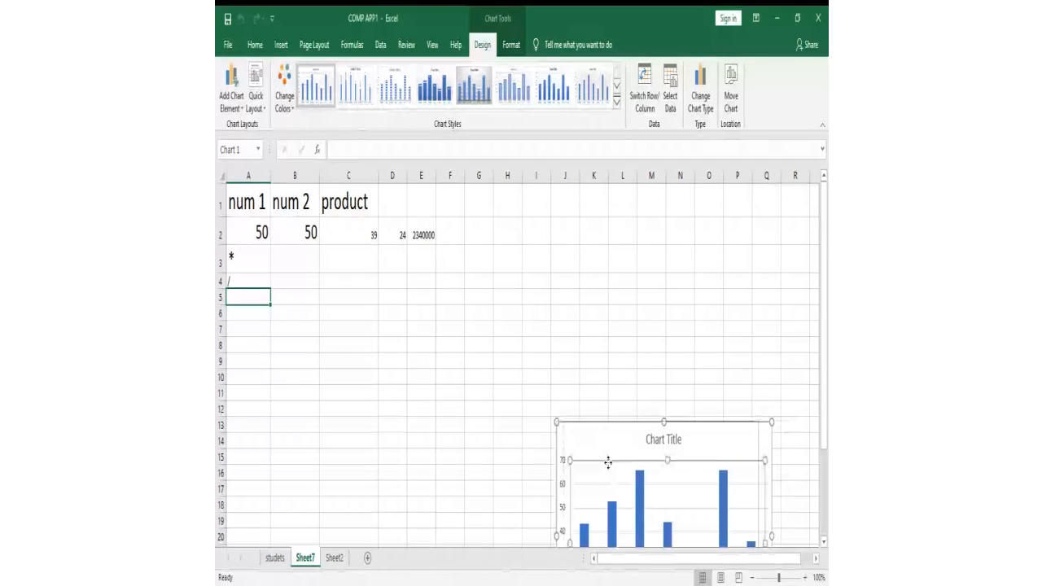
Step: Insert a 2-D pie chart on the studets sheet from the student names in A3:A9 and the averages in E3:E9
click(274, 559)
click(411, 433)
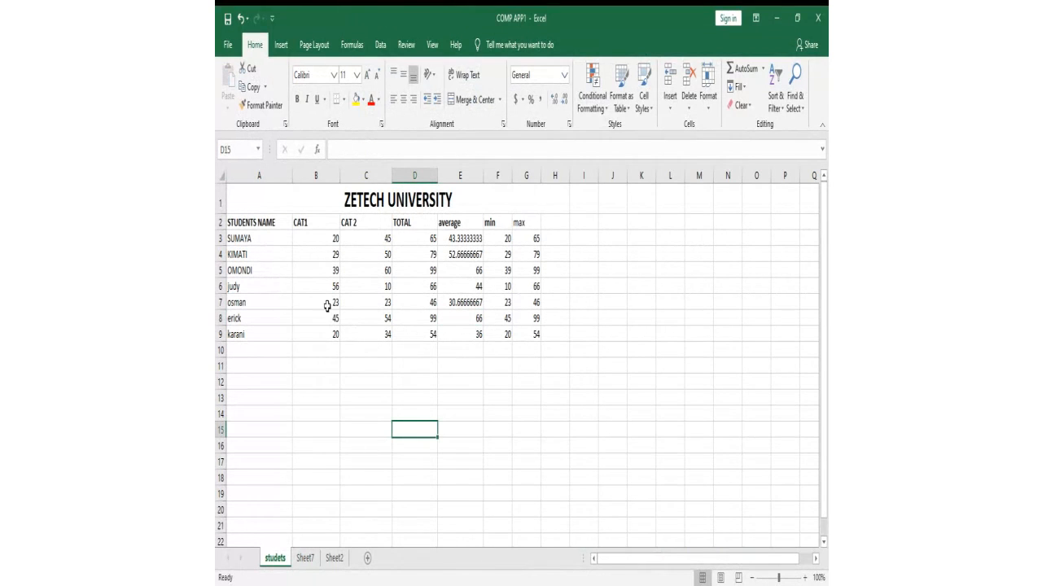
drag(263, 244, 261, 333)
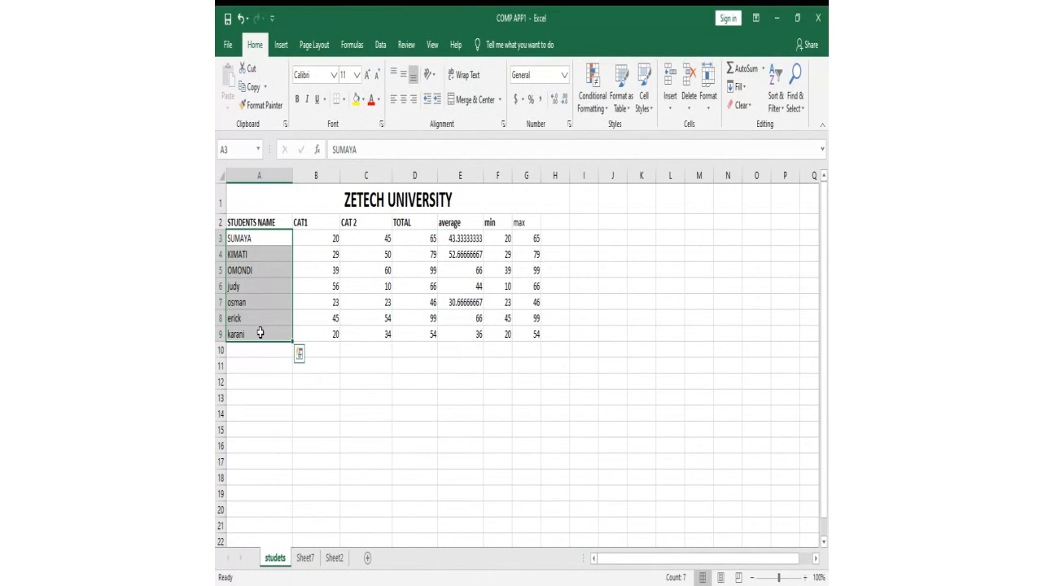
ctrl+click(460, 238)
drag(460, 239, 463, 333)
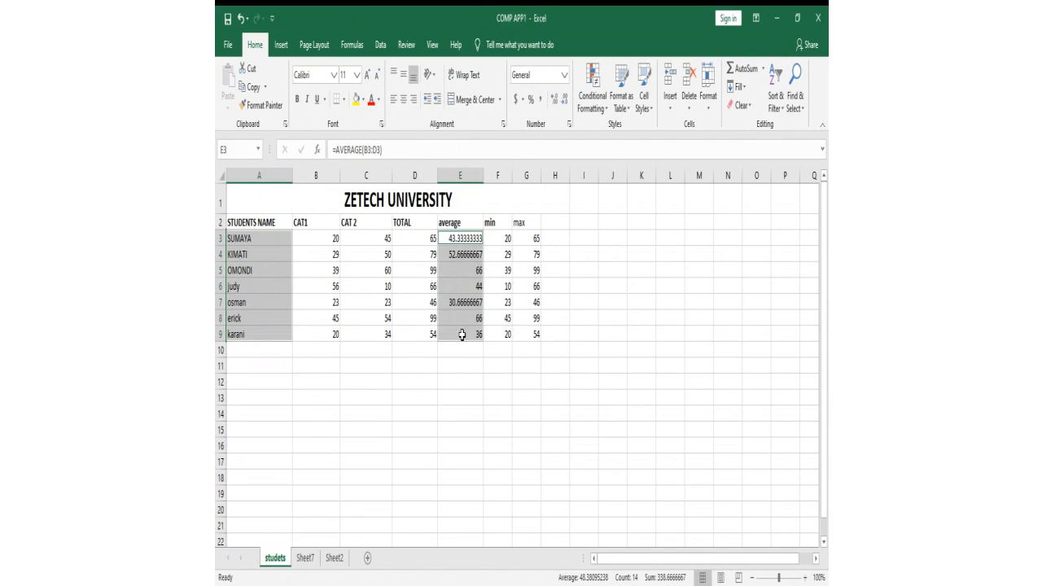
click(283, 47)
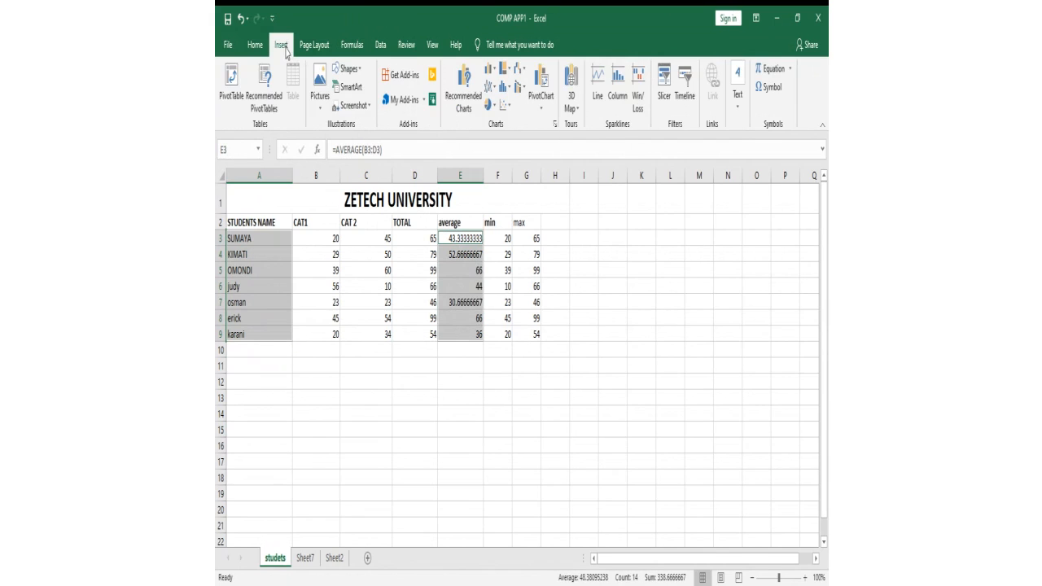
click(490, 105)
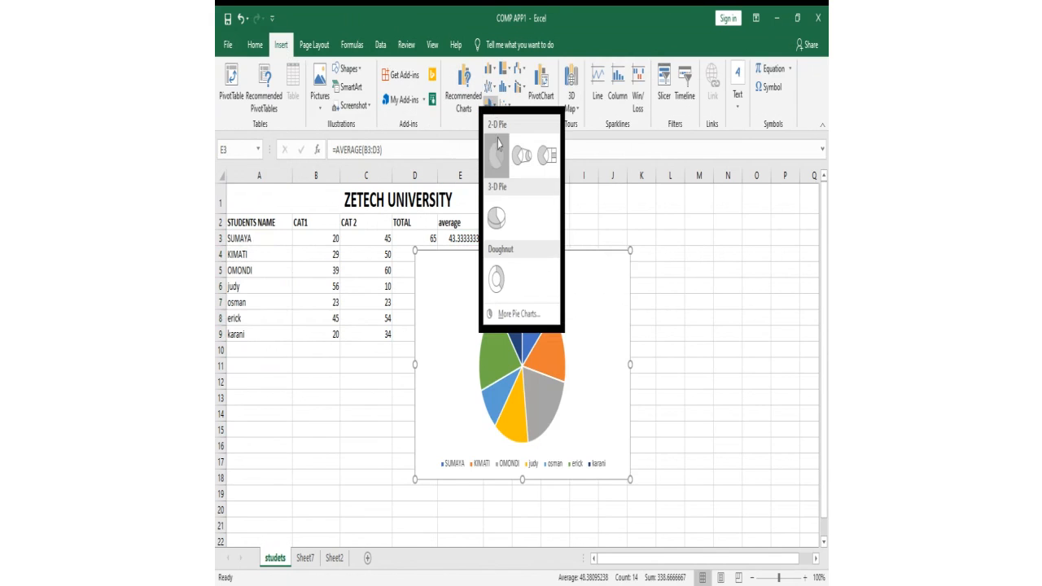
click(496, 155)
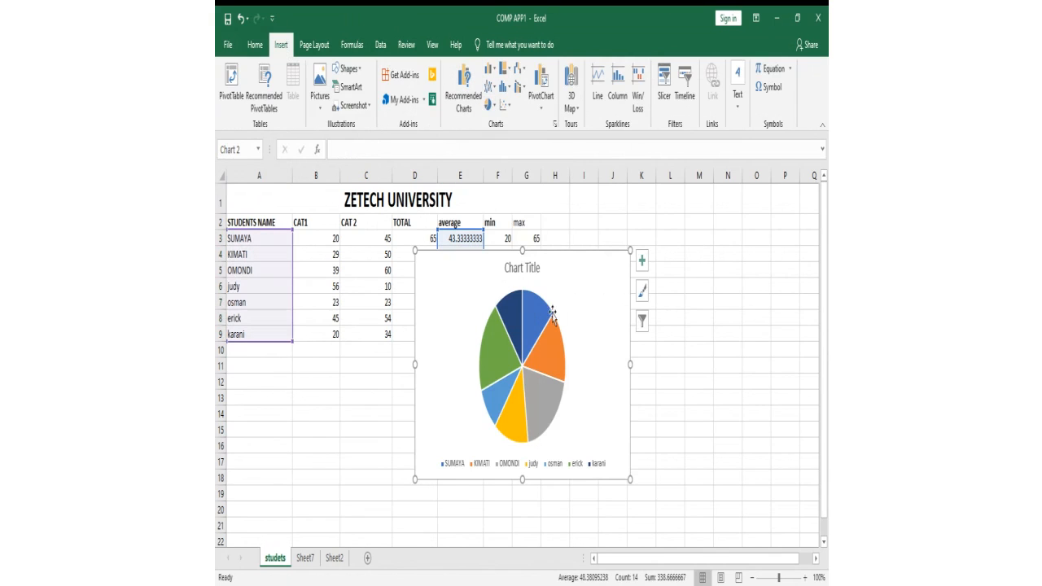
Step: Add data labels with the average values to the slices of the pie chart
click(550, 380)
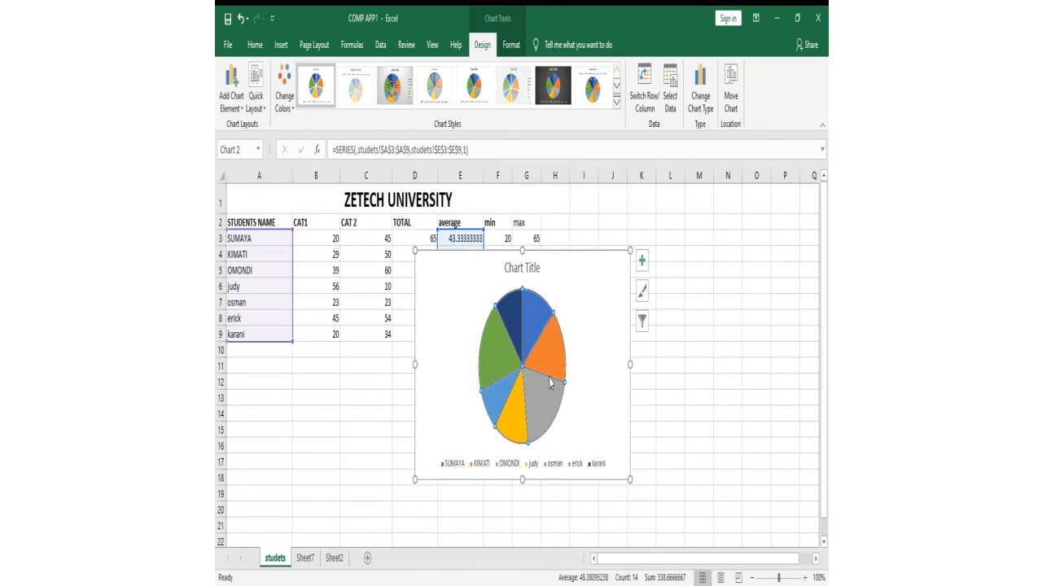
right_click(550, 381)
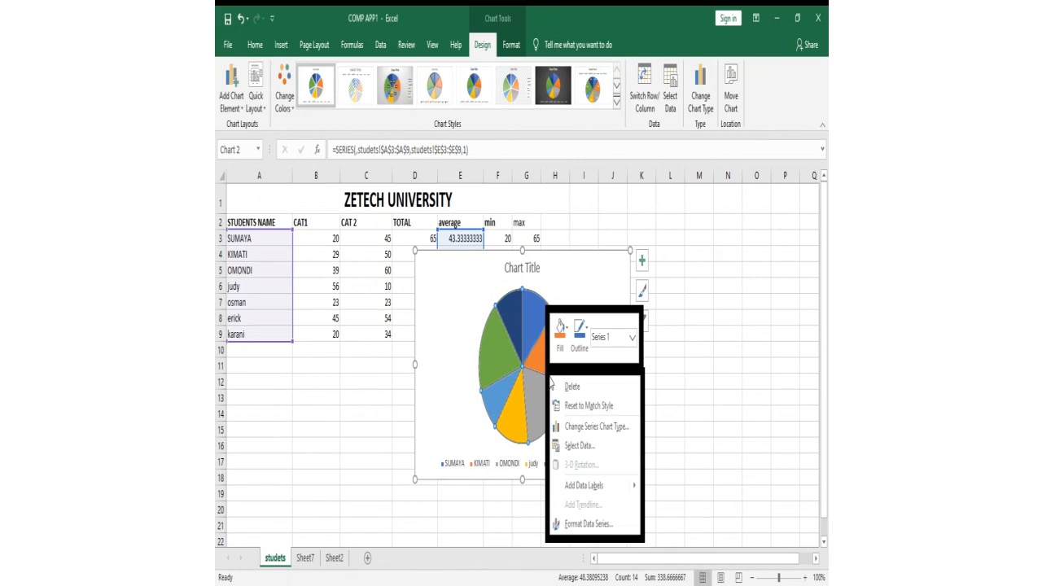
click(585, 485)
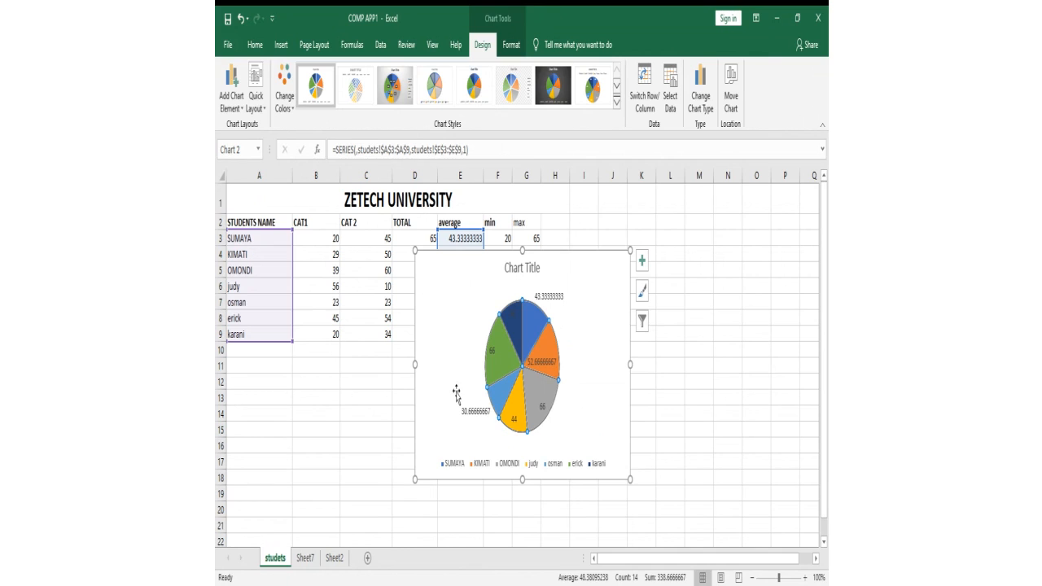
double_click(449, 353)
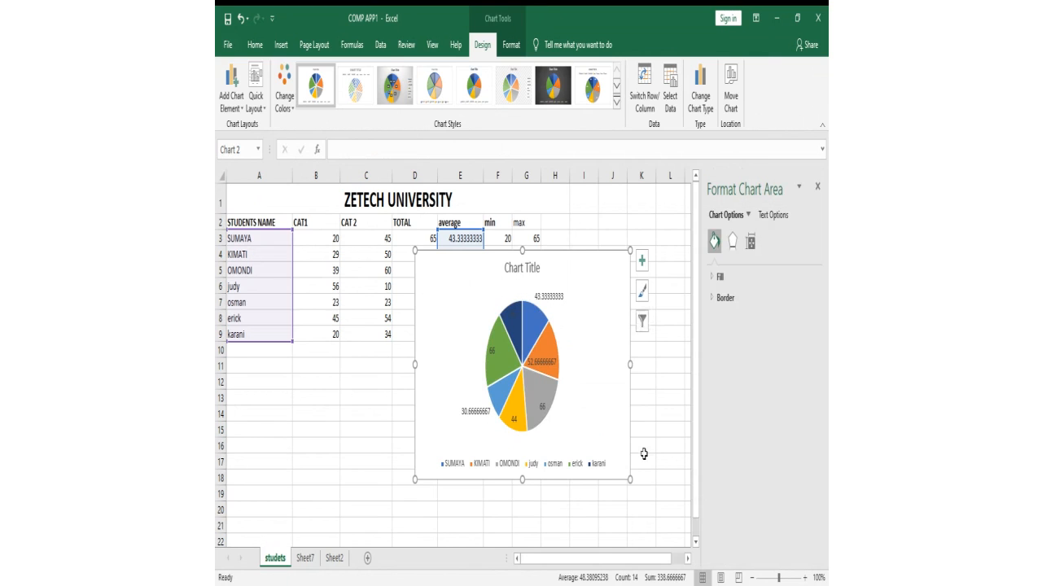
click(366, 397)
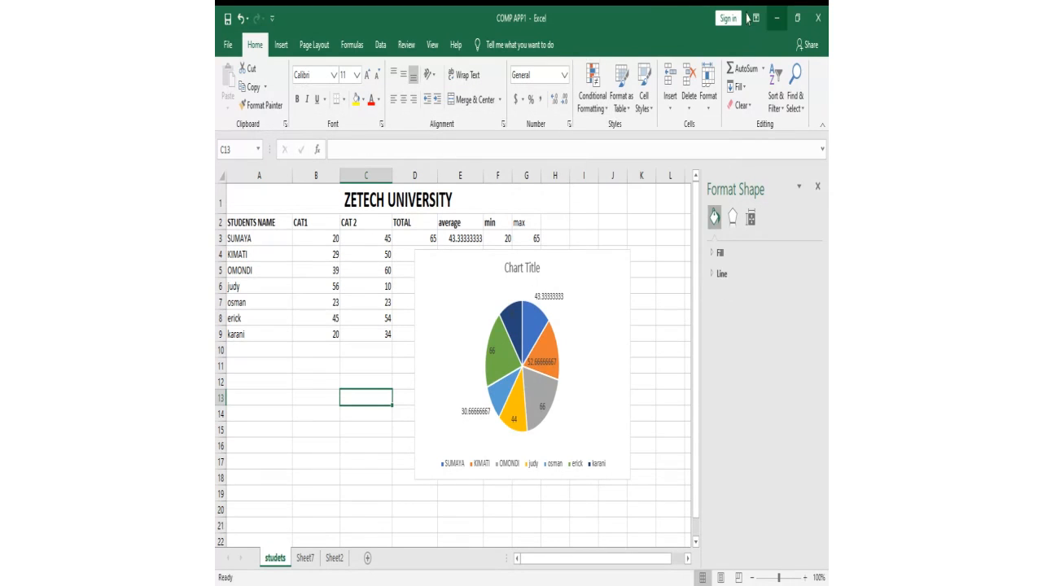
click(799, 19)
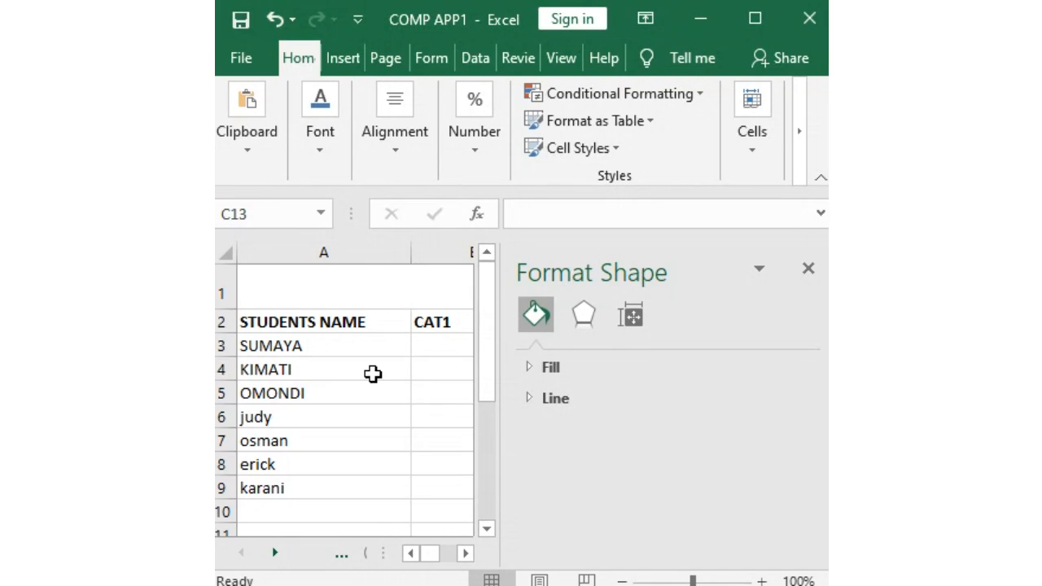
click(755, 21)
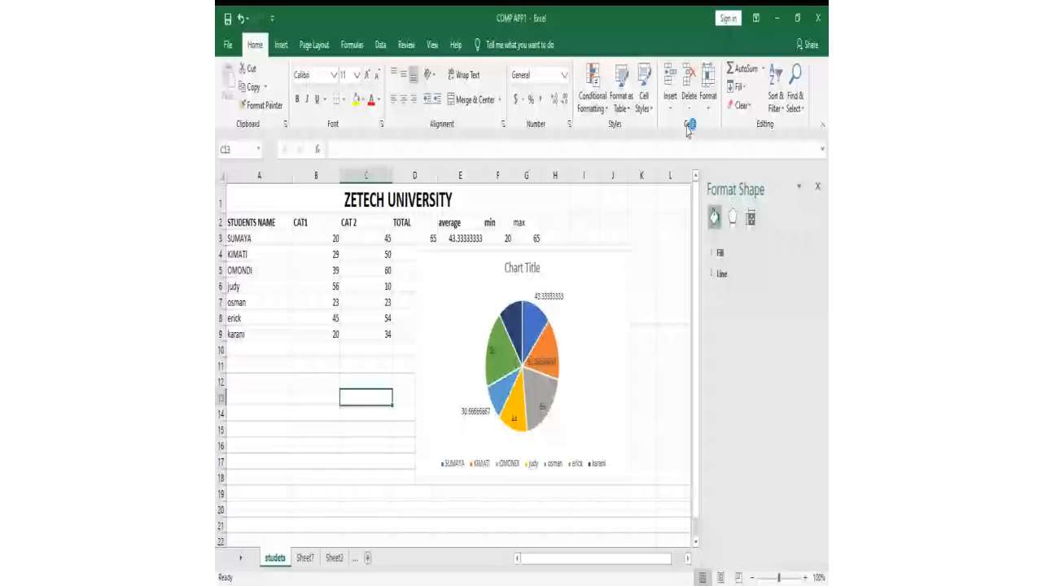
Step: Delete the pie chart and clear the min and max columns in F2:G9
click(497, 265)
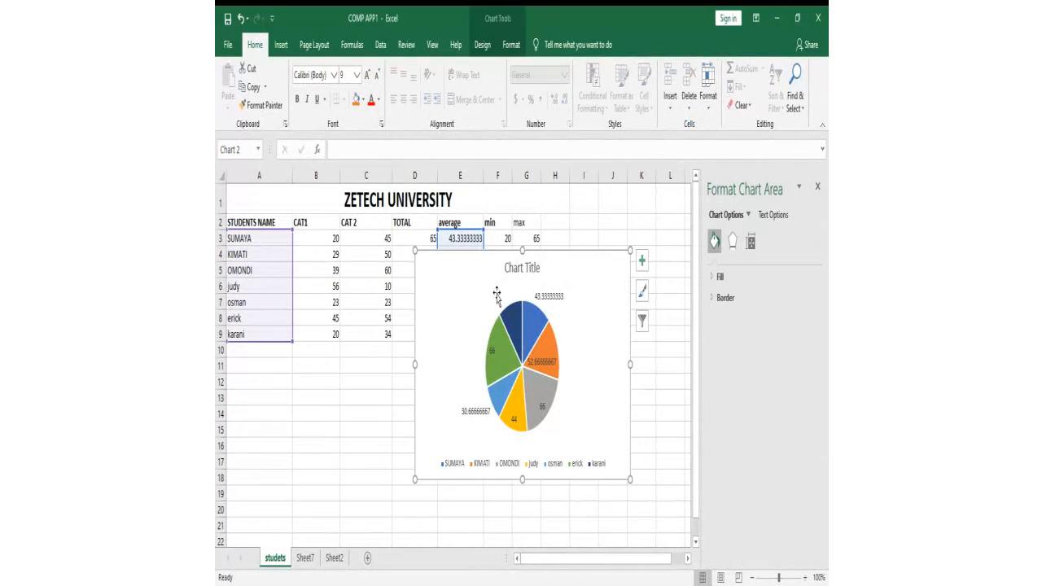
key(Delete)
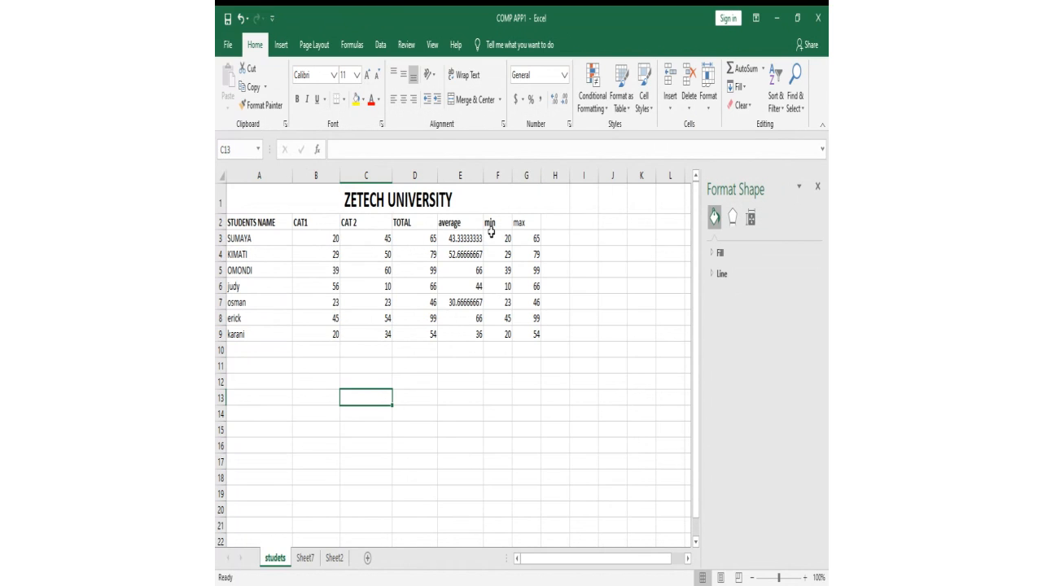
drag(490, 226, 541, 333)
key(Delete)
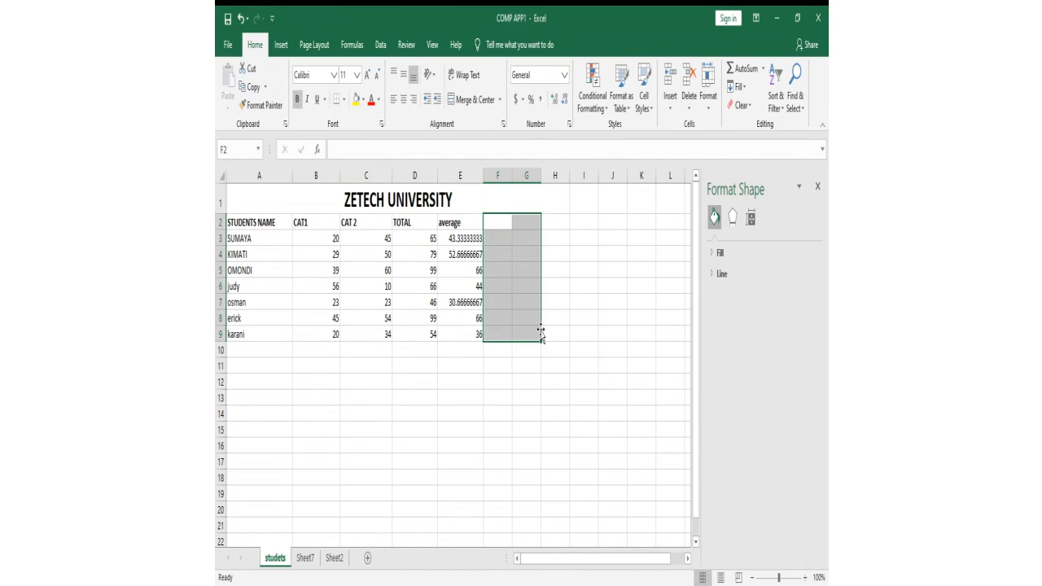
click(496, 301)
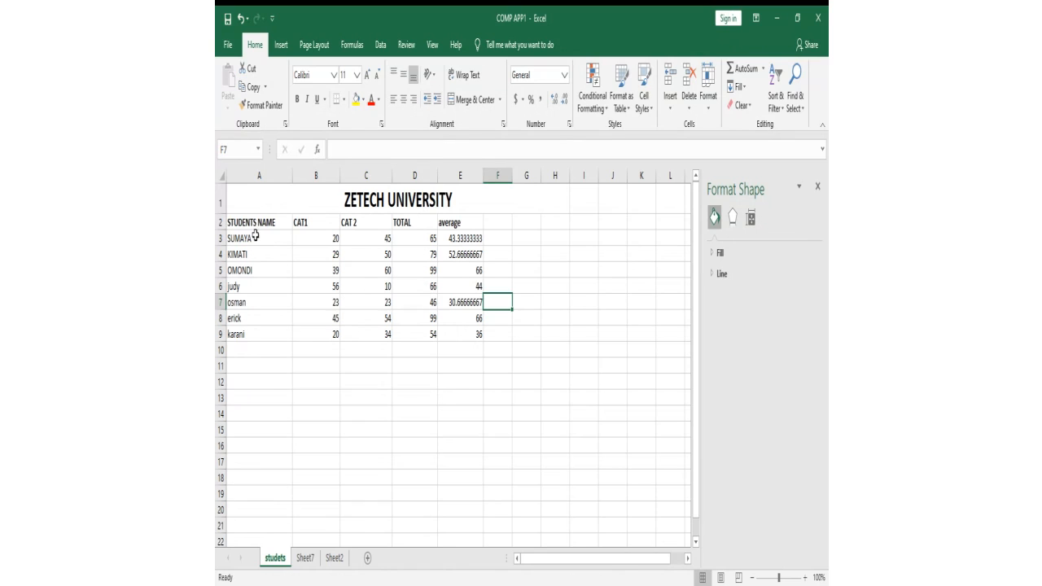
drag(255, 228, 471, 336)
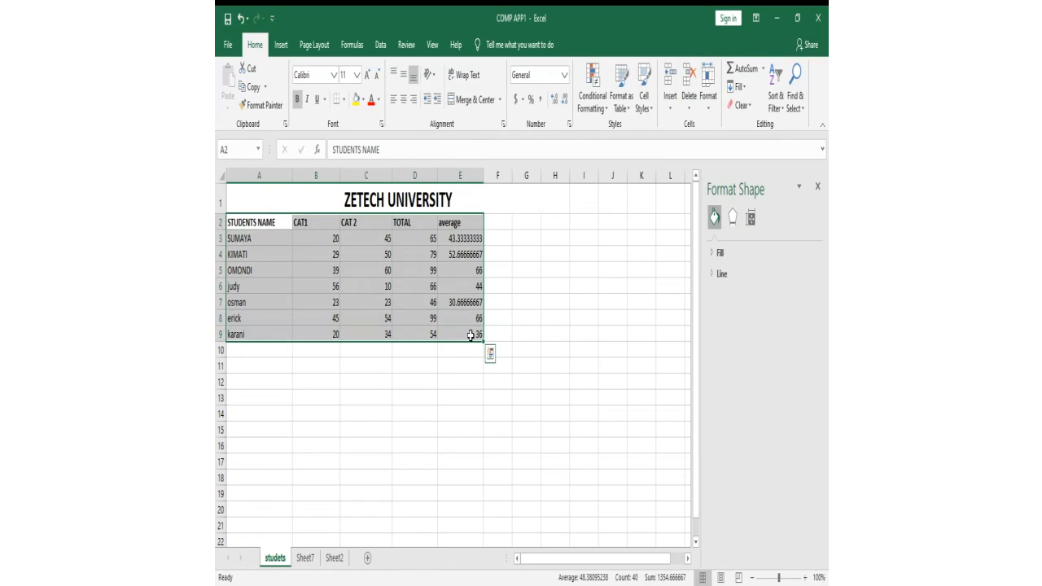
click(783, 116)
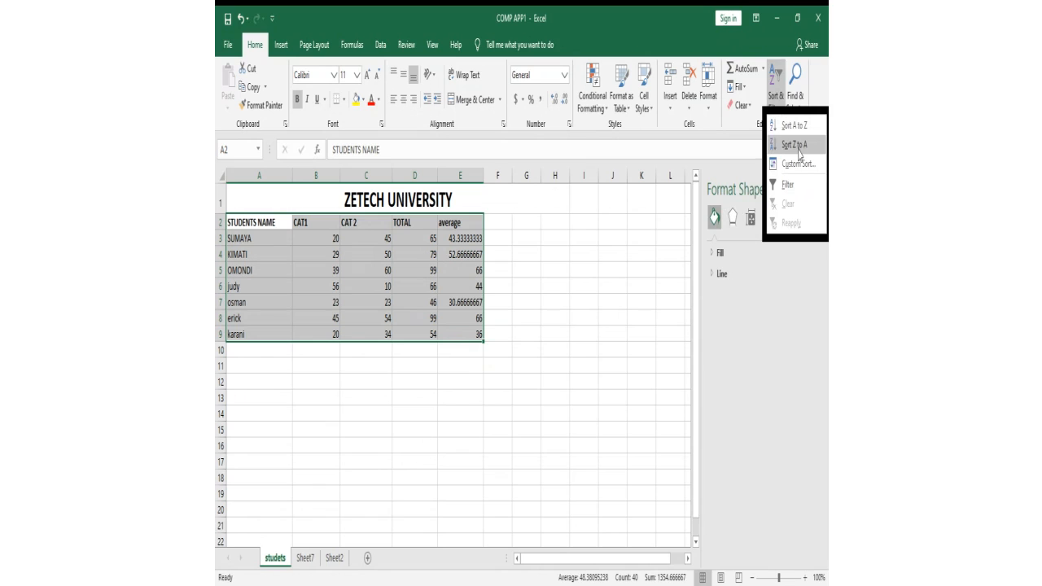
click(744, 140)
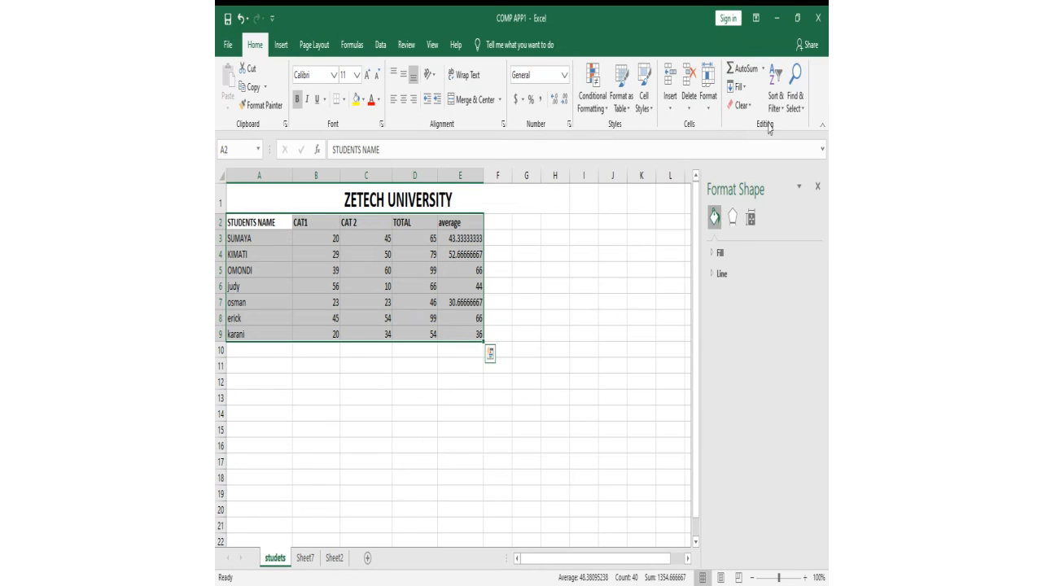
click(783, 117)
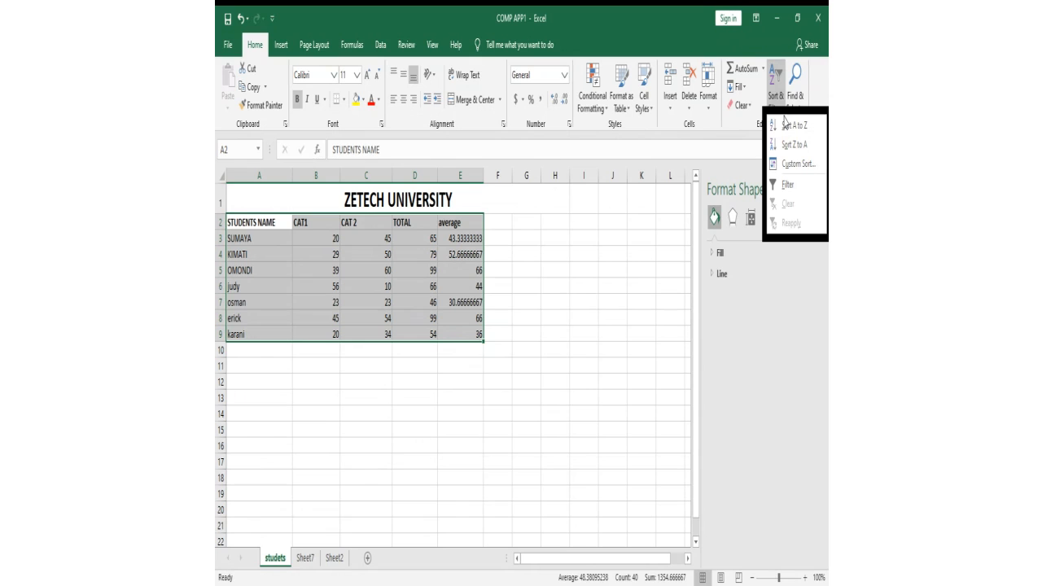
click(568, 296)
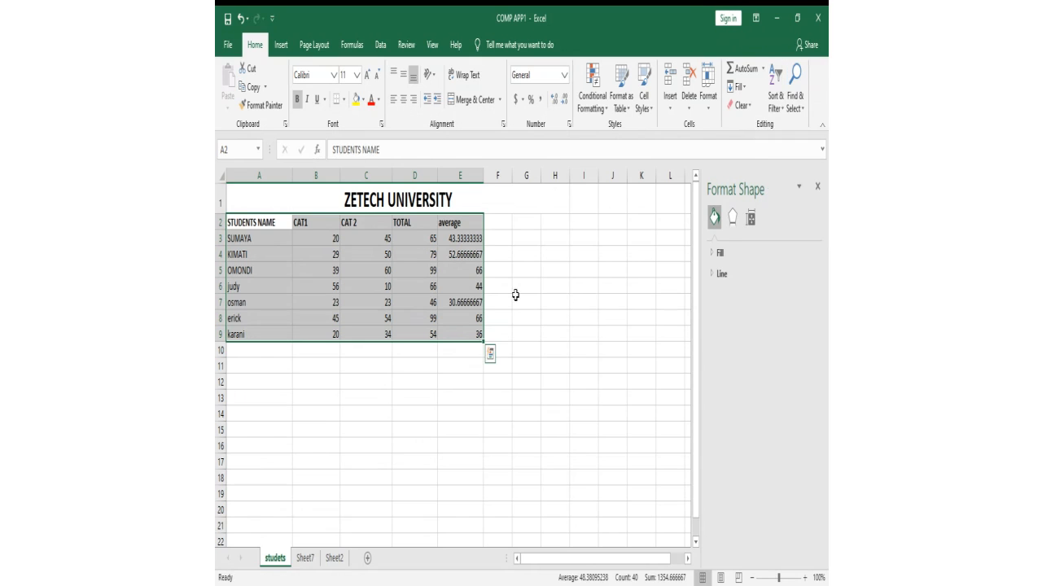
click(556, 289)
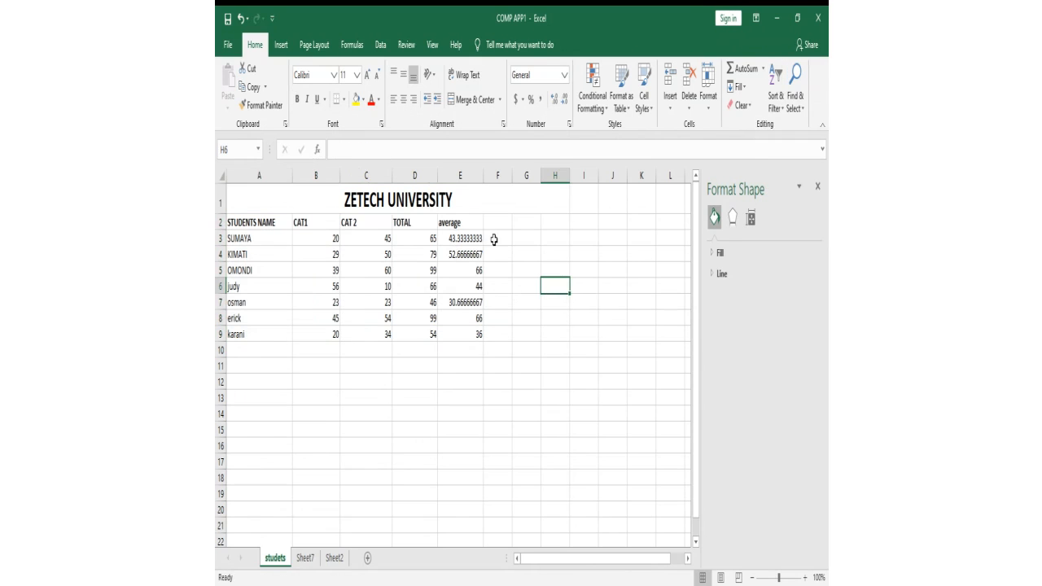
Step: Sort the marks table A2:E9 with a custom sort by average, on cell values, from largest to smallest
drag(269, 226, 472, 287)
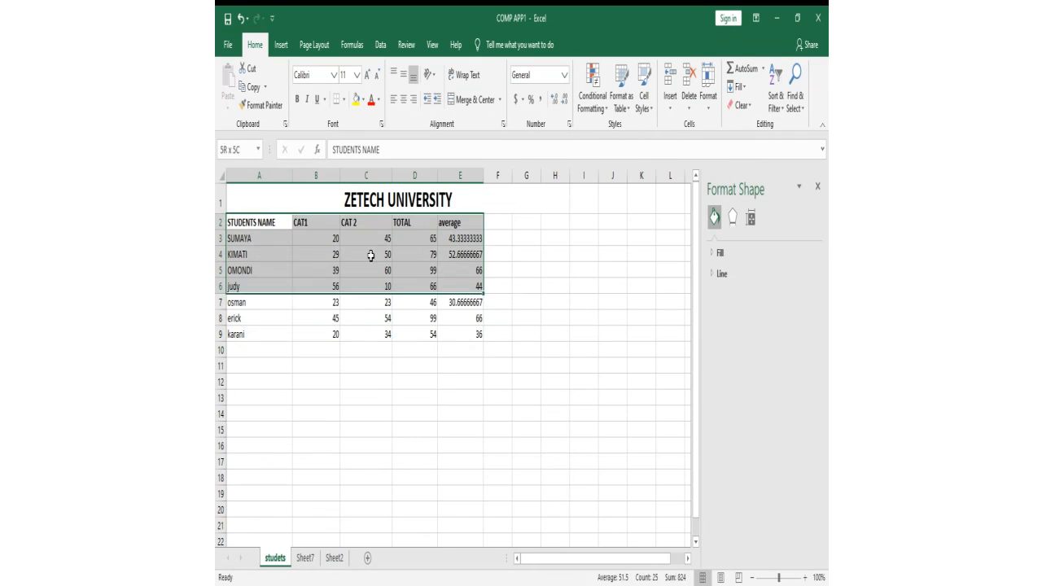
drag(370, 256, 477, 327)
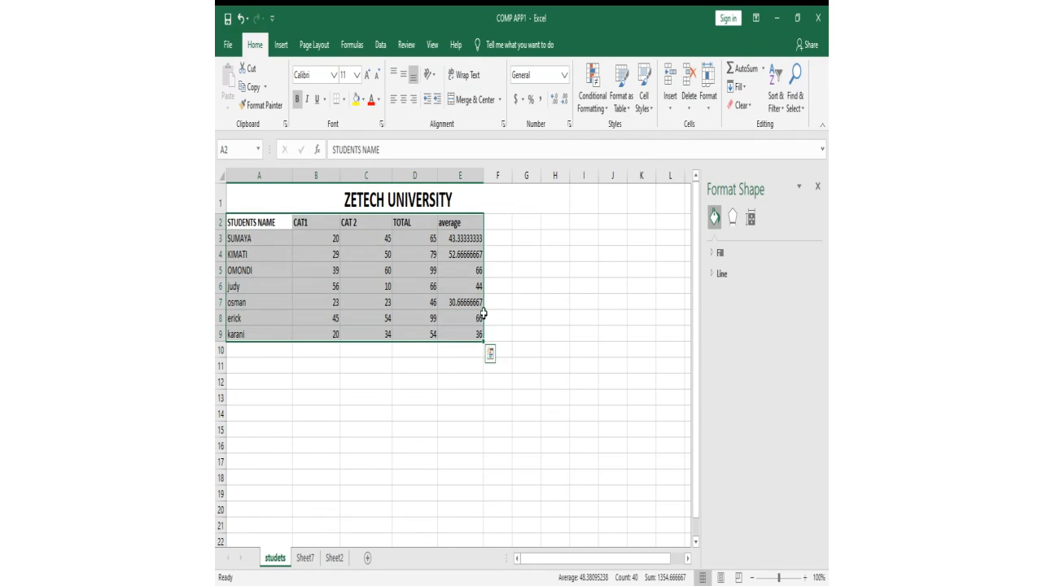
click(780, 112)
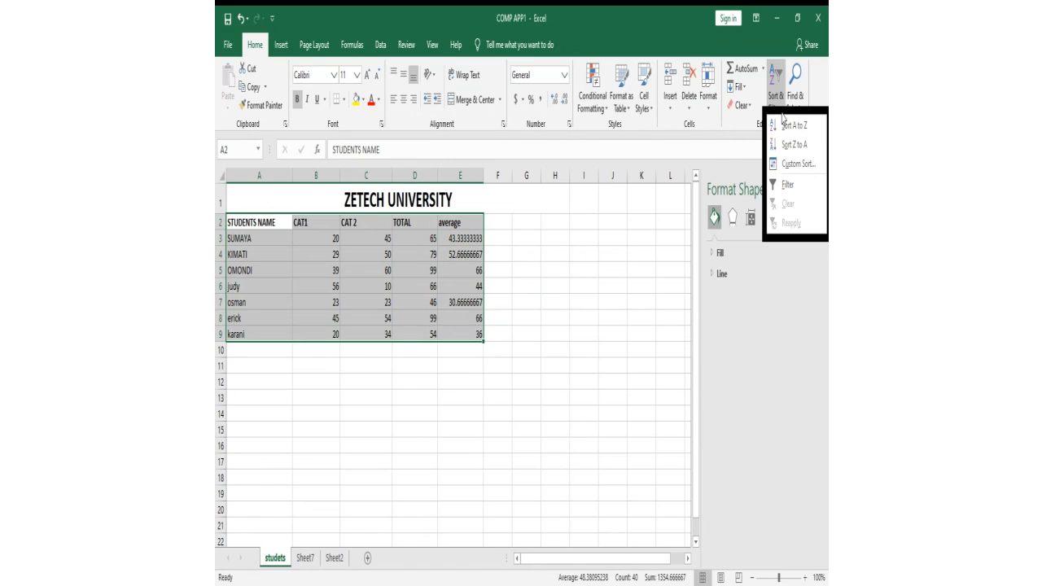
click(796, 163)
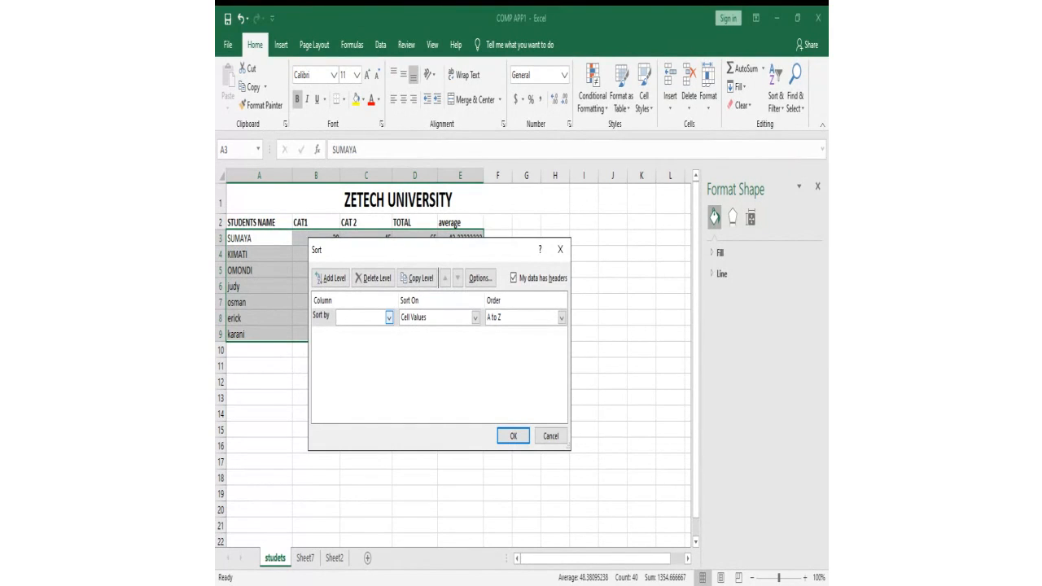
key(a)
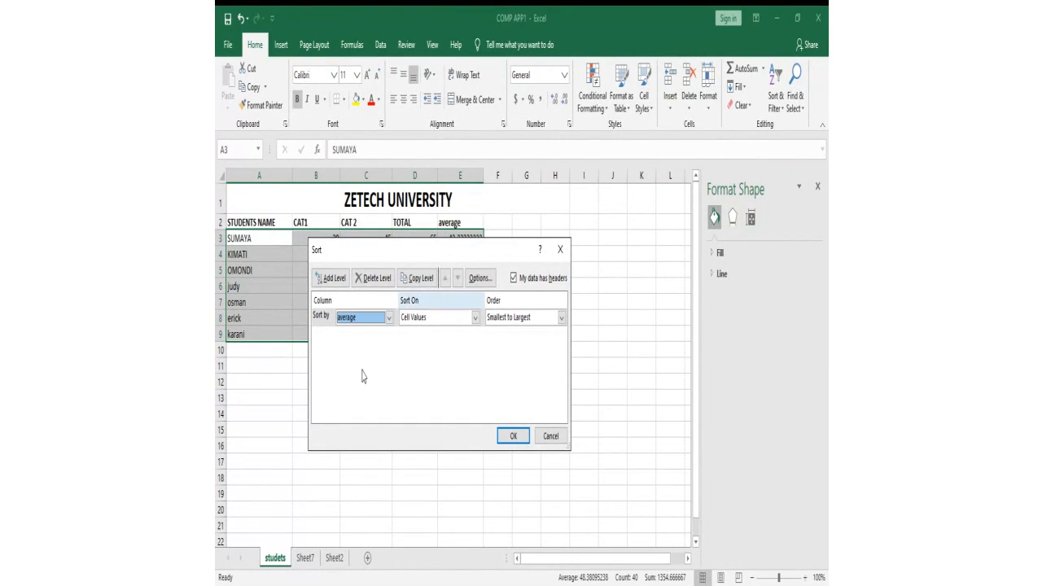
key(Tab)
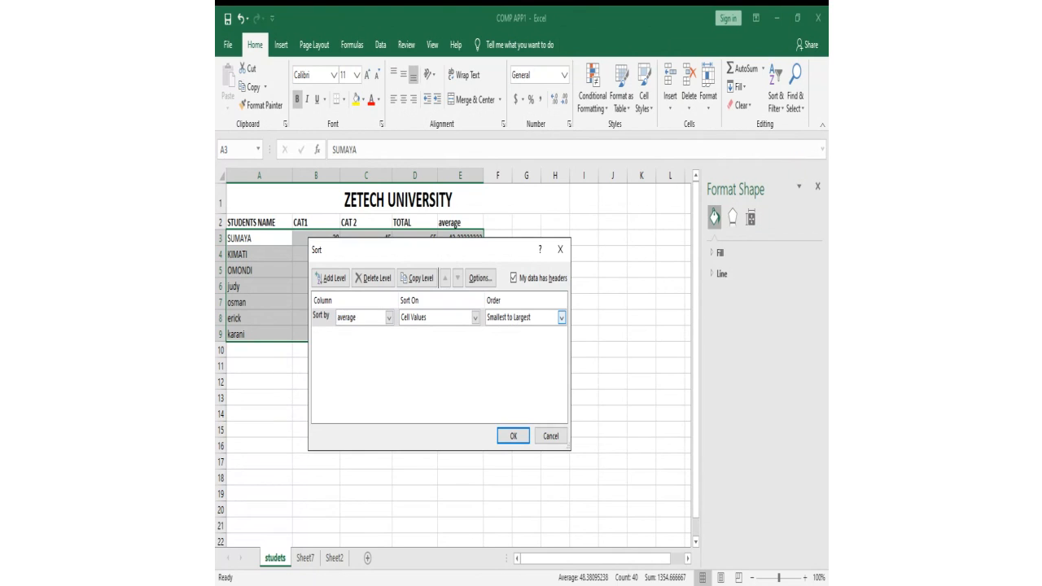
key(Down)
click(513, 436)
click(488, 431)
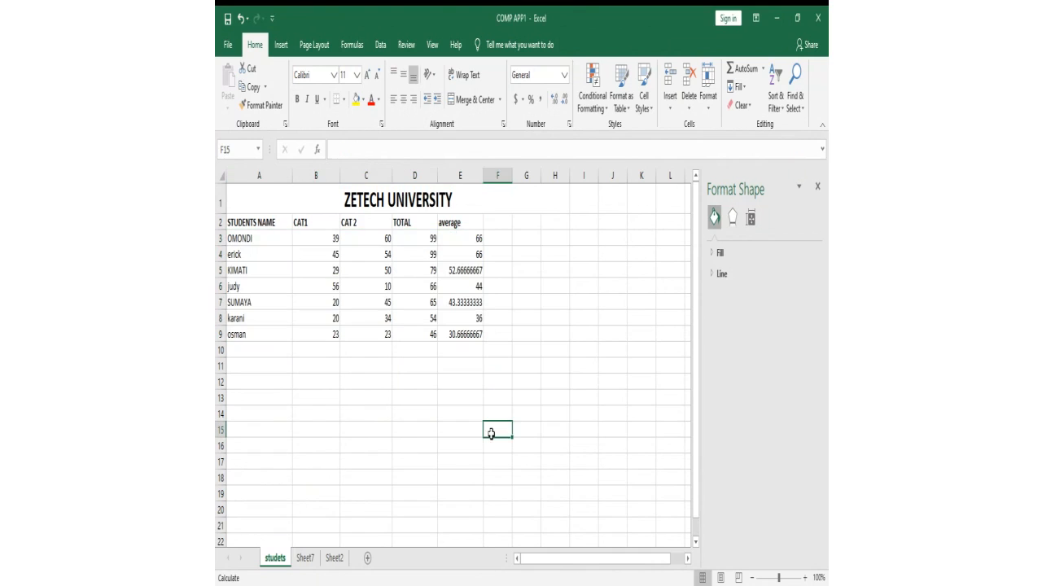
Step: Examine the order of the students and their averages in column E of the sorted table
click(435, 413)
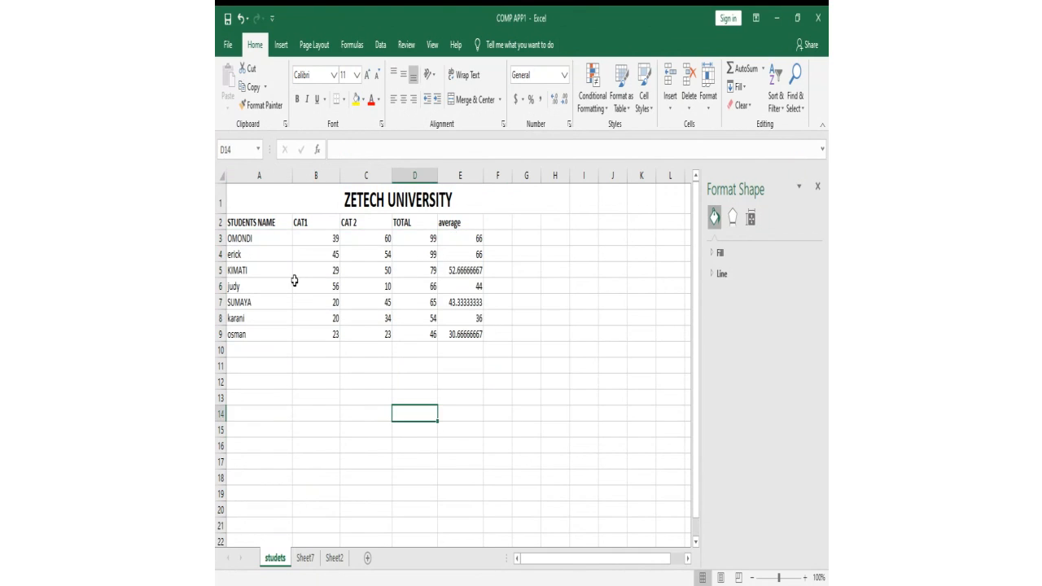
click(265, 239)
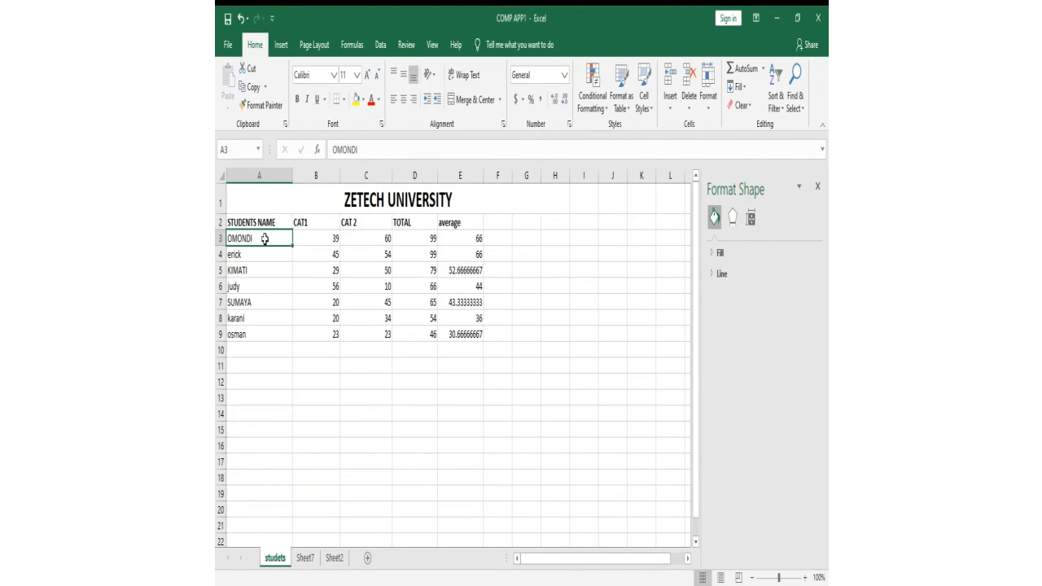
click(458, 237)
click(466, 254)
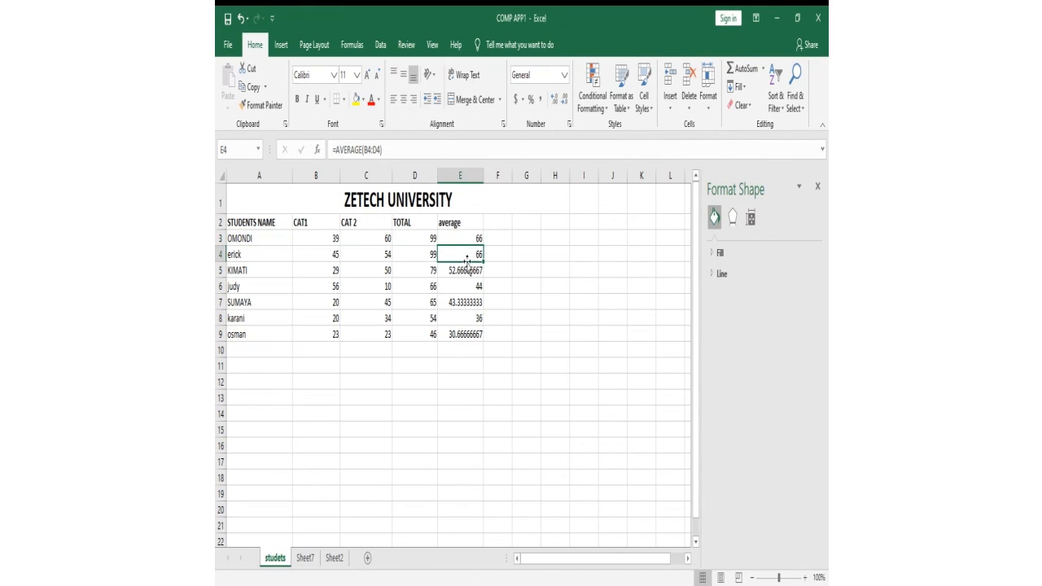
click(467, 270)
click(468, 286)
click(469, 300)
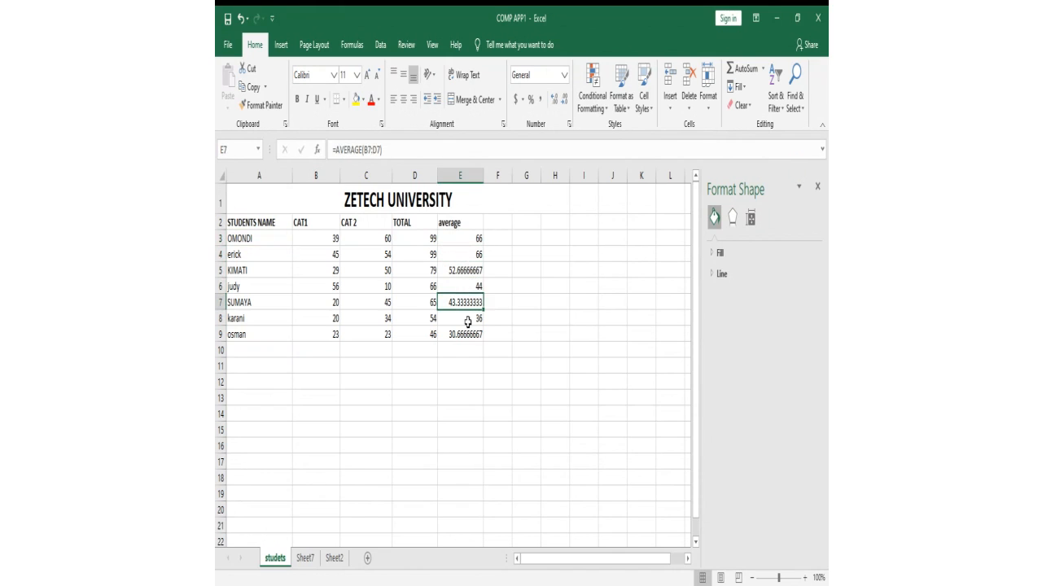
click(468, 334)
click(531, 318)
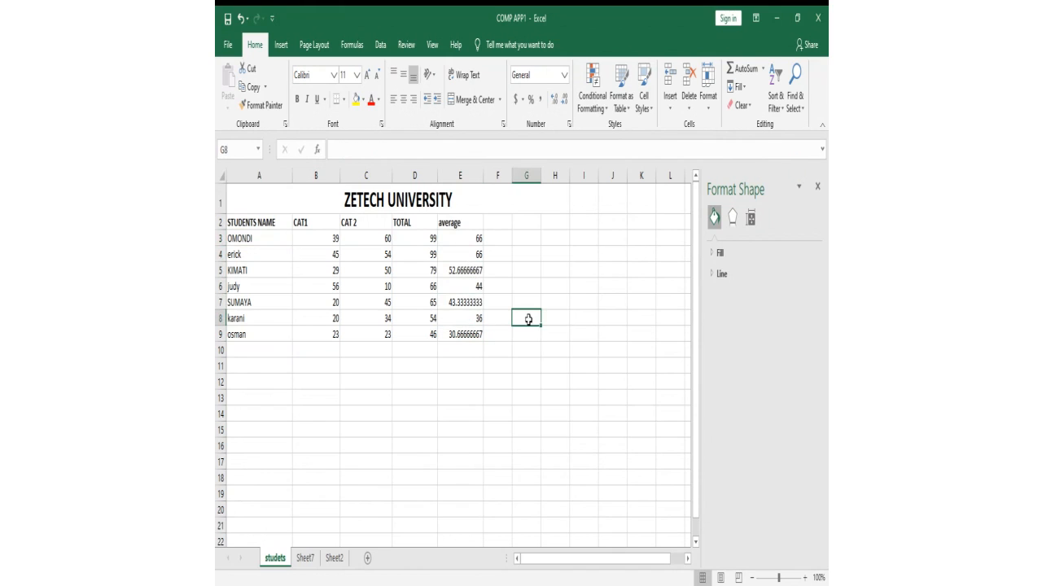
click(457, 239)
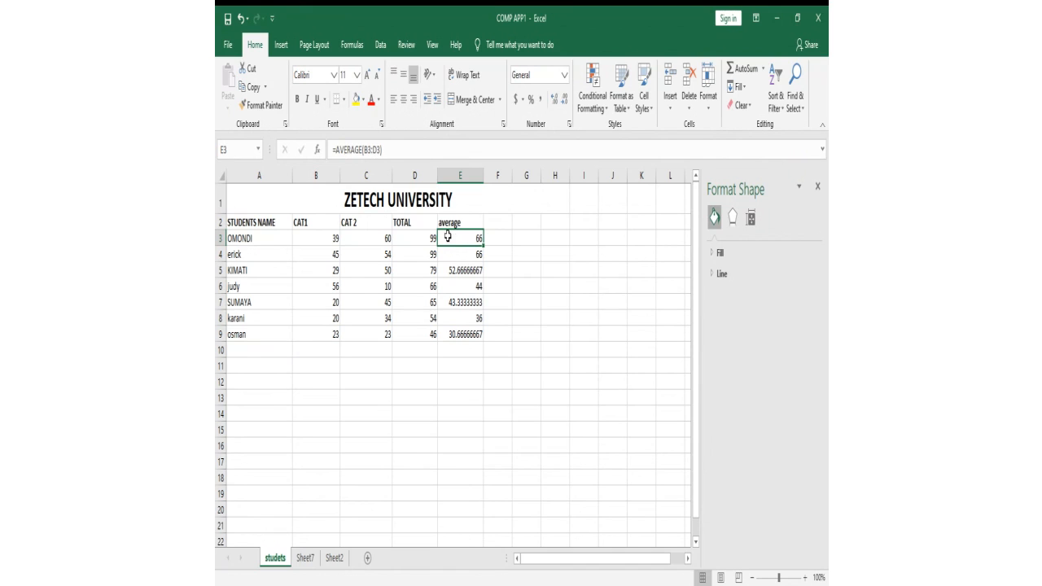
Step: Undo the sort of the marks table by average
click(241, 18)
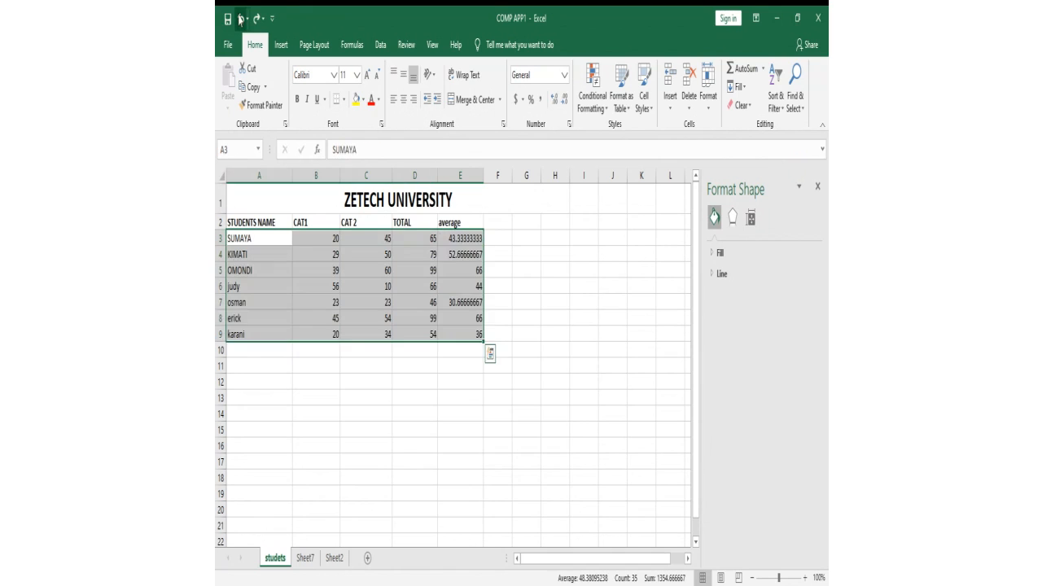
click(387, 408)
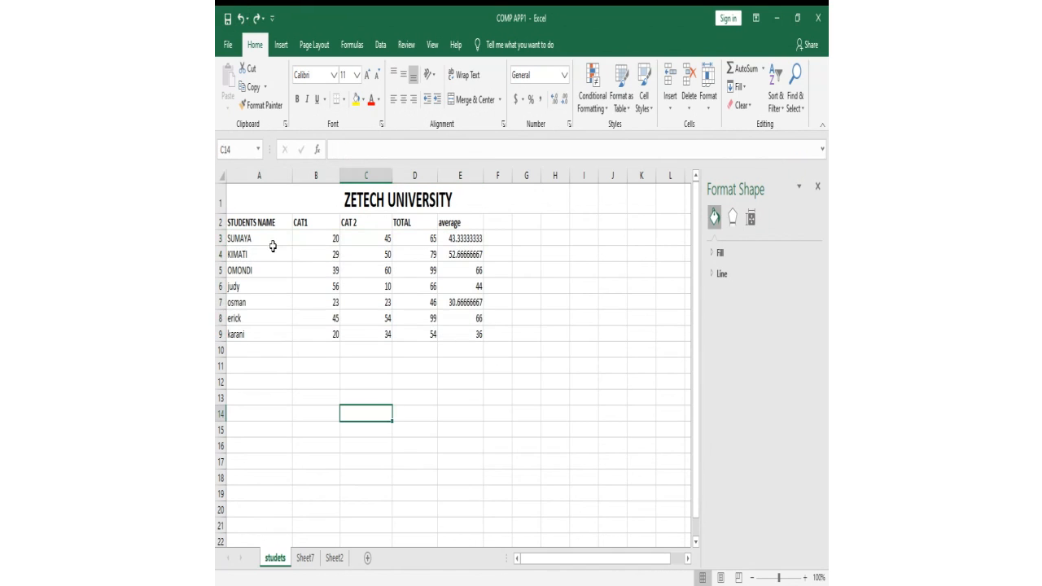
Step: Sort the student rows A3:E9 with a custom sort by average, on cell values, from largest to smallest
drag(275, 242, 462, 339)
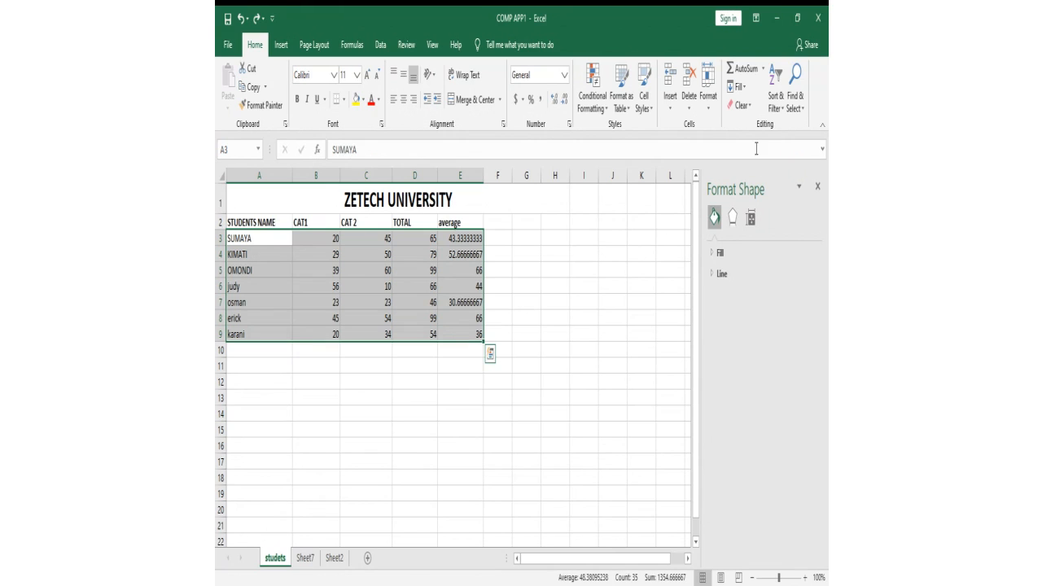
click(782, 117)
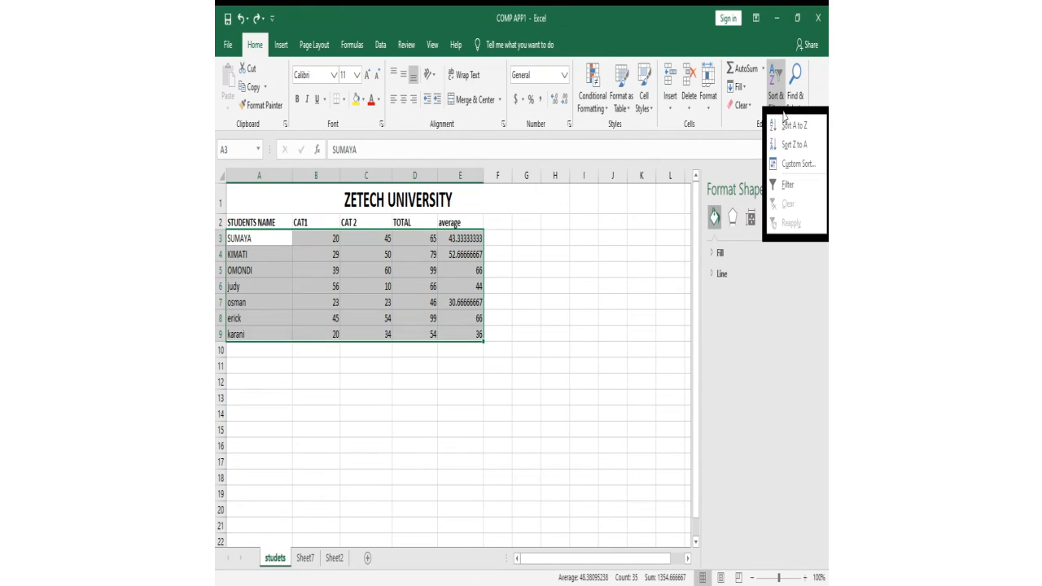
click(795, 165)
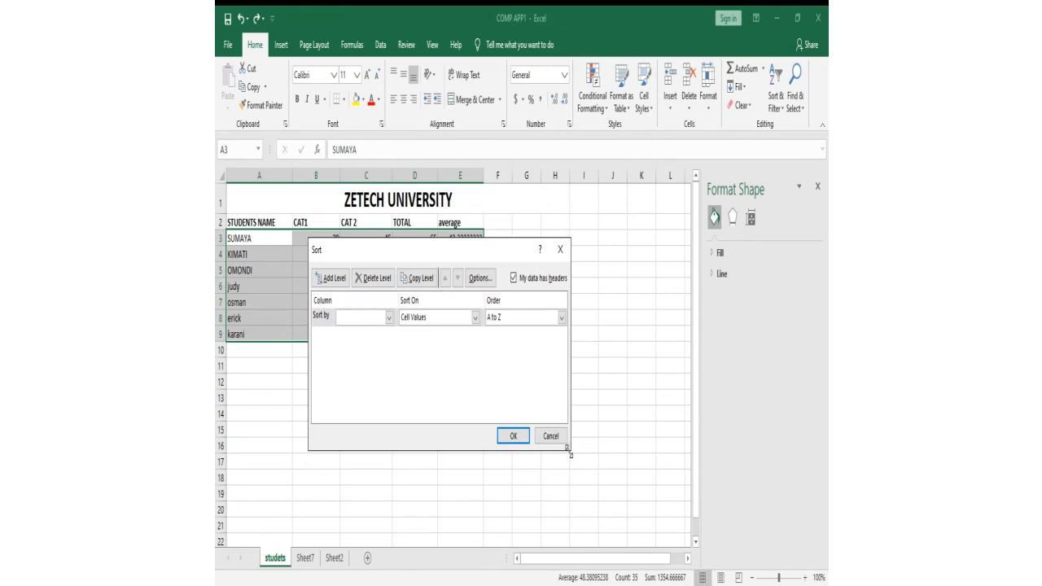
drag(570, 449, 652, 494)
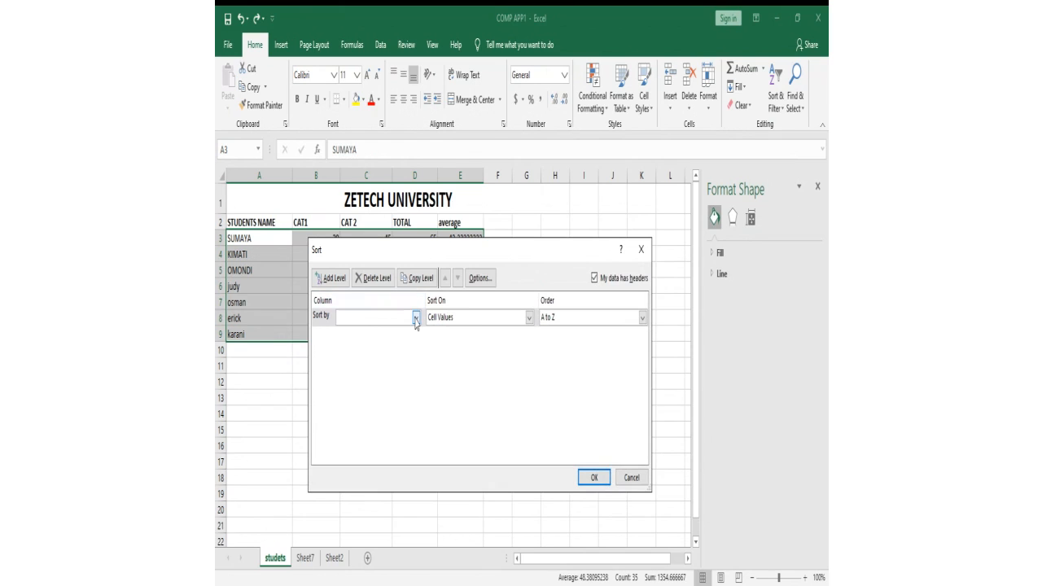
click(368, 376)
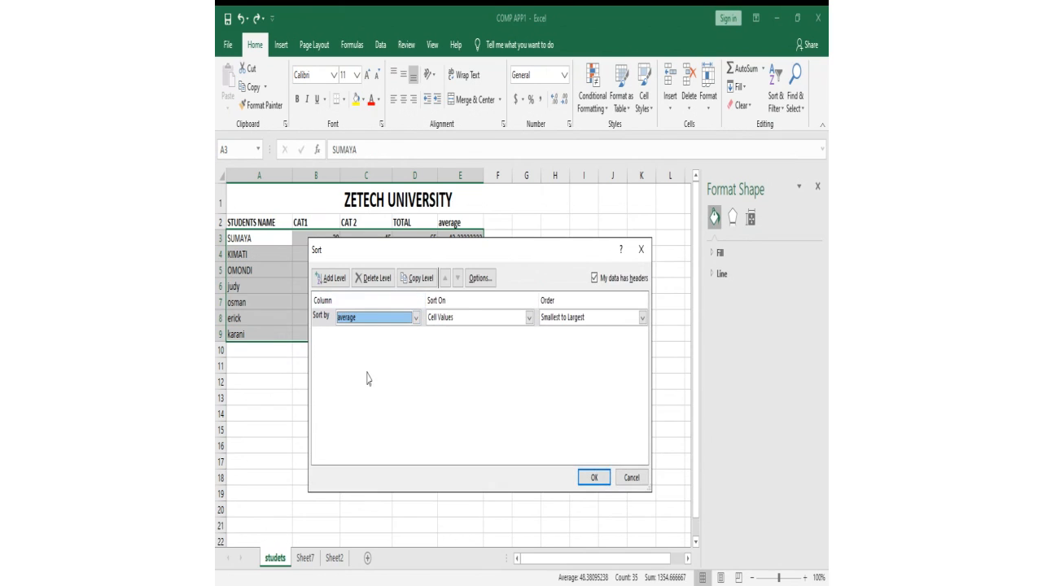
click(550, 322)
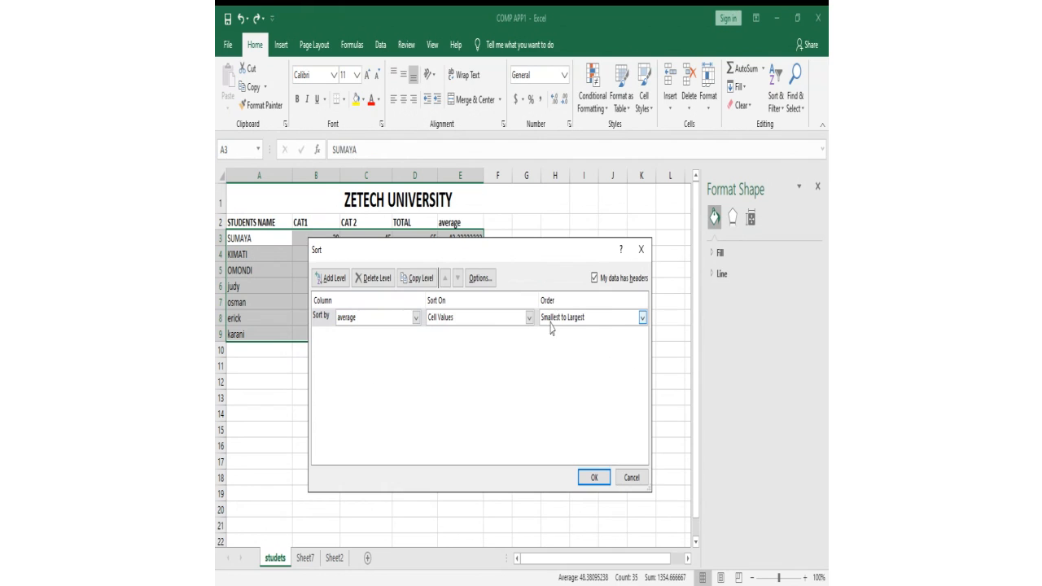
click(556, 344)
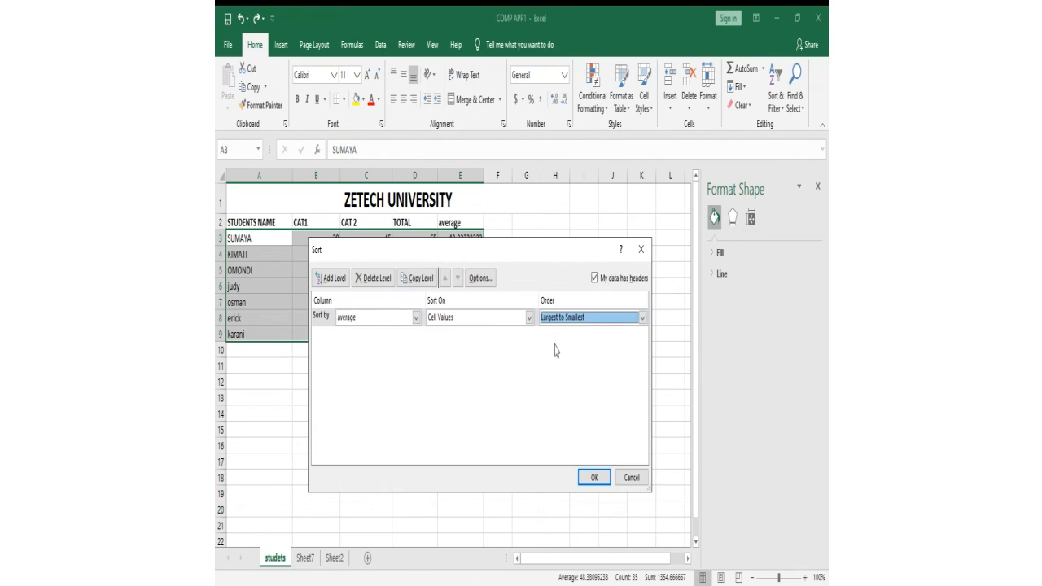
click(593, 477)
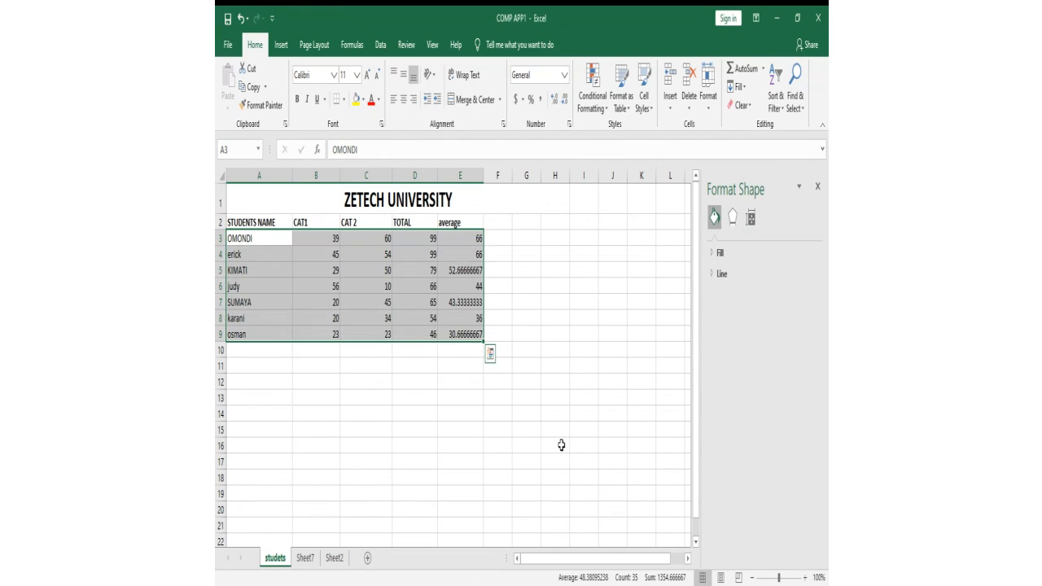
click(536, 416)
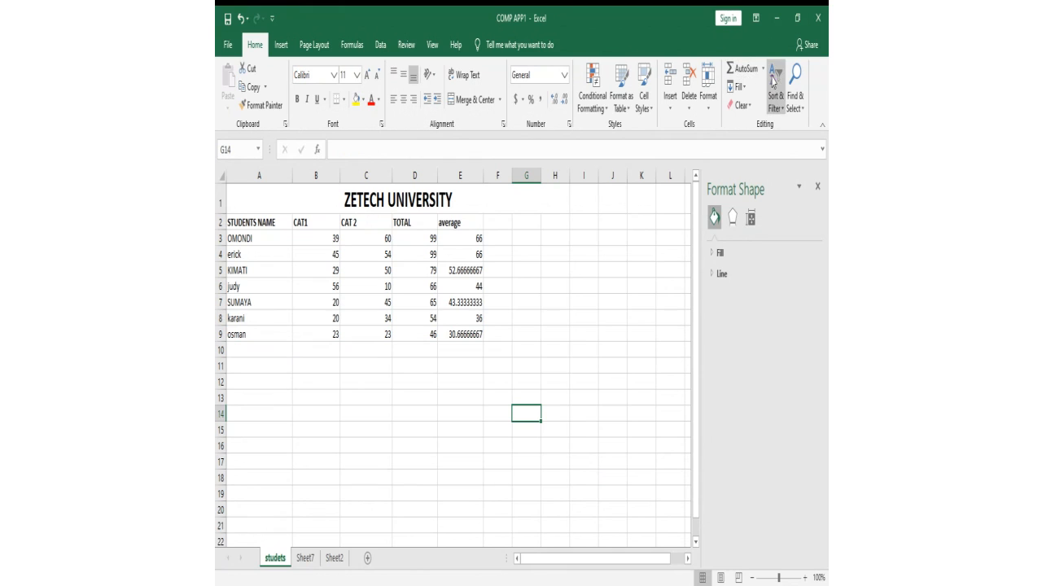
Step: Try adding filters to header row 2 and opening the filter options of the average column
click(783, 101)
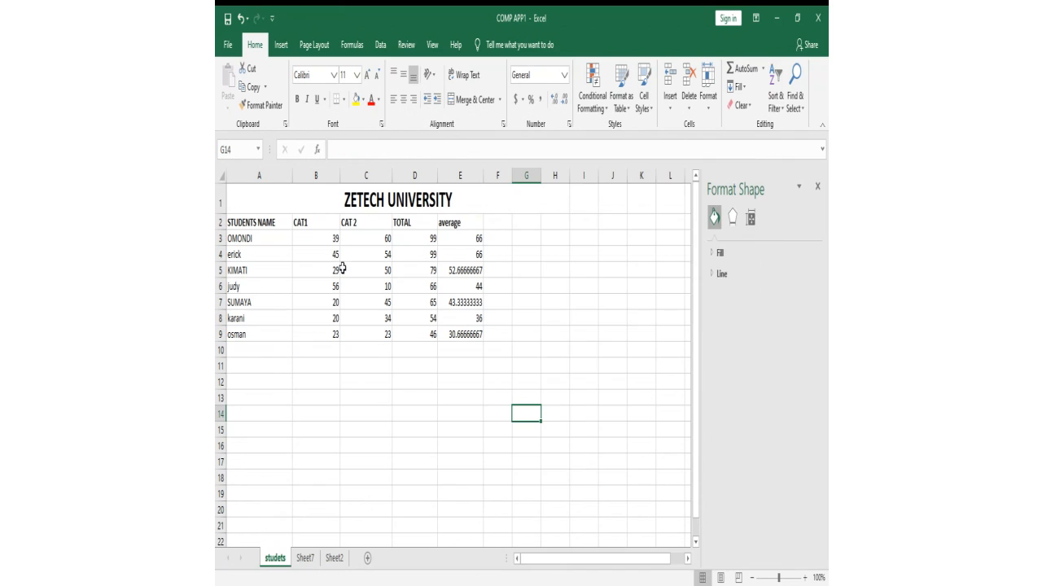
click(221, 222)
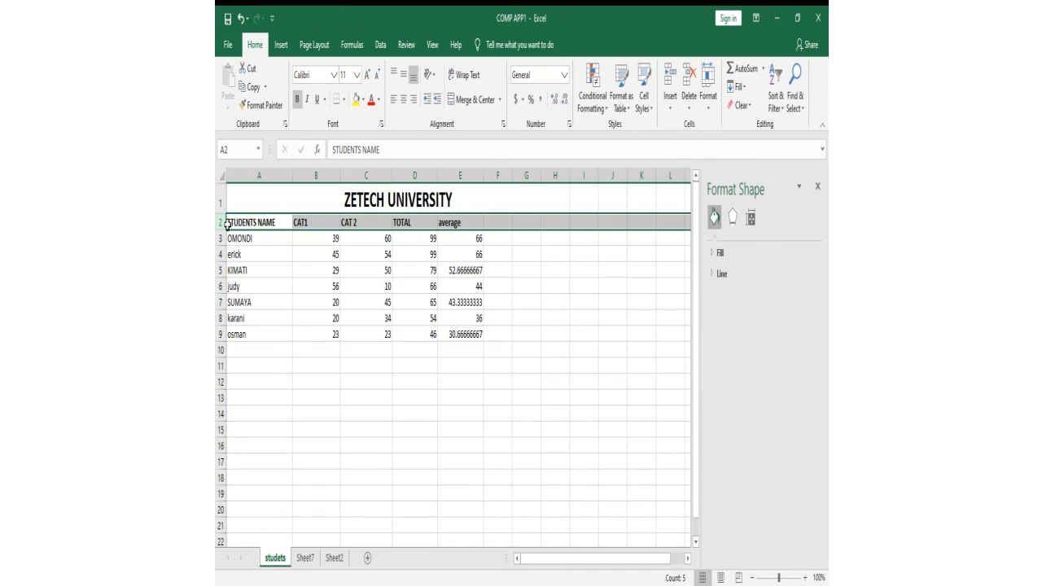
click(772, 98)
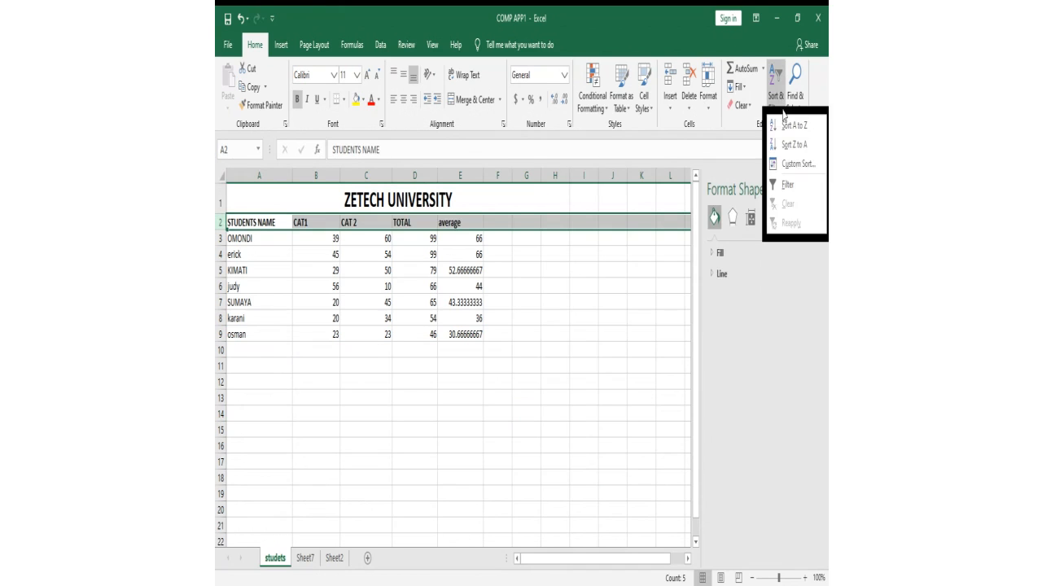
click(789, 184)
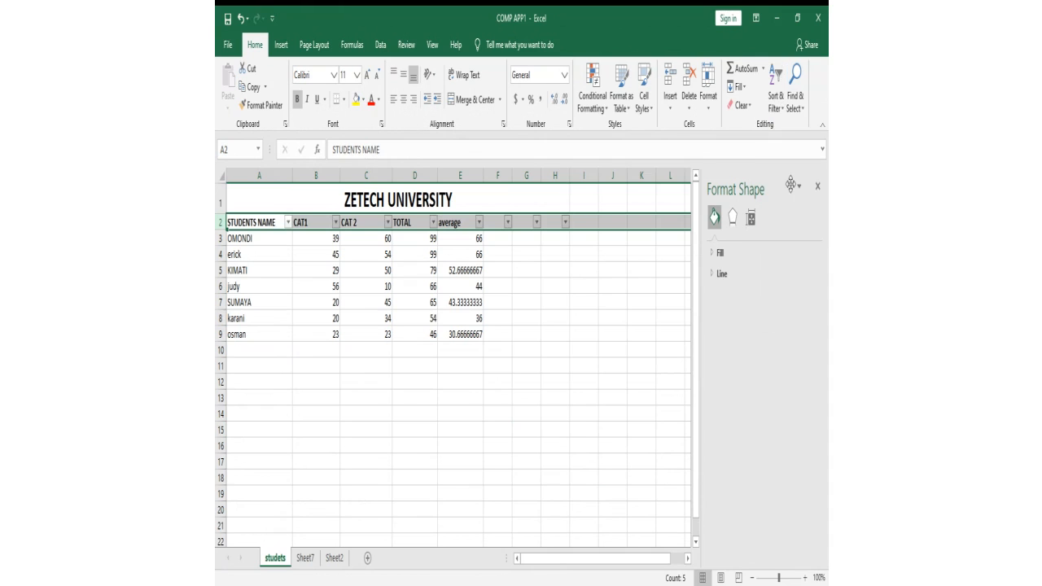
click(479, 222)
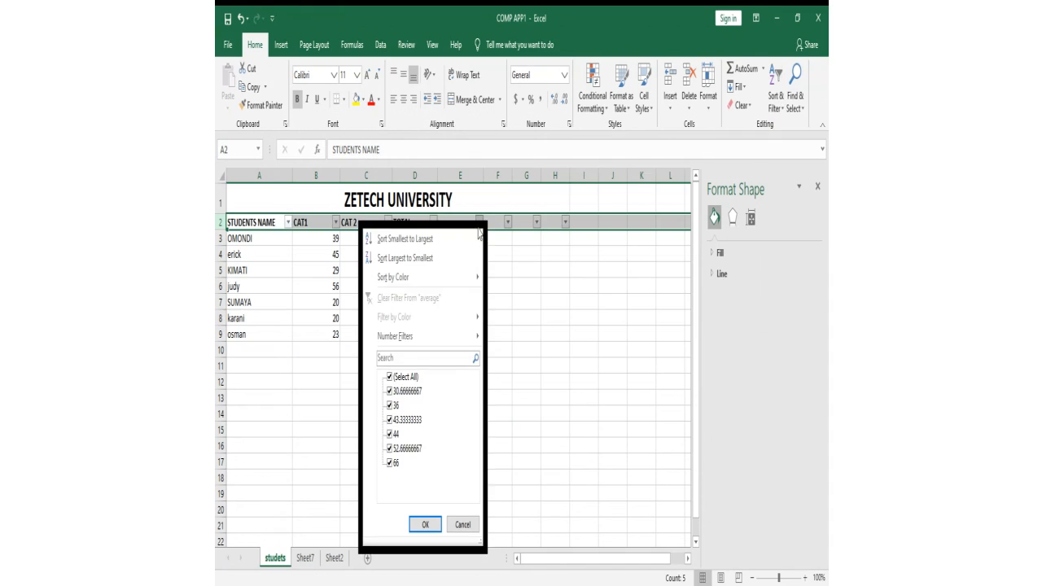
click(503, 247)
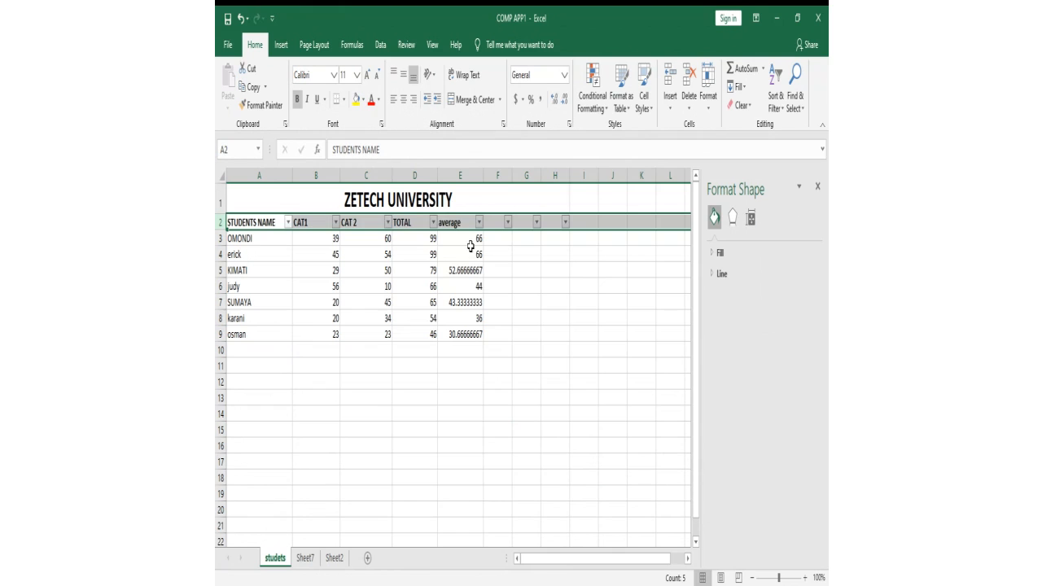
click(240, 21)
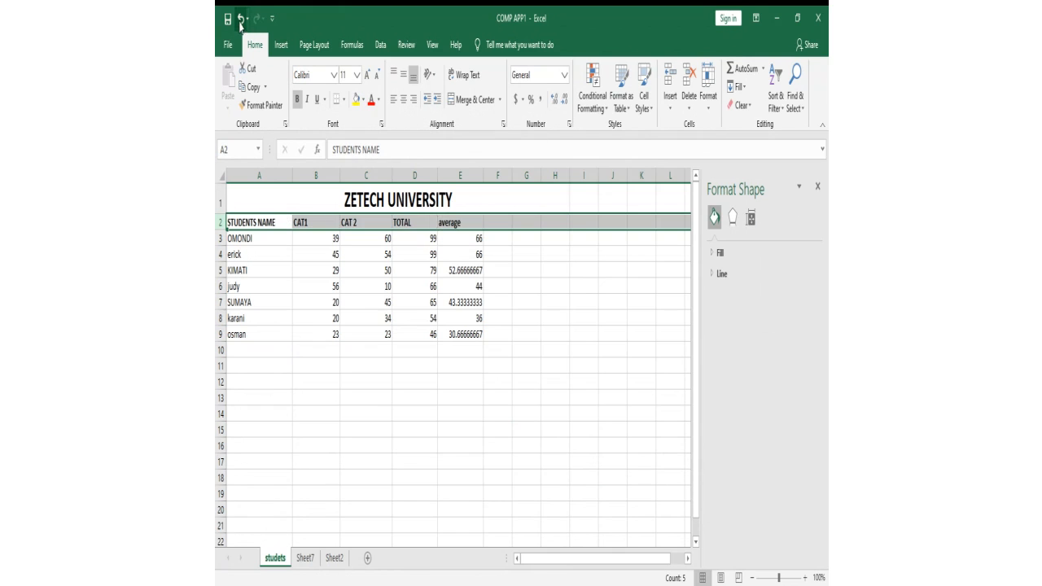
click(420, 350)
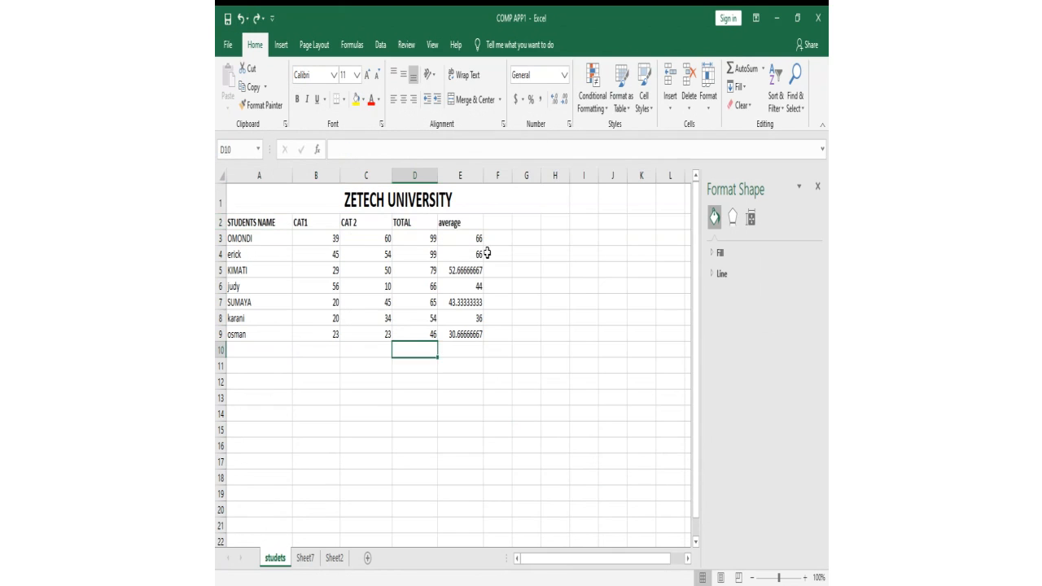
Step: Add a DEPT heading in F2 and enter the departments ICT in F3 and BUSINESS in F4
click(487, 225)
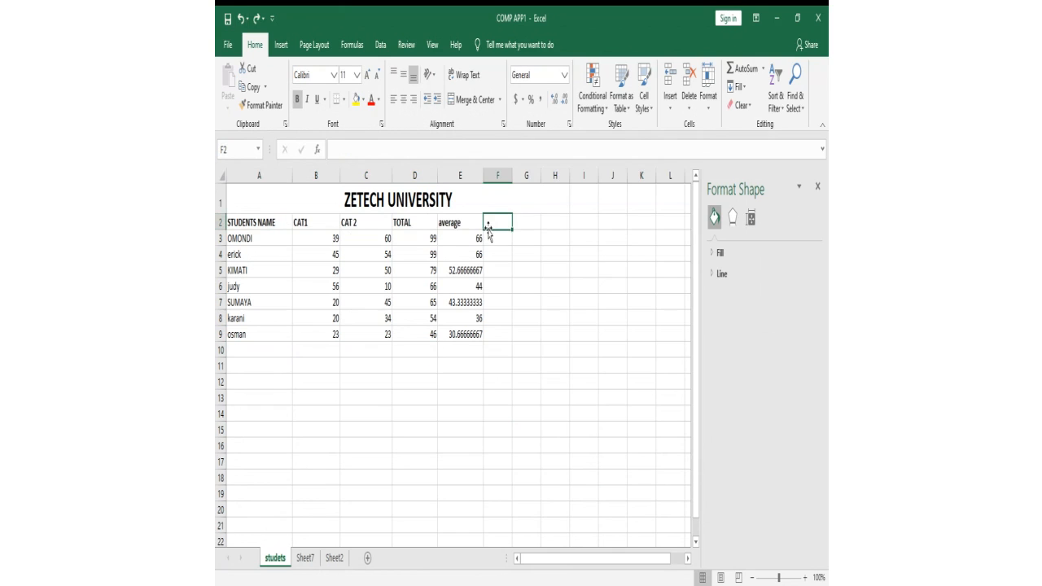
text(DE)
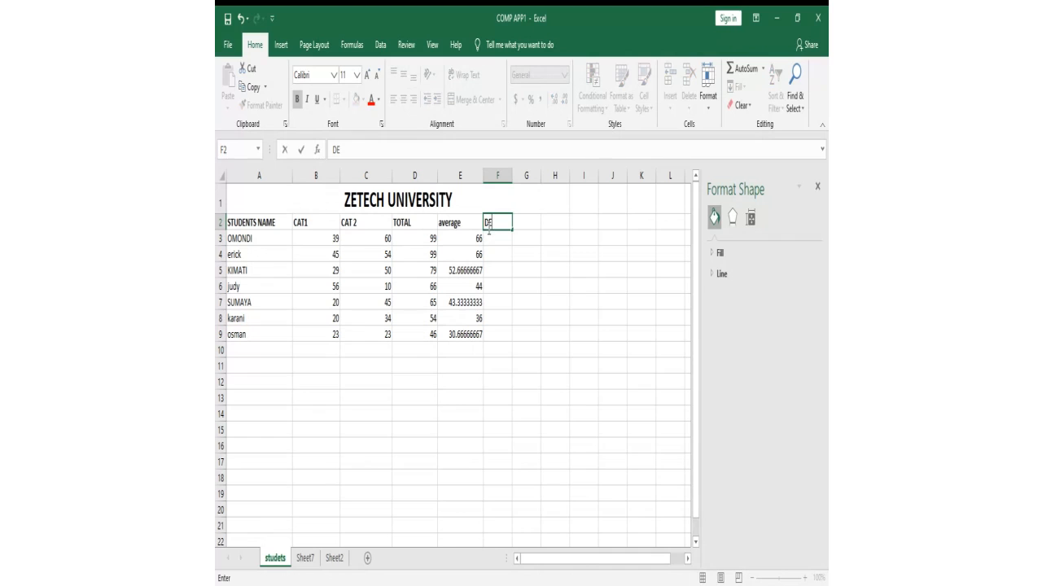
text(PT)
key(Return)
text(IC)
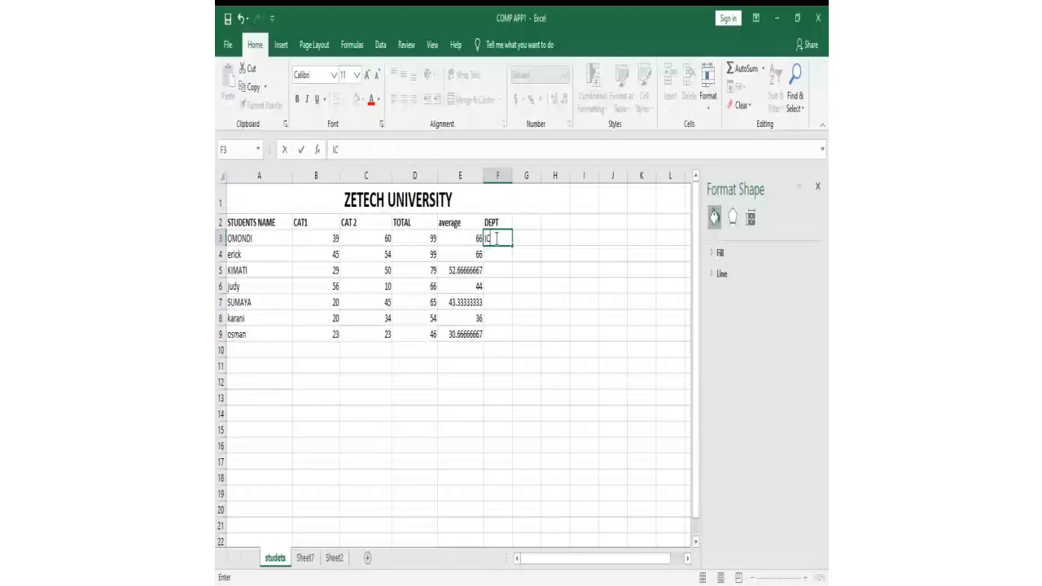
text(T)
key(Return)
text(B)
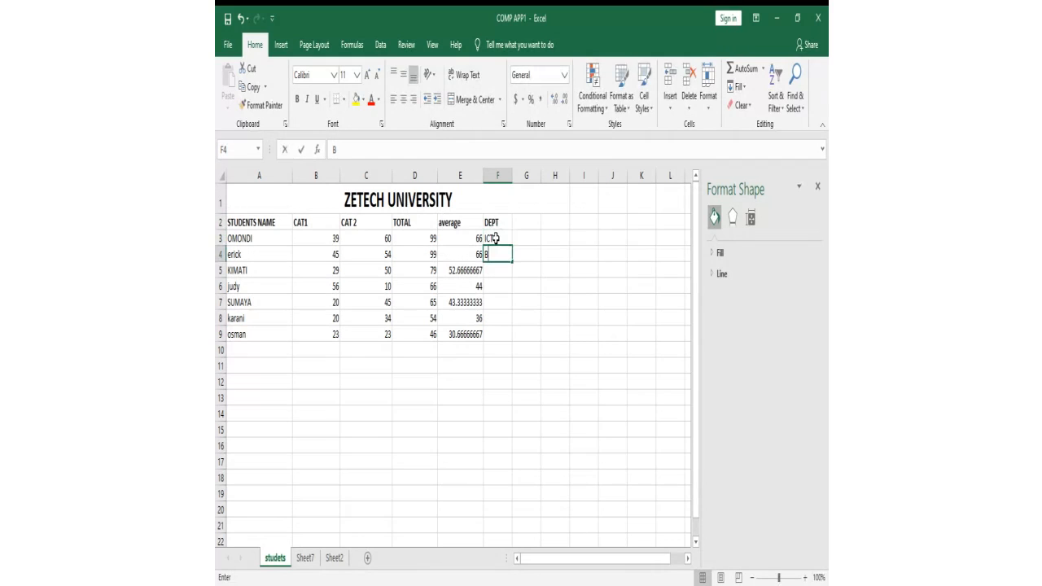
text(USINE)
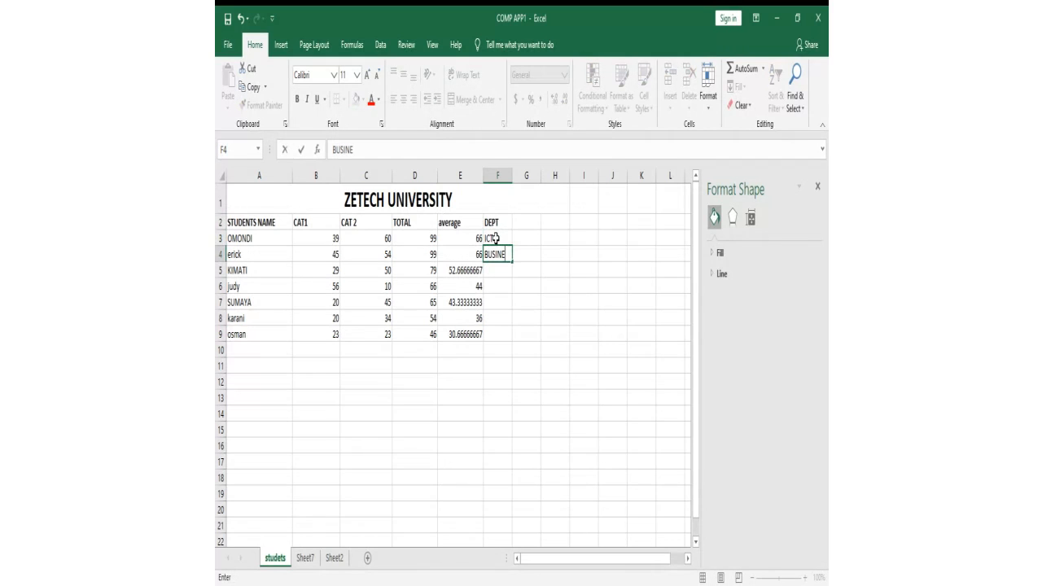
text(SS)
key(Return)
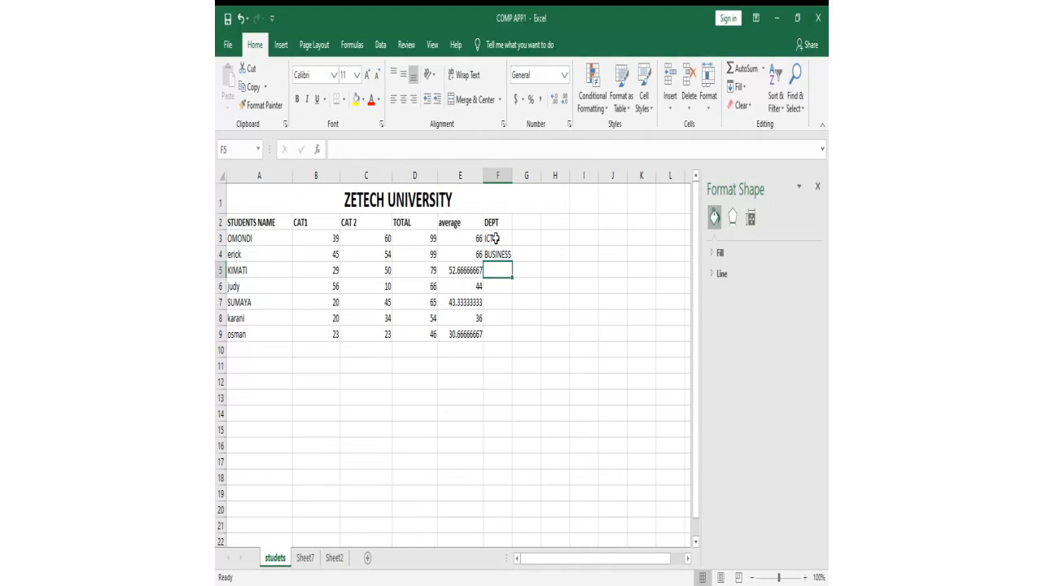
Step: Enter the departments BUSINESS in F5 and HOSPITALITY in F6
text(SU)
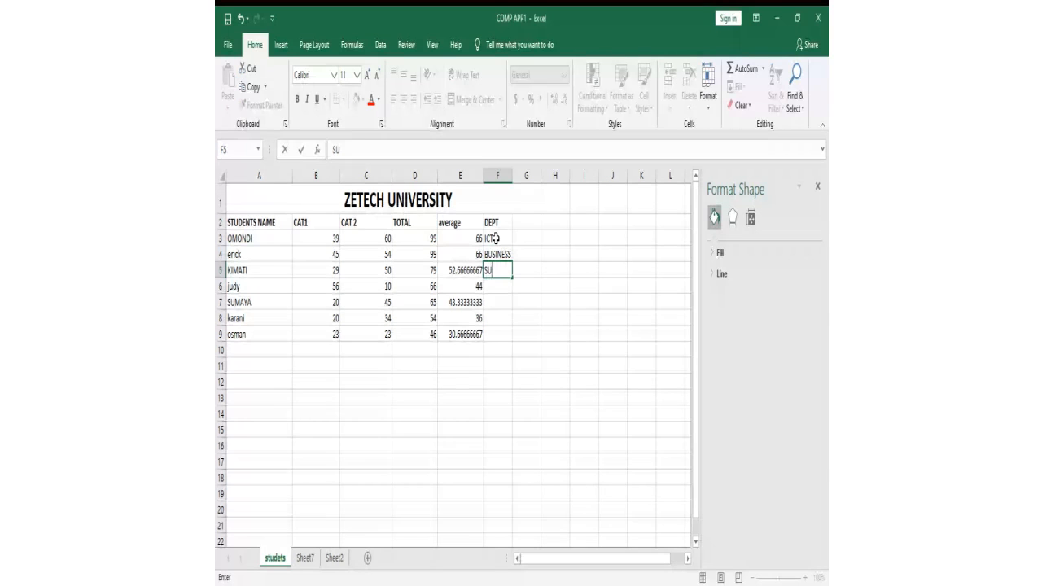
key(BackSpace)
key(BackSpace)
text(B)
text(USINES)
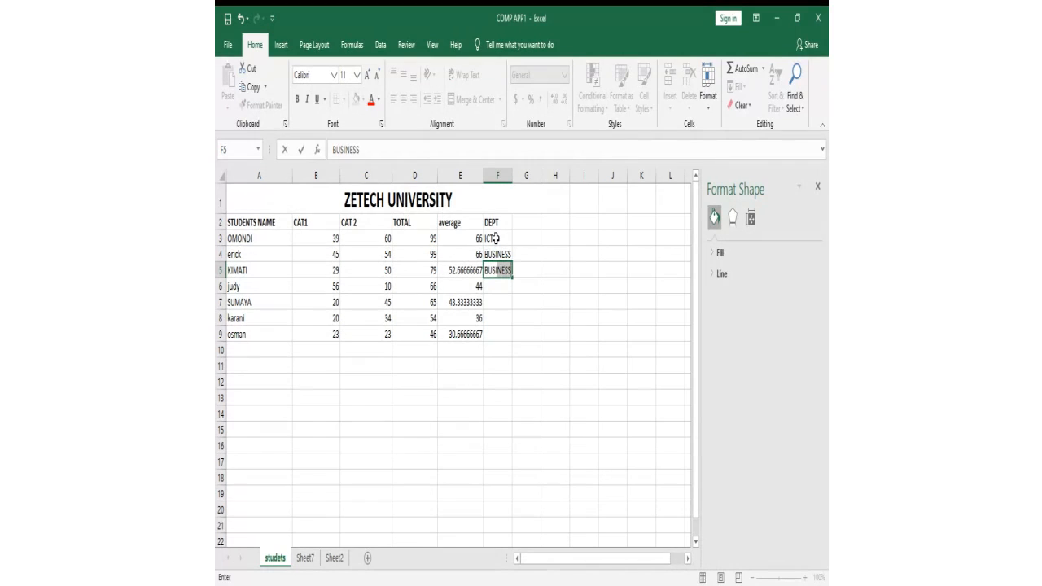
text(S)
key(Return)
text(HOSP)
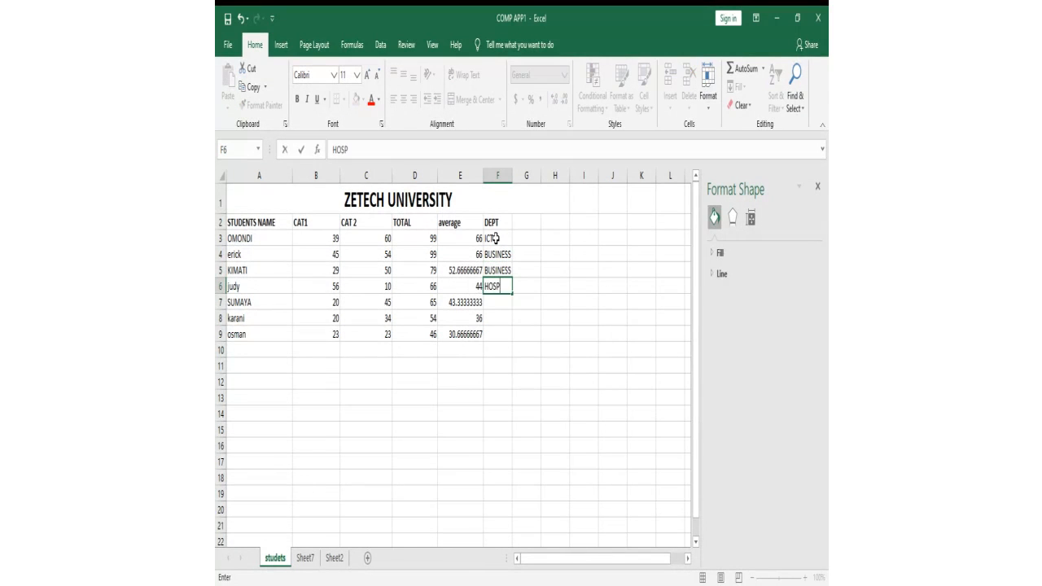
text(ITALITY)
key(Return)
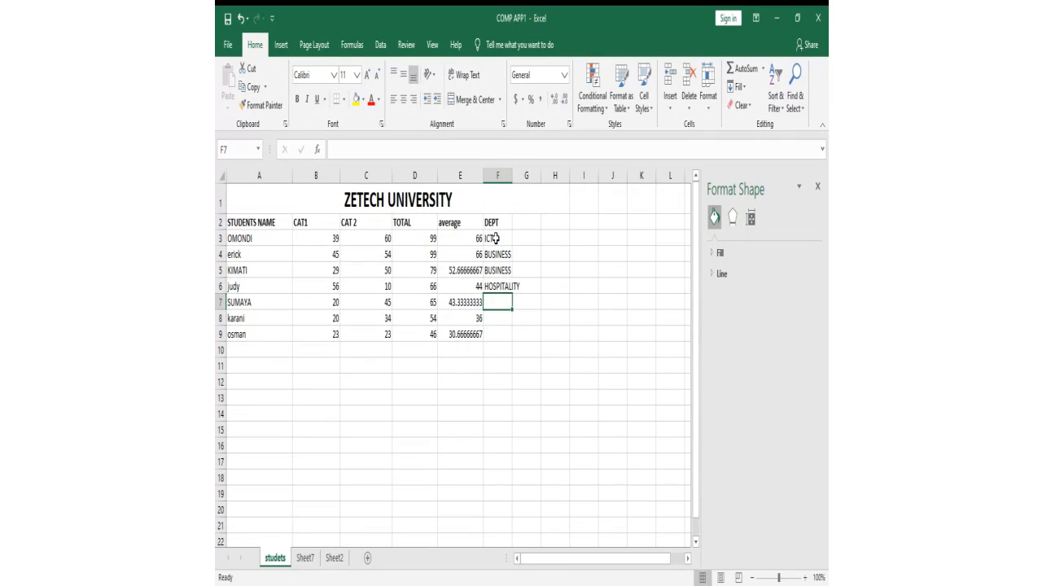
Step: Complete the DEPT column with ICT in F7 and MEDIA in both F8 and F9
text(ICT)
key(Return)
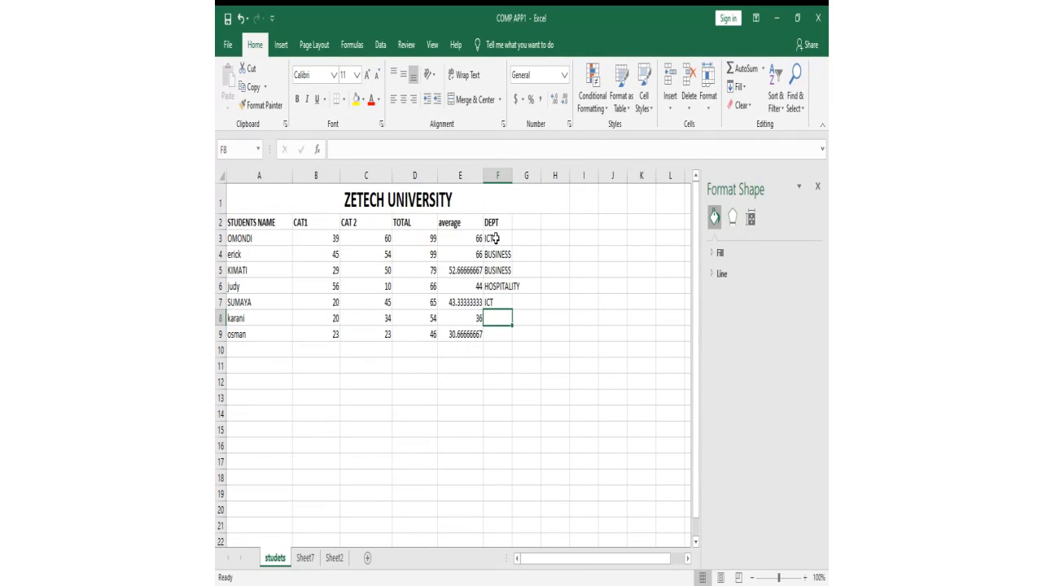
text(MEDIA)
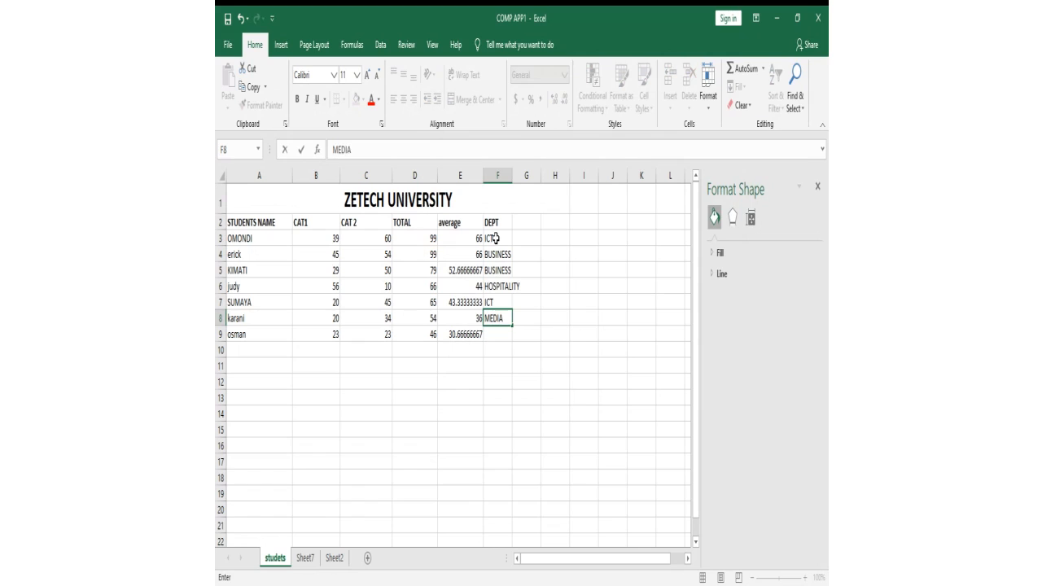
key(Return)
text(MEDIA)
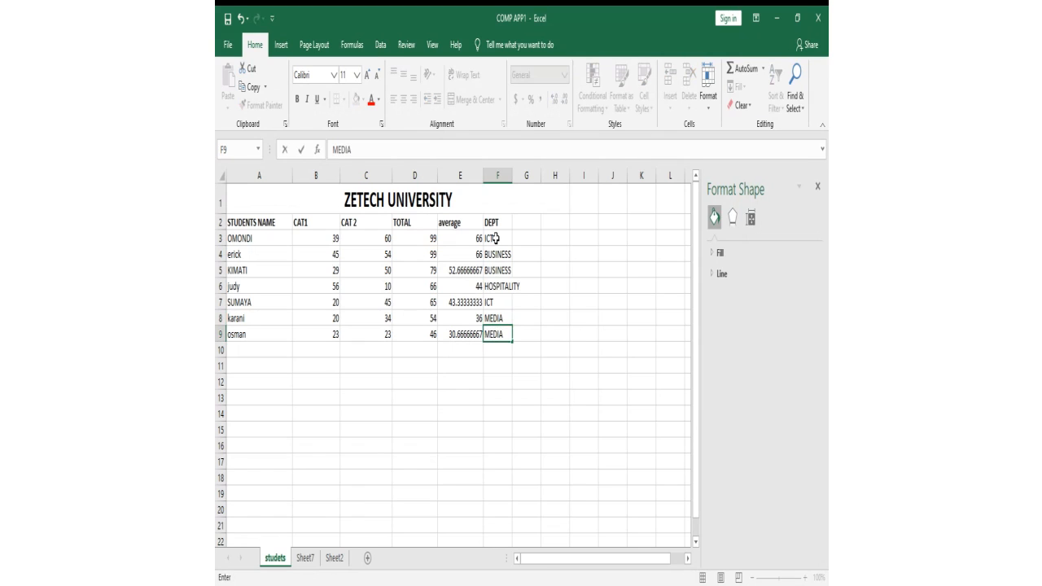
click(452, 297)
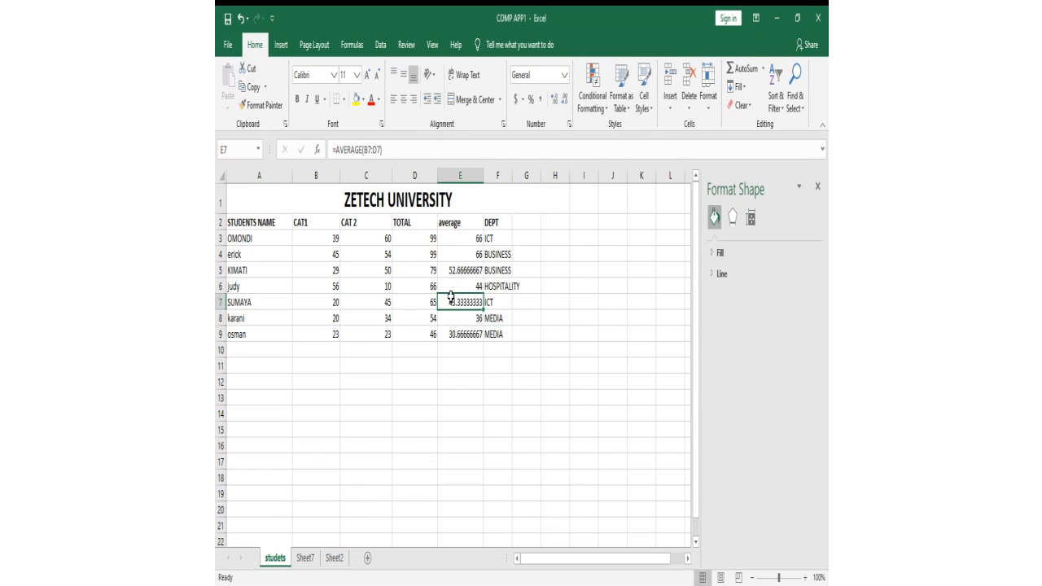
Step: Add filters to header row 2 and filter the DEPT column to show only ICT students
click(220, 222)
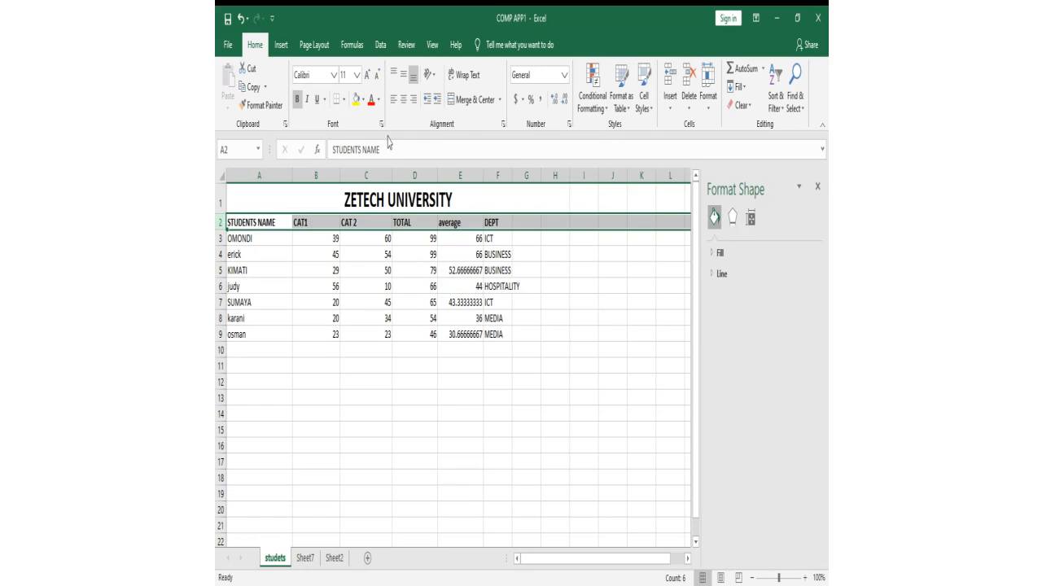
click(780, 104)
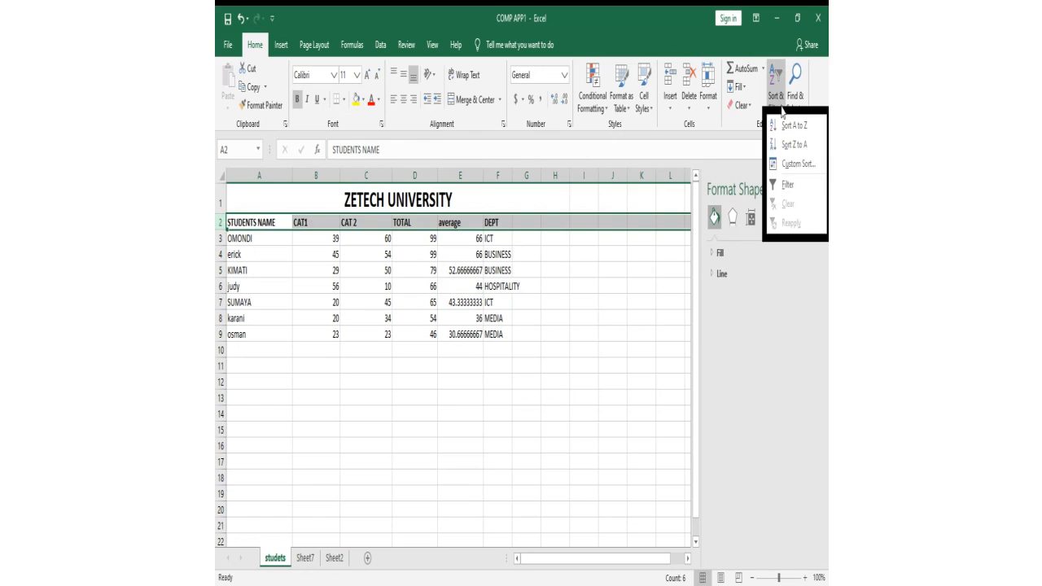
click(787, 184)
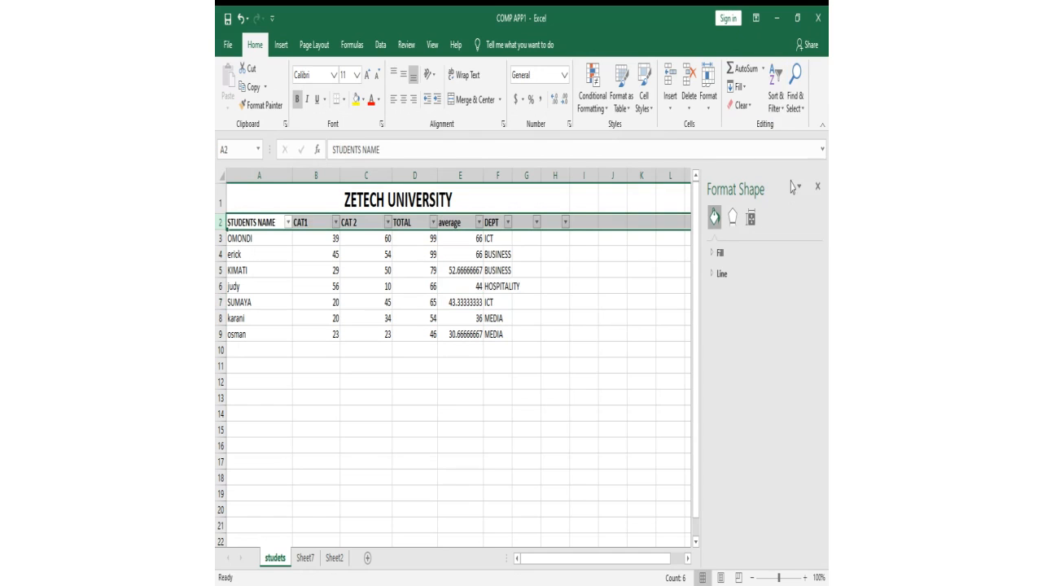
click(507, 222)
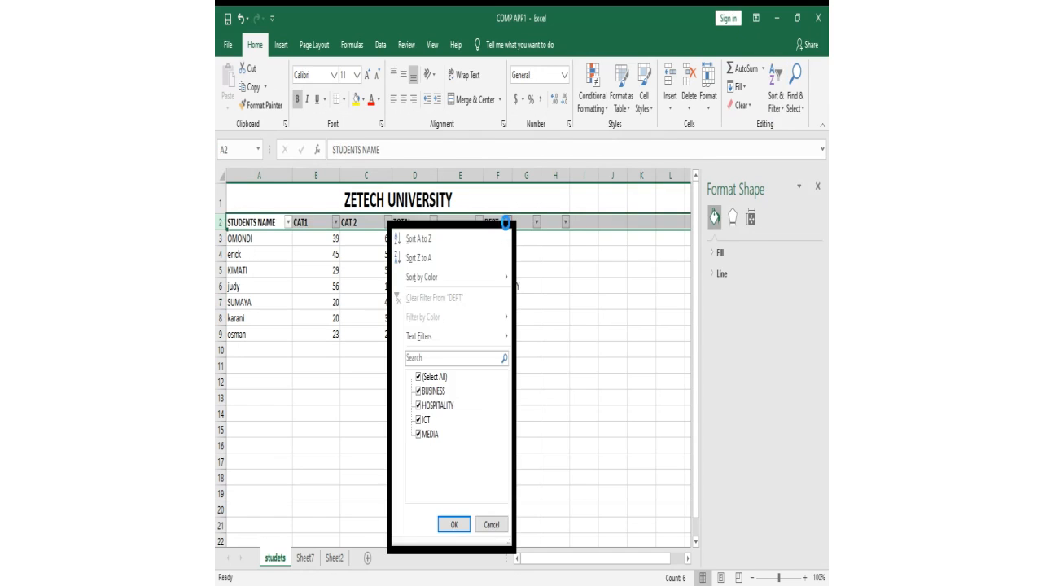
click(423, 380)
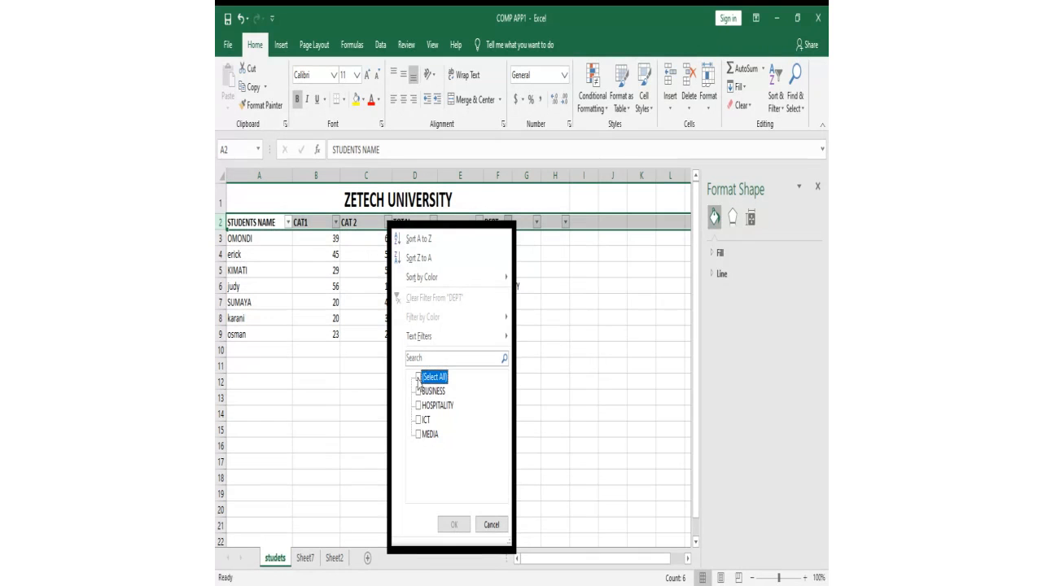
click(418, 419)
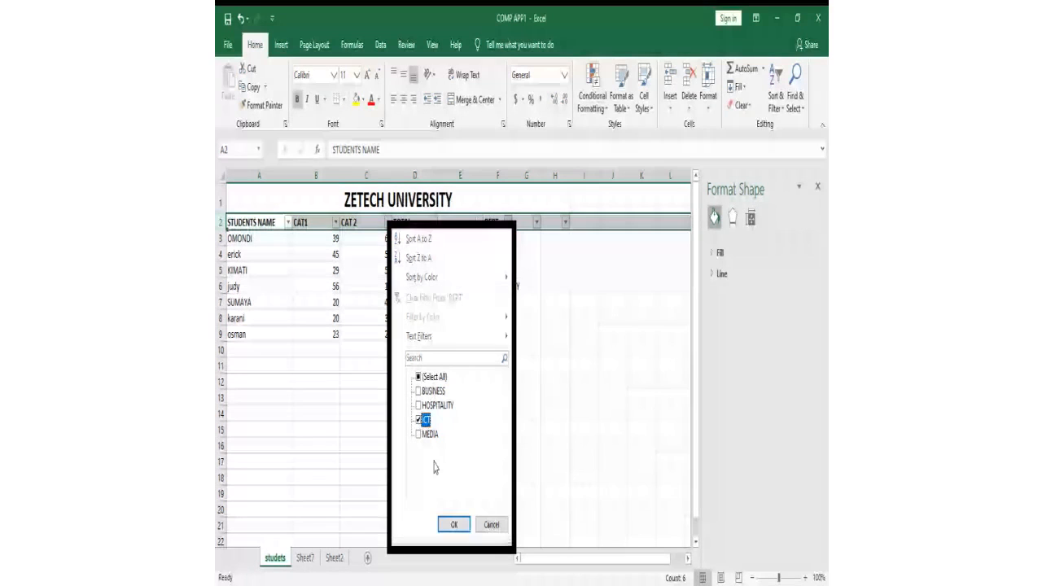
click(453, 523)
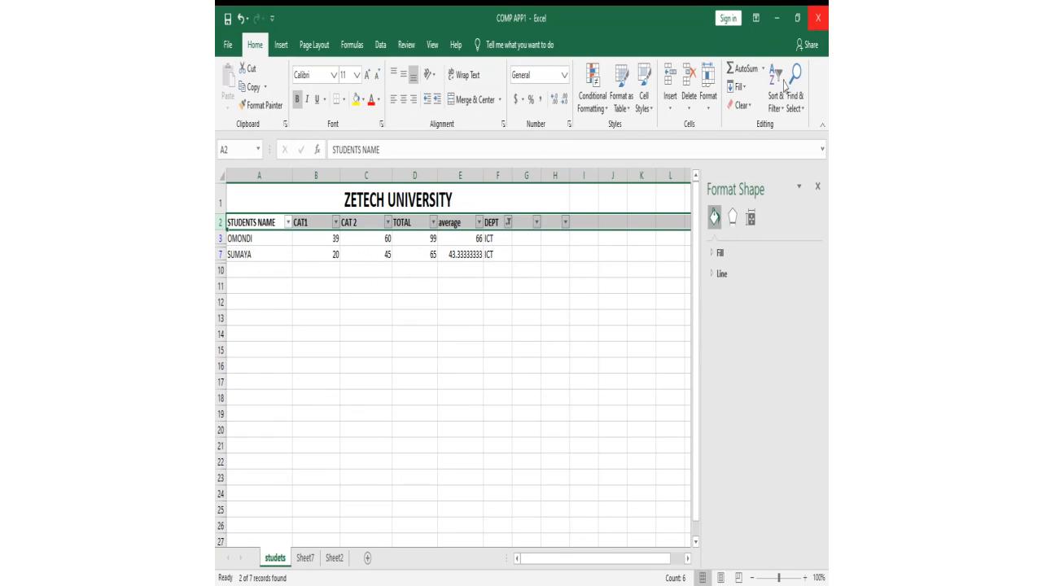
click(797, 17)
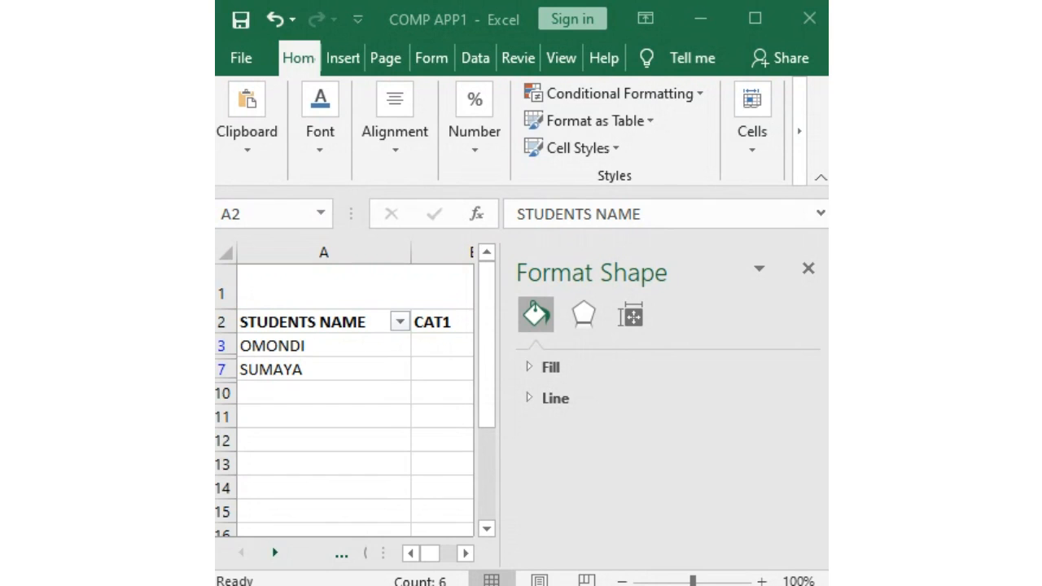
click(301, 322)
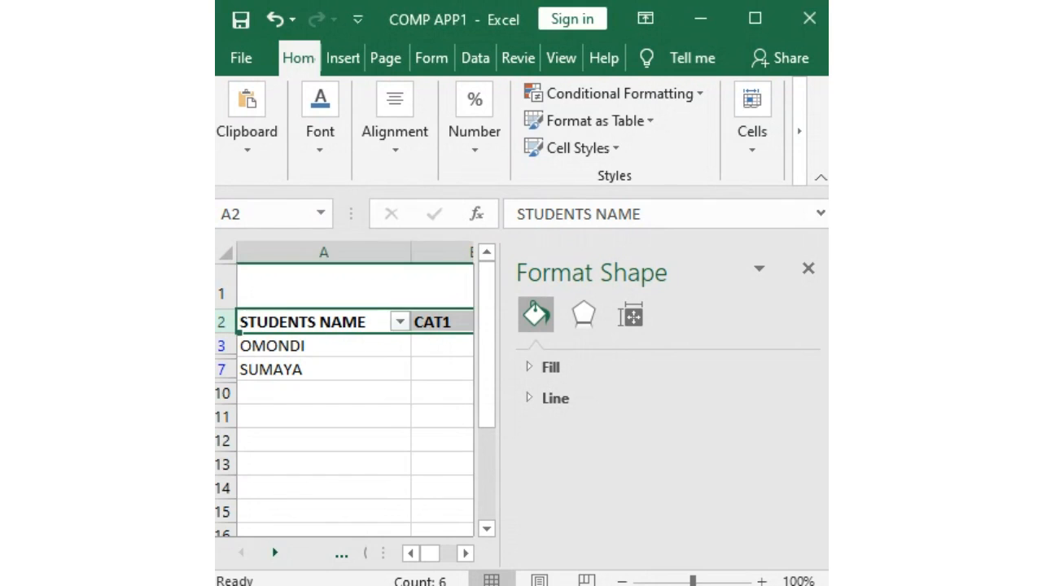
click(756, 20)
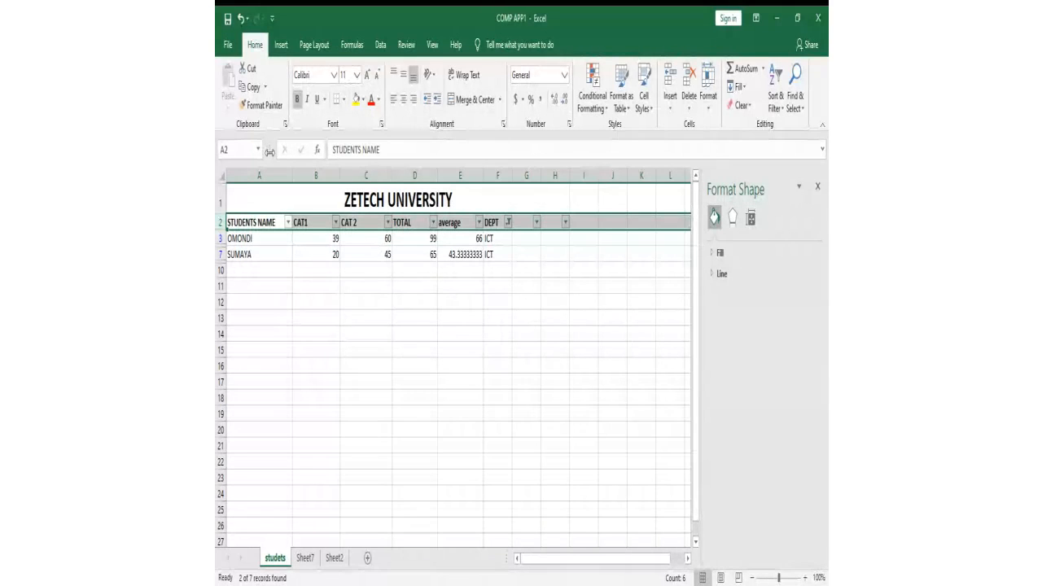
Step: Undo the ICT department filter and the filters on header row 2
click(242, 20)
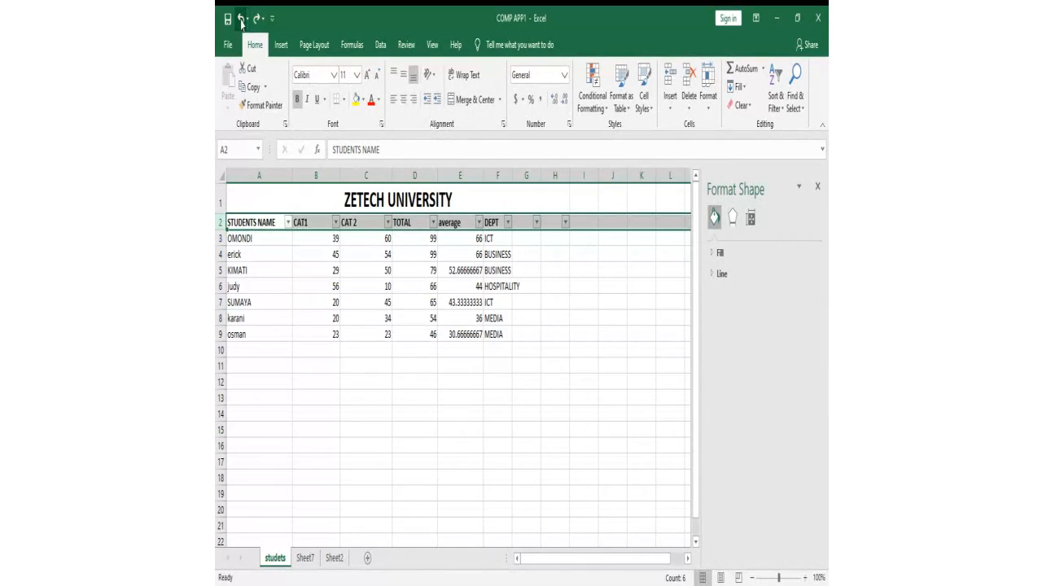
click(241, 20)
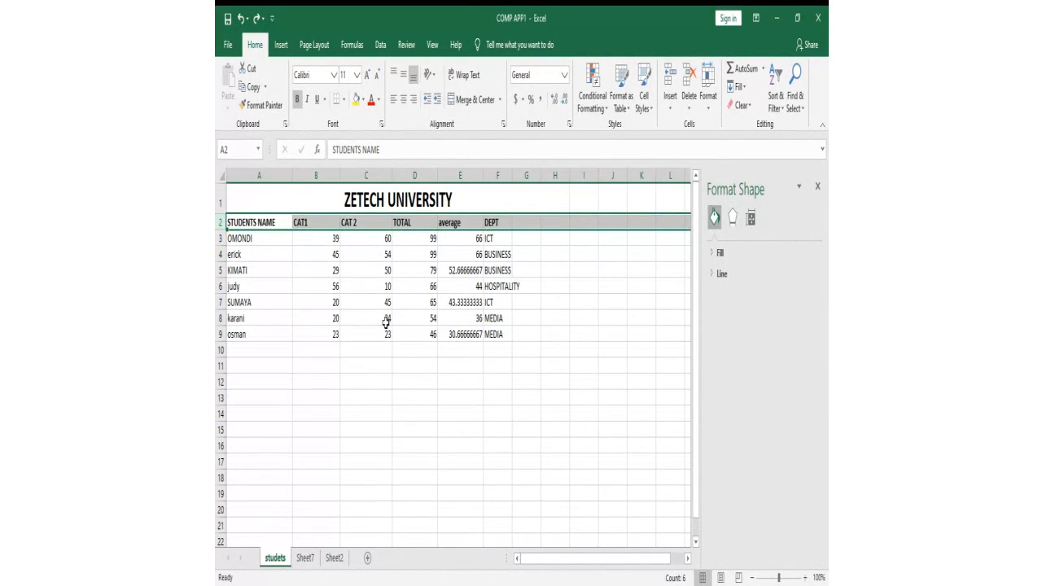
click(425, 363)
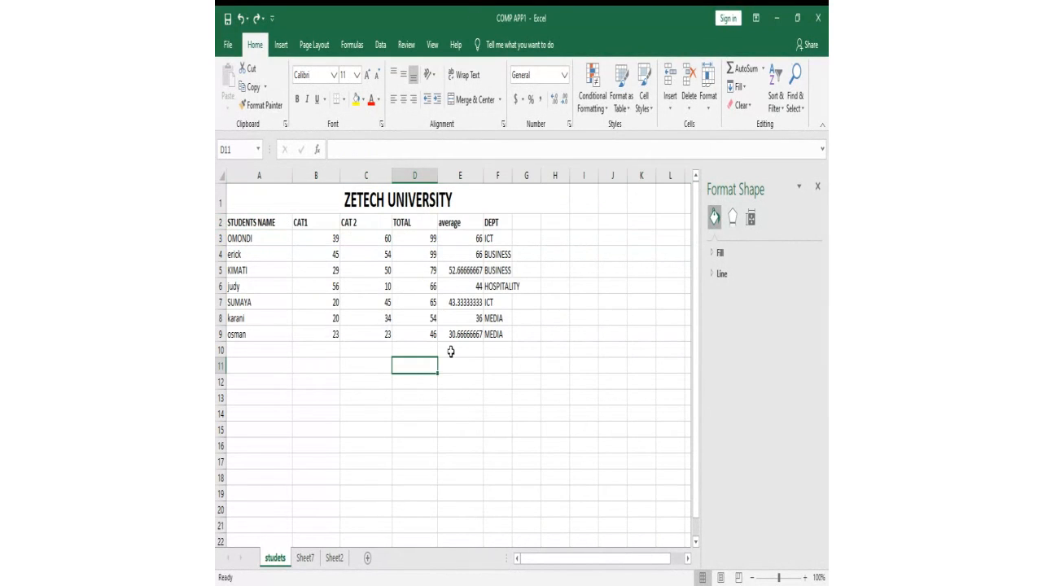